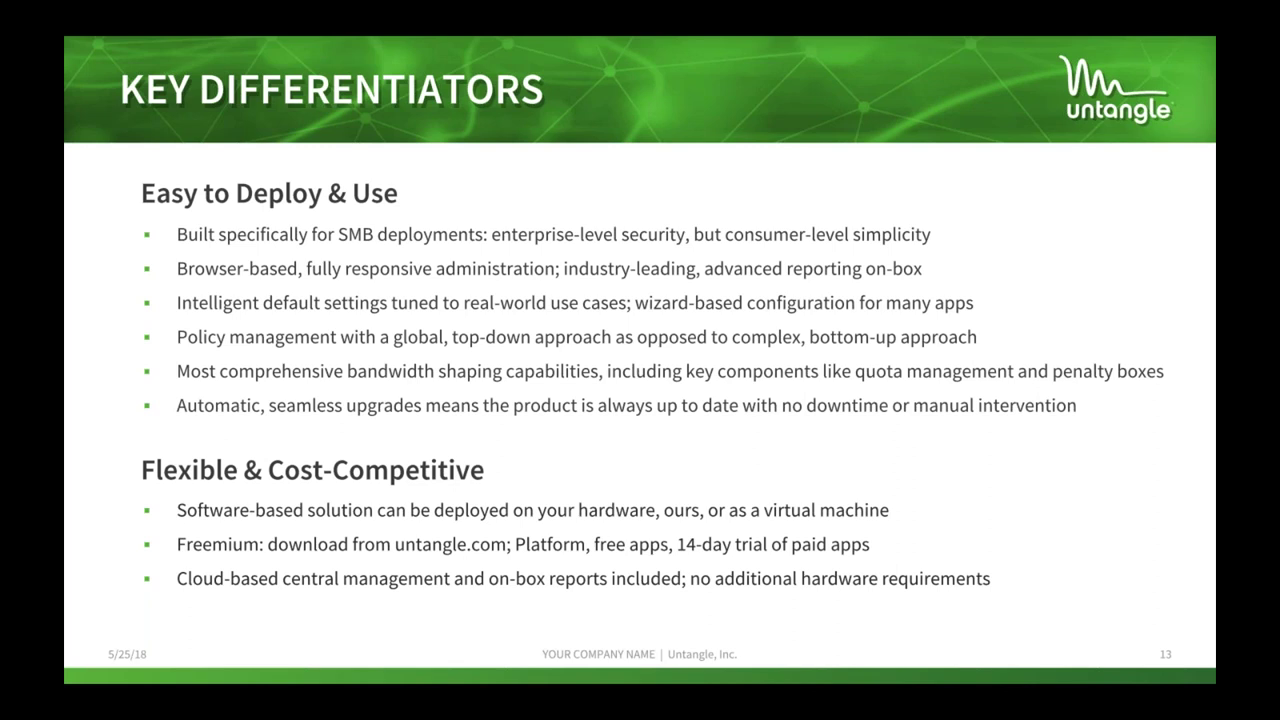
Step: Switch from the slide presentation to the Untangle demo dashboard and look at its Information widget
click(797, 198)
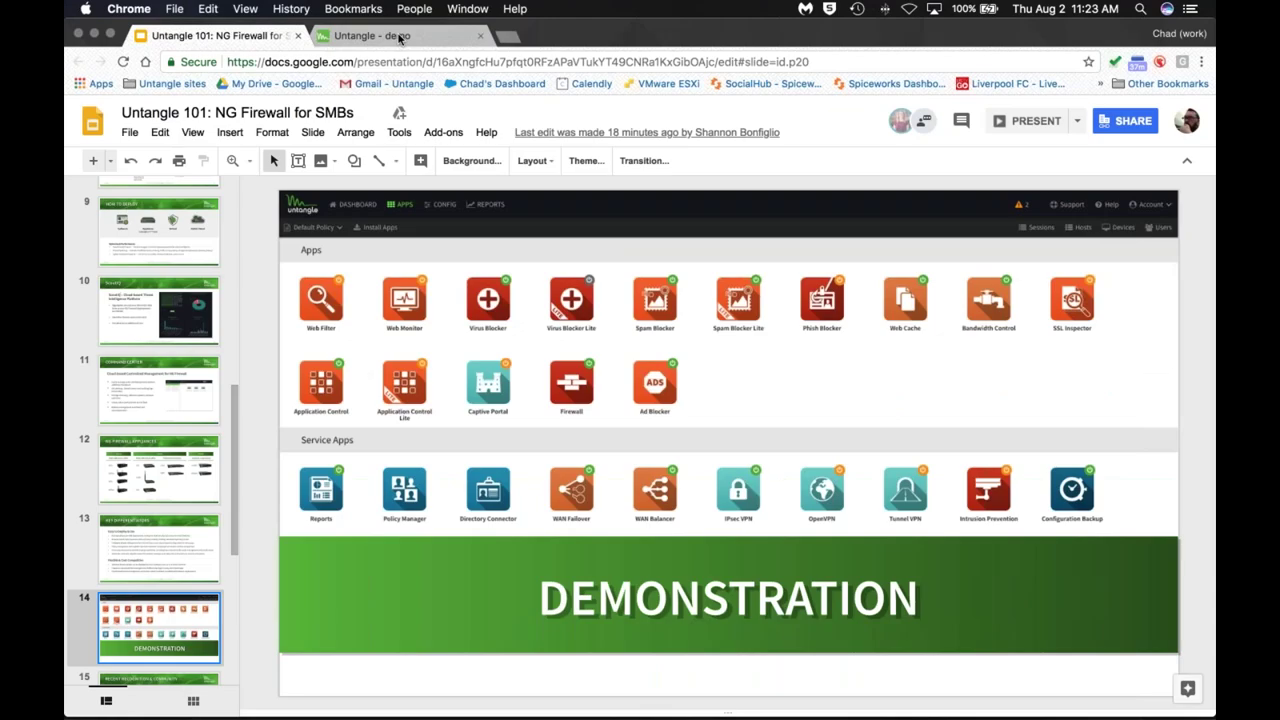
click(400, 37)
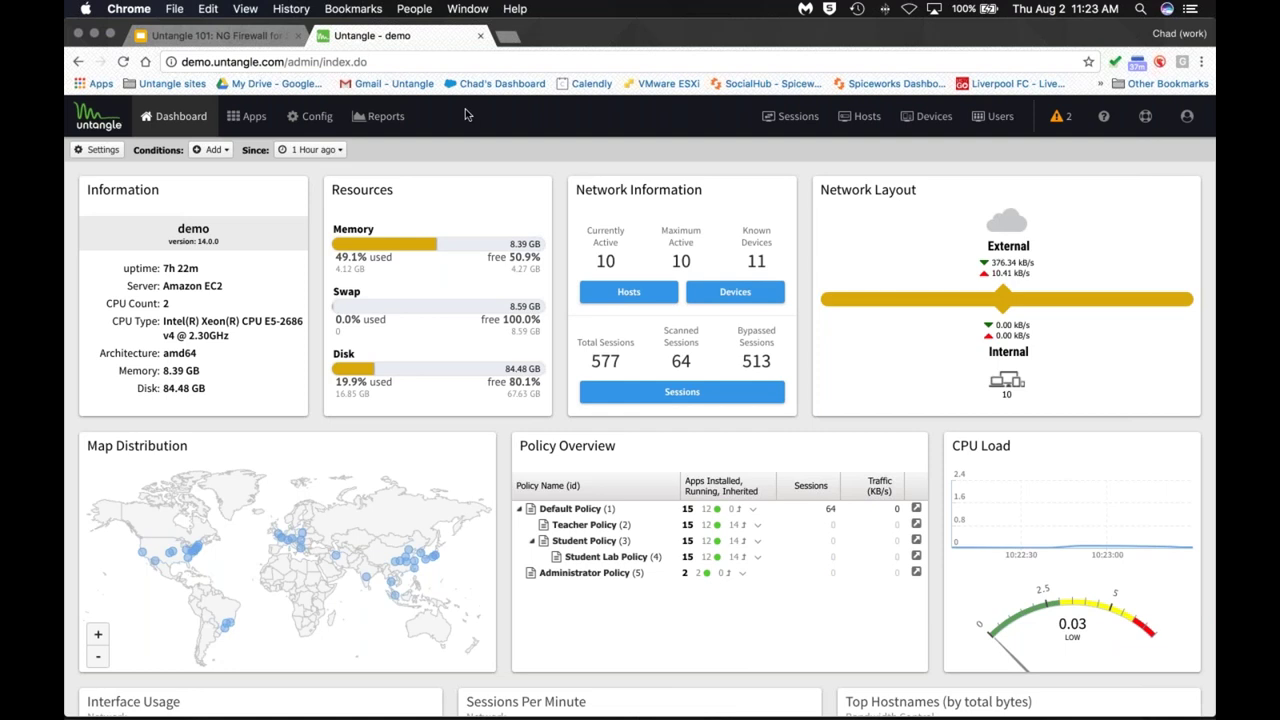
drag(222, 286, 128, 286)
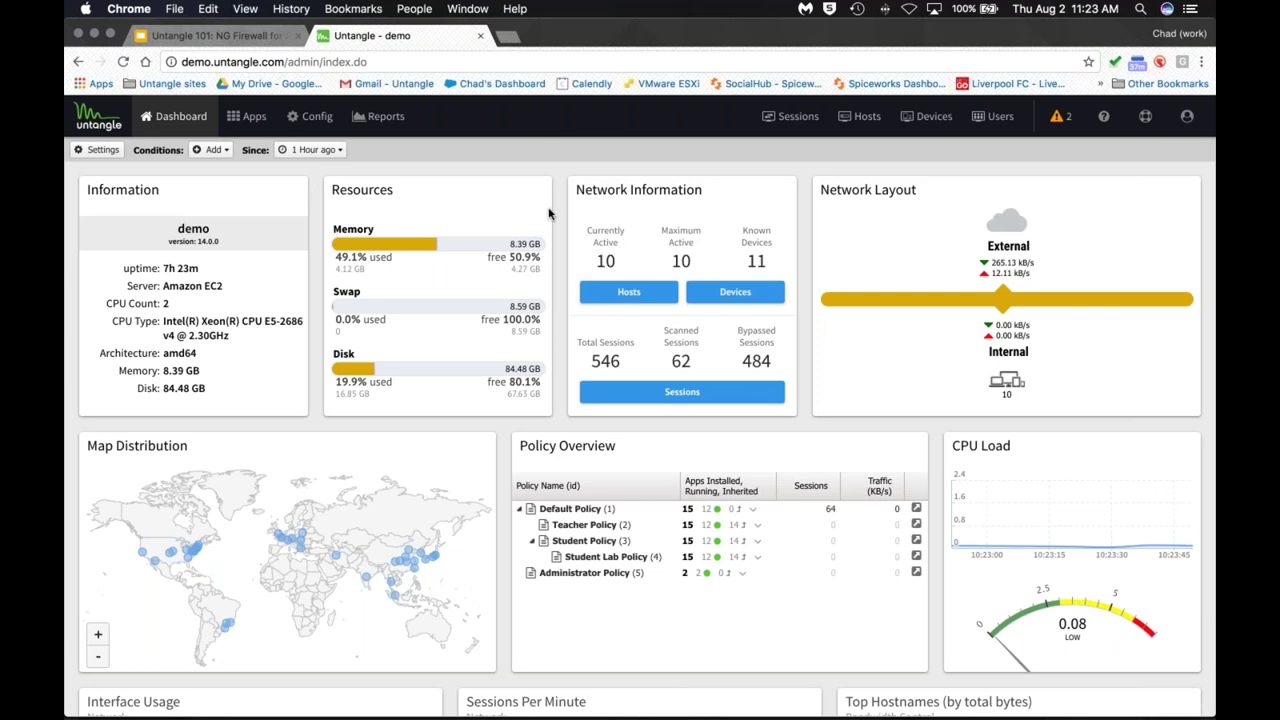
Step: Examine the dashboard's network, bandwidth, application and web usage widgets, as well as the Policy Overview and CPU Load widgets
scroll(560, 230, down, 3)
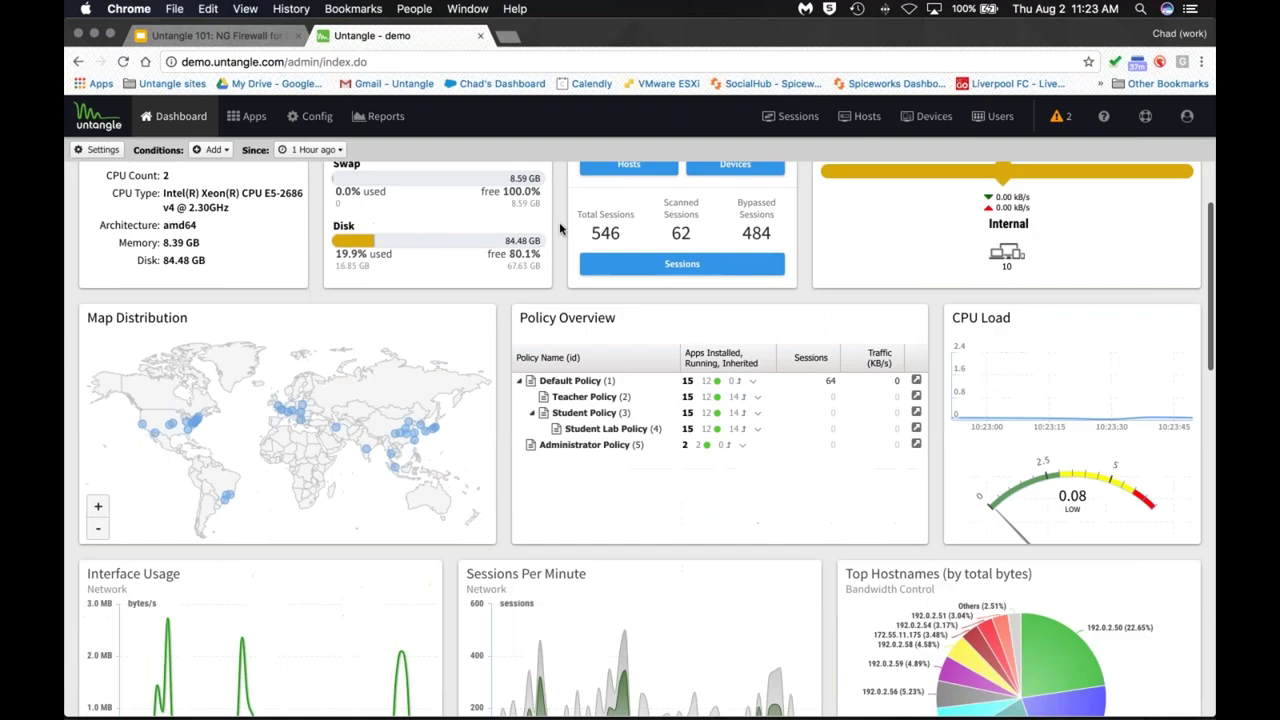
scroll(530, 280, down, 5)
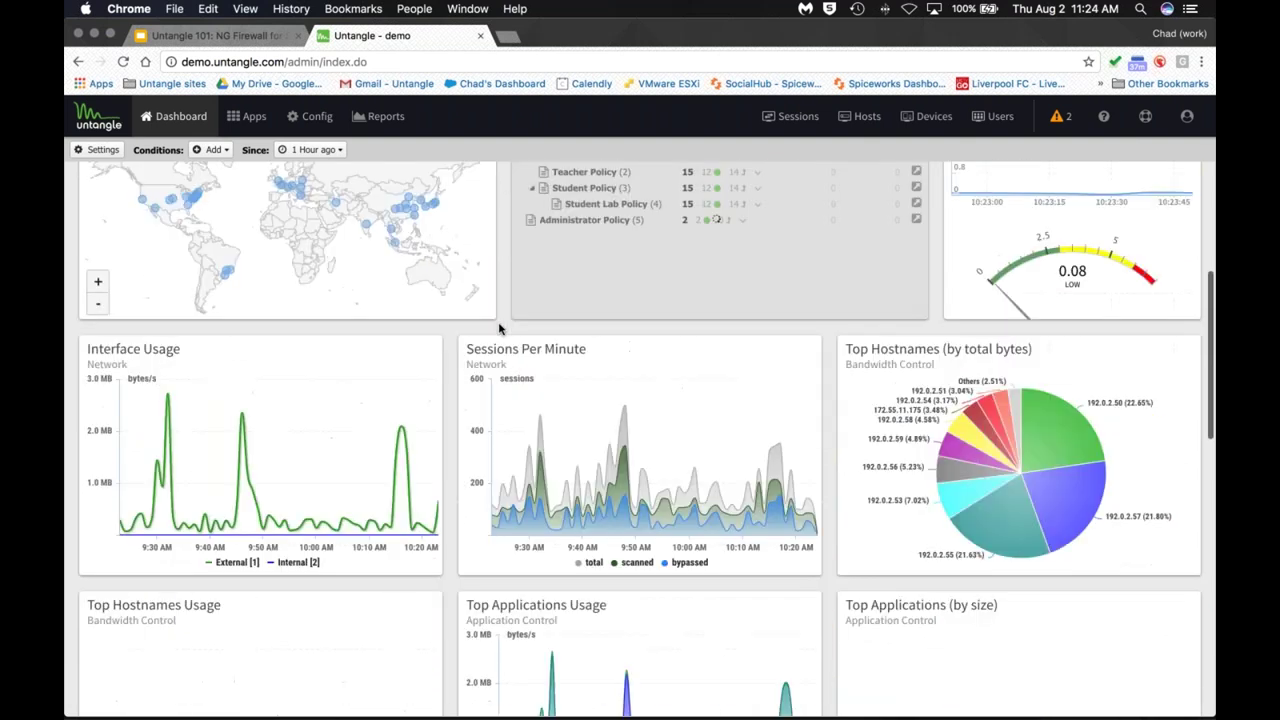
scroll(500, 328, up, 1)
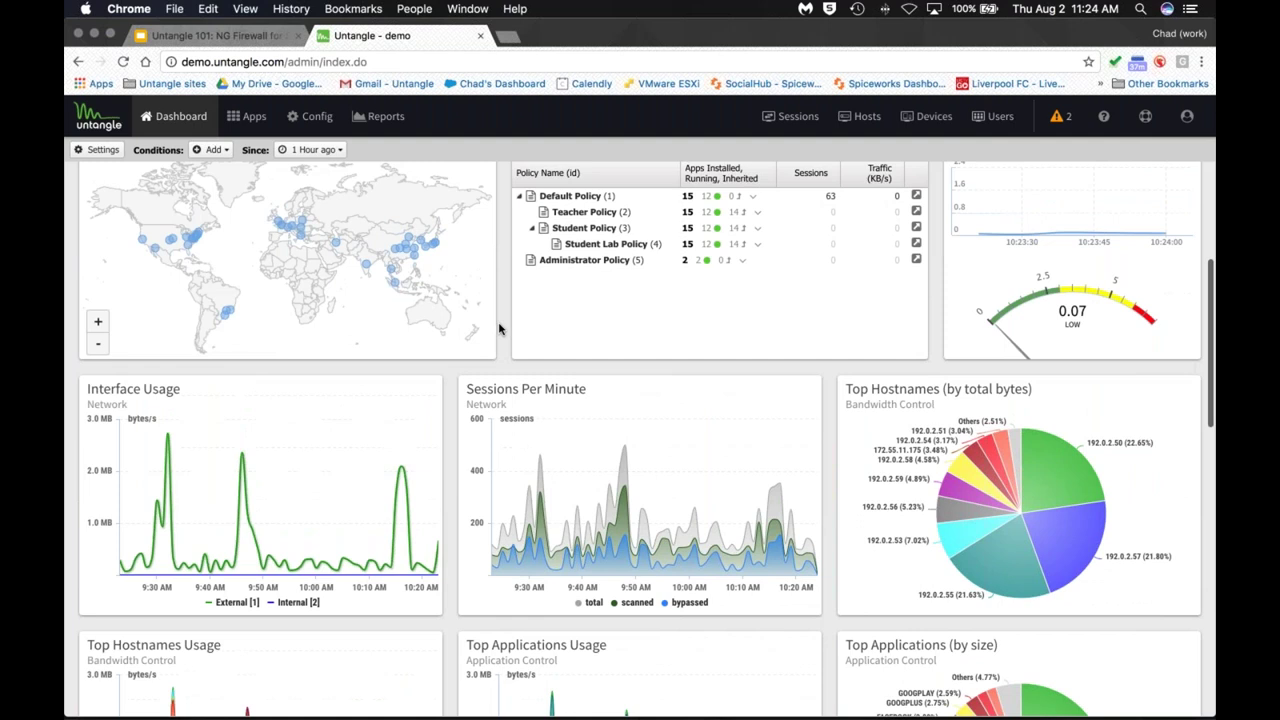
scroll(500, 328, down, 2)
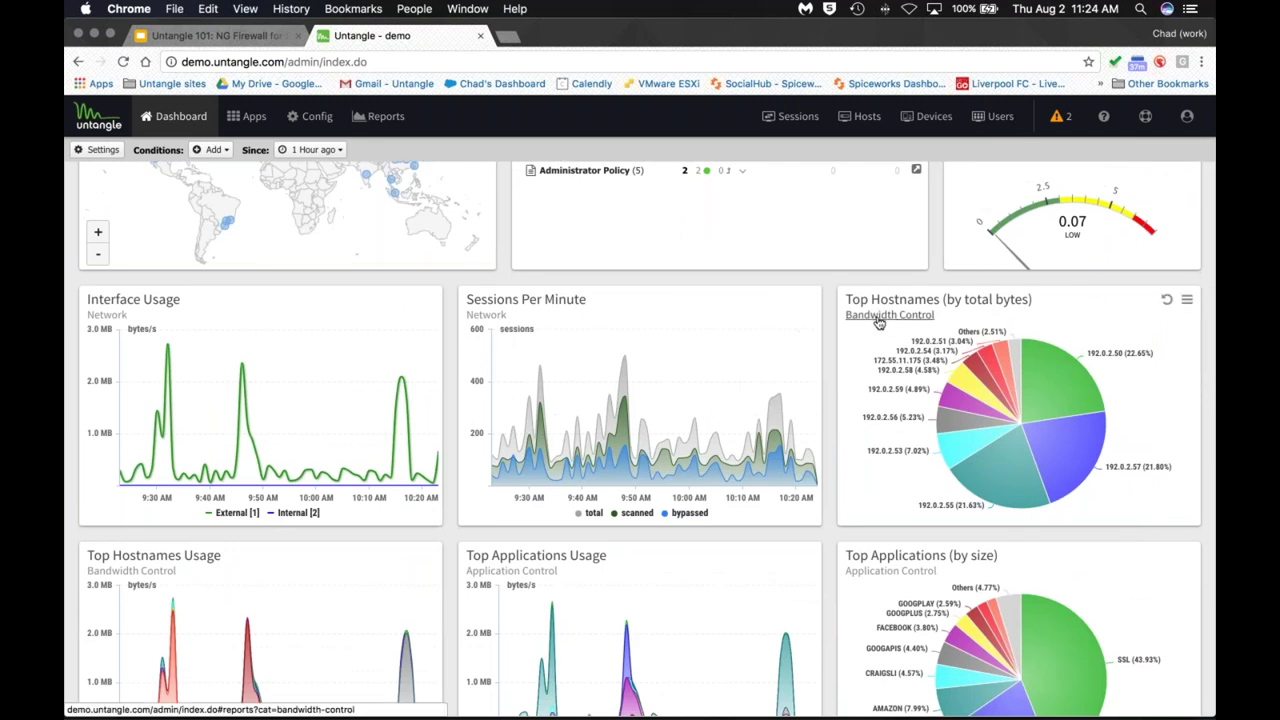
scroll(879, 324, down, 1)
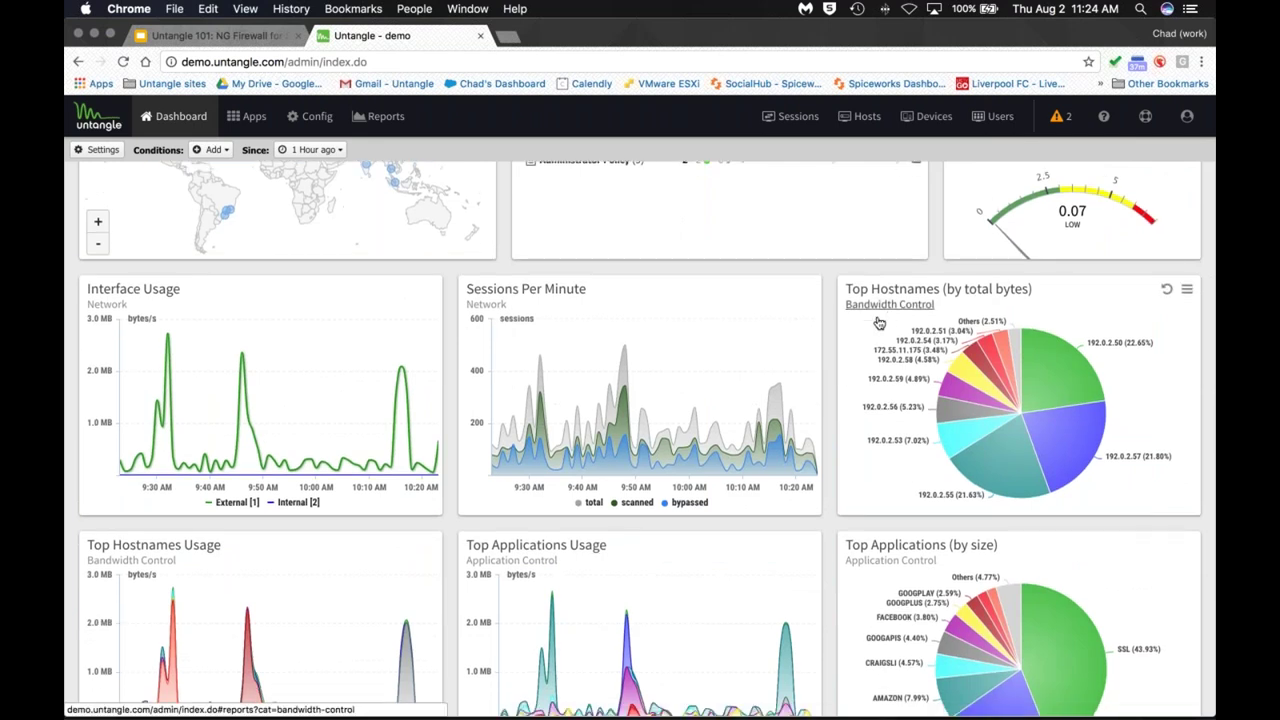
scroll(885, 355, down, 4)
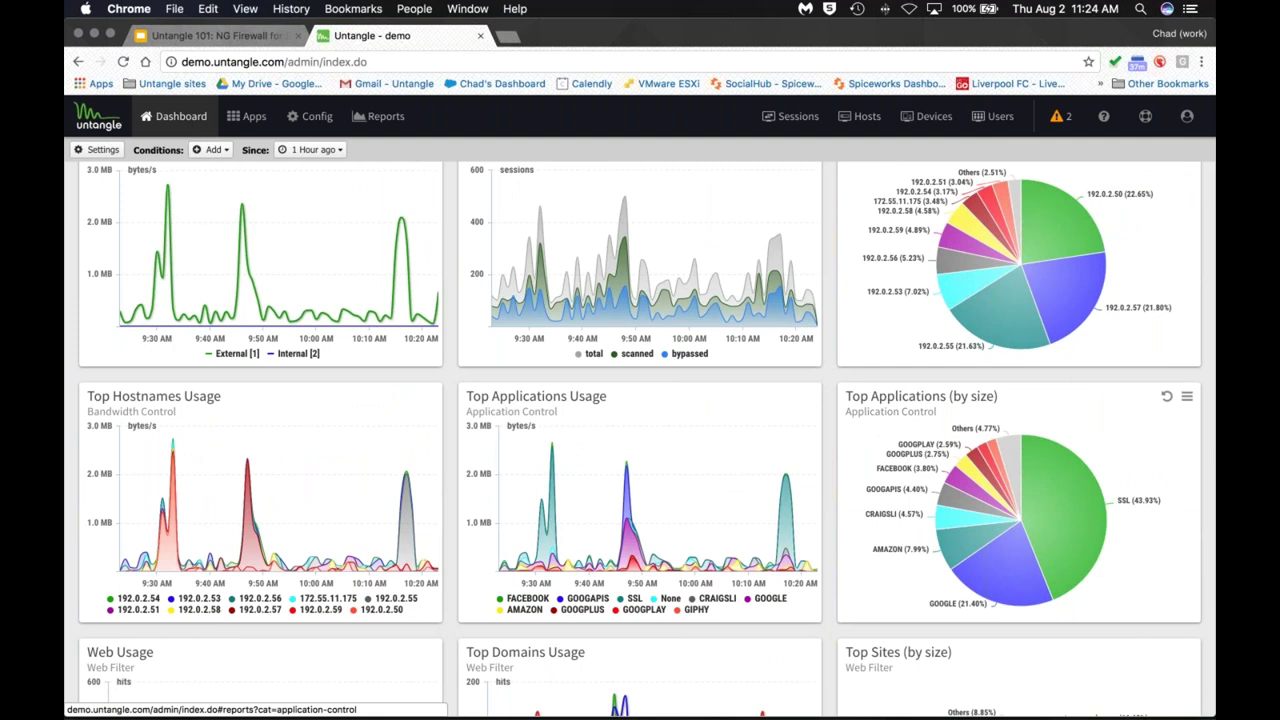
scroll(853, 500, down, 2)
scroll(853, 500, down, 2)
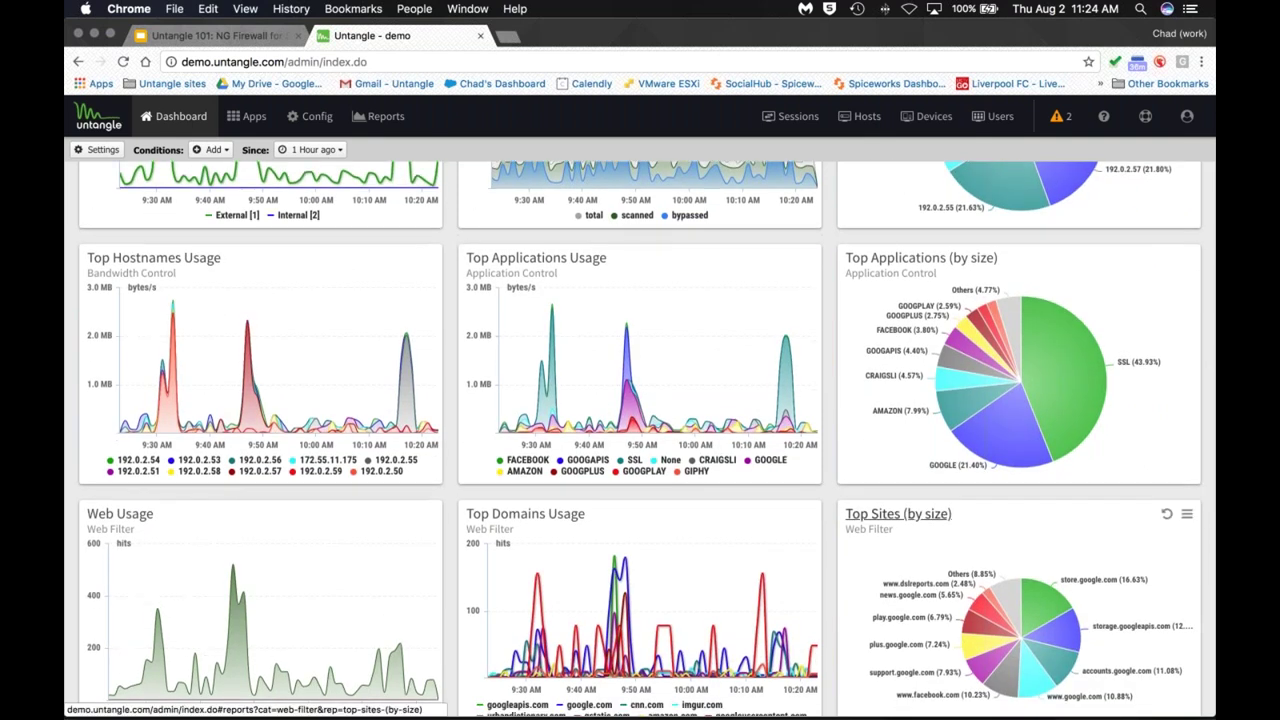
scroll(898, 513, down, 1)
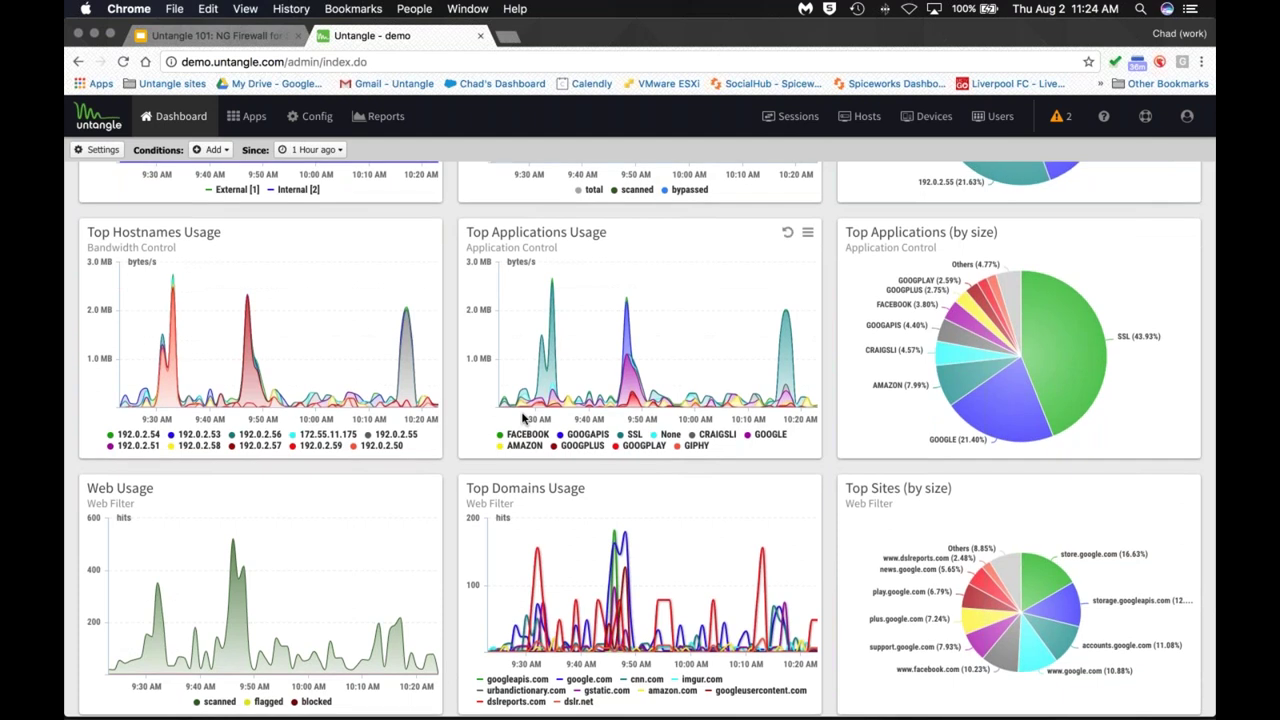
scroll(522, 418, up, 20)
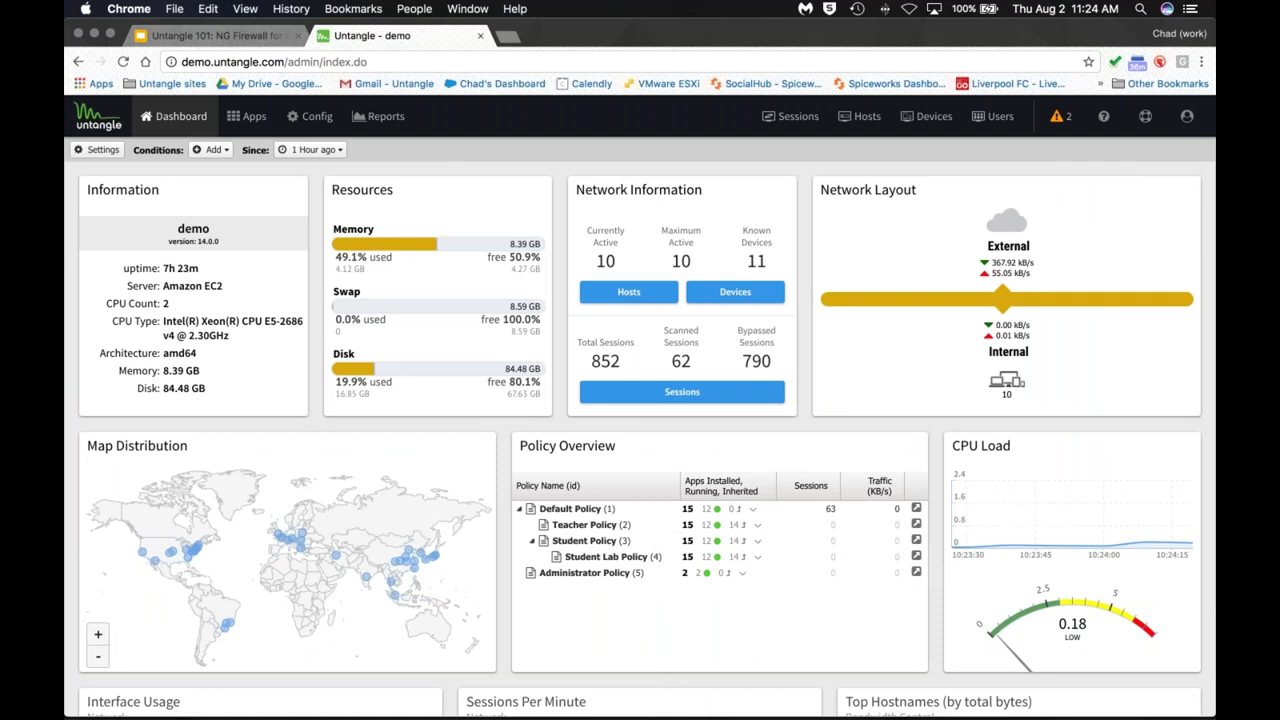
drag(1016, 452, 950, 451)
drag(622, 448, 519, 448)
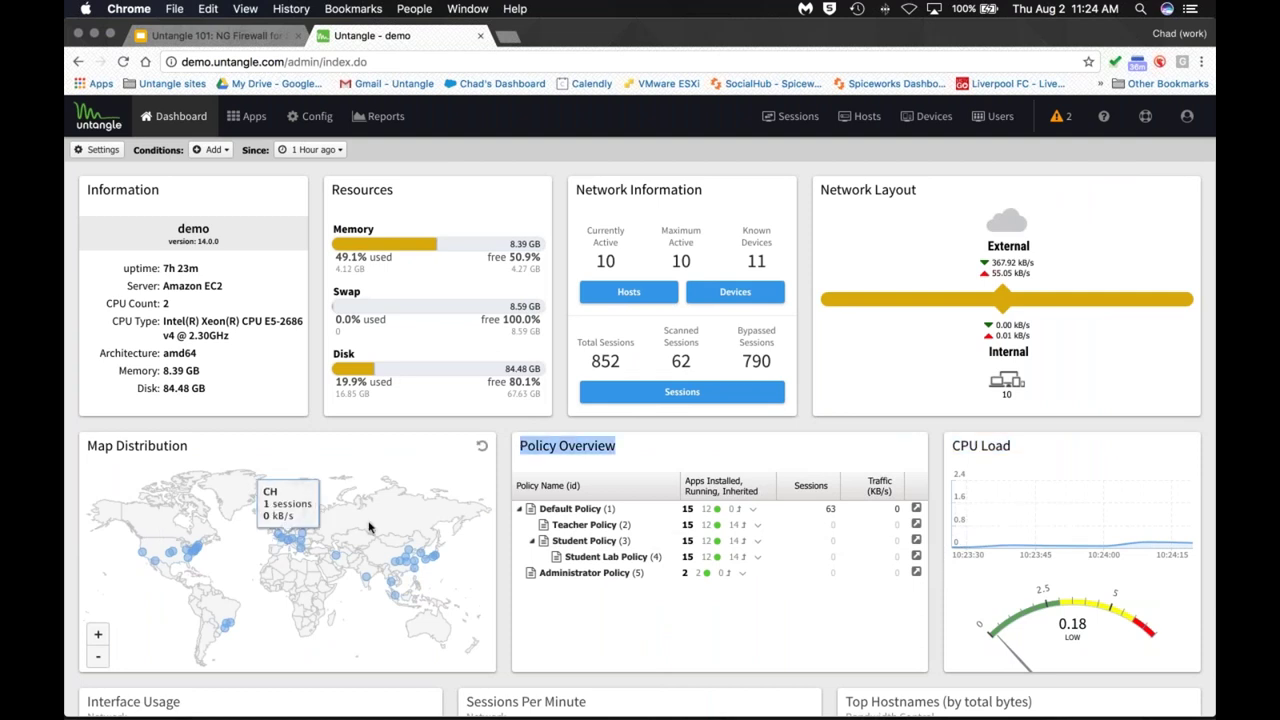
Step: Open the sessions for China from the Map Distribution widget and inspect the server country values in the session list
click(408, 560)
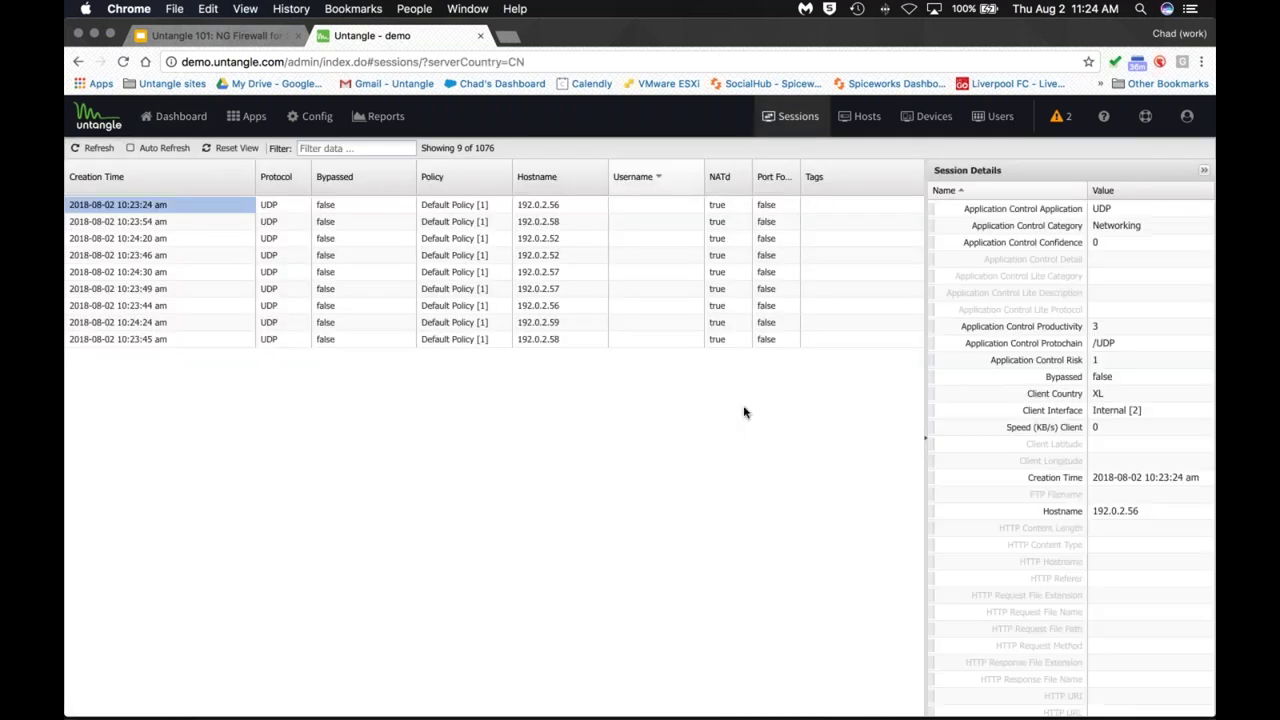
scroll(744, 412, right, 5)
scroll(494, 270, right, 10)
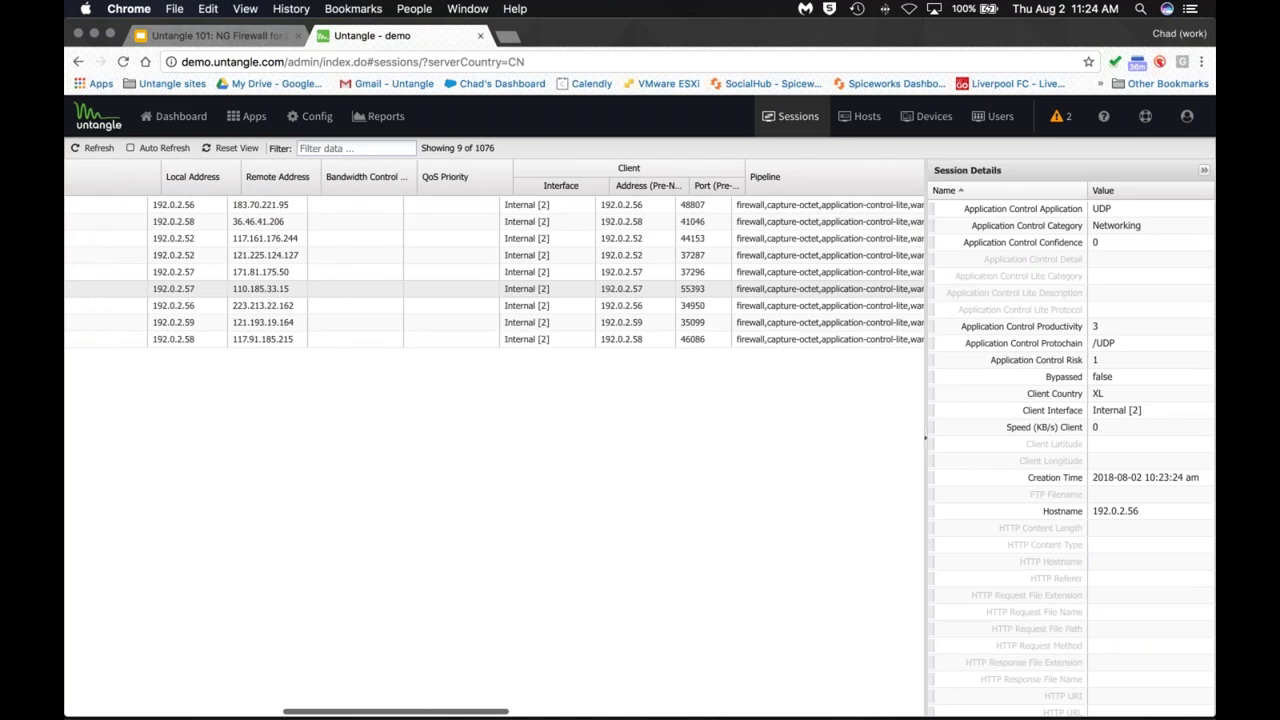
scroll(757, 249, right, 3)
click(755, 222)
click(757, 251)
click(756, 274)
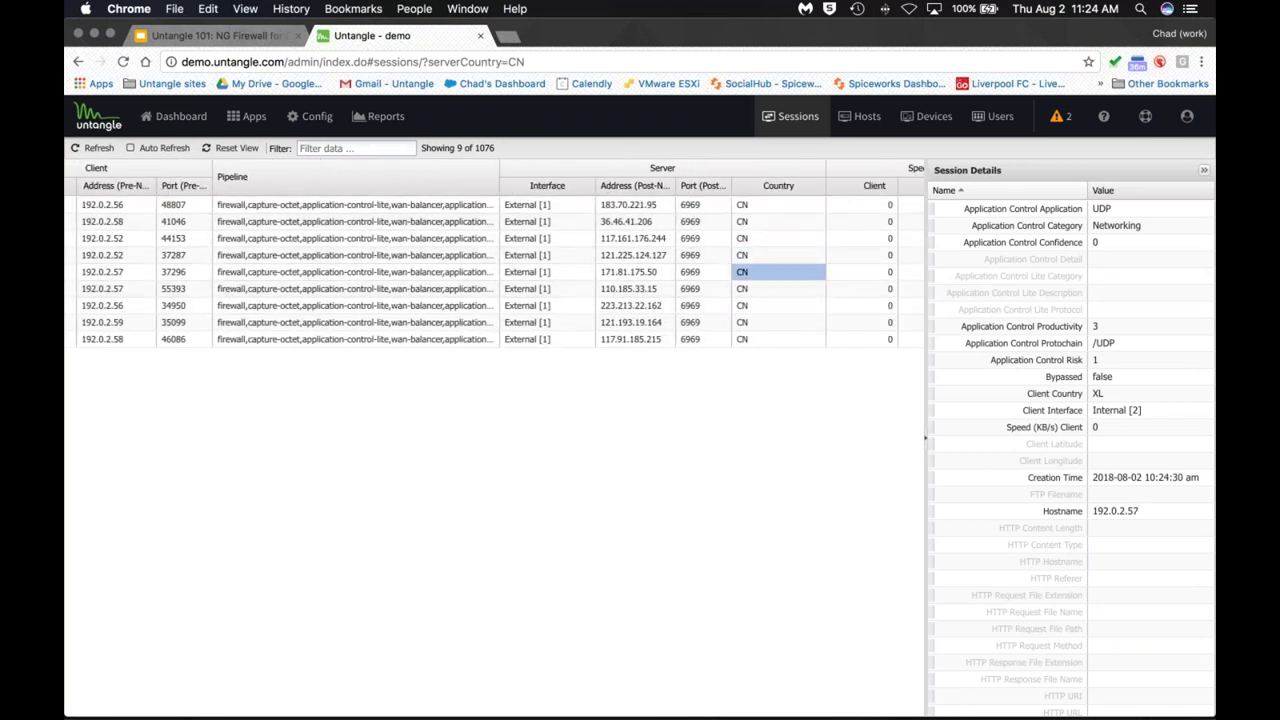
Step: Disable the dashboard widgets Top Applications (by size), Top Applications Usage, Sessions Per Minute, CPULoad, PolicyOverview, MapDistribution and NetworkLayout
click(178, 116)
click(97, 149)
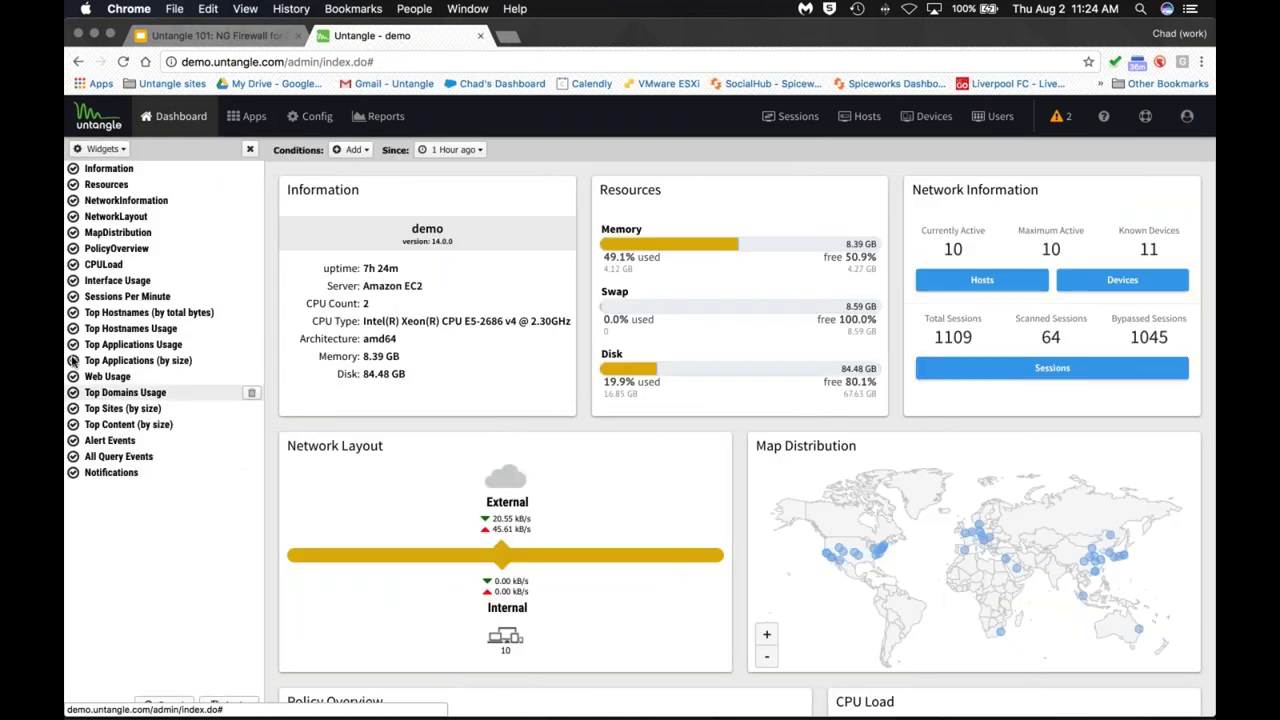
click(72, 360)
click(72, 344)
click(72, 296)
click(72, 264)
click(72, 248)
click(72, 232)
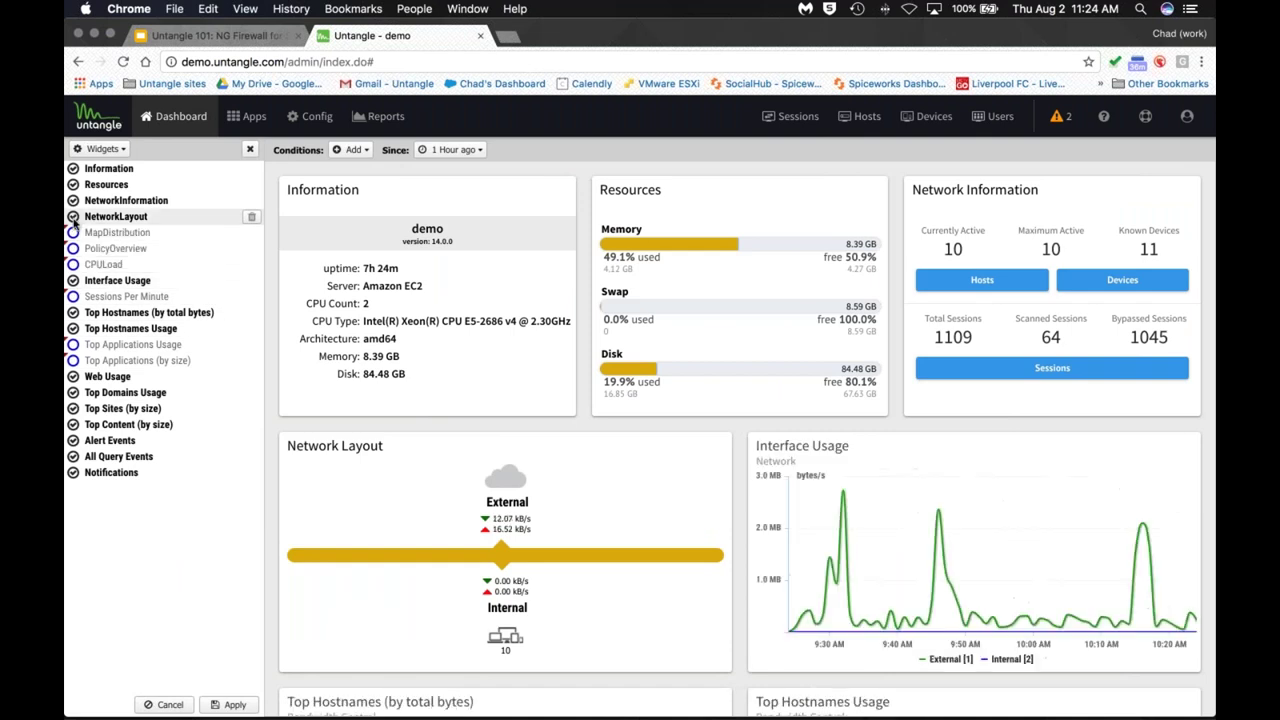
click(72, 216)
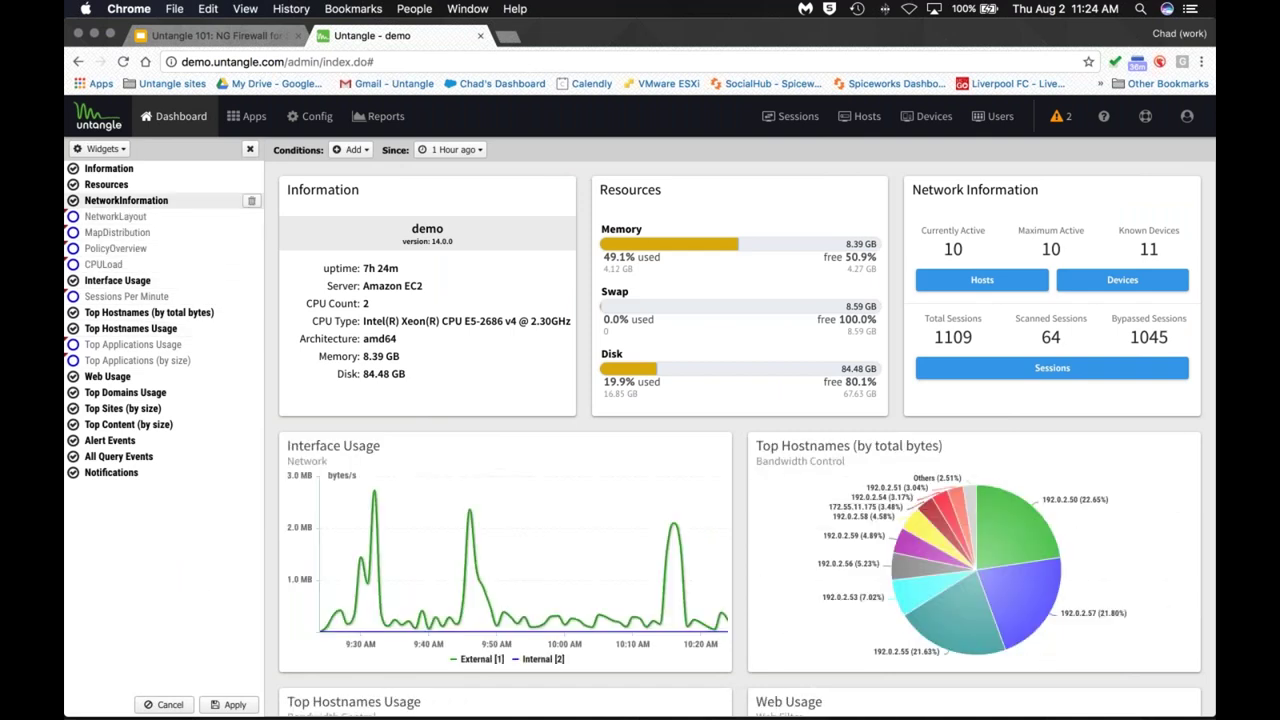
Step: Start a new report widget, filter the reports by "usernam" and check the Web Filter, Bandwidth Control and Application Control matches
click(100, 148)
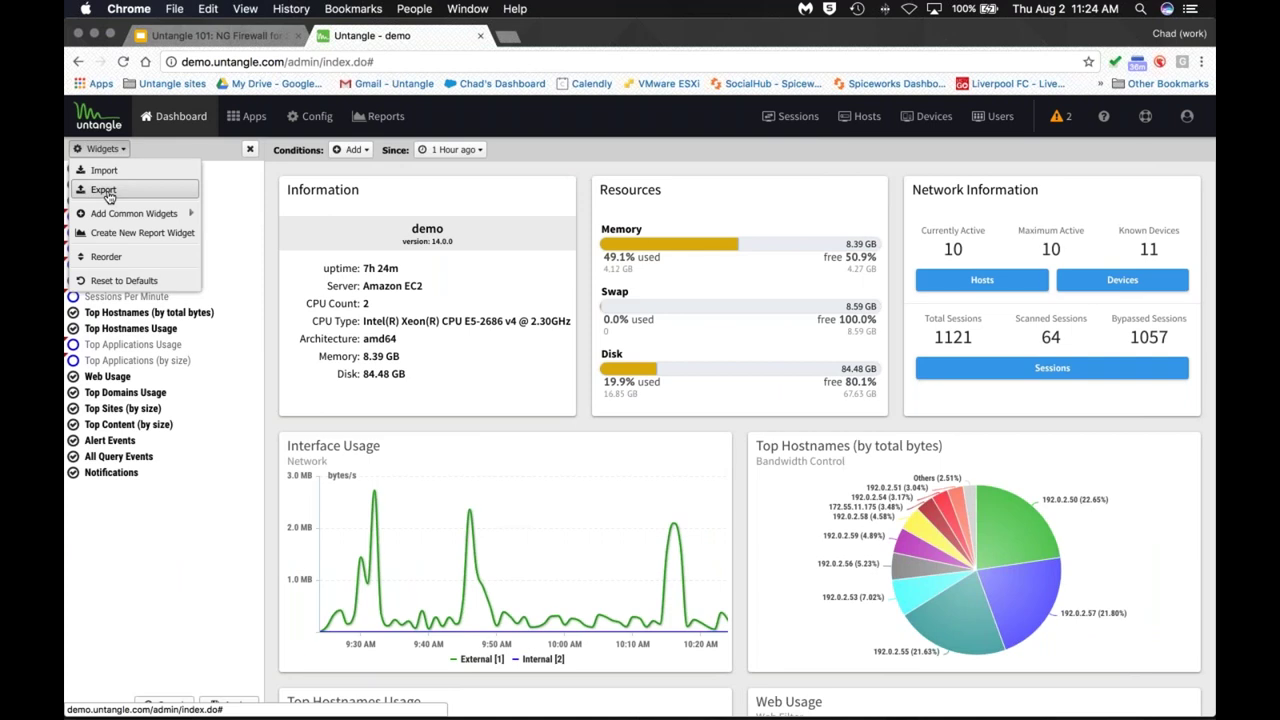
mouse_move(140, 213)
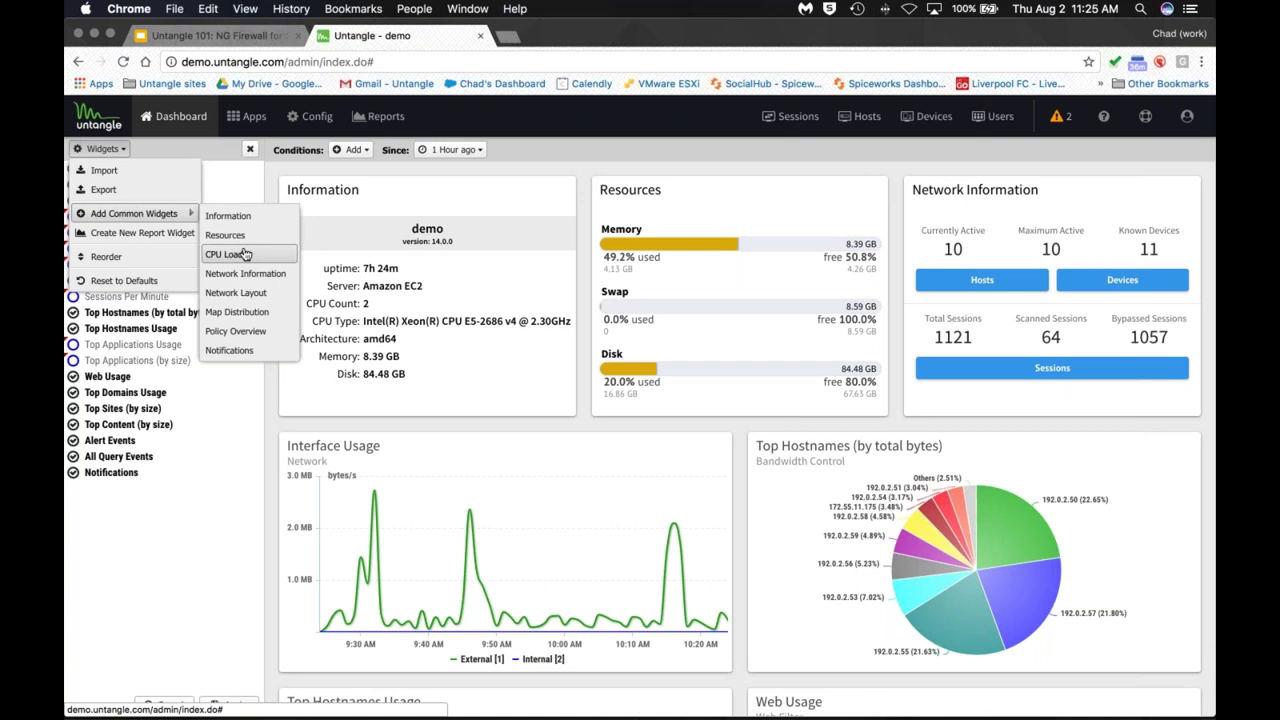
click(129, 235)
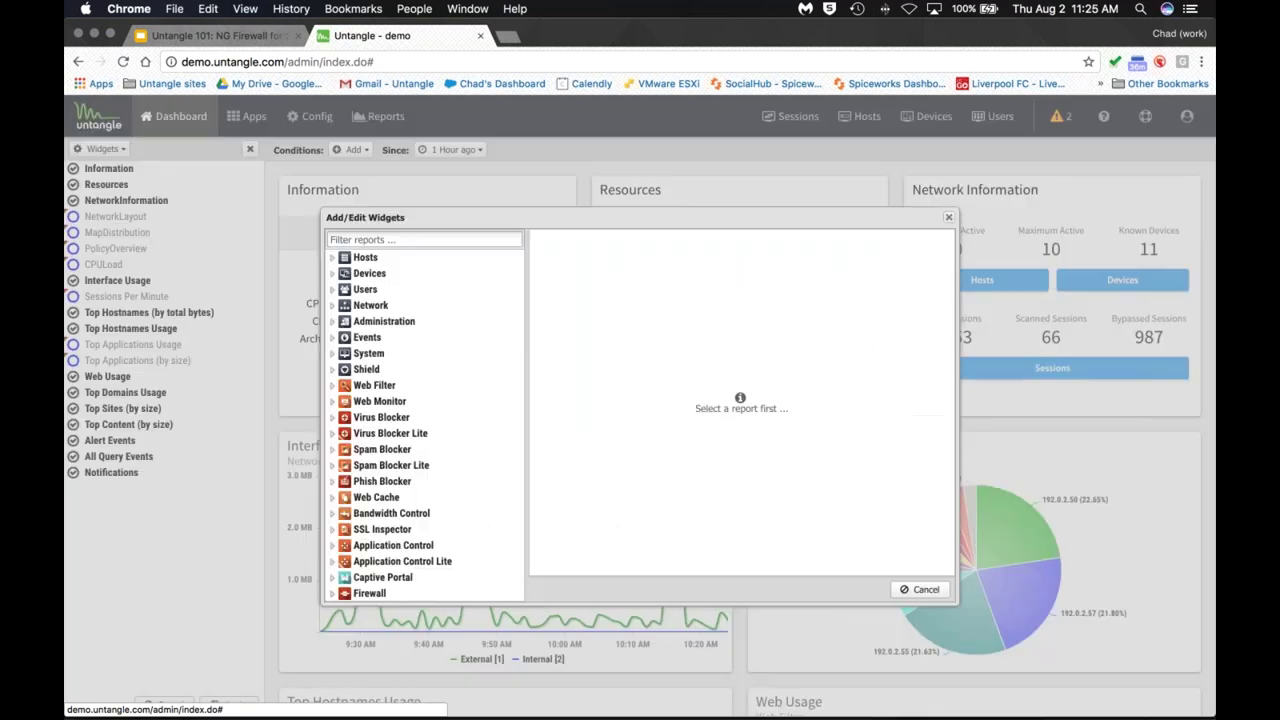
click(393, 240)
text(usernam)
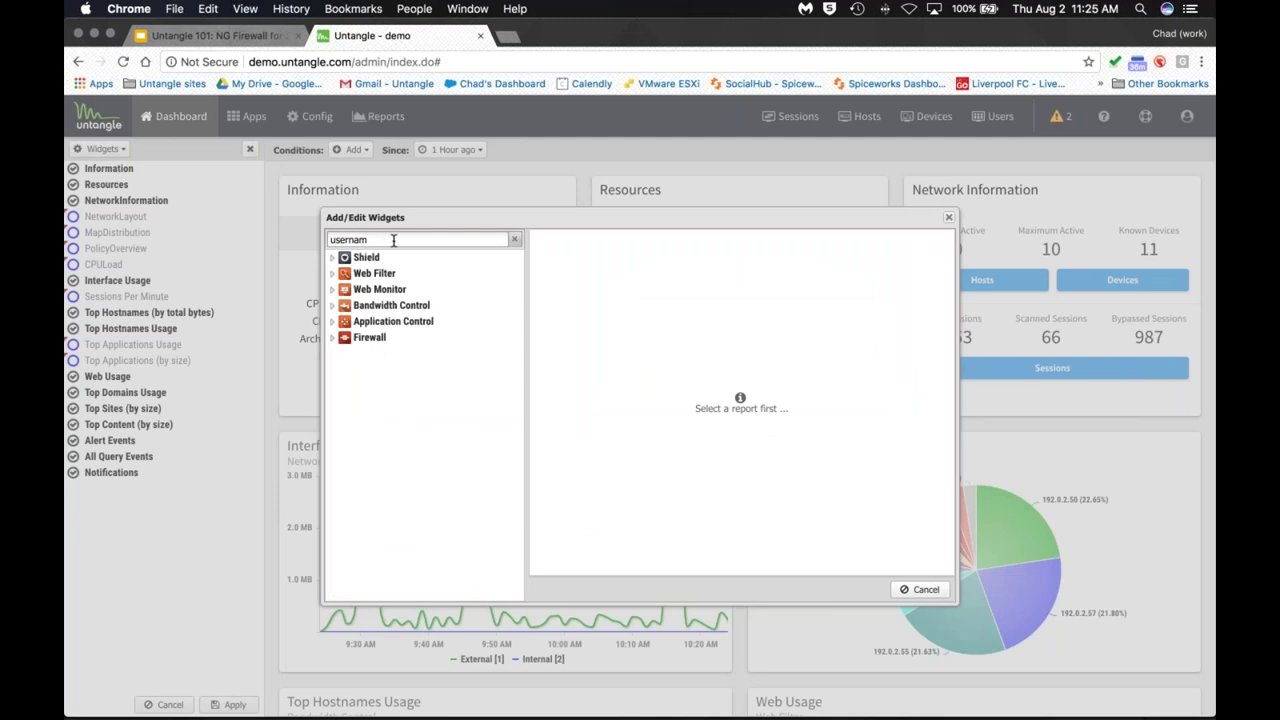
click(375, 273)
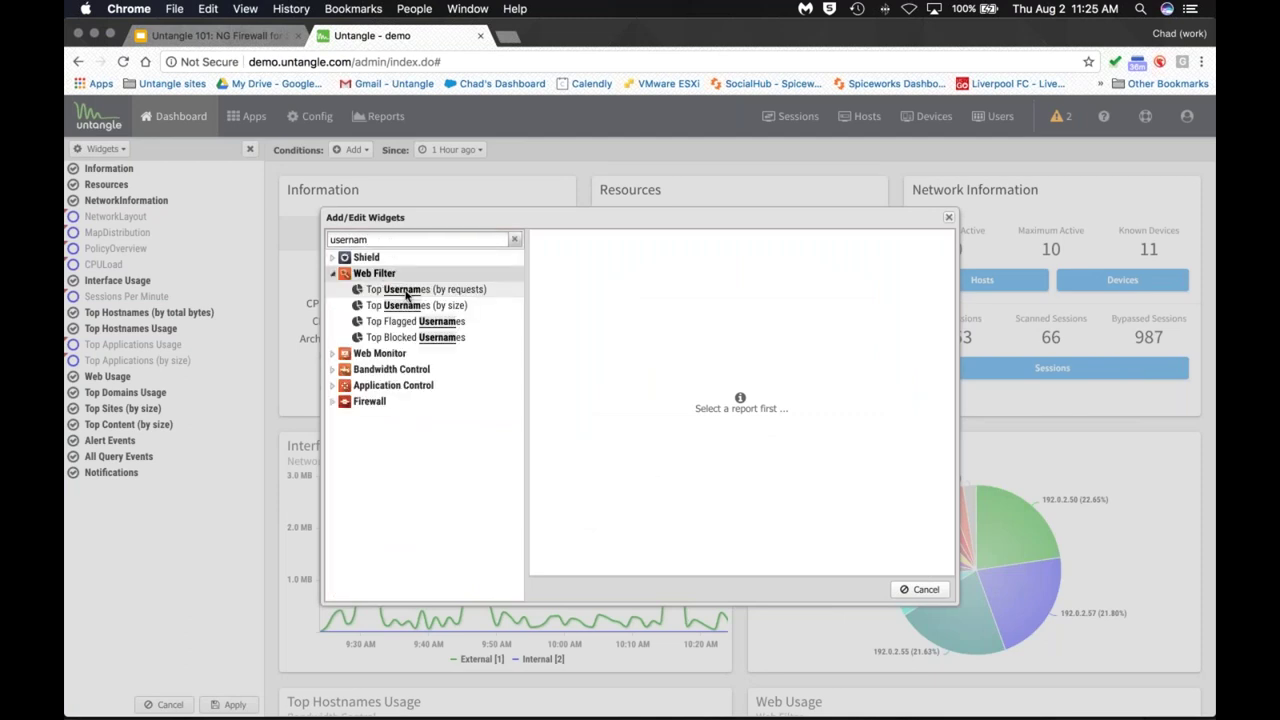
click(376, 369)
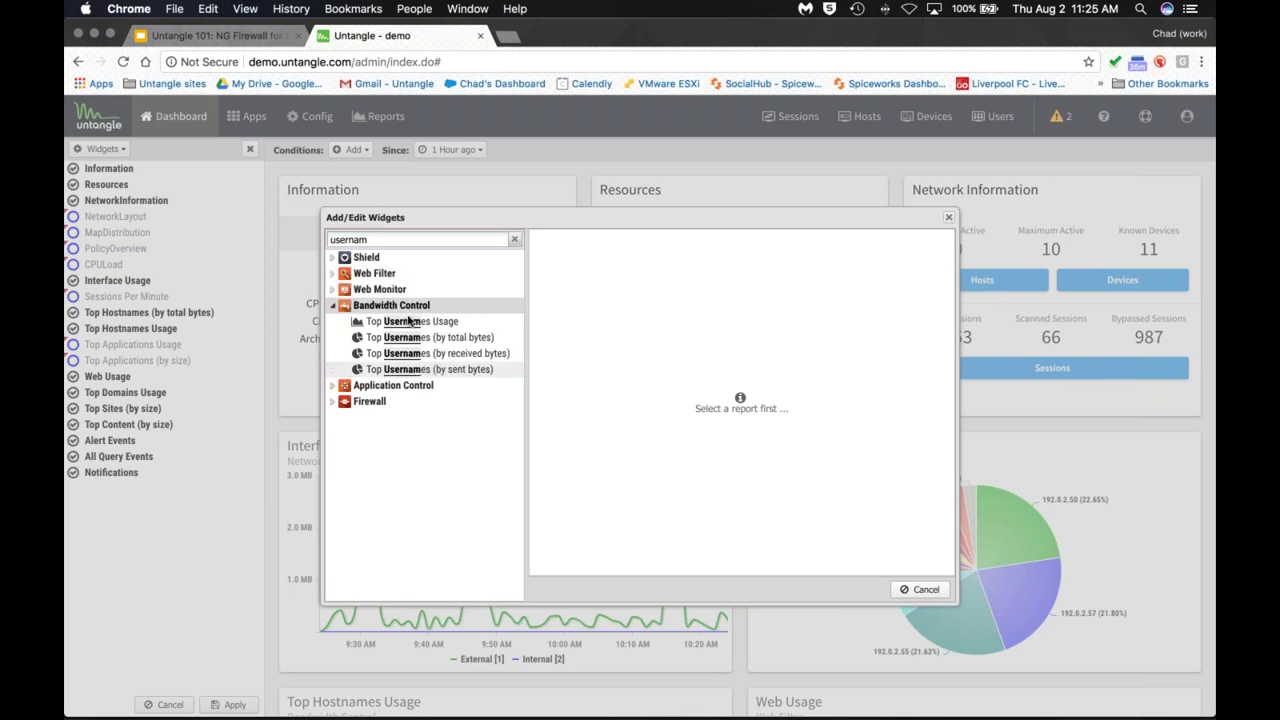
click(391, 387)
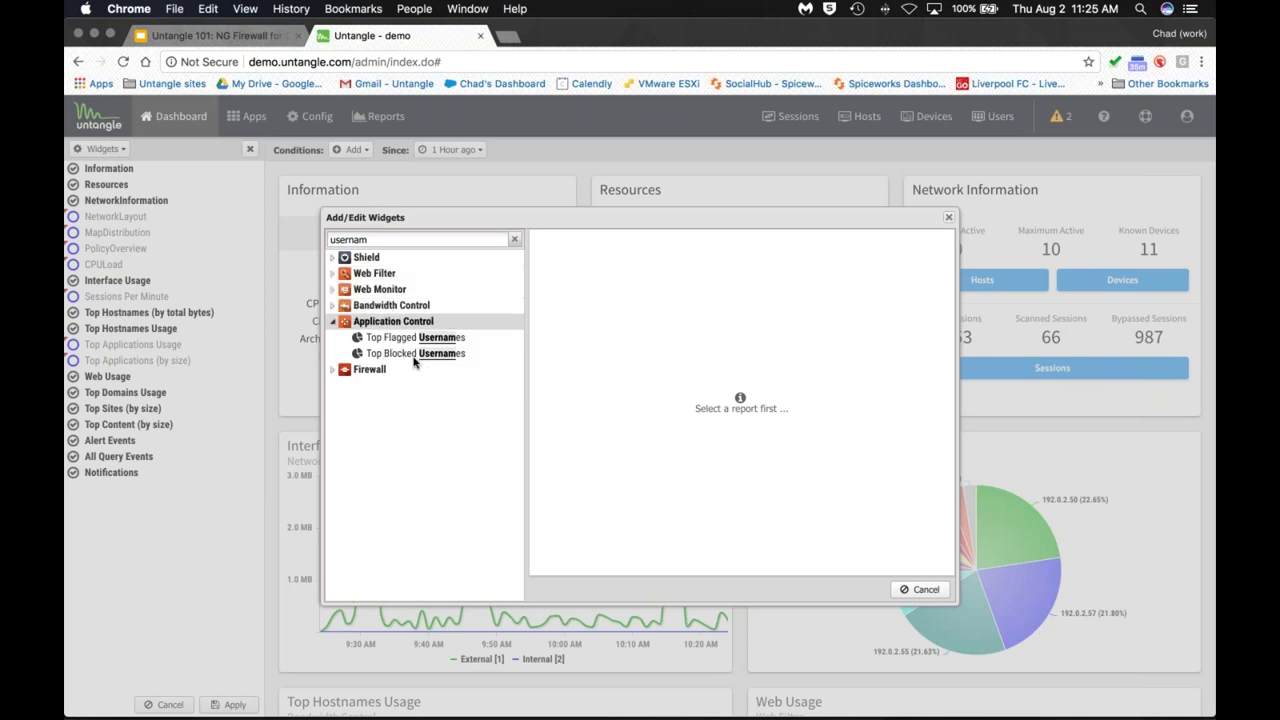
Step: Add the Web Filter report Top Usernames (by requests) to the dashboard as an enabled widget
click(380, 274)
click(392, 289)
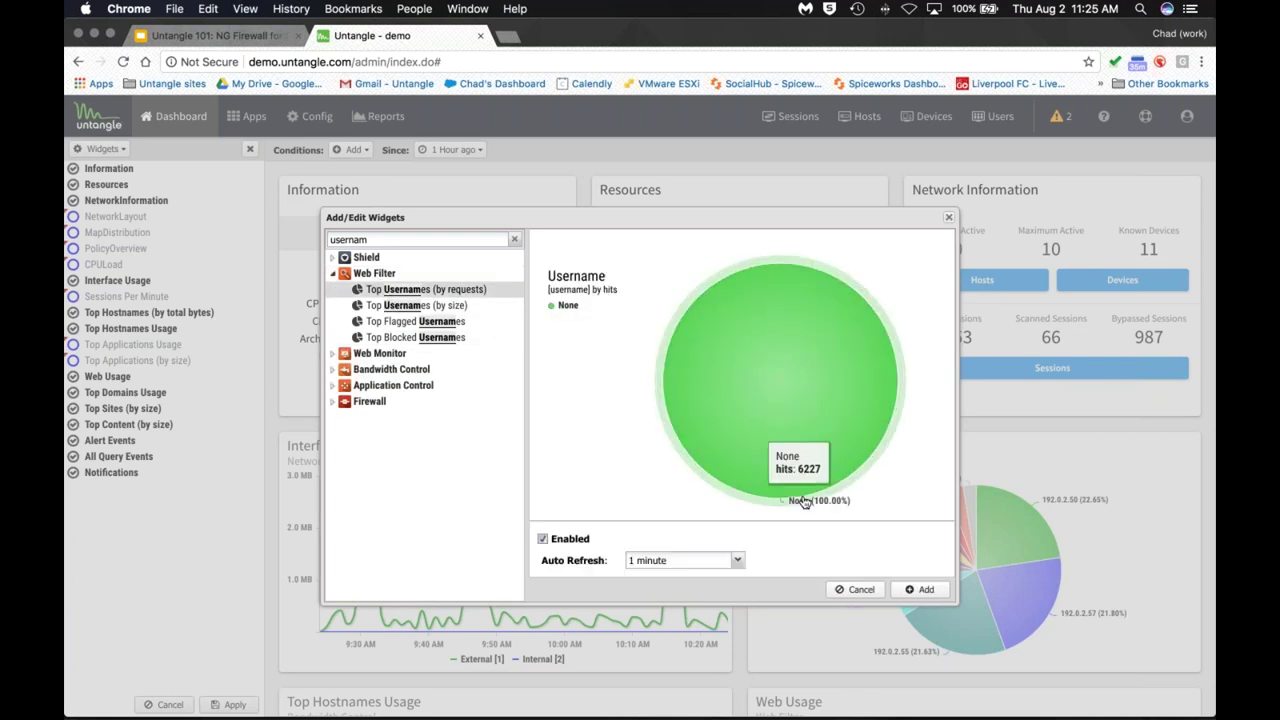
click(918, 590)
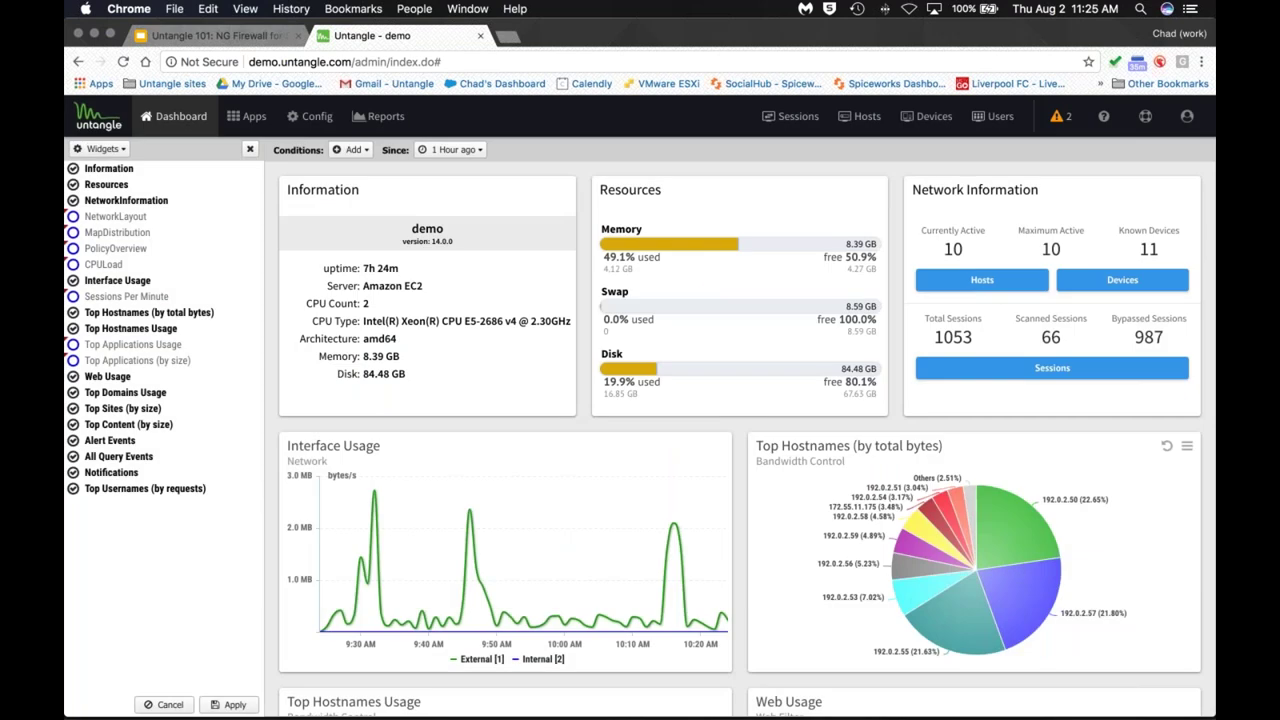
Step: View the Top Usernames (by requests) and Top Sites (by size) widgets, and close the dashboard's widget settings
click(127, 489)
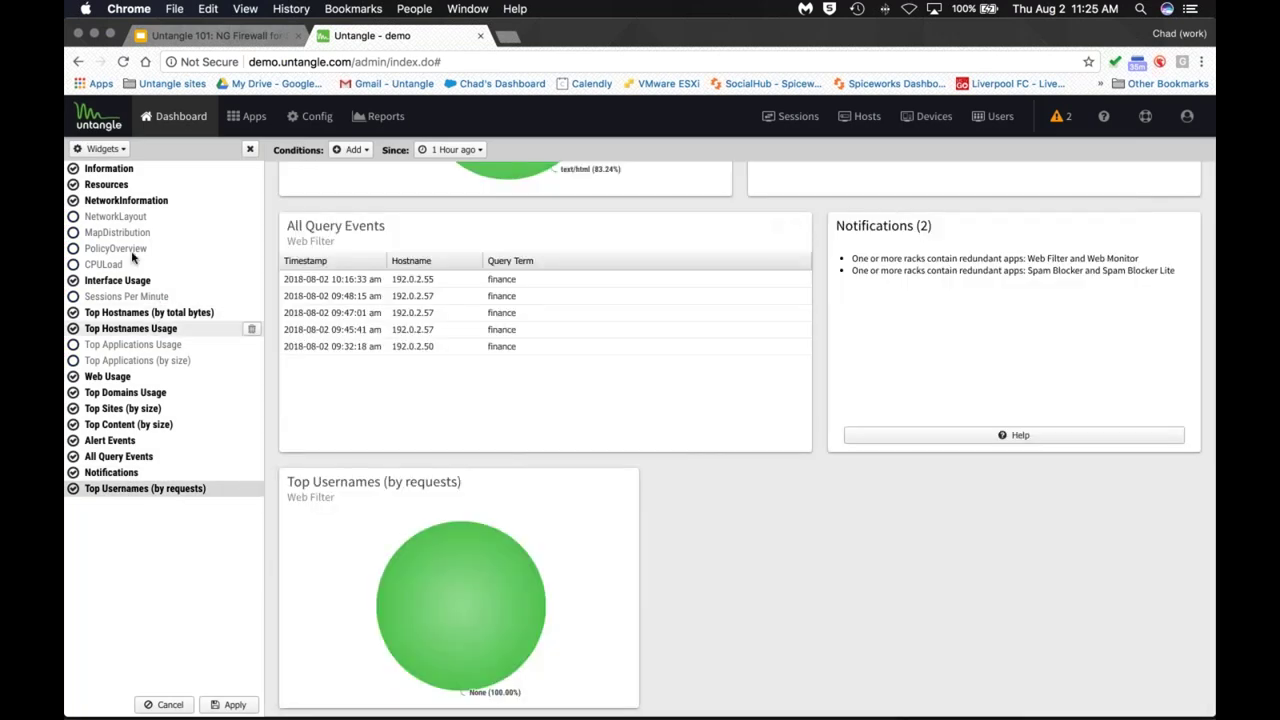
click(112, 409)
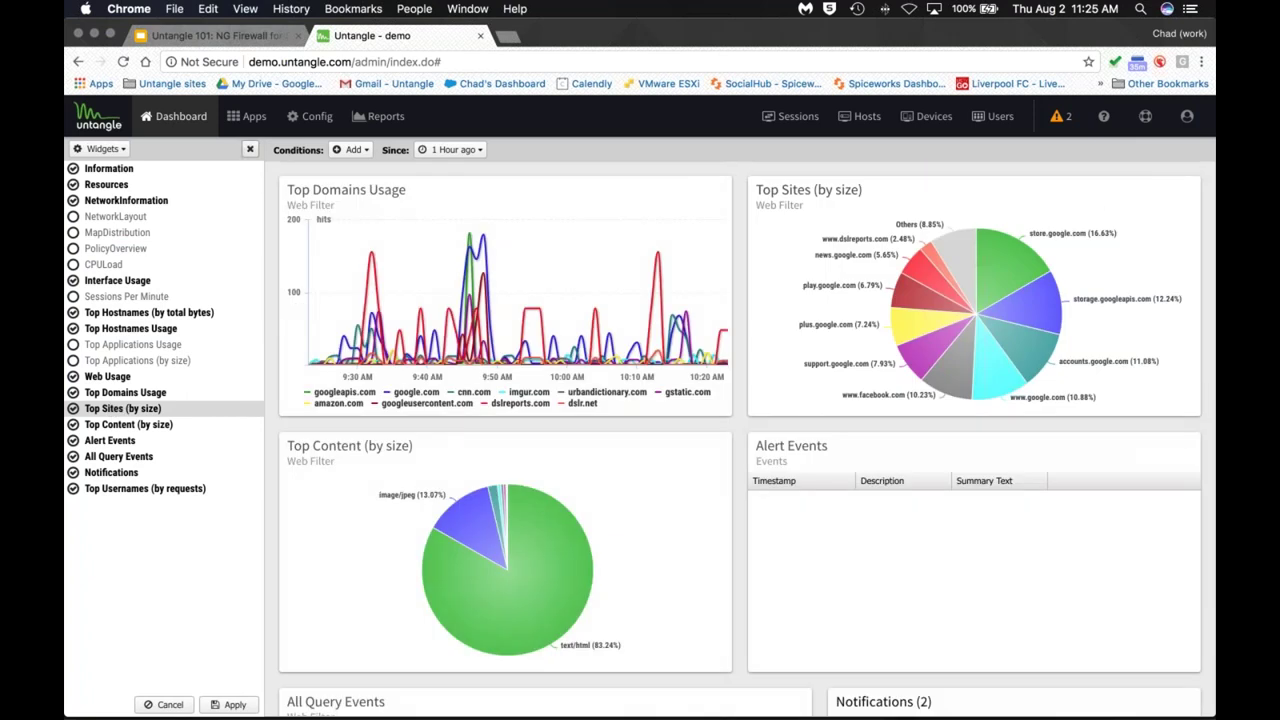
click(250, 149)
scroll(371, 262, up, 10)
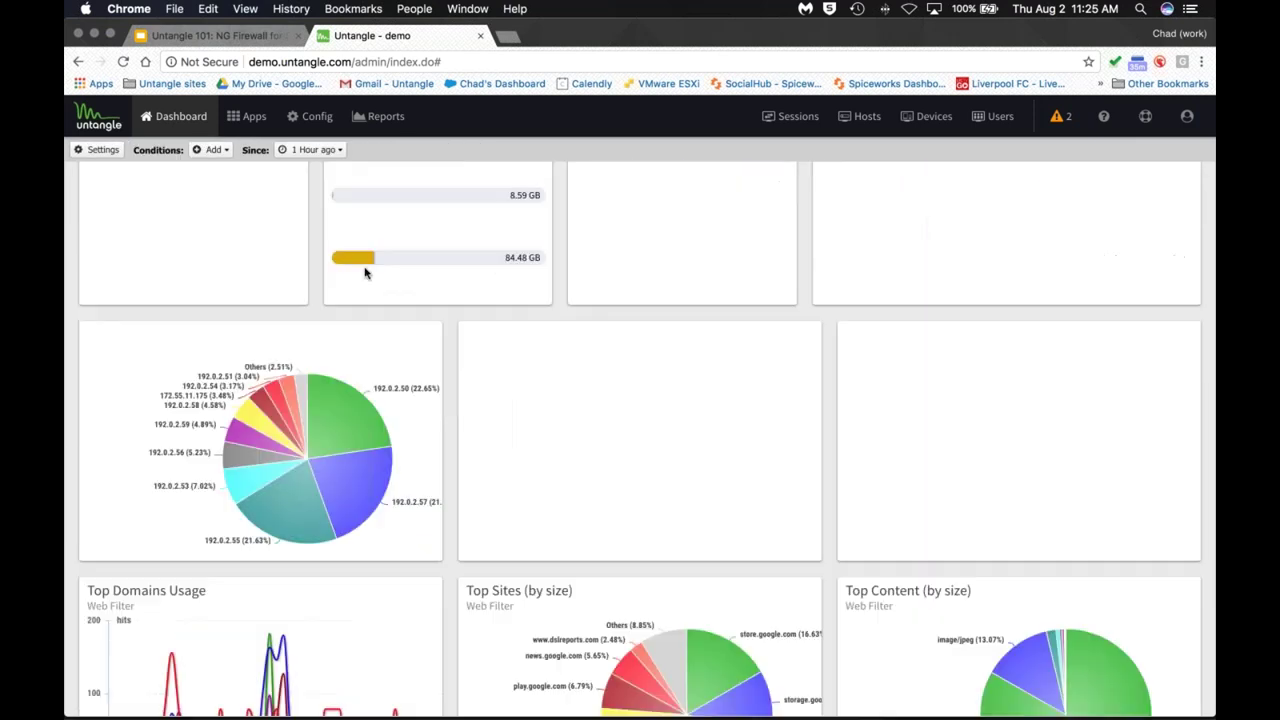
Step: Review the dashboard's condition columns, the additional Global Conditions options and the available Since time ranges without changing them
click(206, 149)
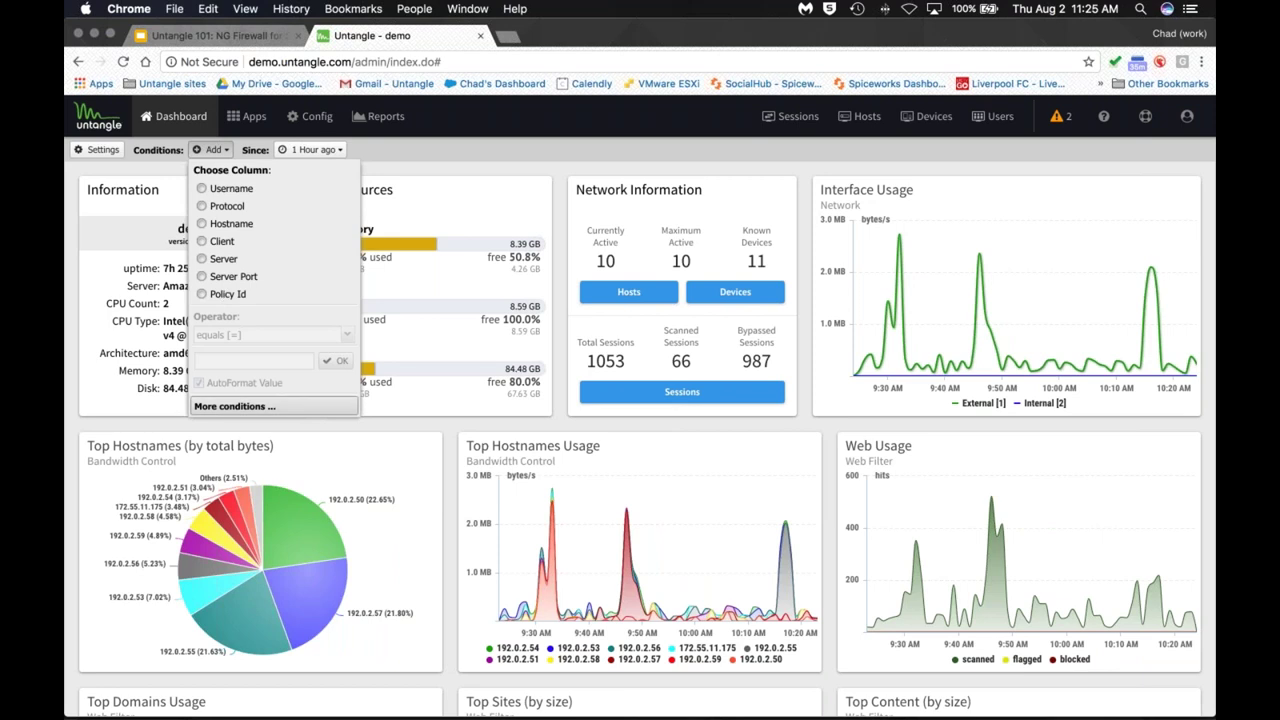
click(234, 406)
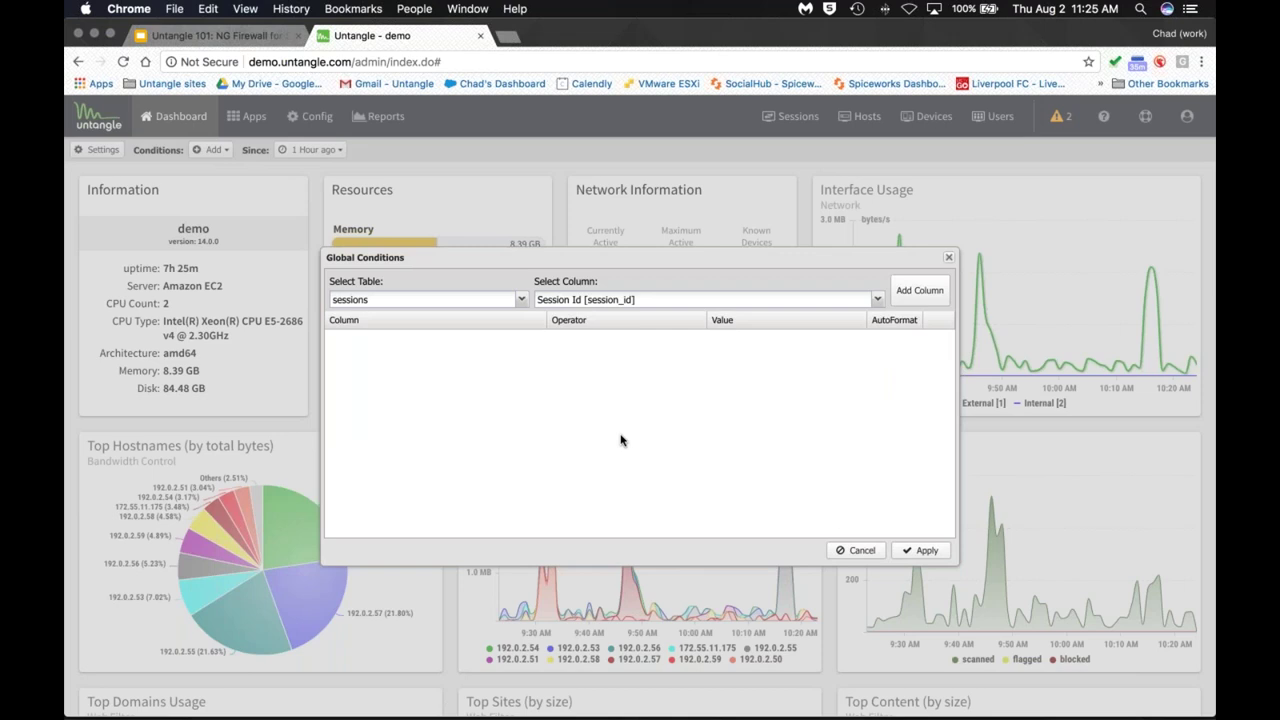
click(850, 550)
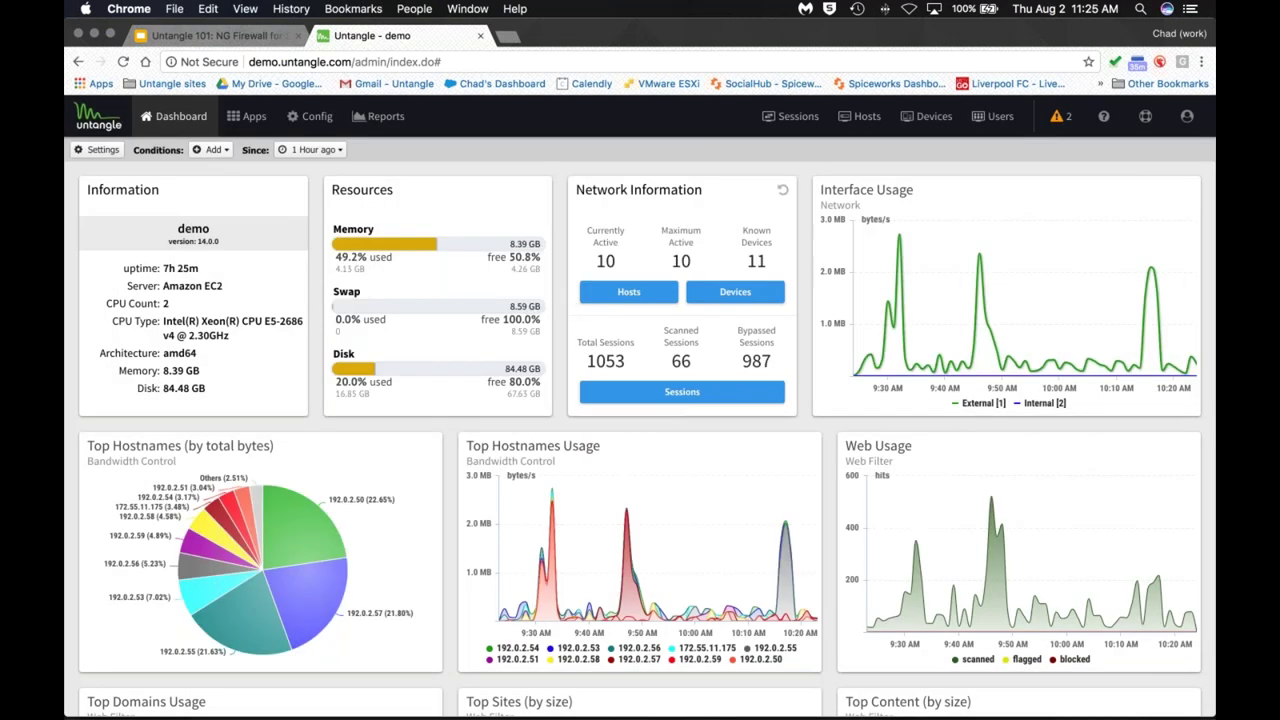
click(313, 150)
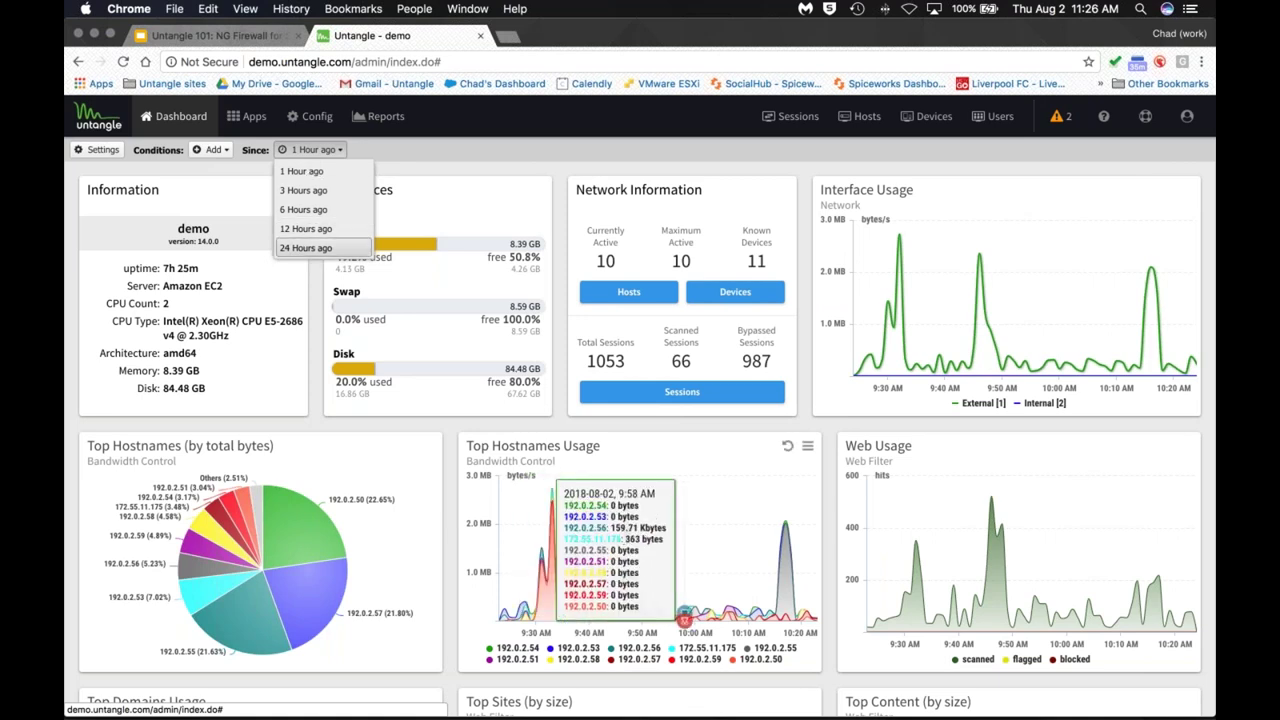
key(Escape)
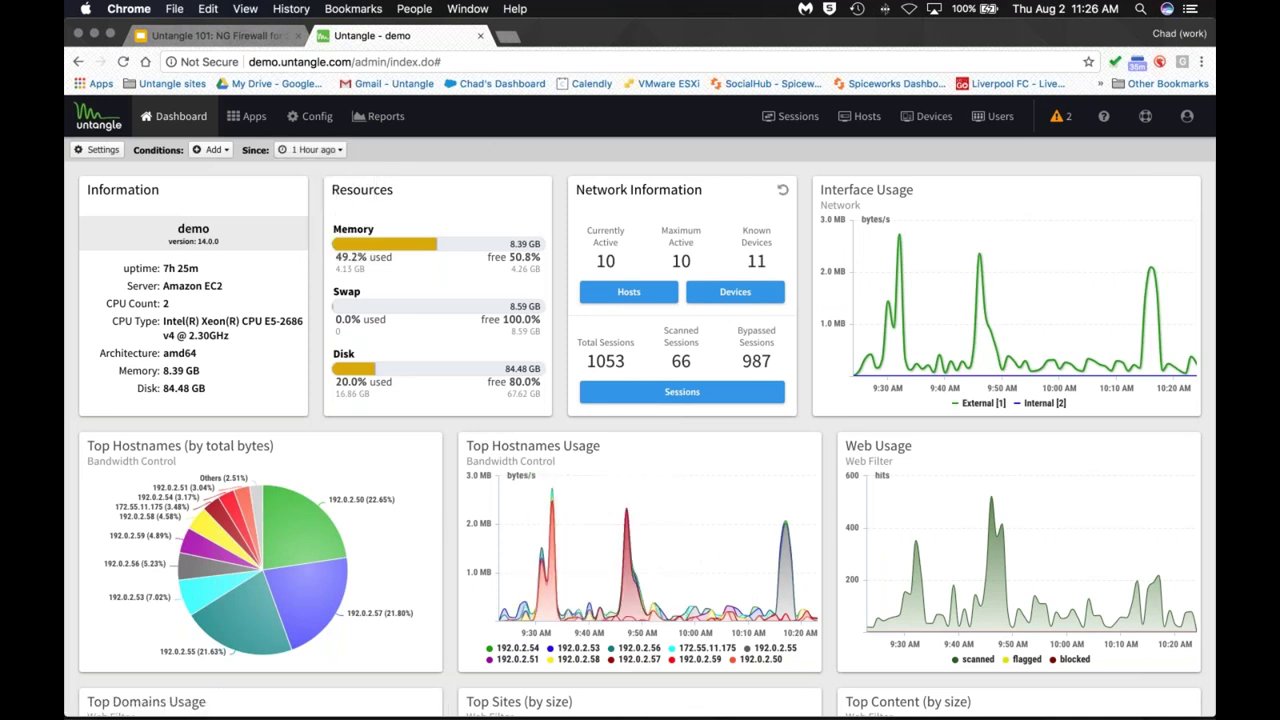
Step: View the Top Sites (by size) widget's report in Reports, the list of report categories and the option to create a new report
scroll(465, 405, down, 5)
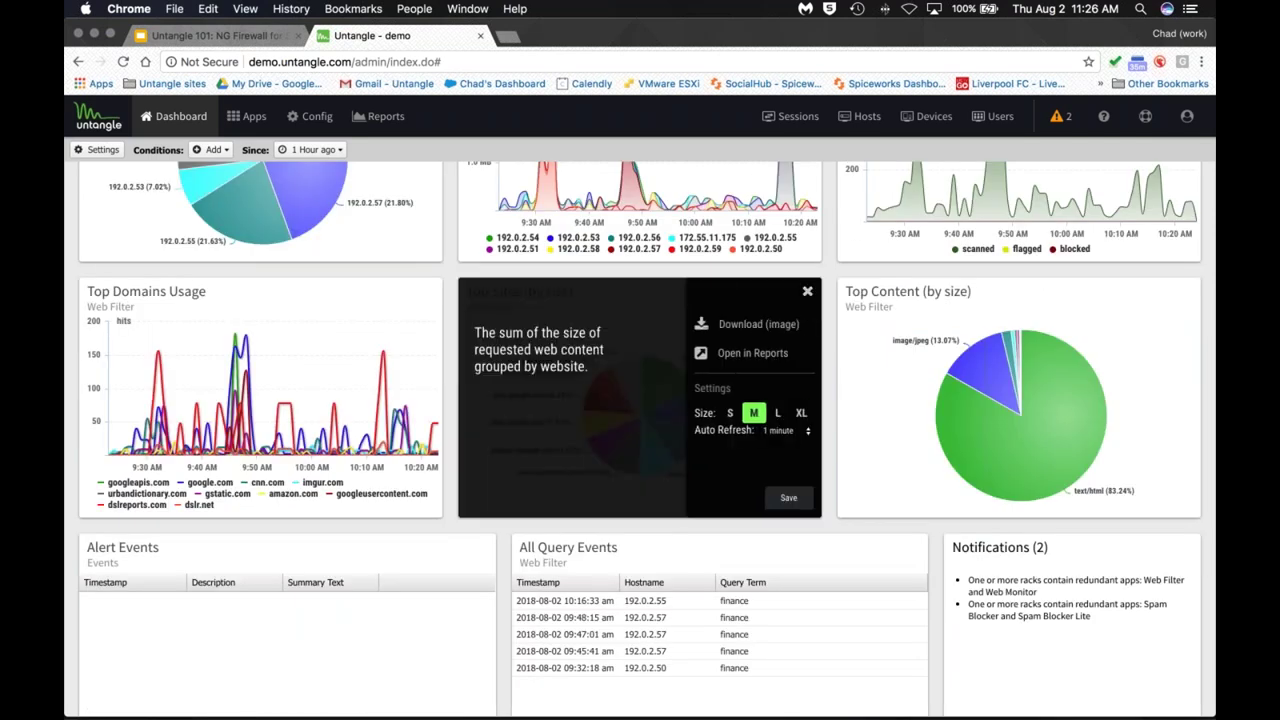
click(749, 355)
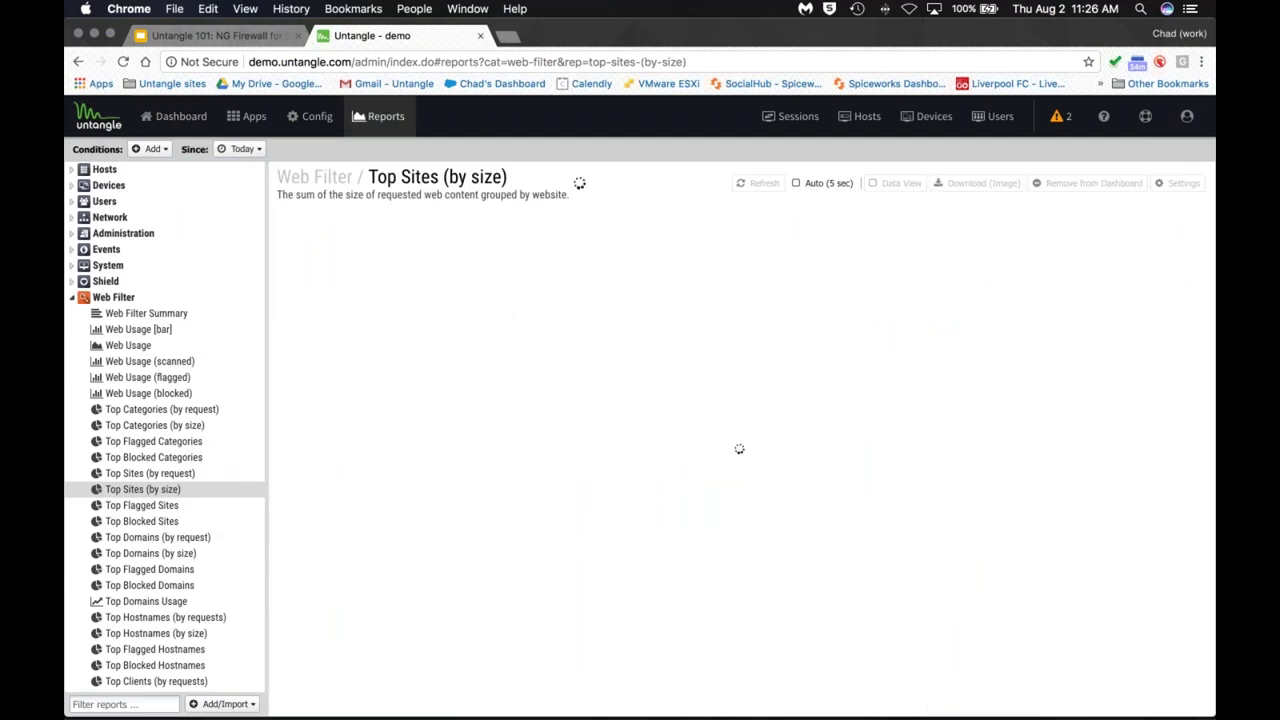
click(373, 118)
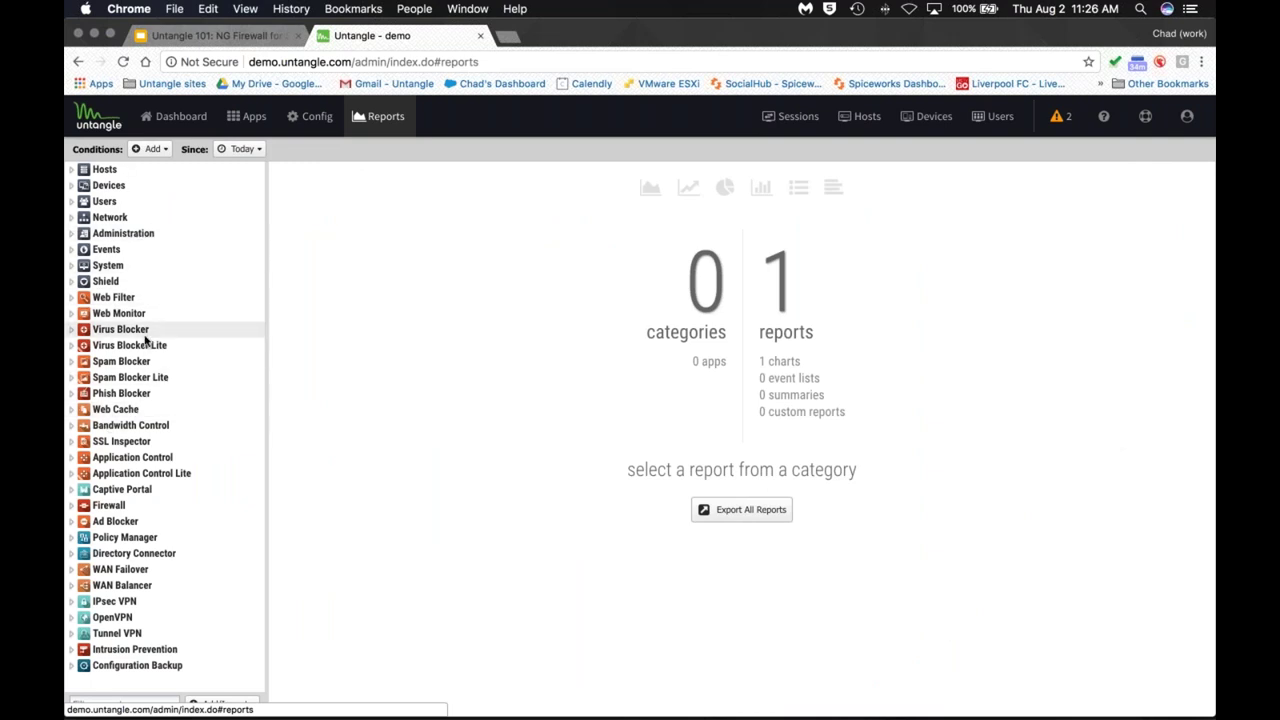
drag(508, 177, 567, 196)
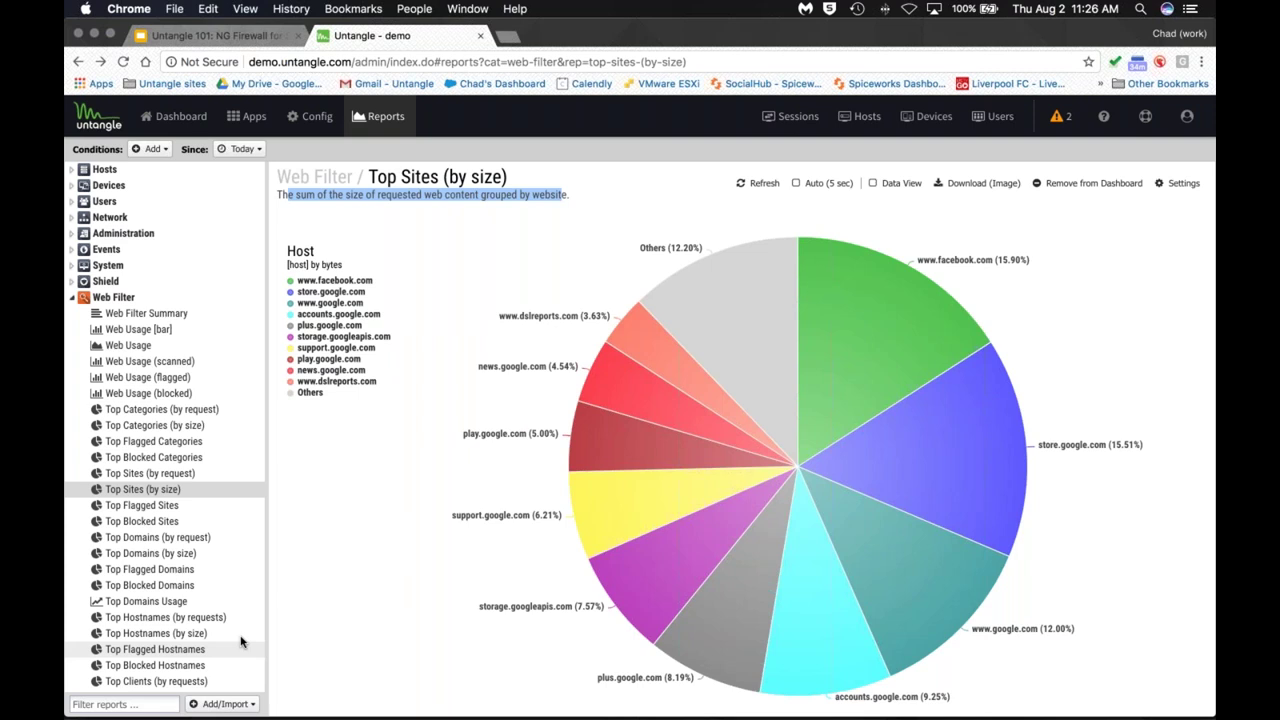
click(224, 704)
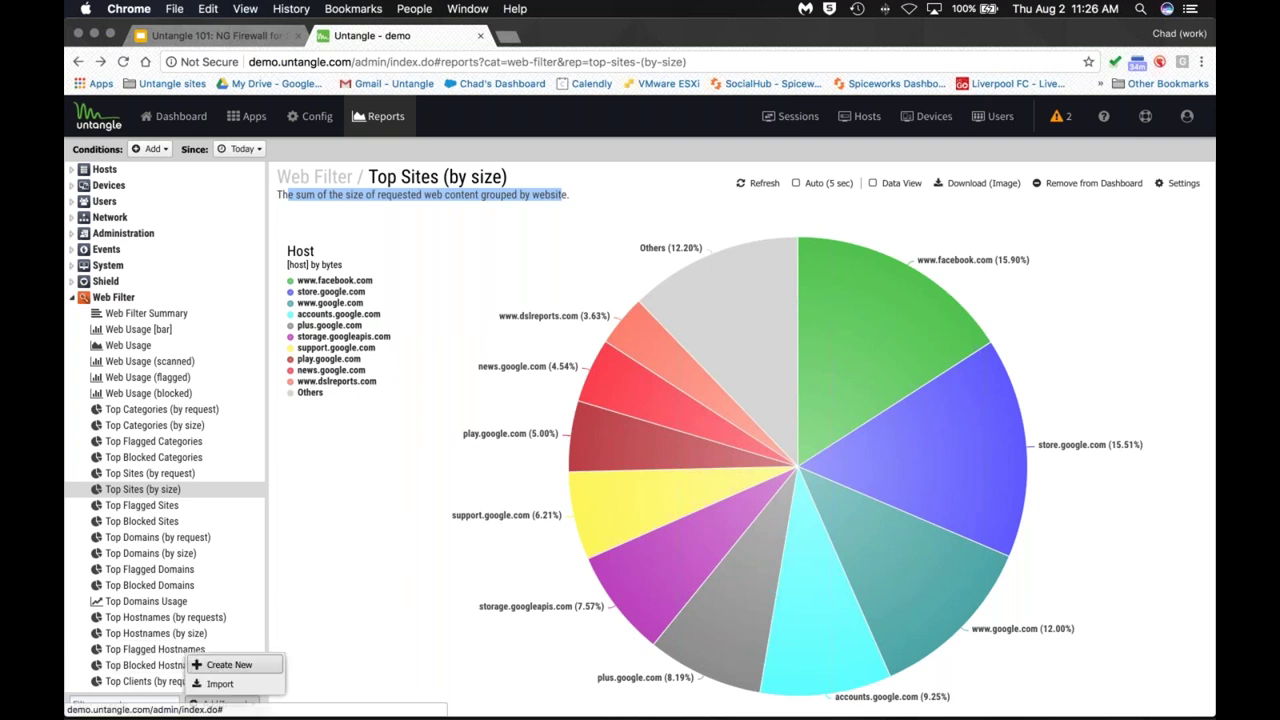
click(243, 666)
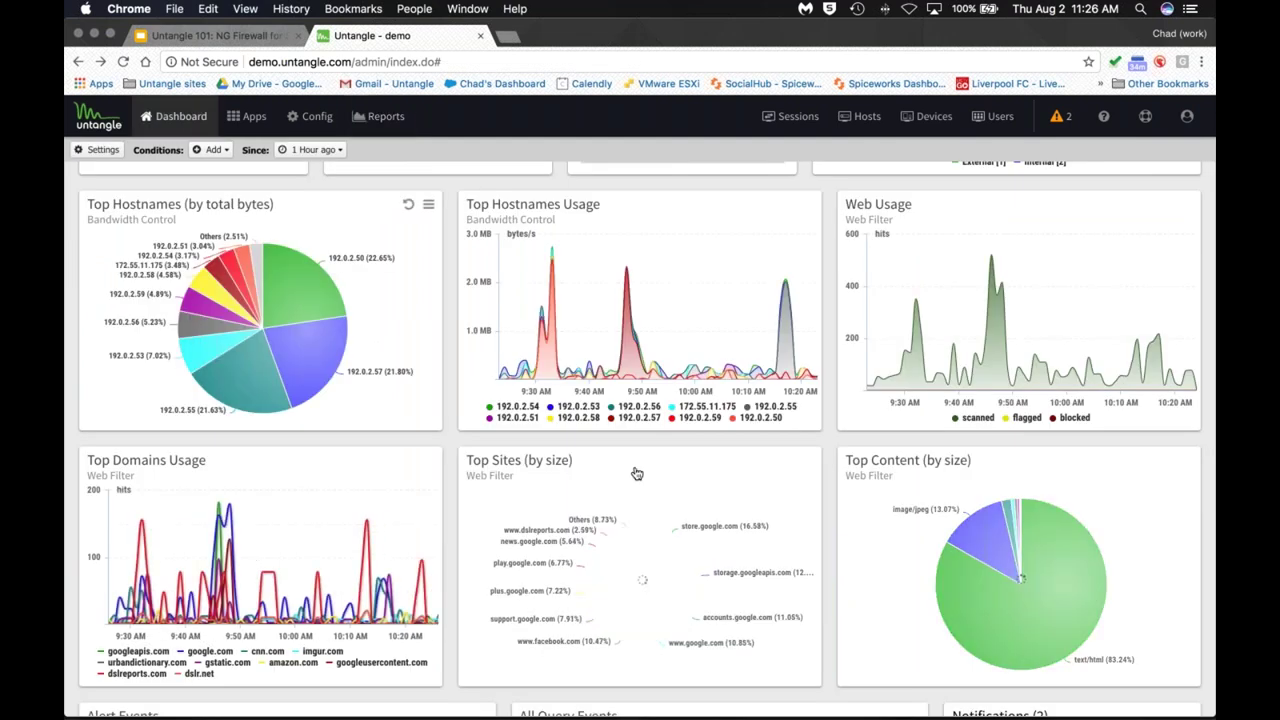
Step: Open the full Web Filter report from the dashboard's Top Sites (by size) widget
scroll(790, 465, down, 5)
scroll(709, 306, up, 3)
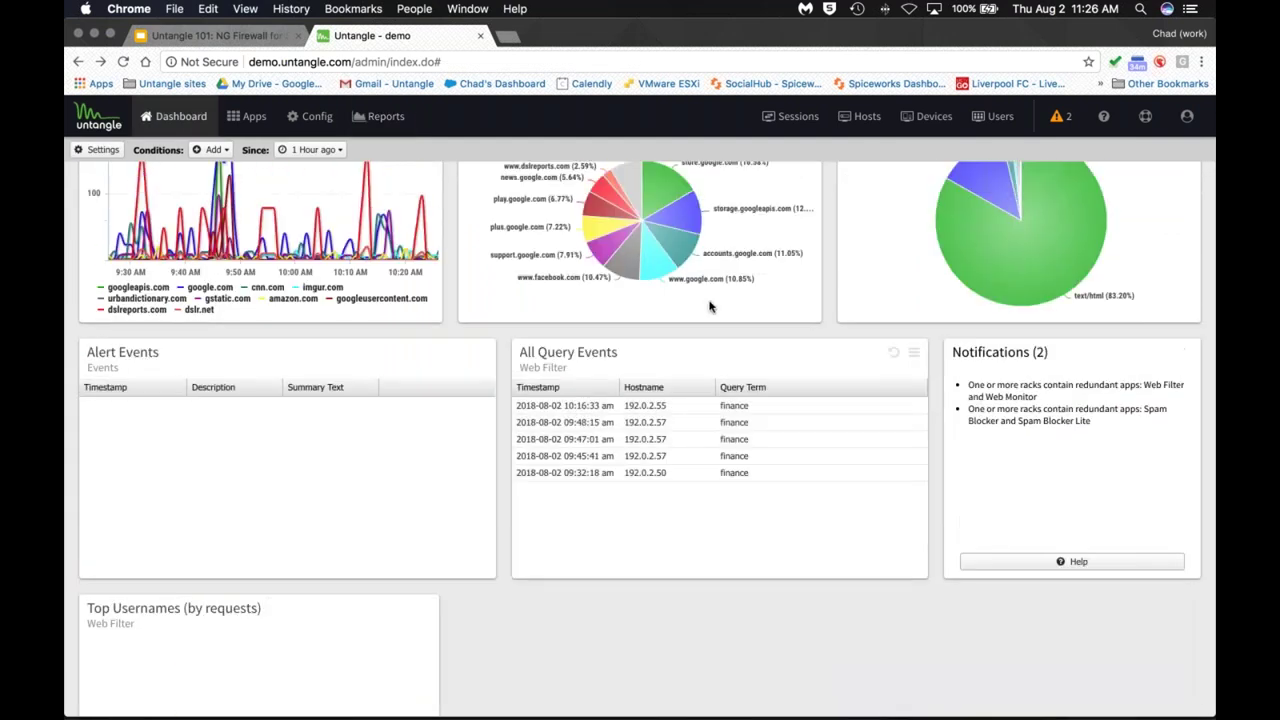
mouse_move(760, 334)
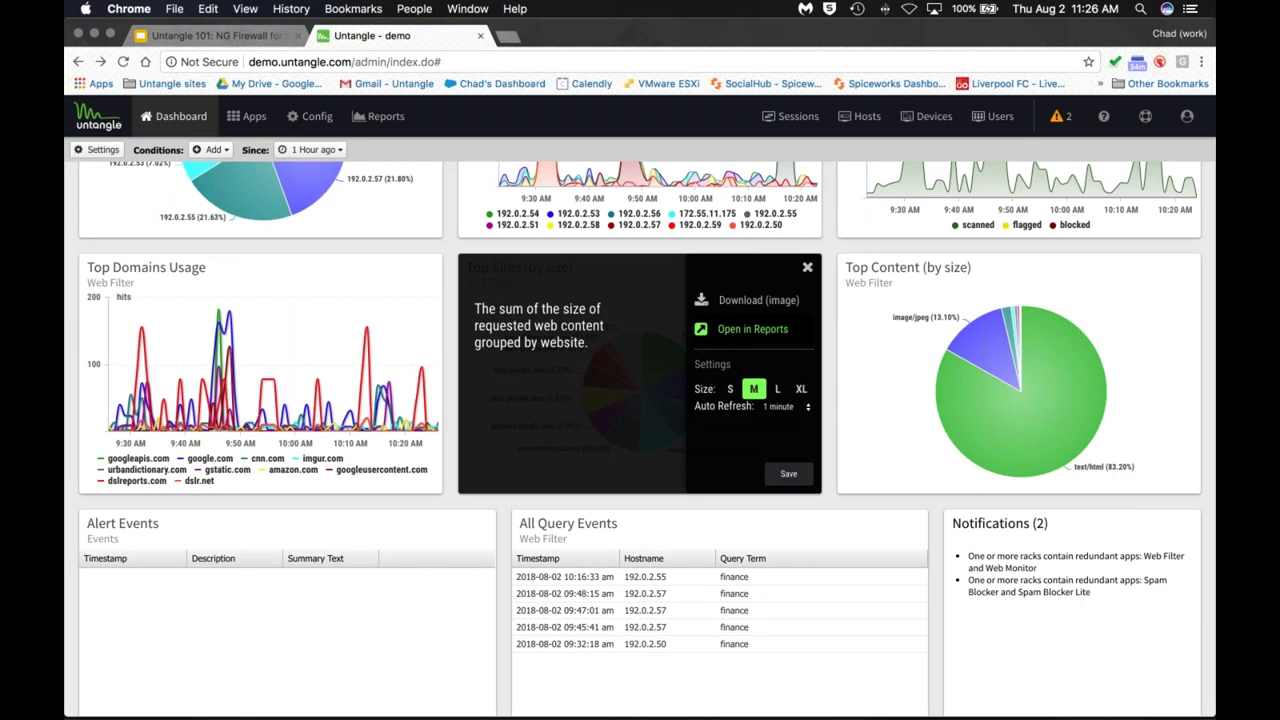
click(760, 334)
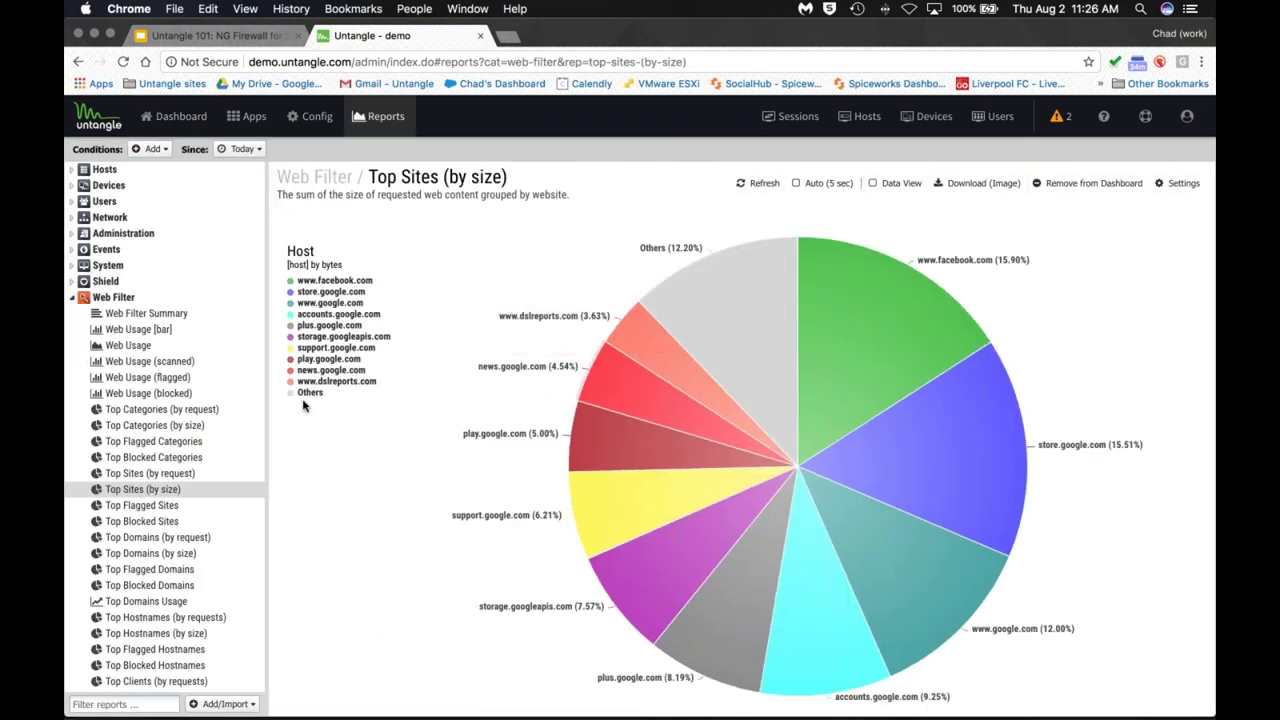
click(310, 393)
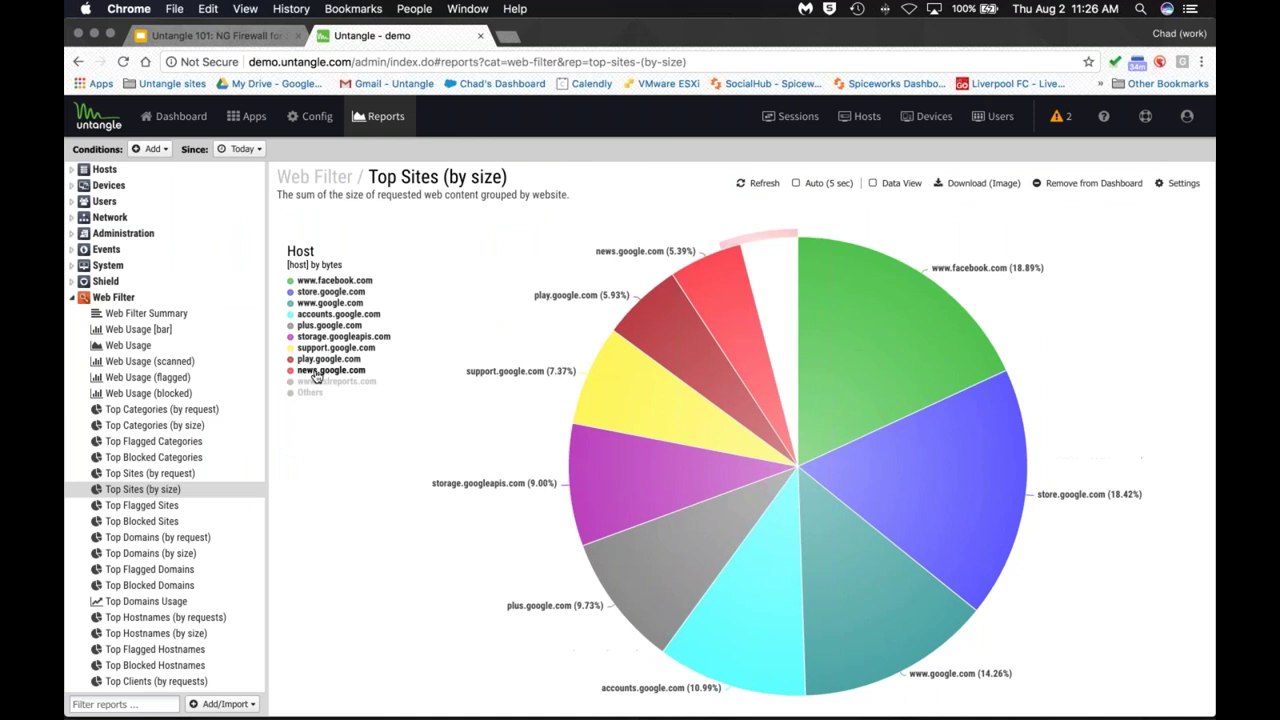
click(320, 382)
click(320, 370)
click(322, 346)
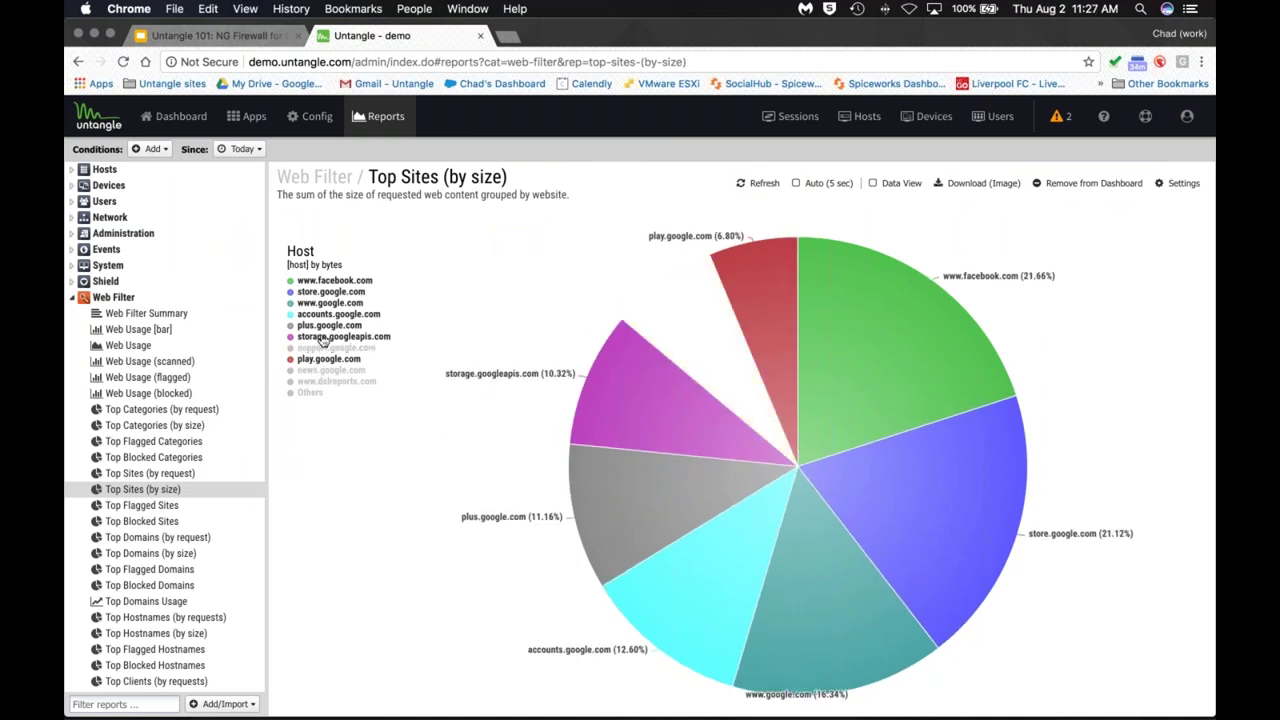
click(323, 337)
click(323, 314)
click(323, 292)
click(323, 303)
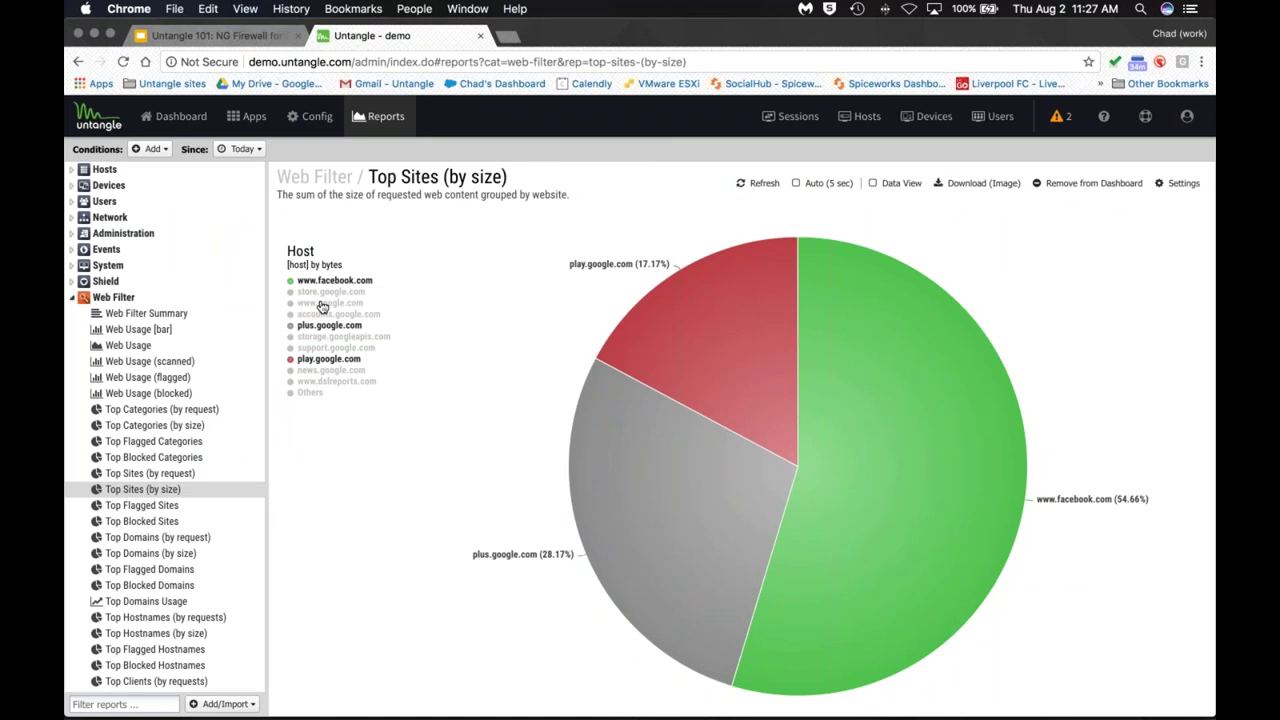
Step: Open the Application Control report Top Applications (by size) and add the global condition Application (Application Control) = FACEBOOK from its chart
mouse_move(965, 400)
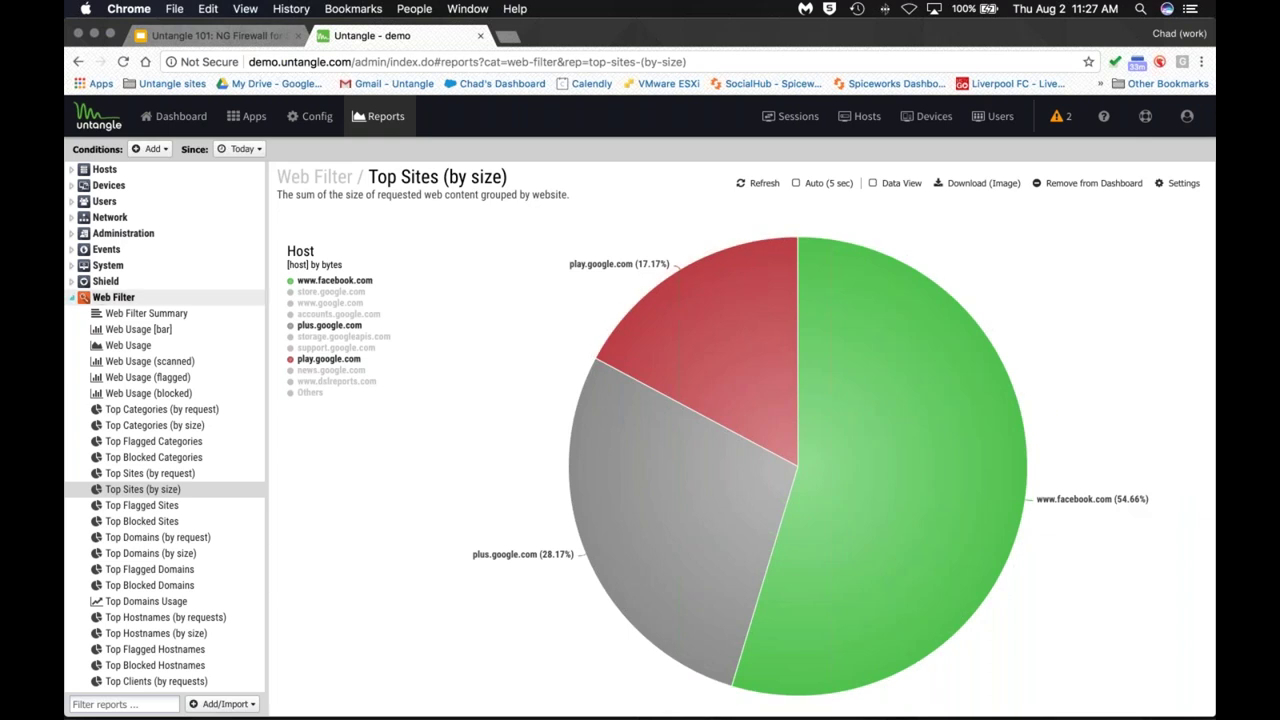
click(72, 298)
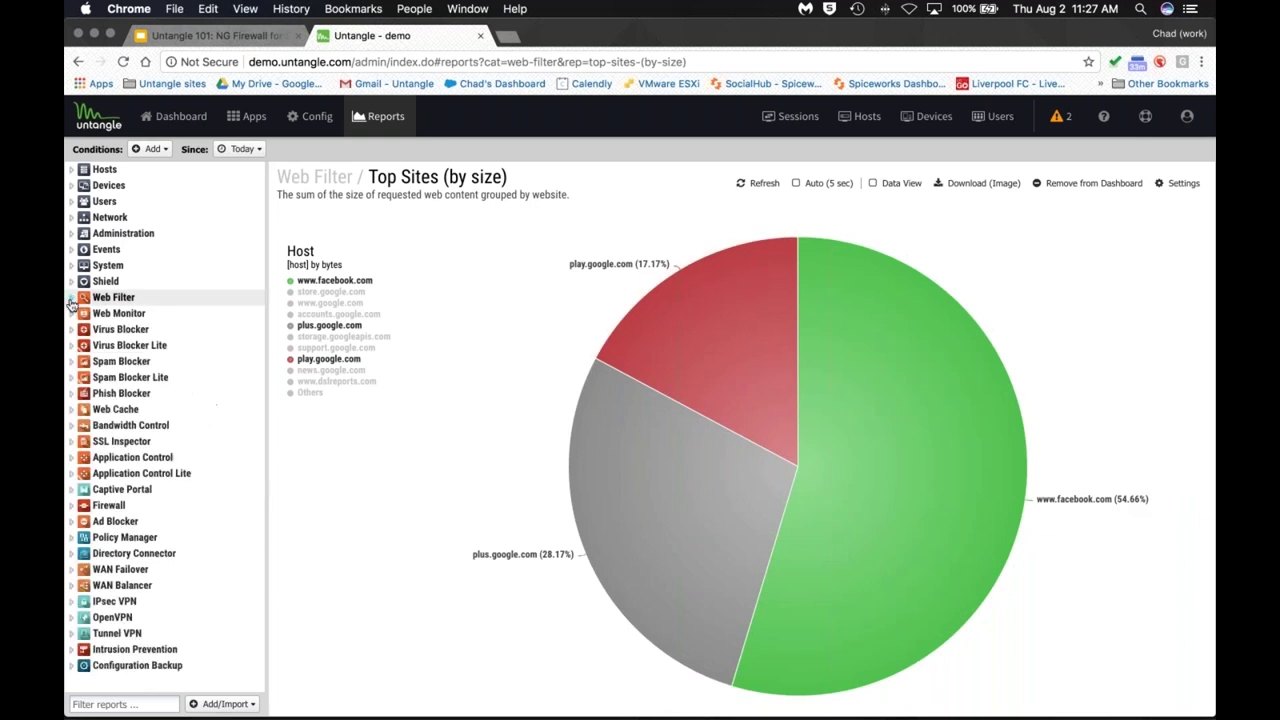
click(113, 458)
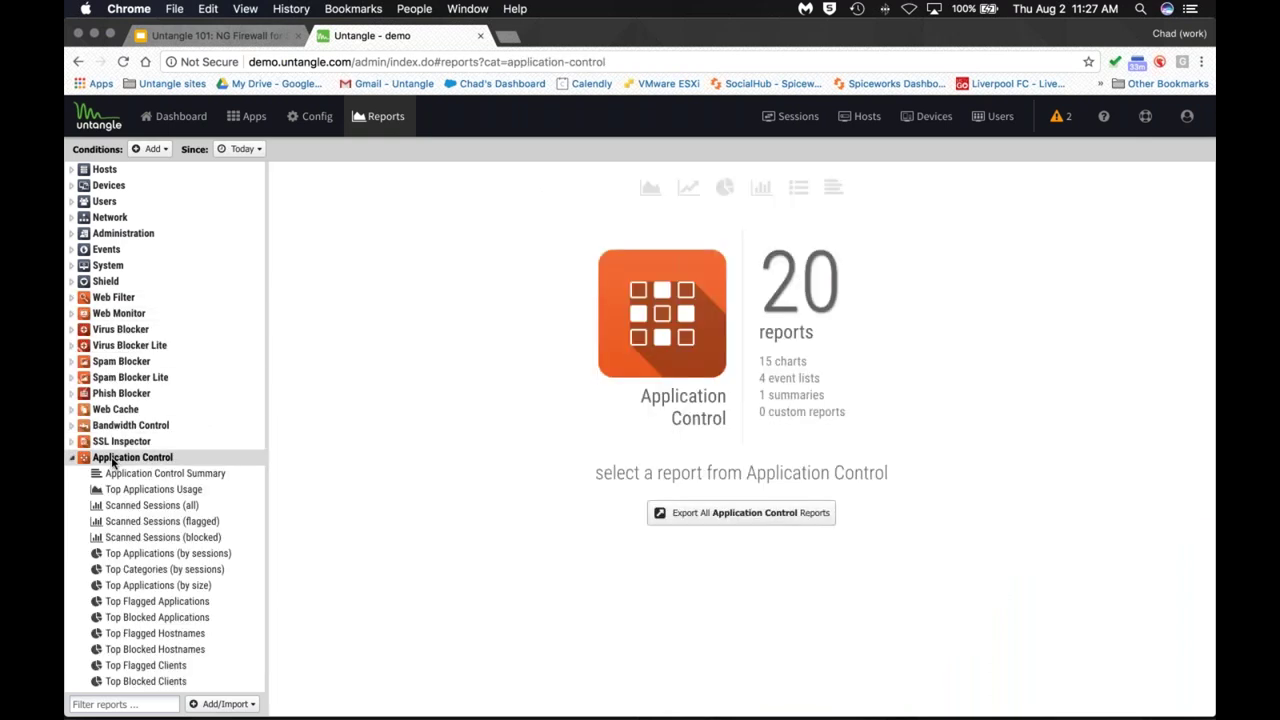
click(146, 585)
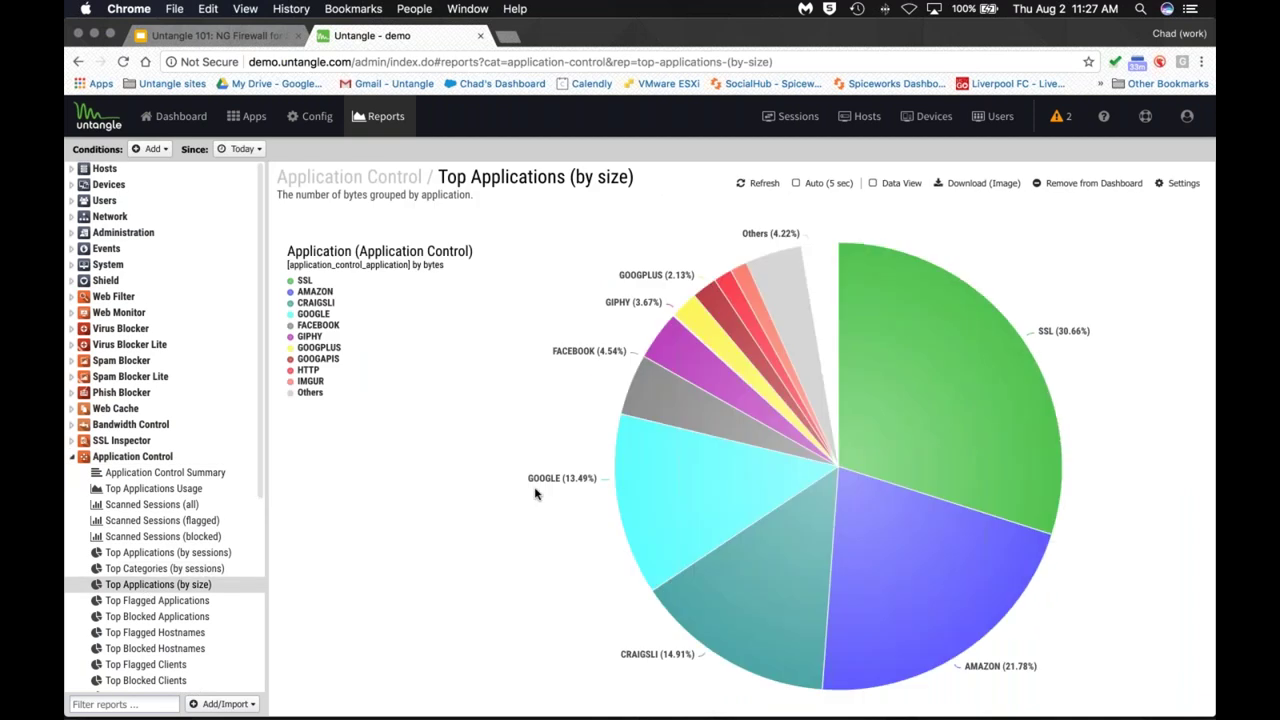
click(579, 357)
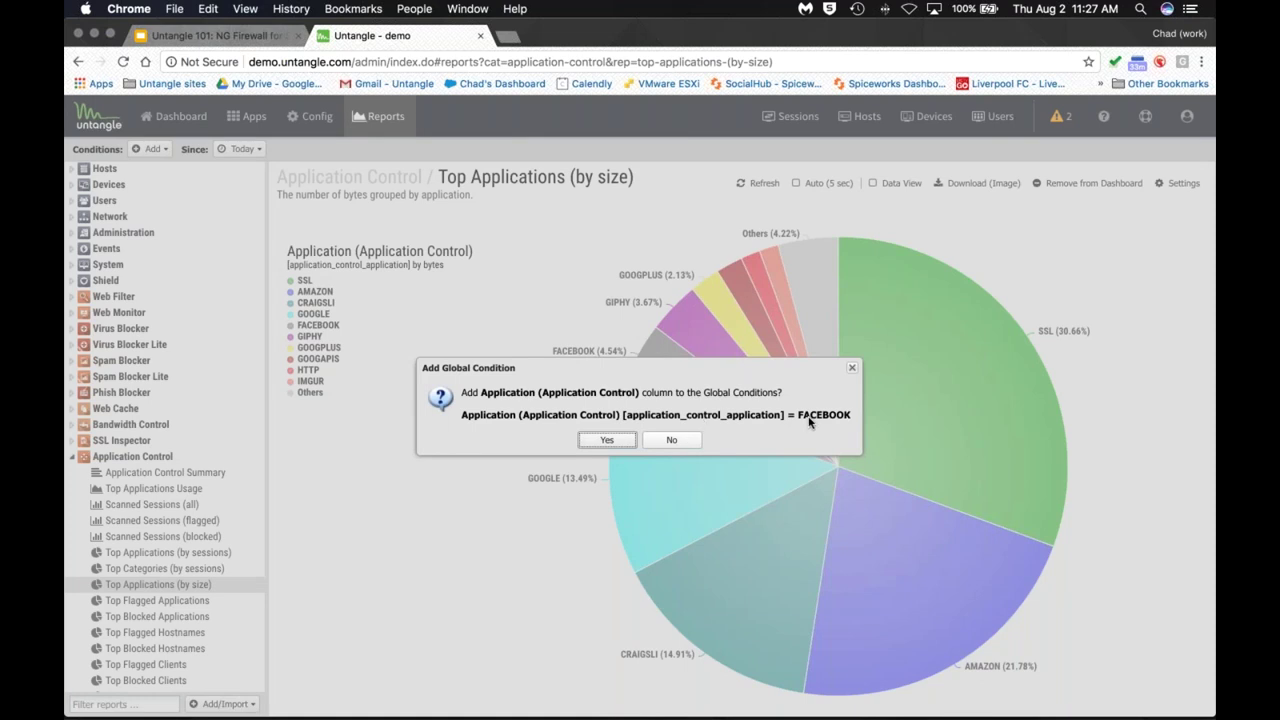
click(607, 441)
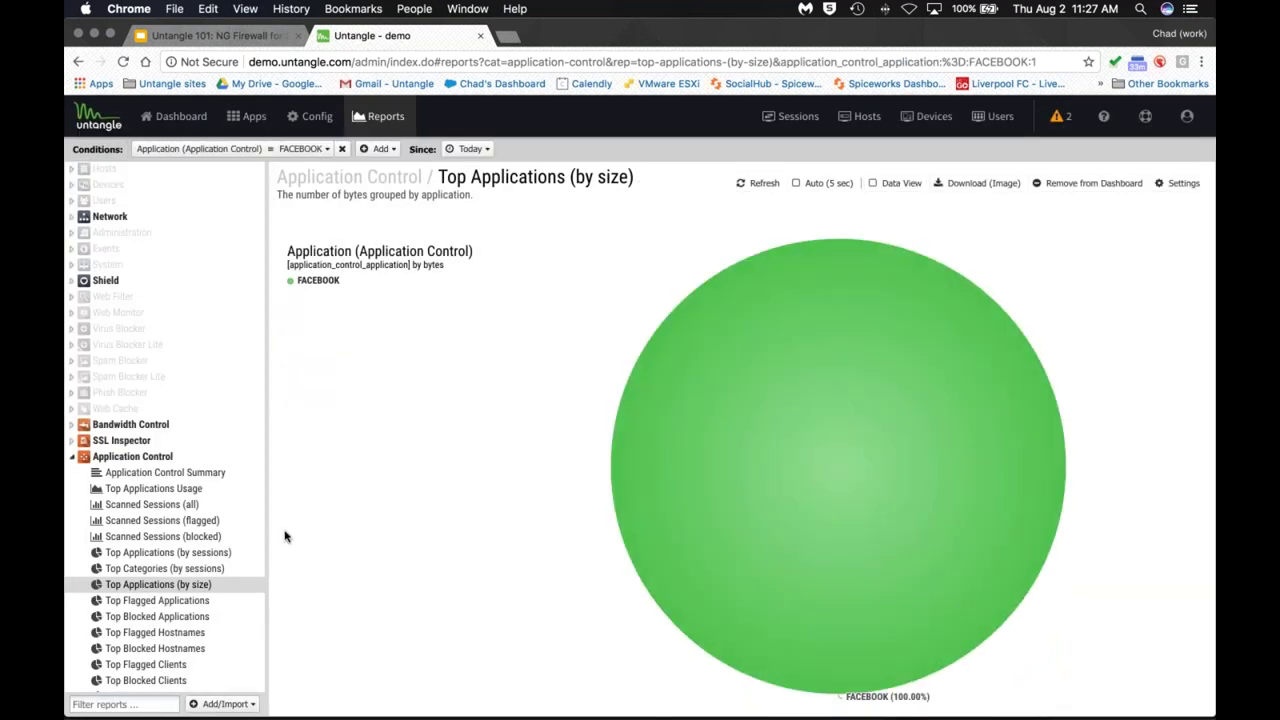
Step: View the Bandwidth Control report Top Hostnames (by total bytes) with the FACEBOOK condition applied
scroll(157, 455, down, 1)
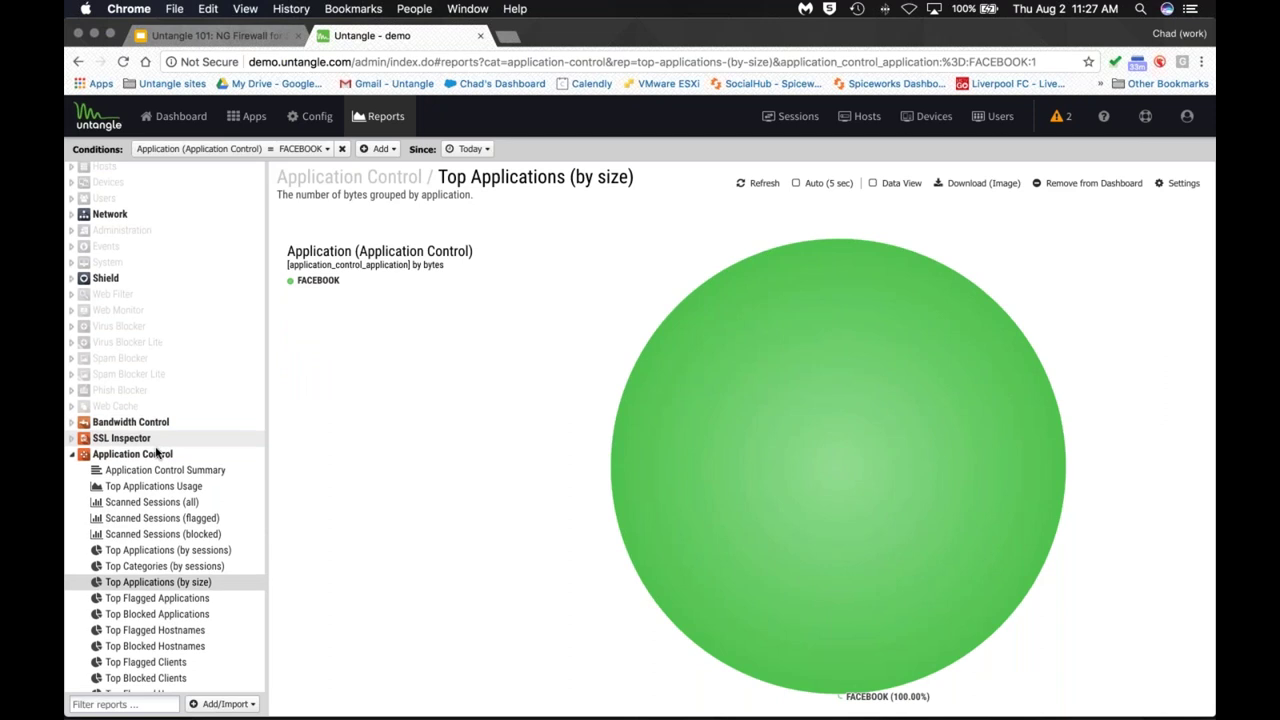
scroll(157, 455, down, 2)
click(130, 349)
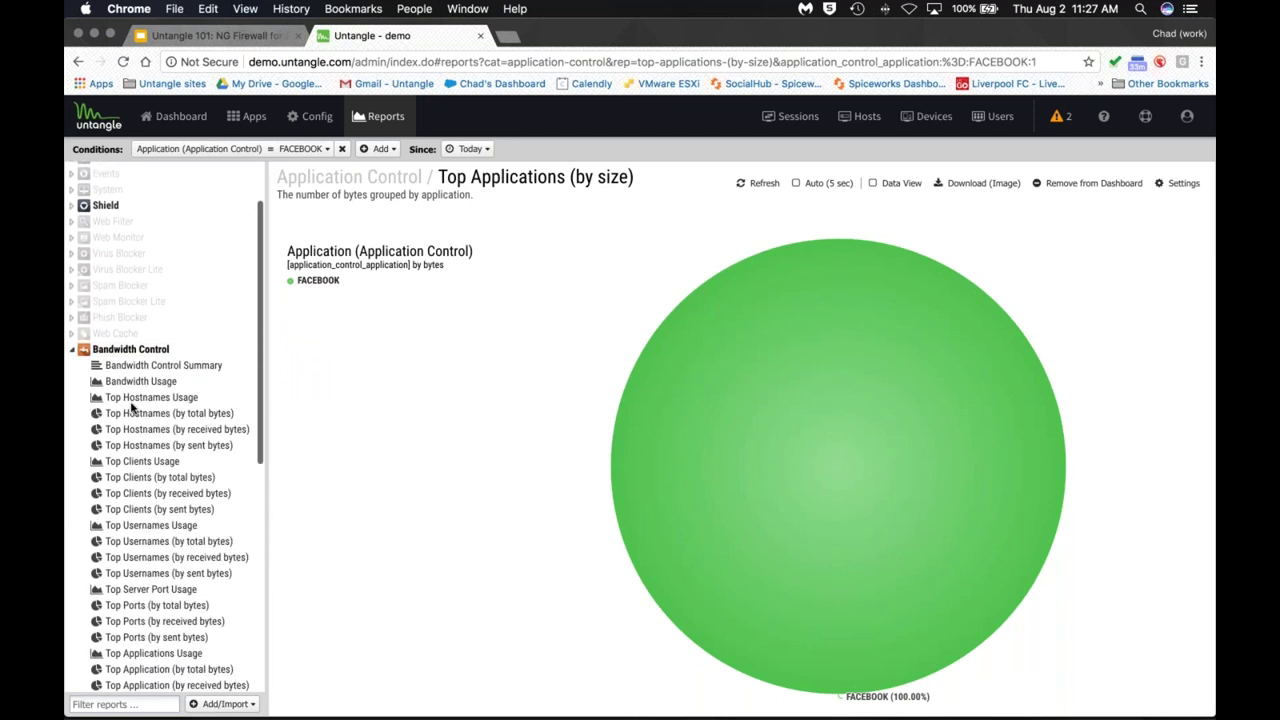
click(140, 413)
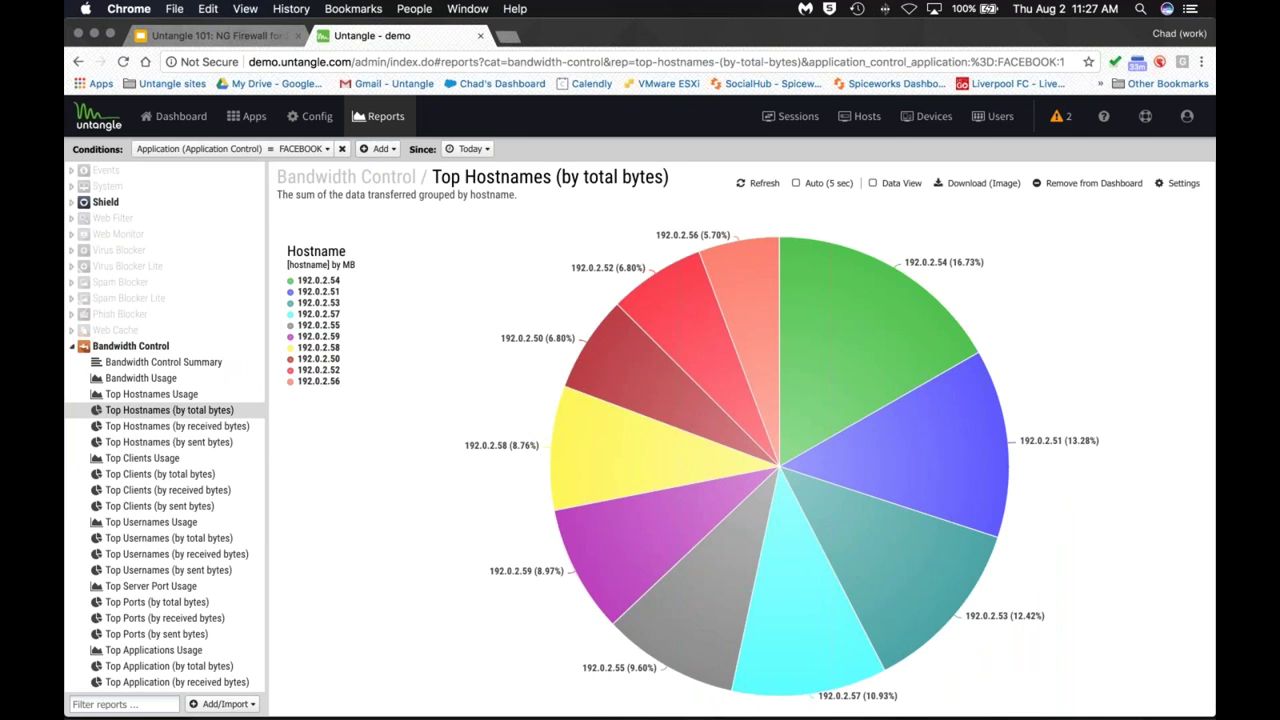
Step: Remove the FACEBOOK global condition and open the Web Filter report Web Usage (scanned)
click(342, 150)
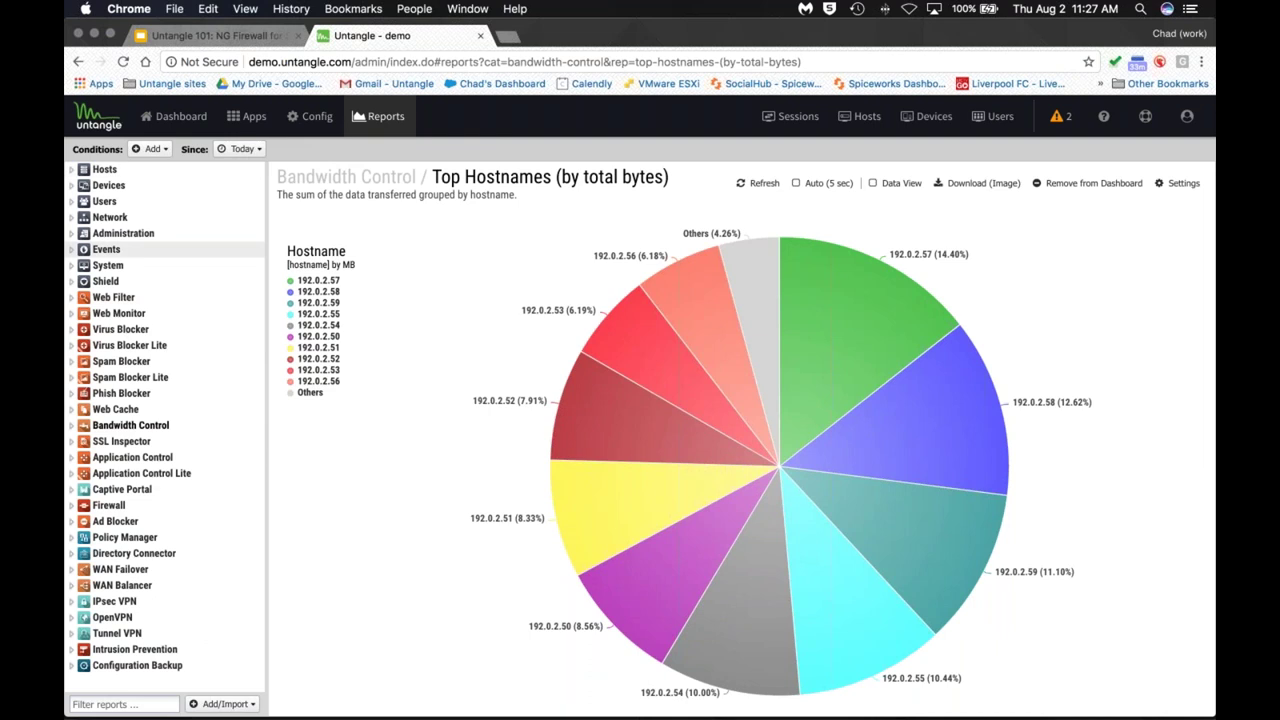
click(81, 299)
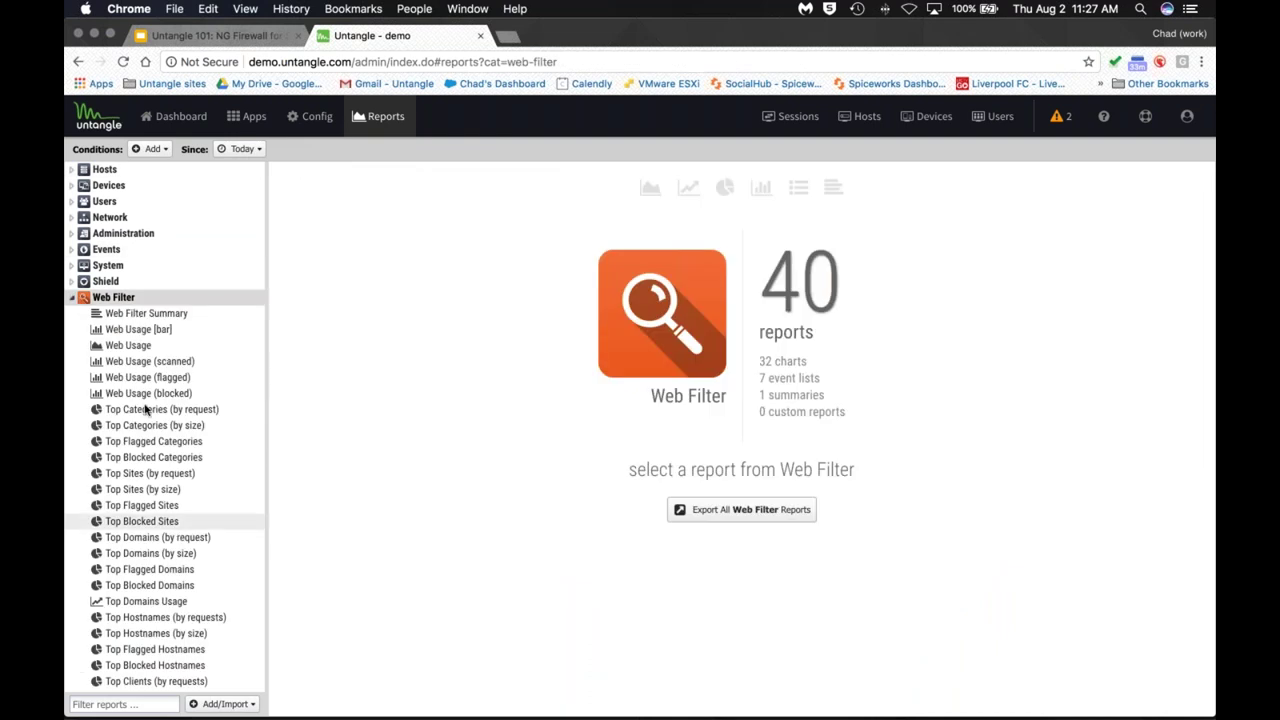
click(126, 364)
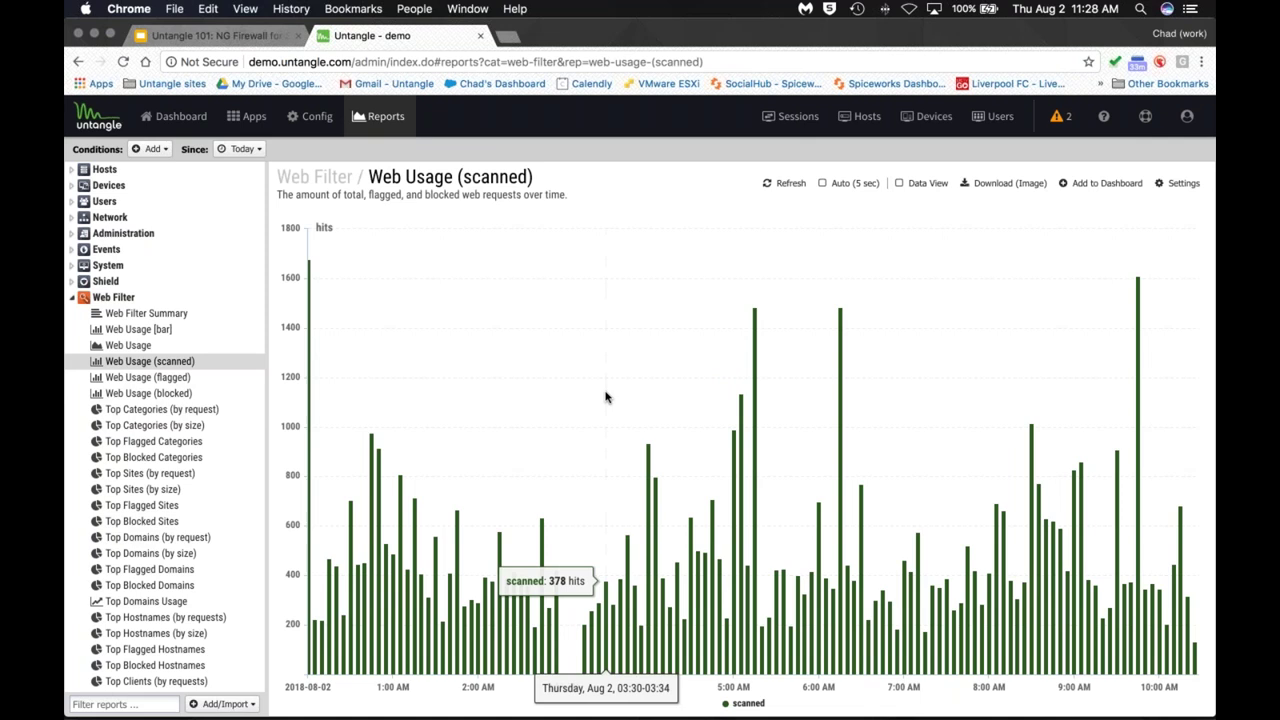
drag(591, 600, 1118, 497)
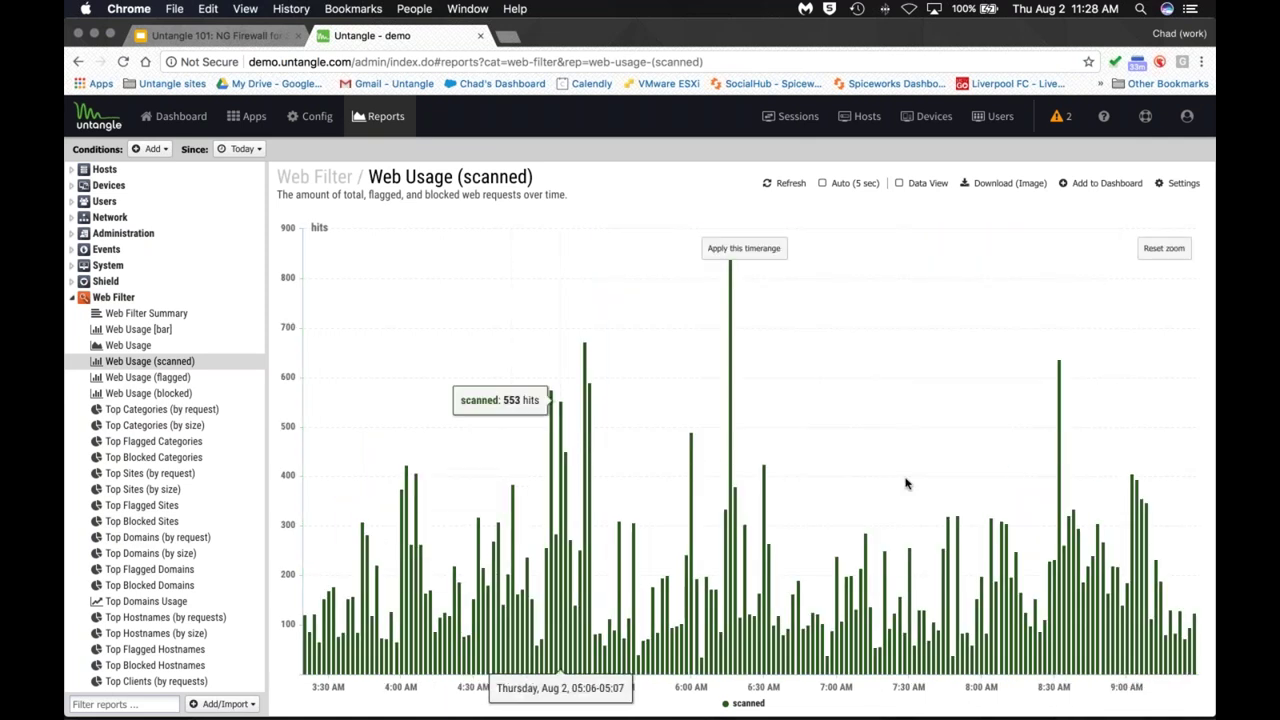
click(743, 249)
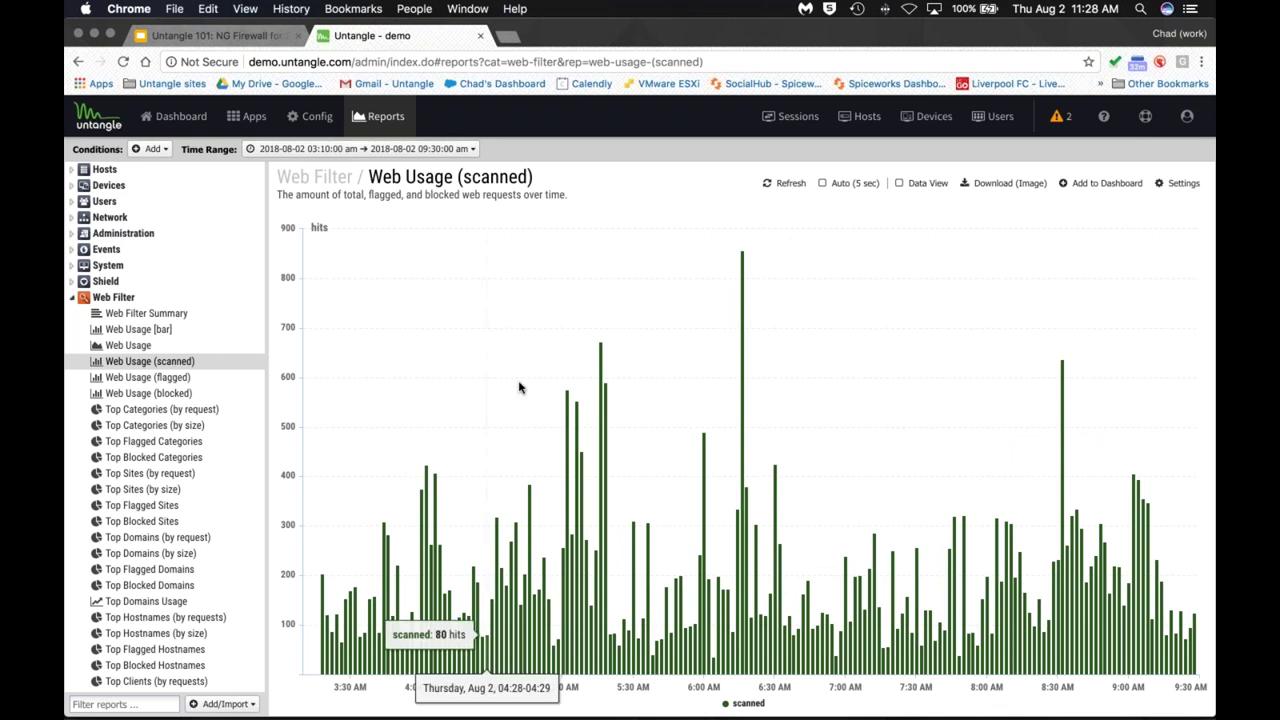
drag(397, 353, 760, 355)
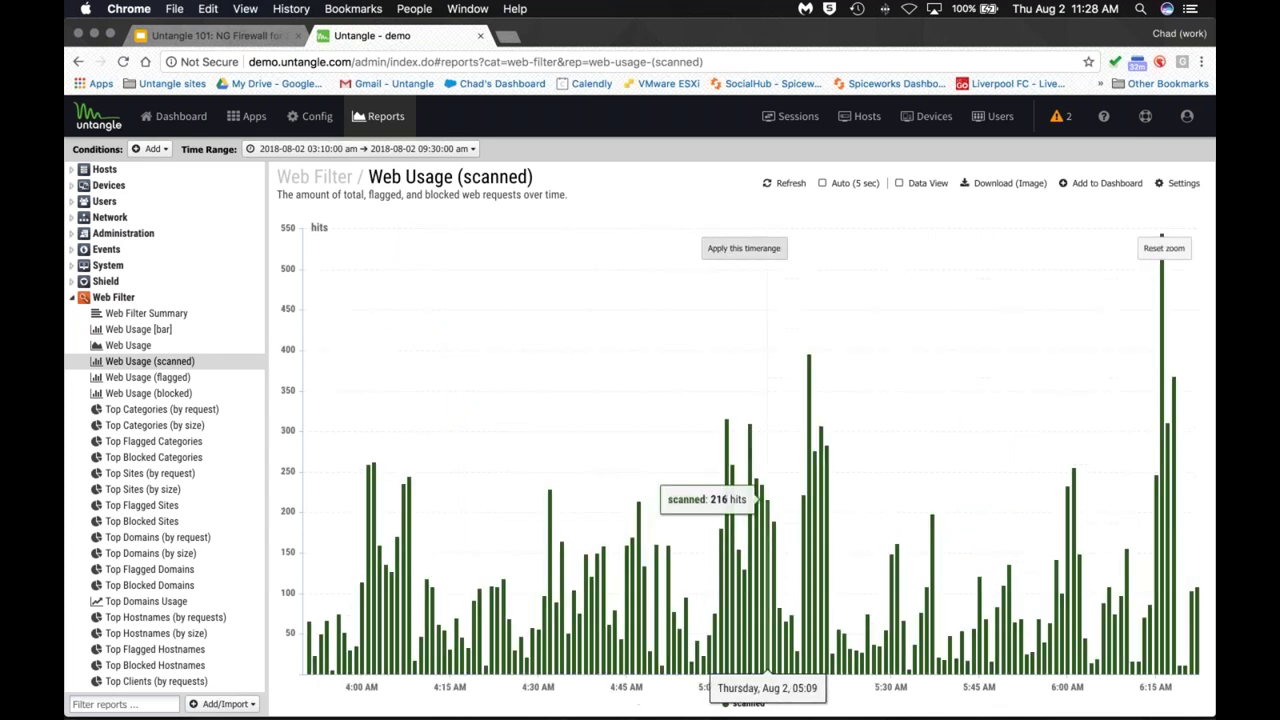
click(743, 248)
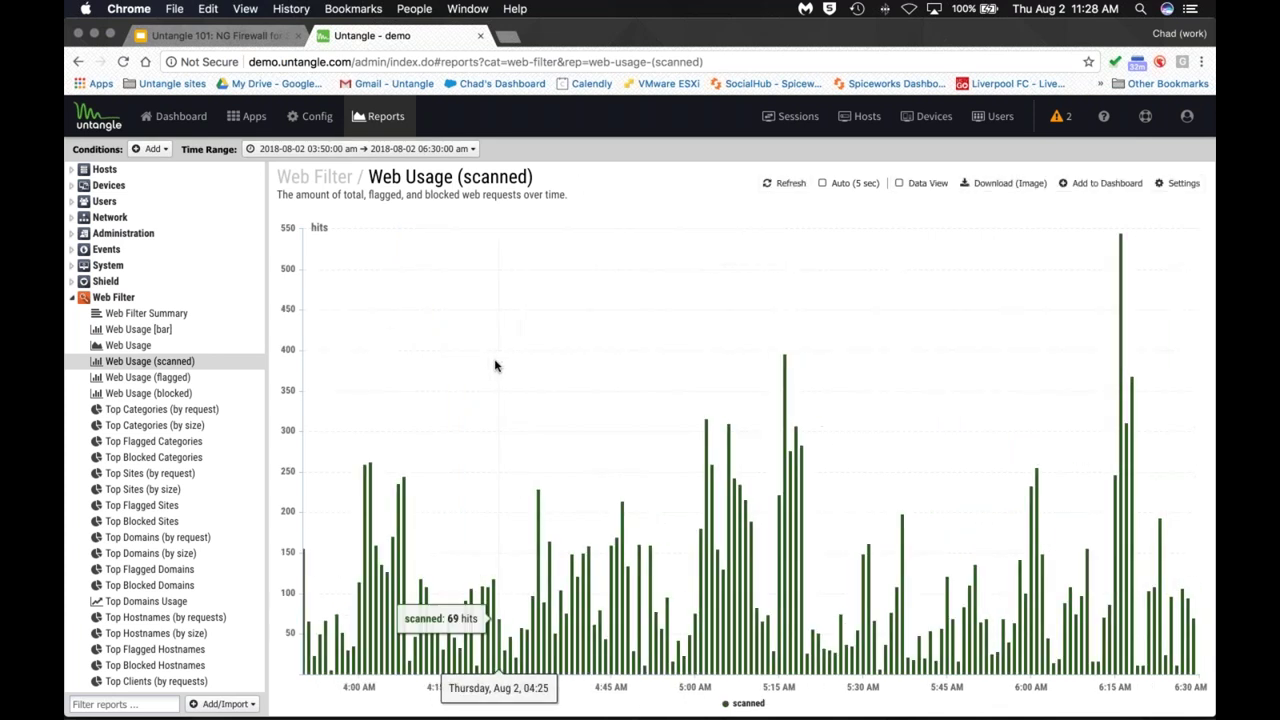
Step: Narrow the chart's applied time range to 04:20 to 05:50 am and further to 05:20 to 05:40 am
drag(488, 380, 965, 300)
click(743, 248)
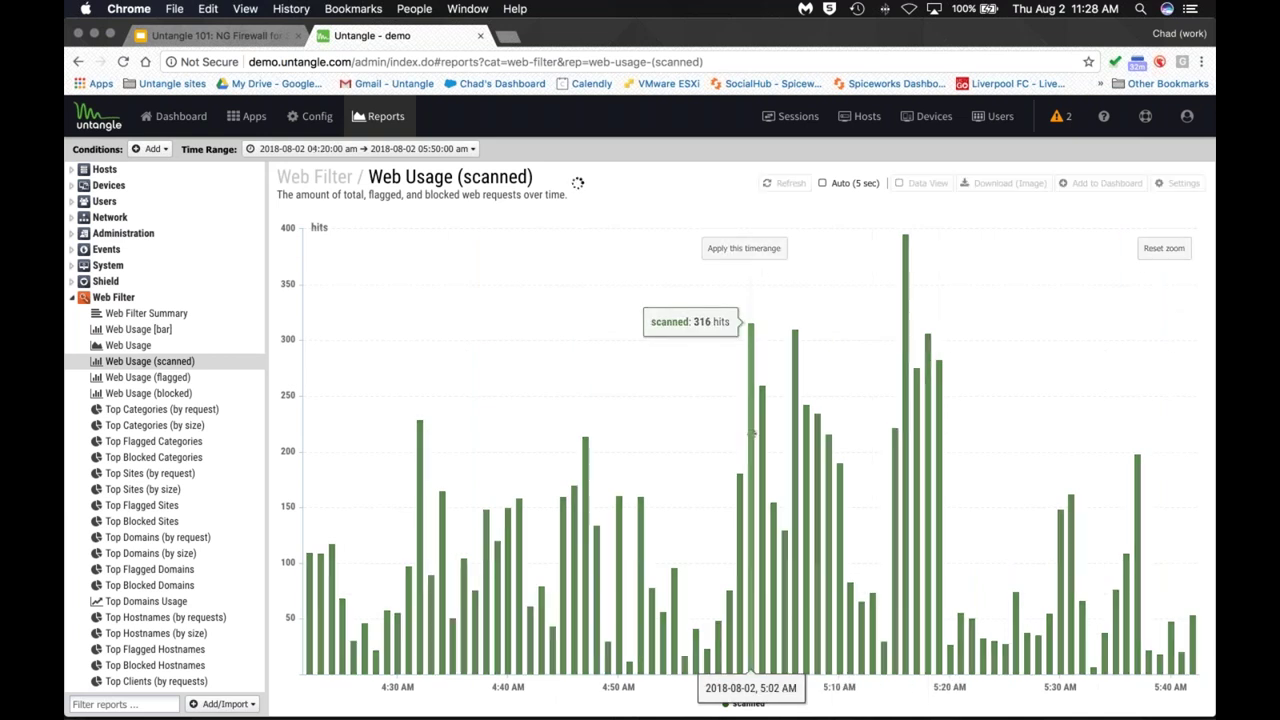
drag(786, 289, 1138, 376)
click(706, 249)
drag(1008, 346, 1048, 360)
click(766, 249)
click(745, 250)
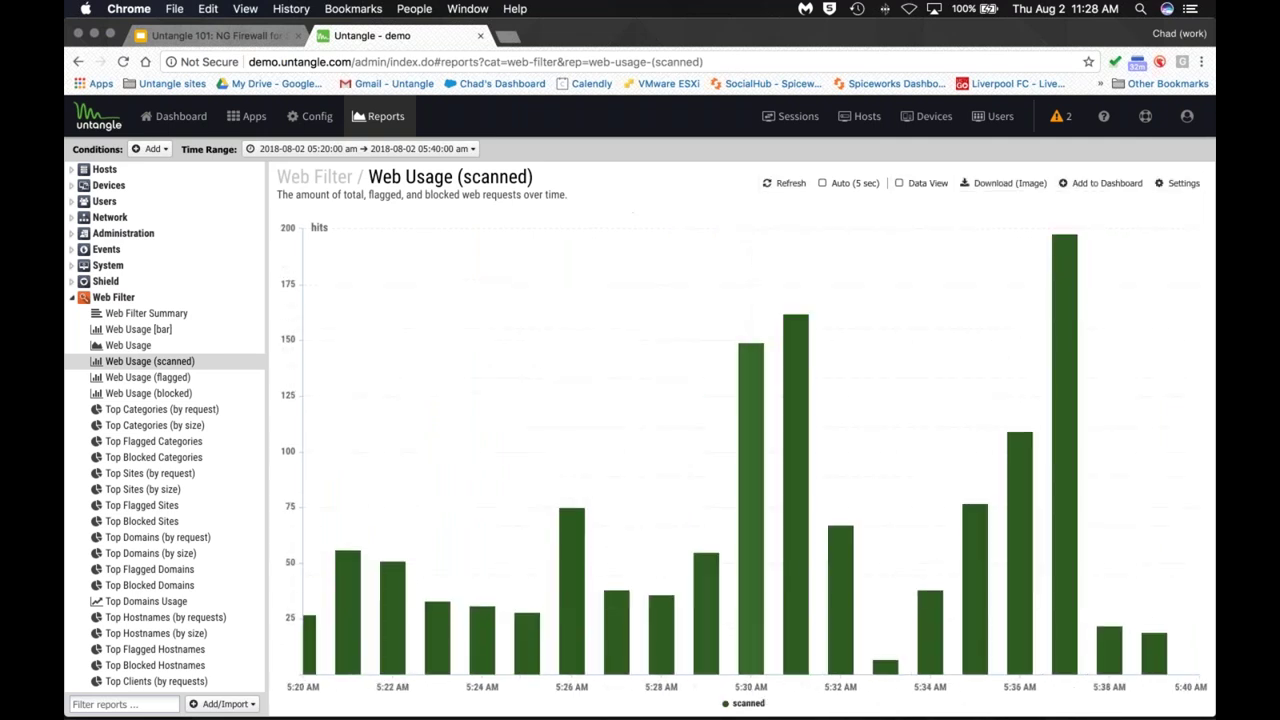
click(360, 148)
click(325, 328)
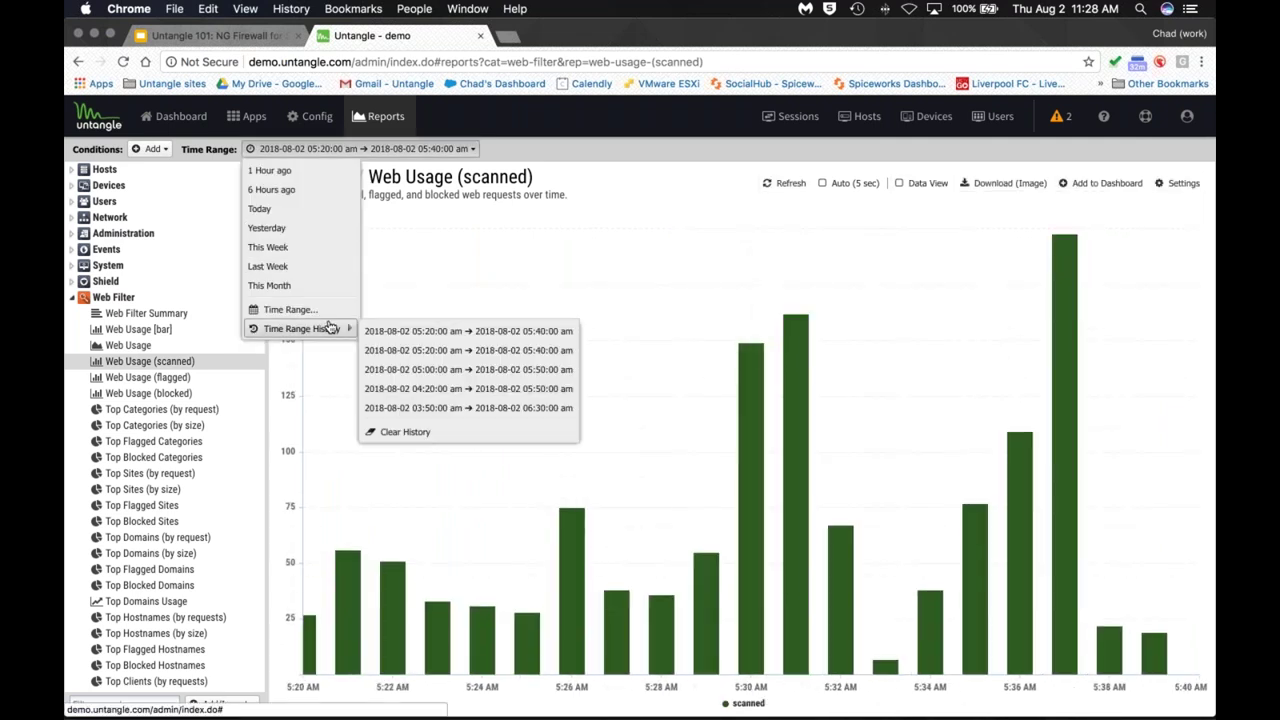
click(503, 397)
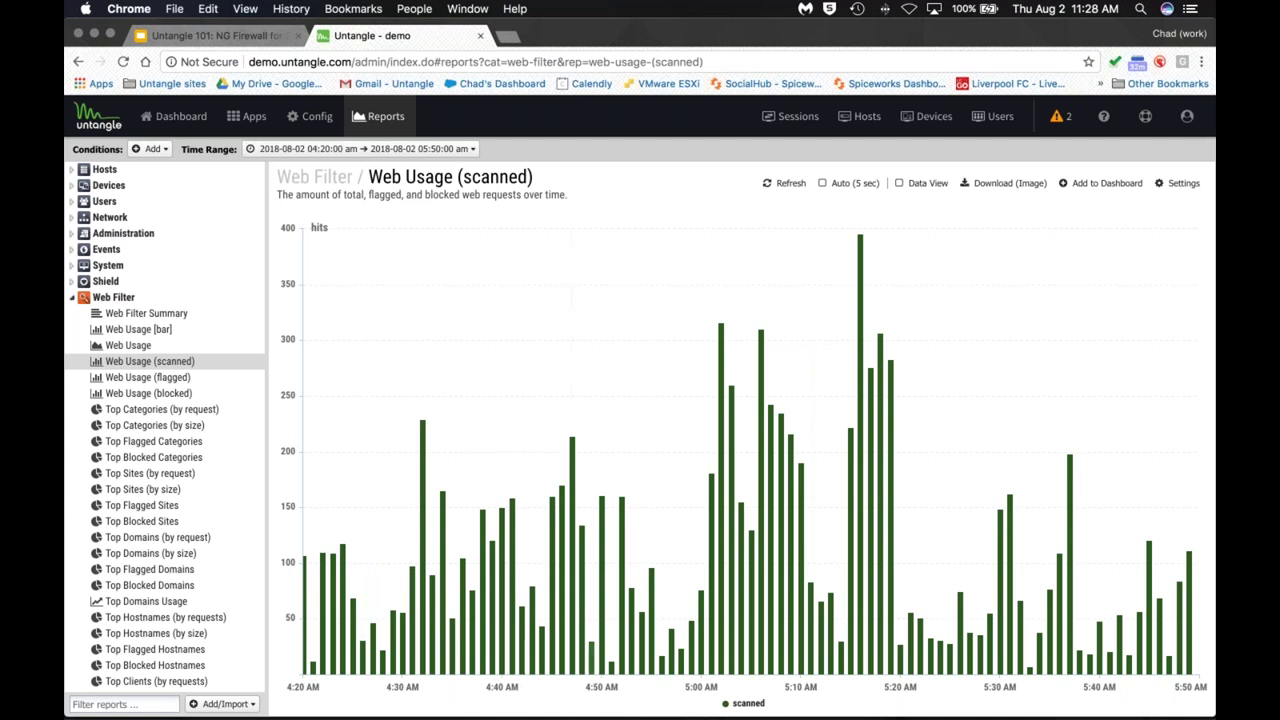
click(360, 148)
mouse_move(314, 330)
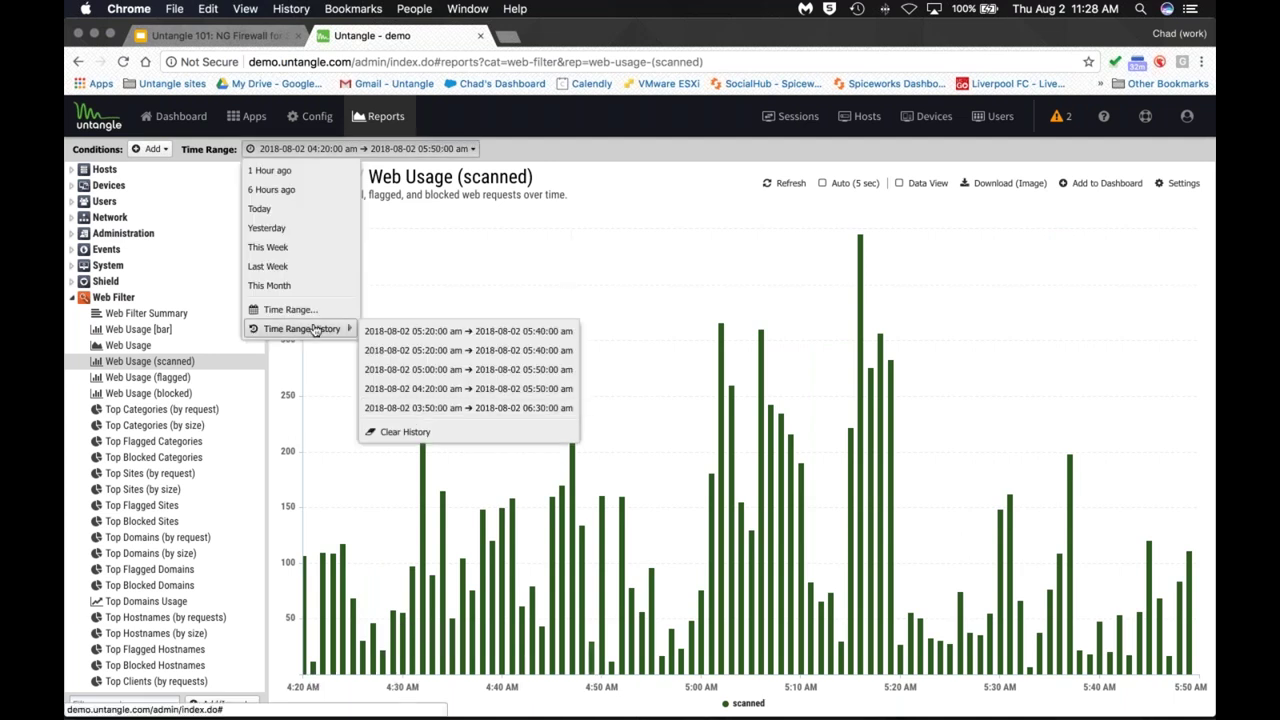
click(400, 431)
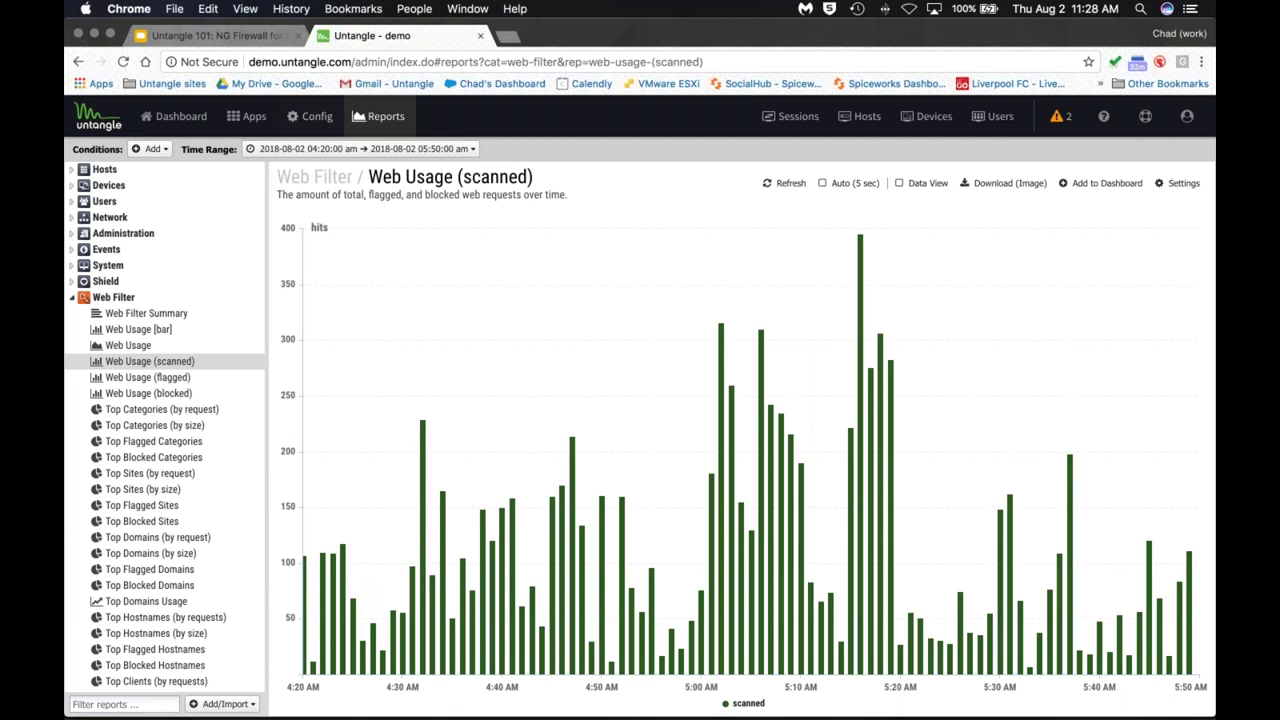
Step: Open the data settings of the Reports app and set the data retention to 365 days
click(390, 120)
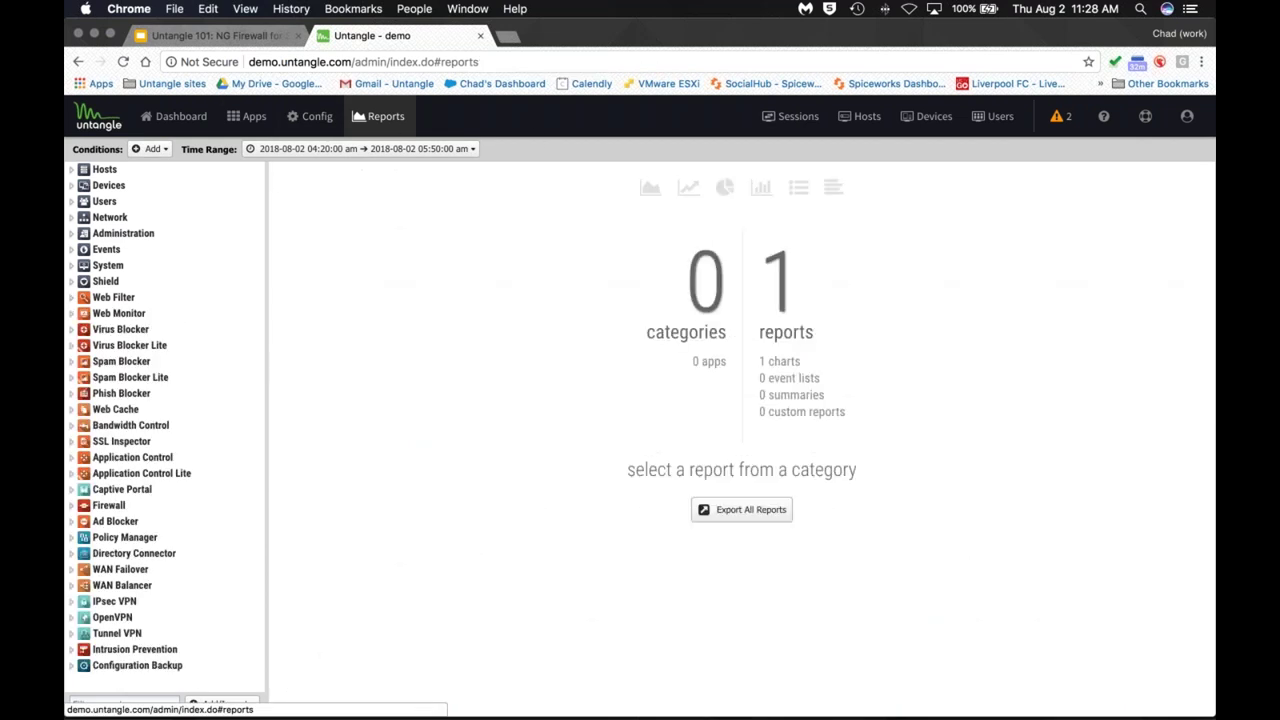
click(248, 116)
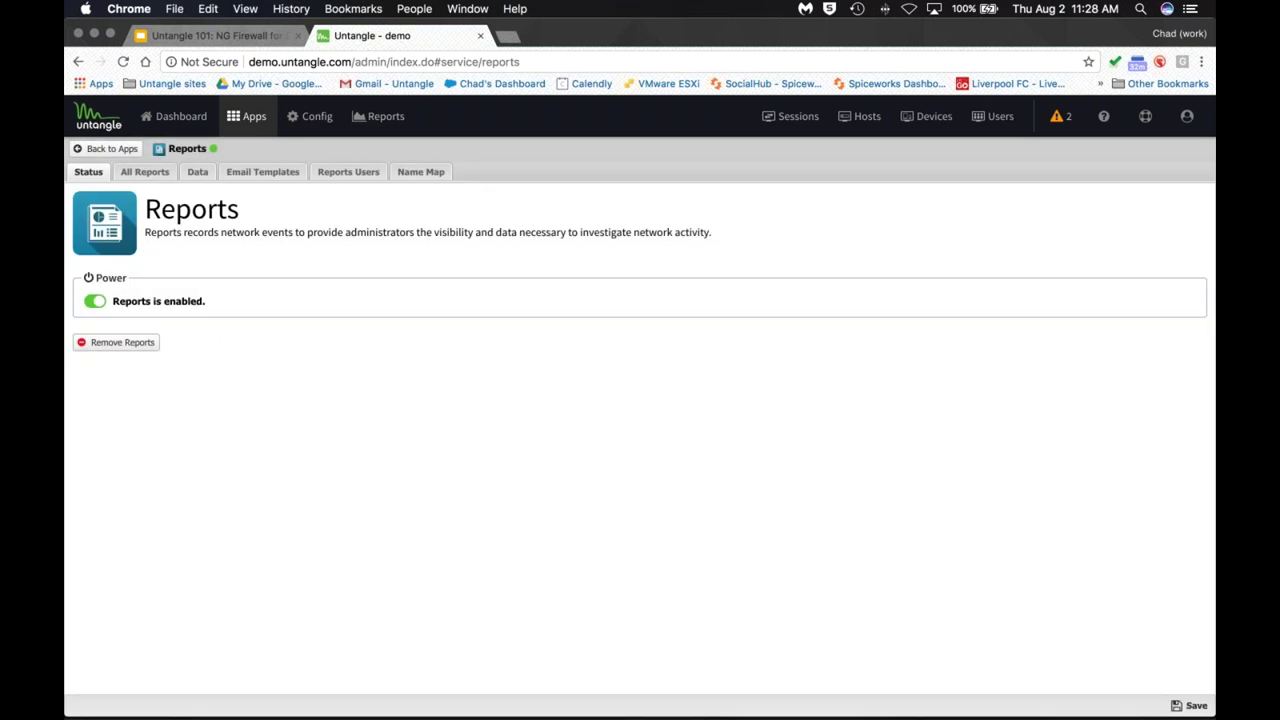
click(197, 171)
text(365)
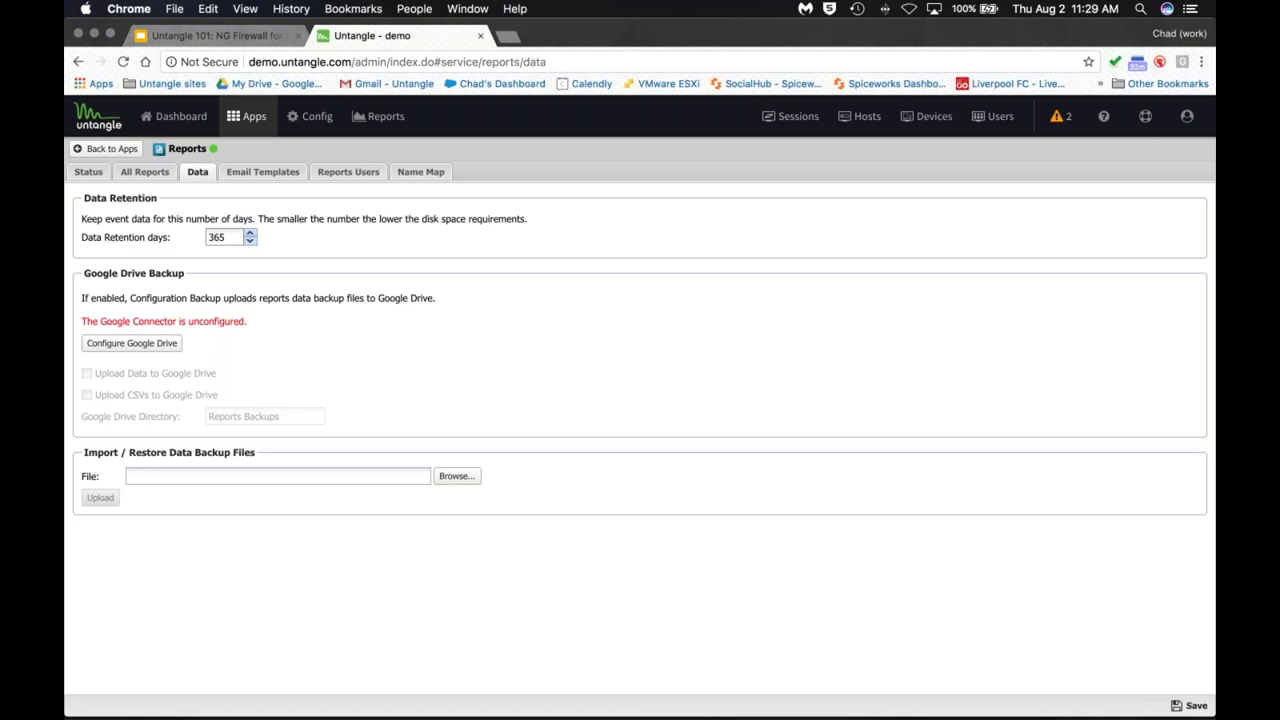
Step: Try a new daily email template for Reports with all Config reports removed
click(272, 174)
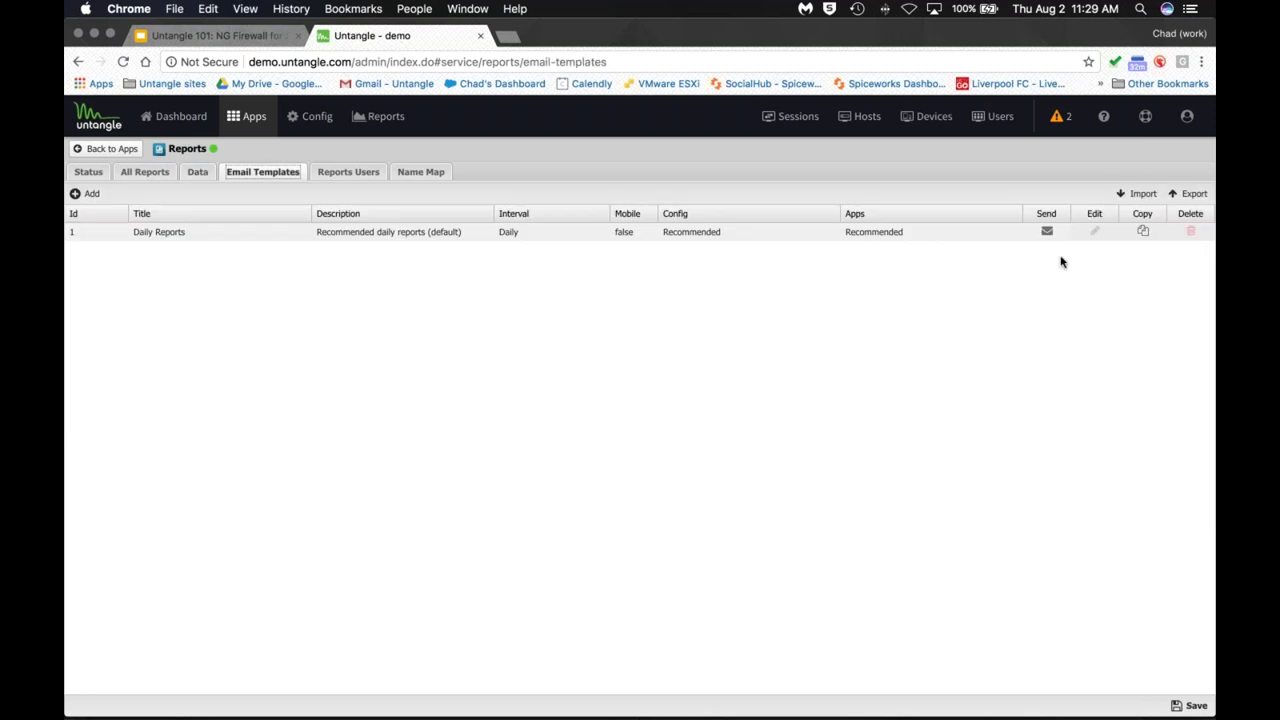
click(80, 193)
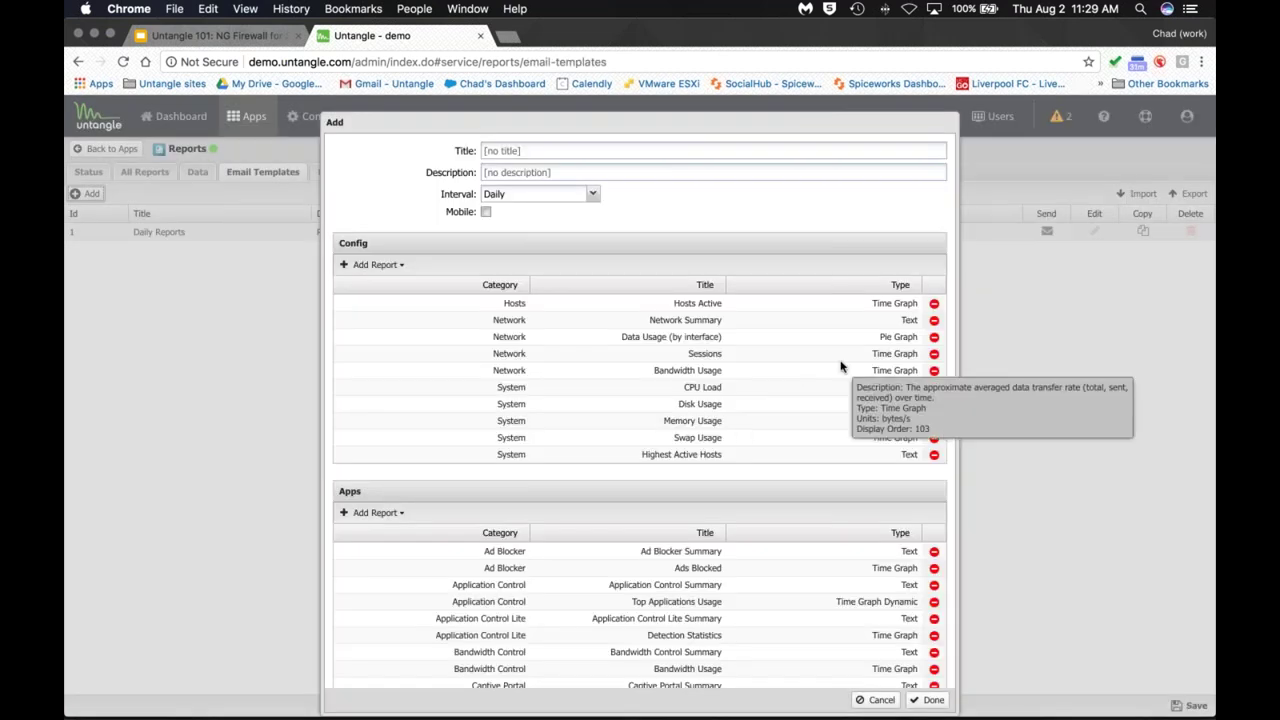
click(934, 304)
click(934, 304)
click(934, 304)
click(934, 304)
click(934, 304)
click(934, 304)
click(934, 304)
click(934, 304)
click(934, 304)
click(934, 304)
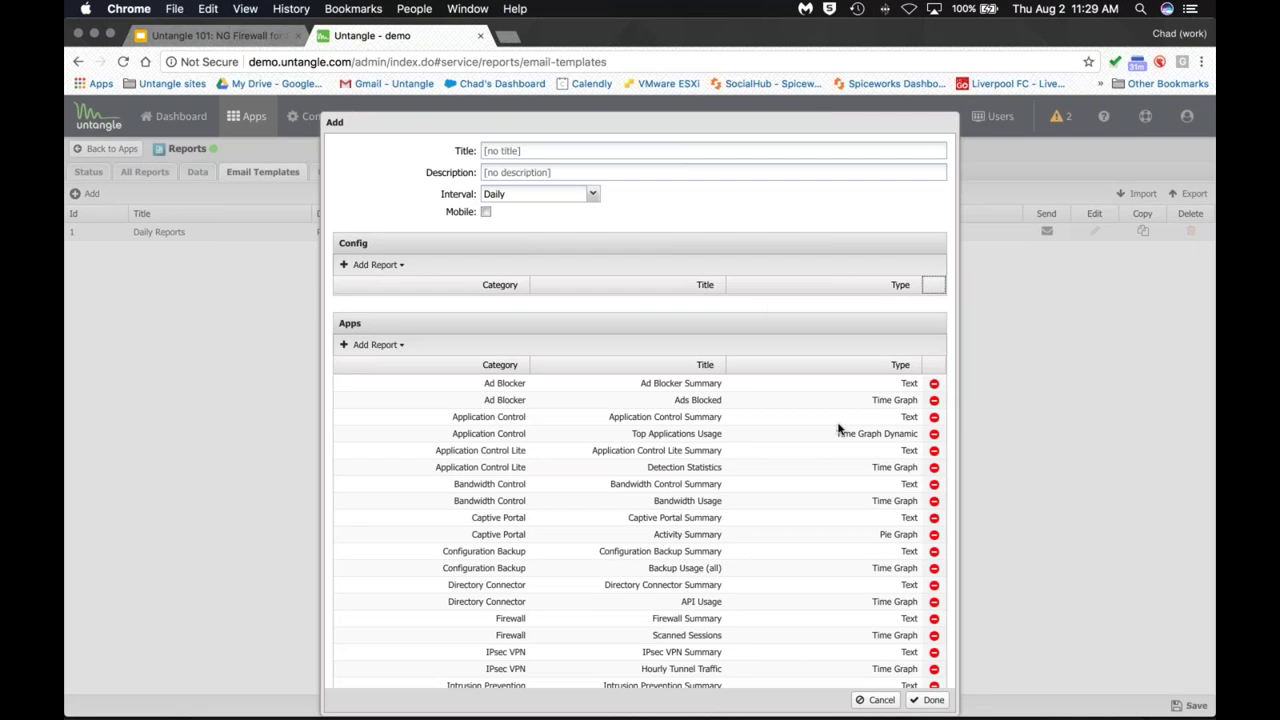
scroll(838, 428, down, 3)
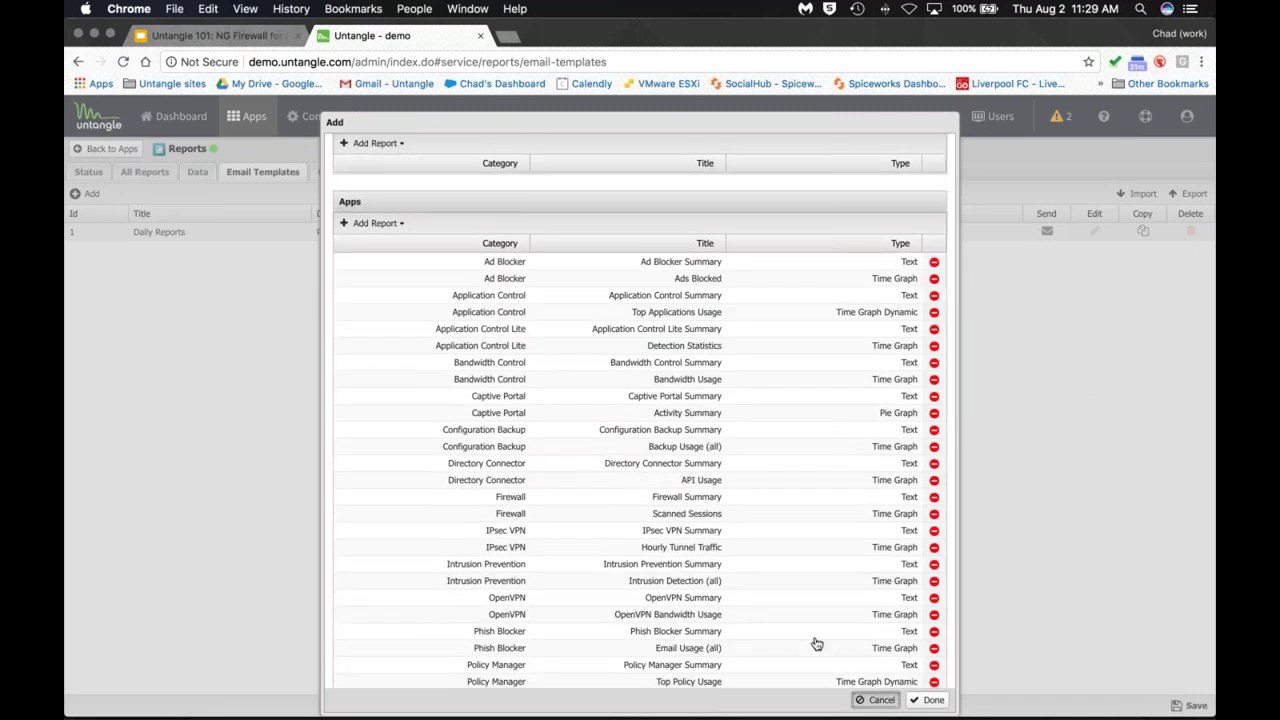
click(927, 699)
Step: Leave the Reports app without saving its changed settings and open the category list of the Web Filter app
click(250, 116)
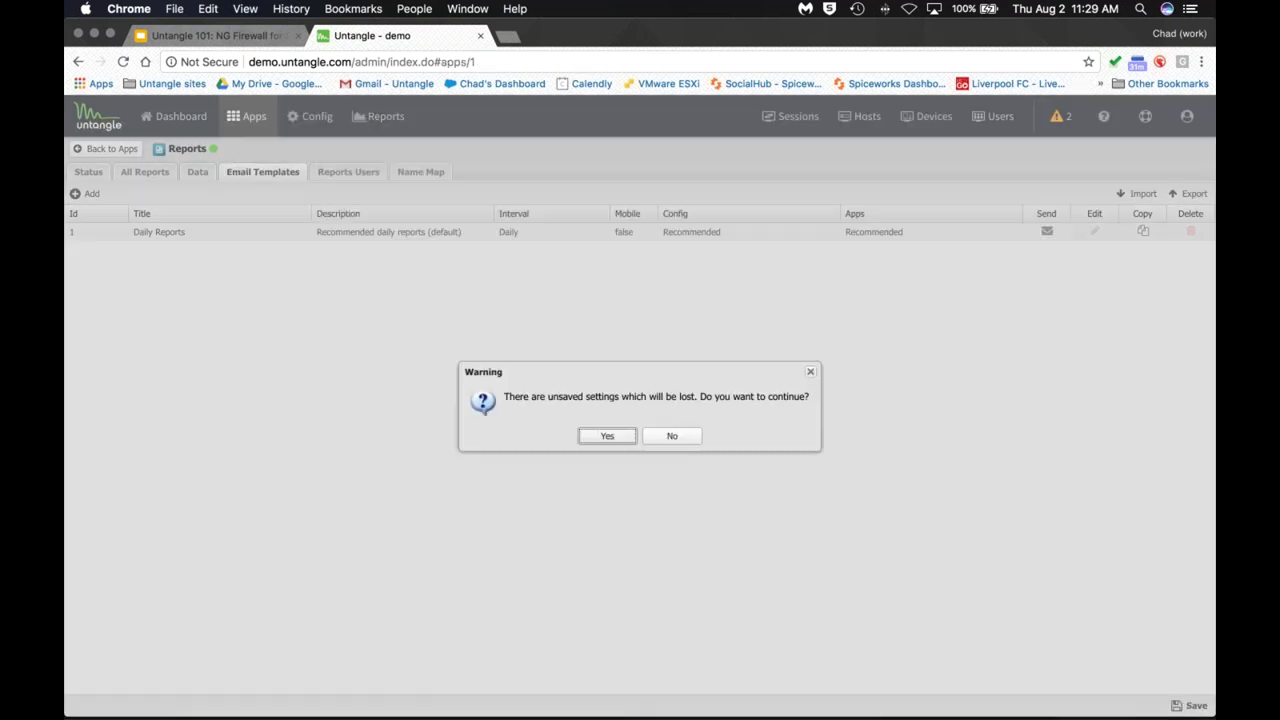
click(590, 437)
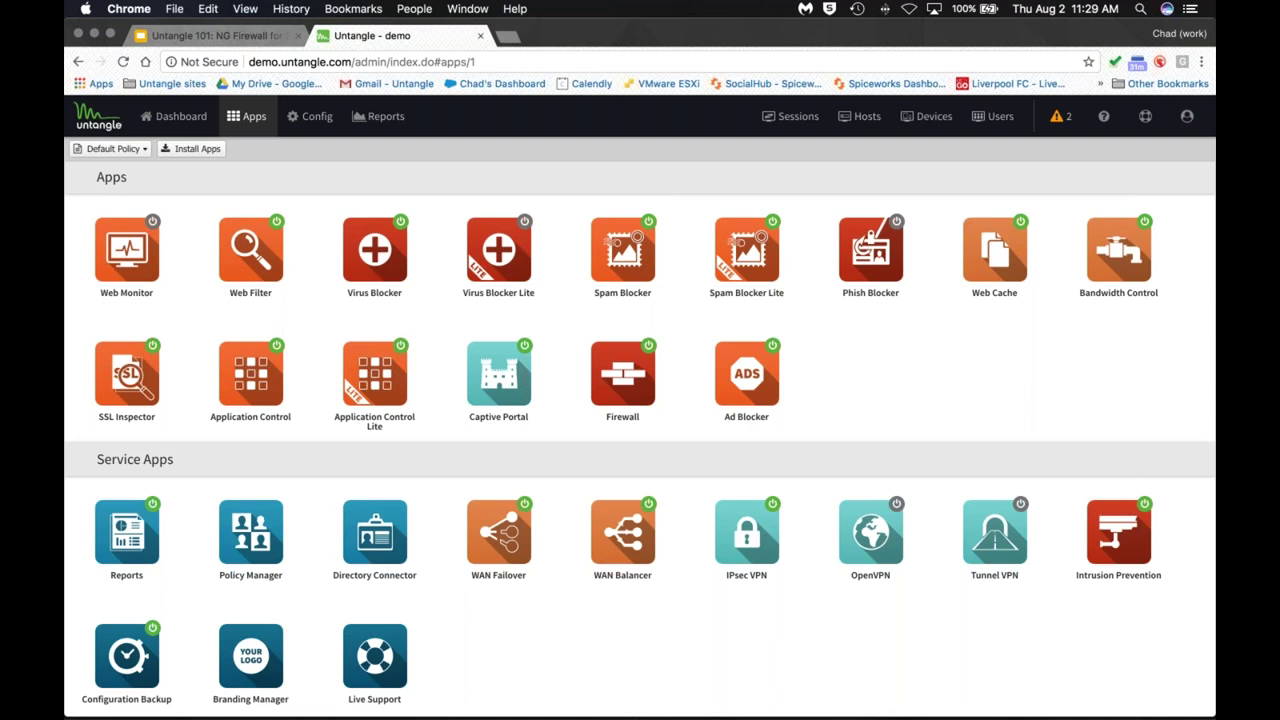
click(250, 255)
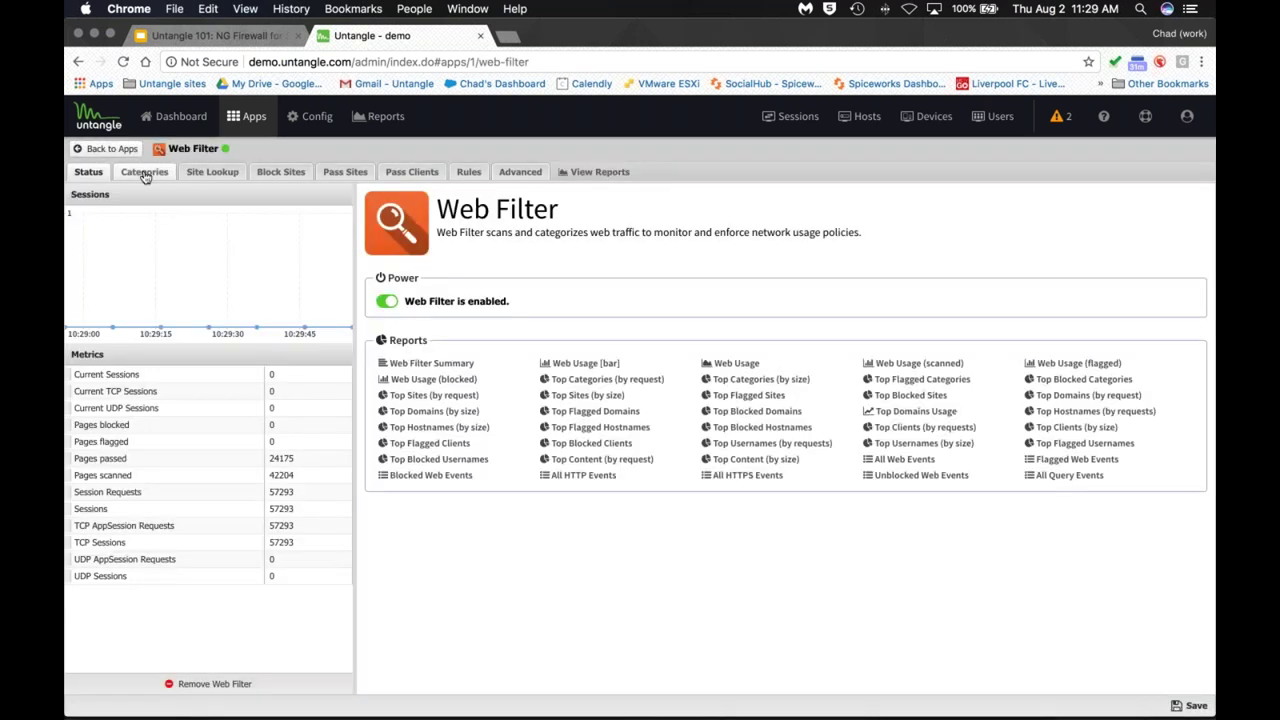
click(144, 172)
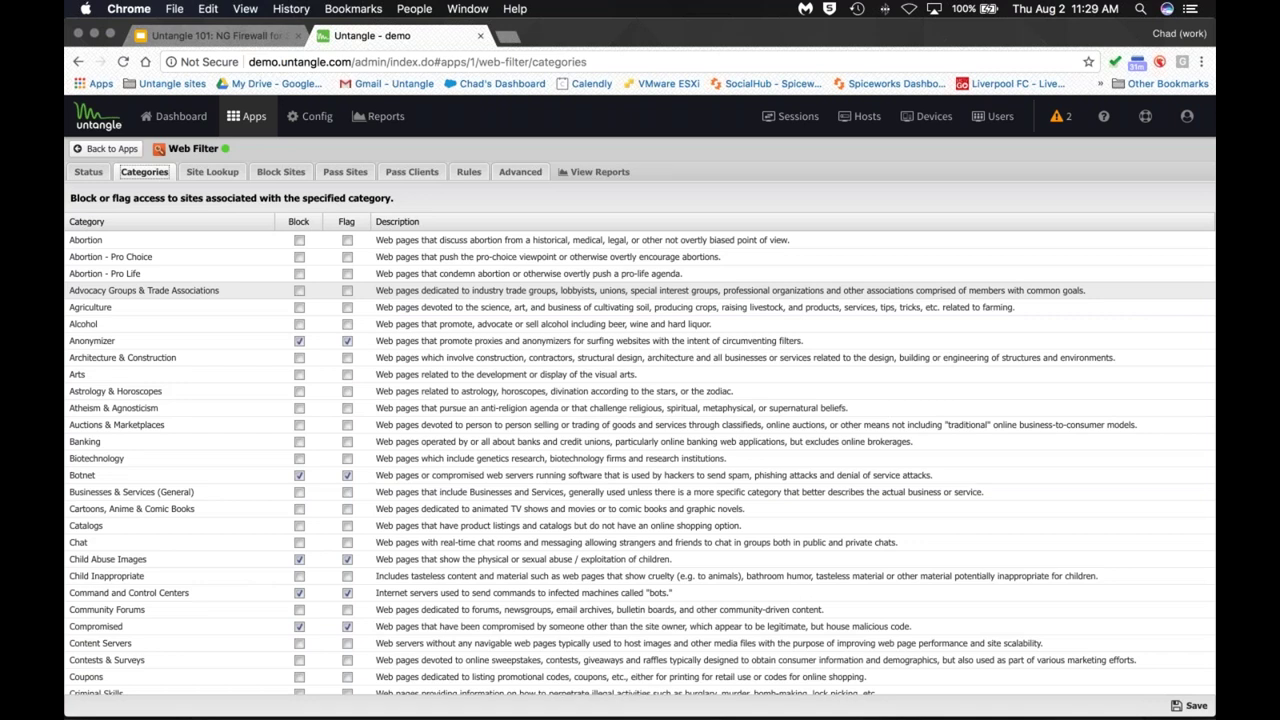
Step: Examine which Web Filter categories are set to block and flag, from Anonymizer and Botnet through the rest of the list
click(243, 477)
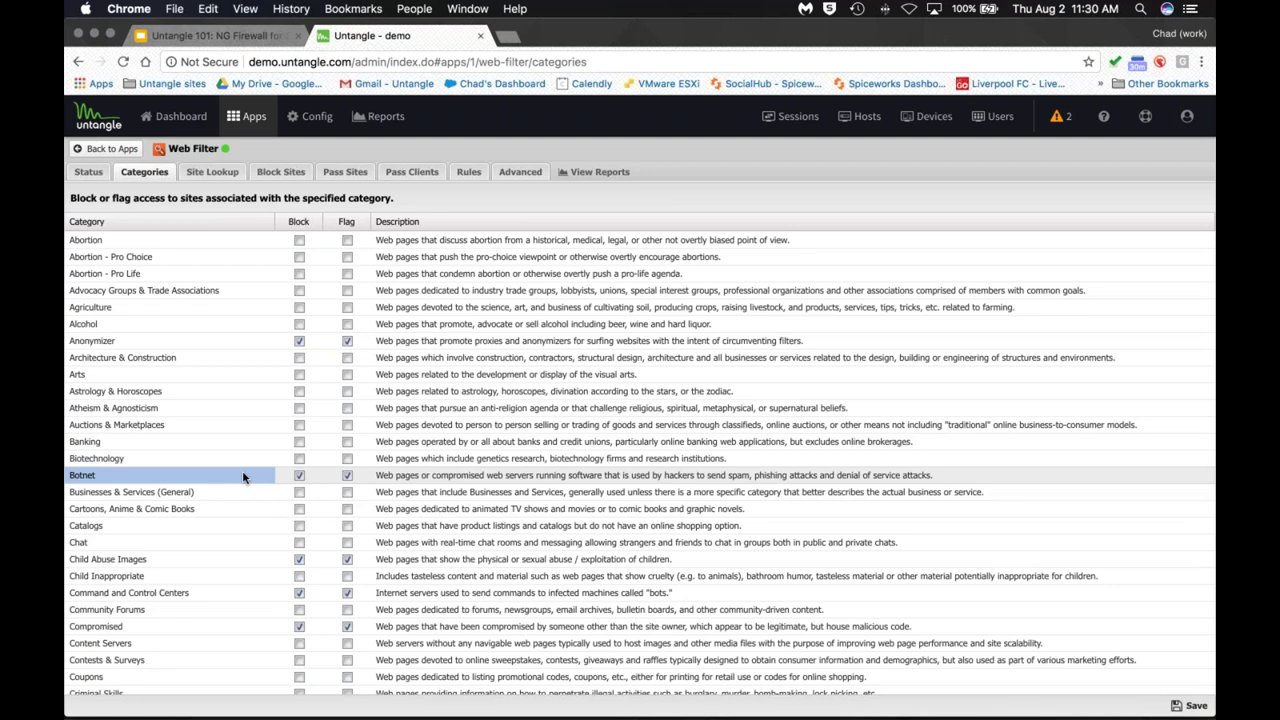
click(250, 345)
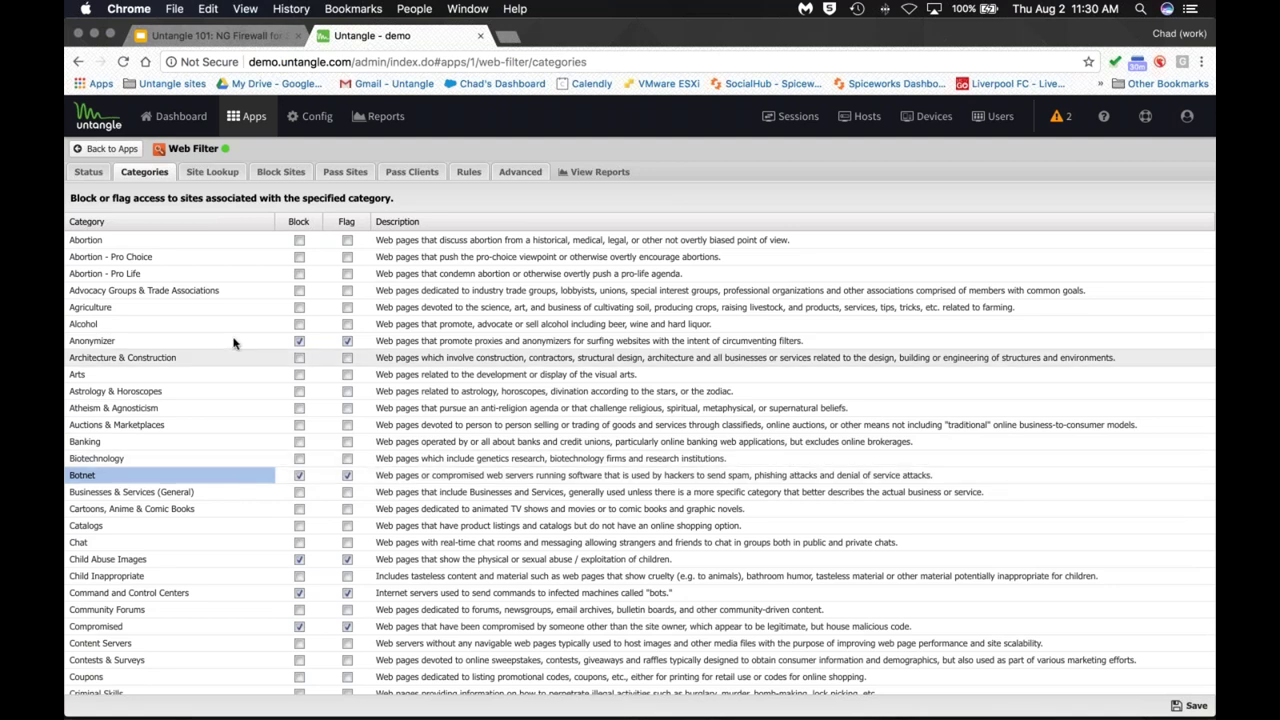
scroll(252, 522, down, 1)
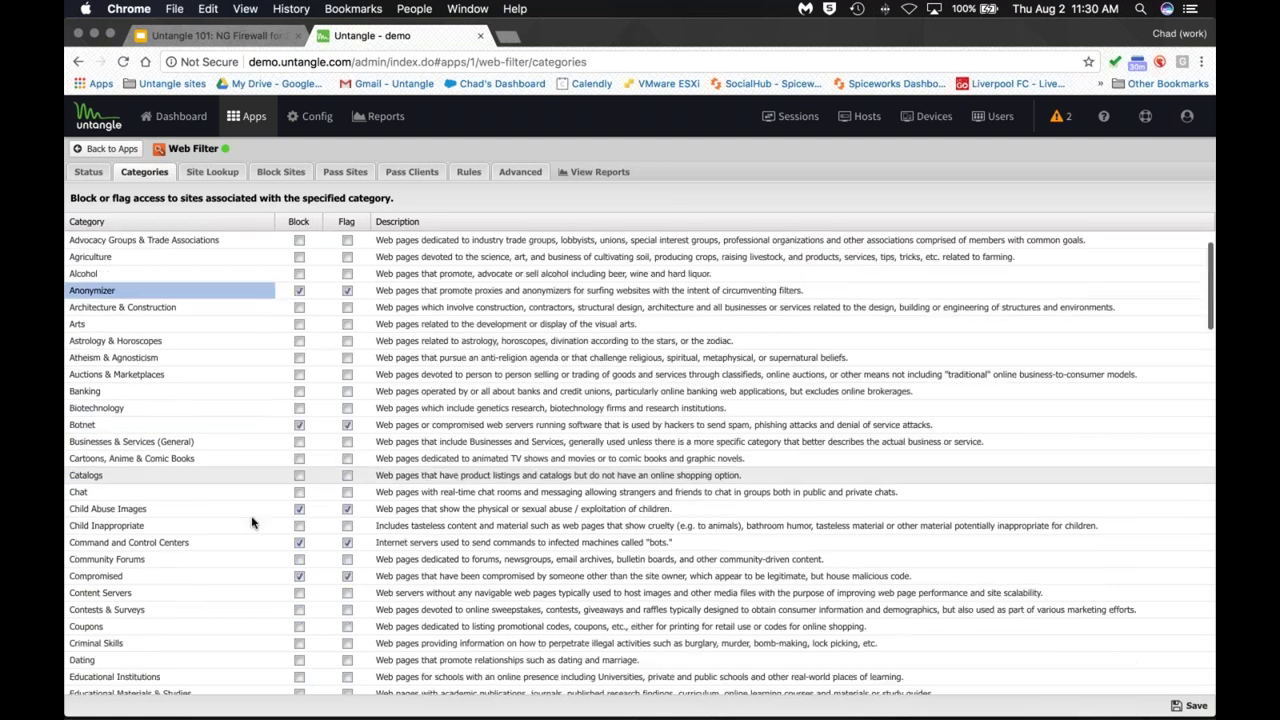
scroll(252, 522, down, 3)
click(203, 451)
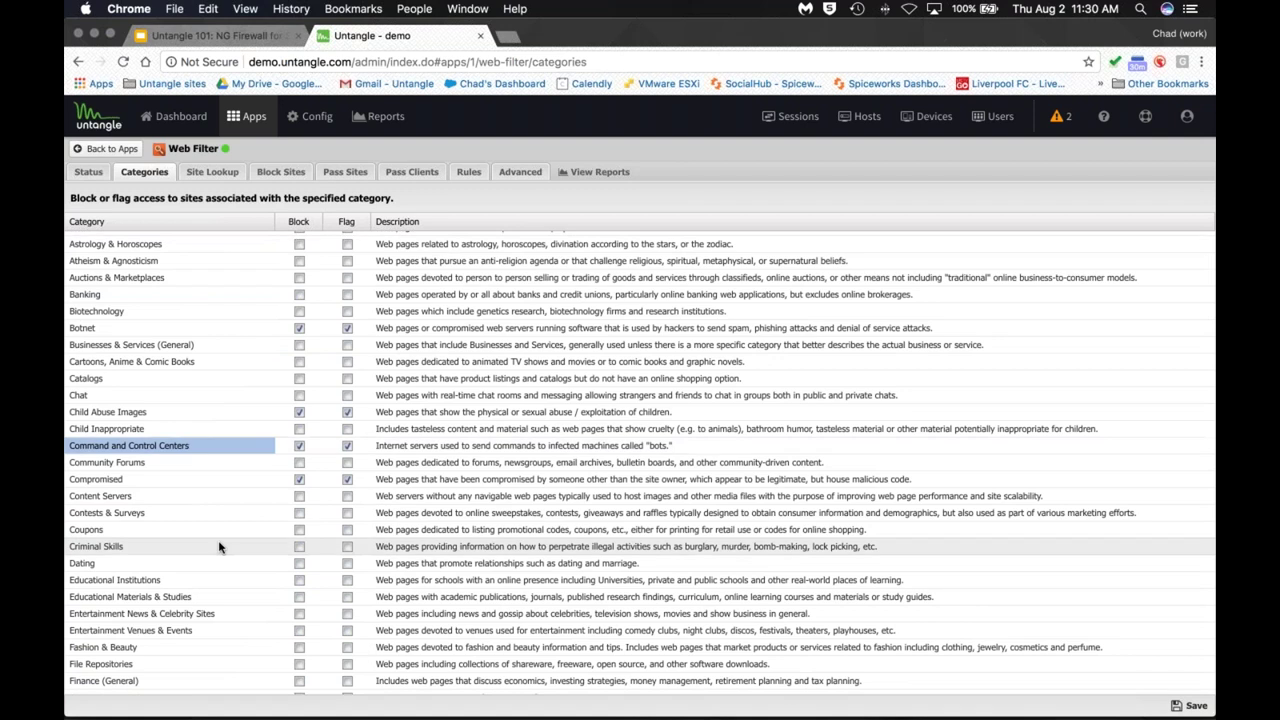
scroll(220, 546, down, 8)
scroll(220, 546, up, 1)
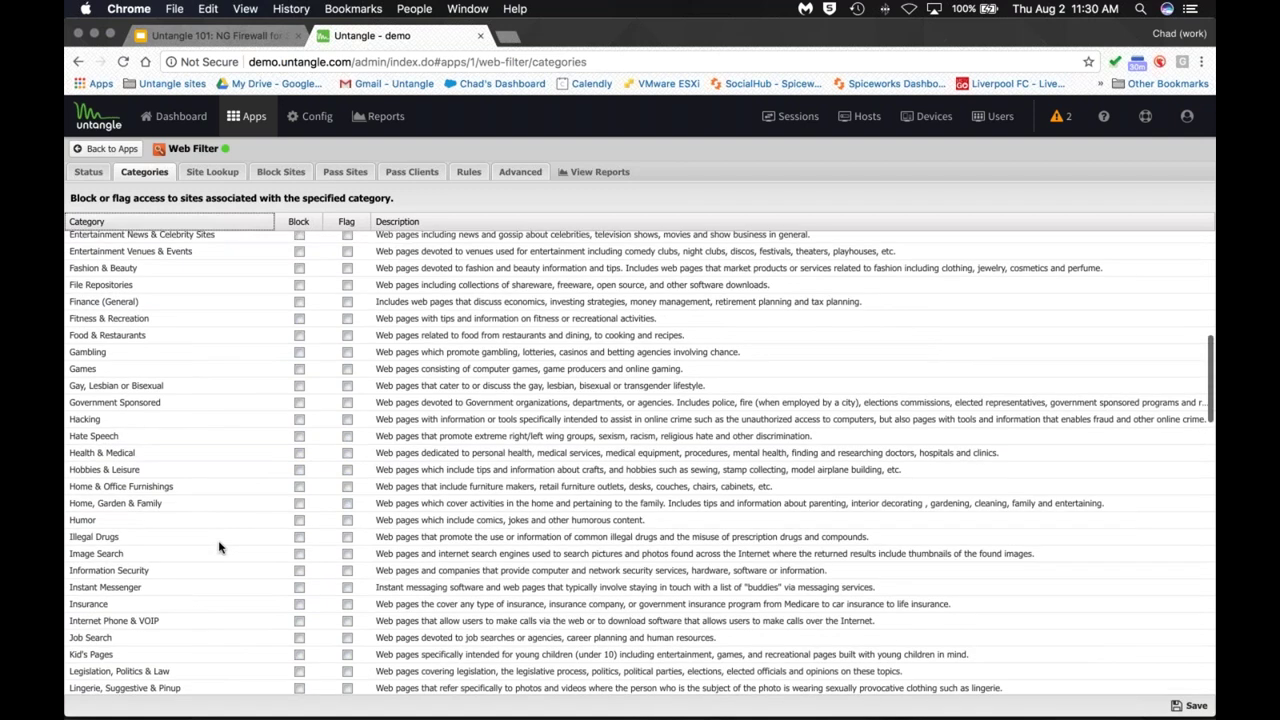
scroll(220, 546, down, 2)
scroll(218, 490, down, 5)
scroll(228, 460, down, 5)
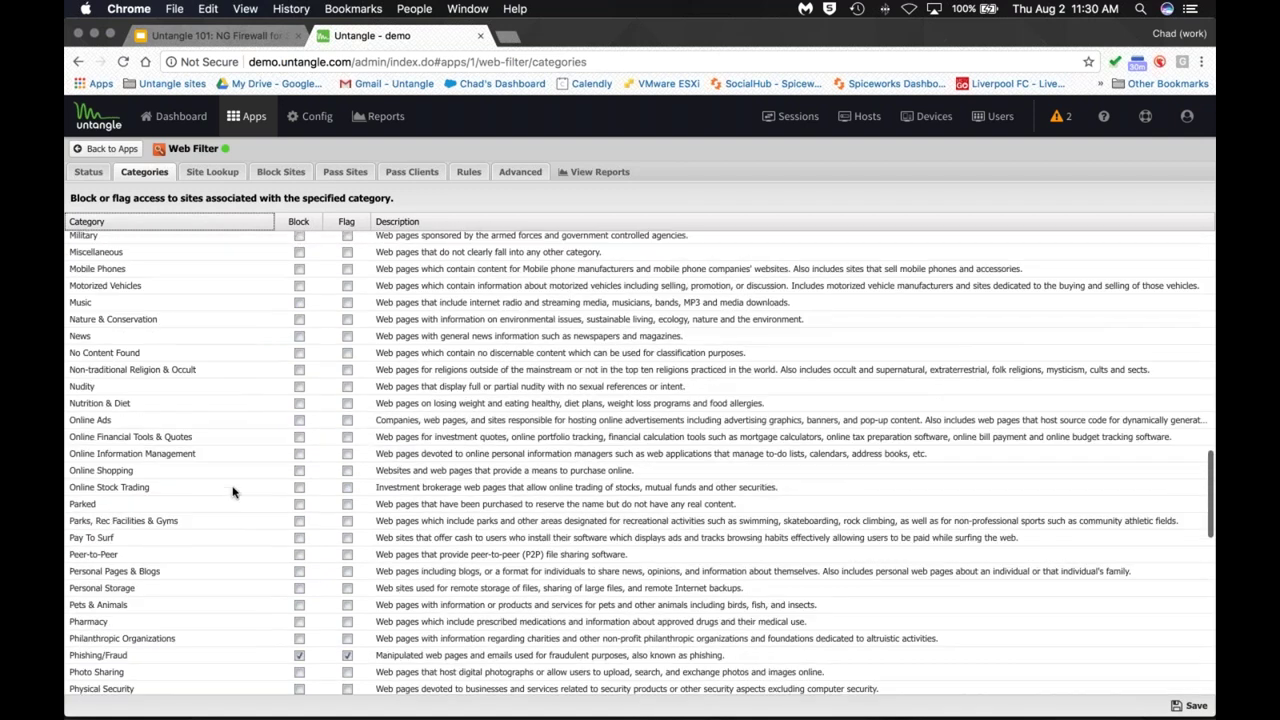
scroll(232, 491, down, 6)
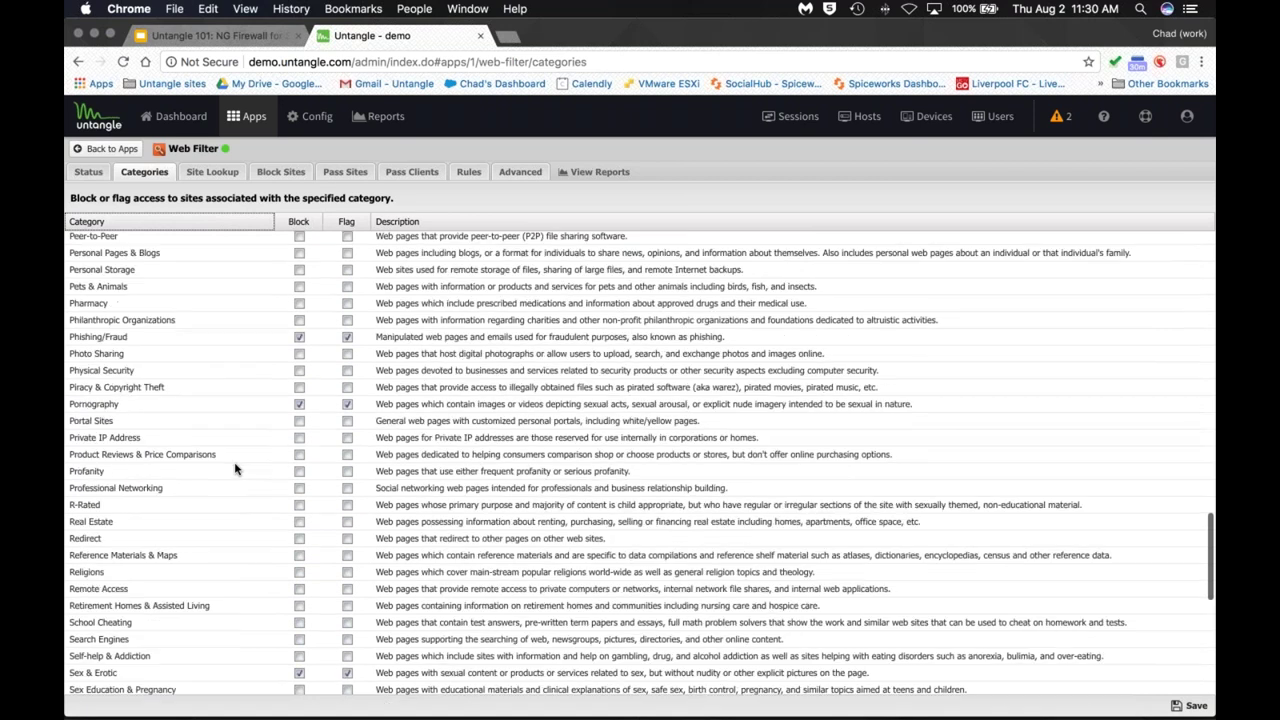
scroll(237, 466, down, 3)
Step: Look up the Web Filter category of twitter.com
click(212, 172)
text(twitter.com)
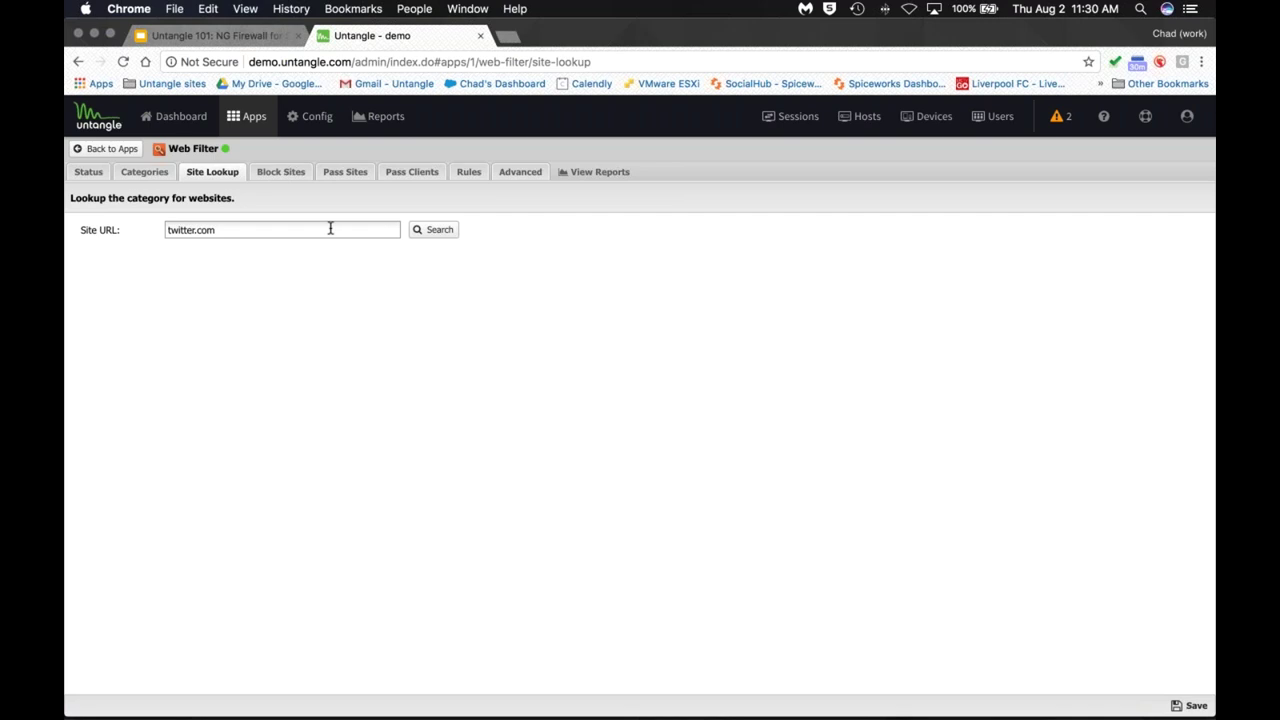
key(Return)
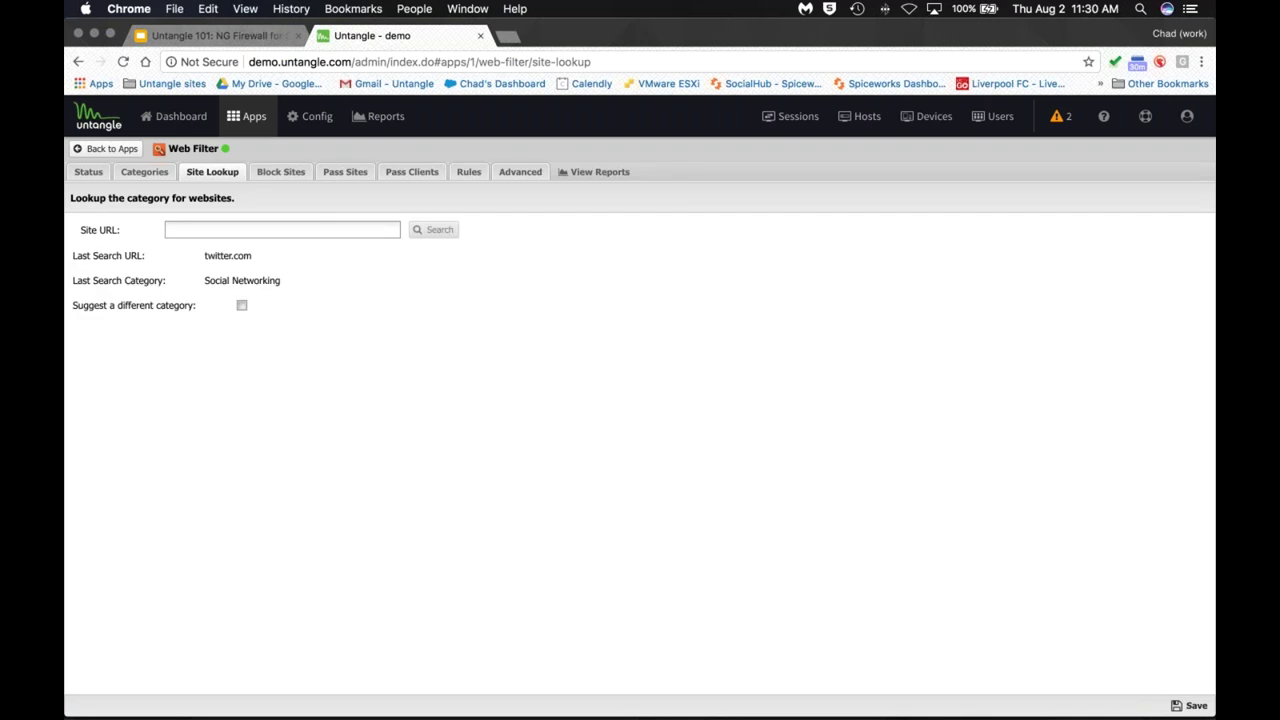
Step: Enable suggesting a different category for twitter.com and choose School Cheating, without submitting the suggestion
click(243, 306)
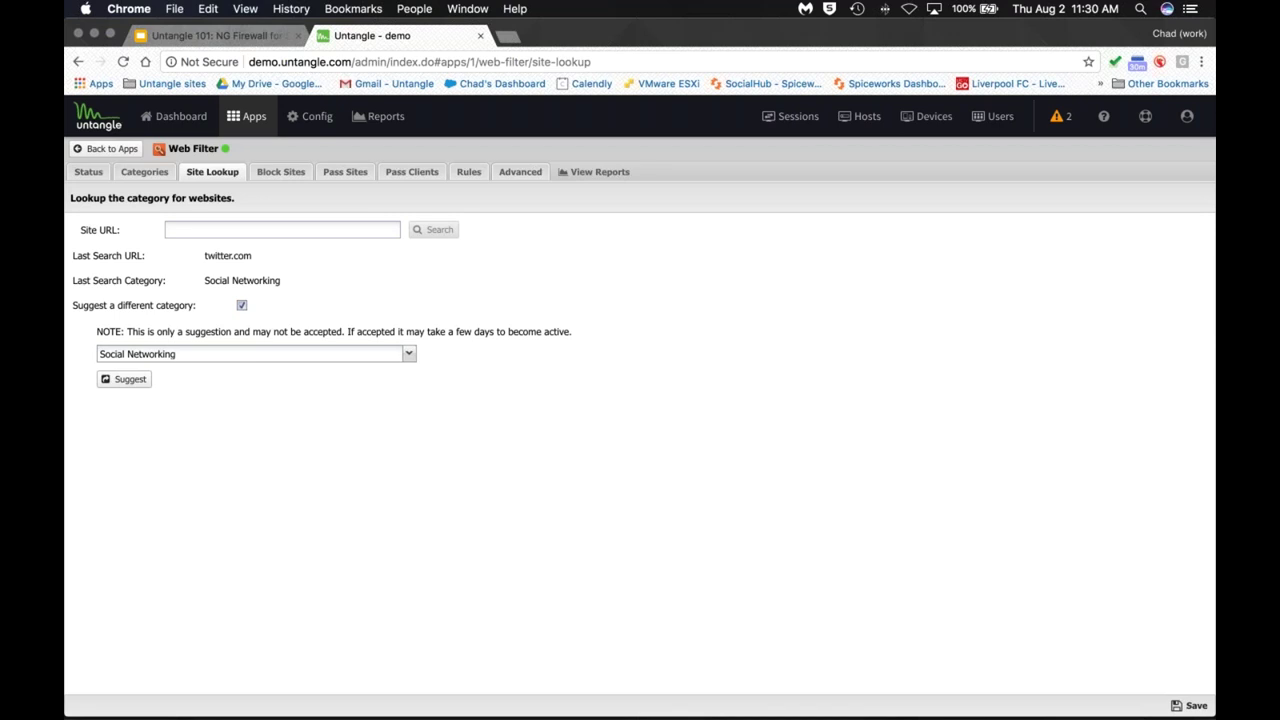
click(408, 354)
click(590, 424)
click(303, 356)
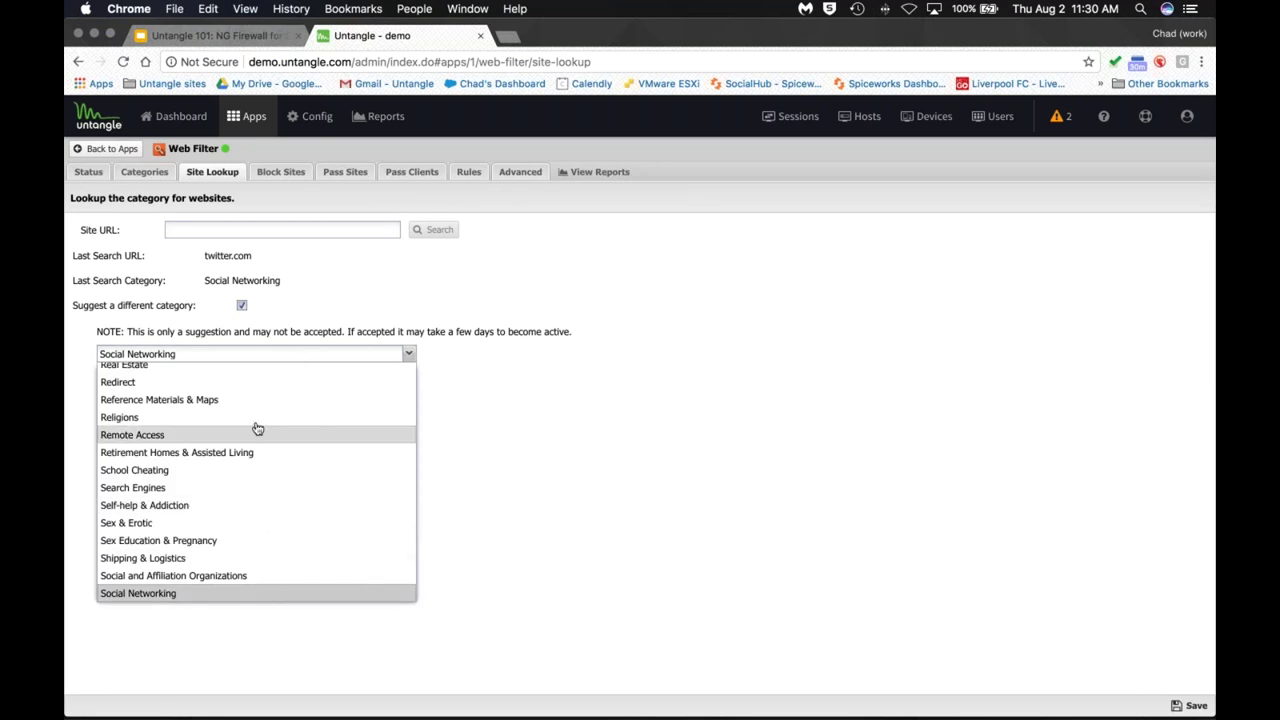
click(255, 477)
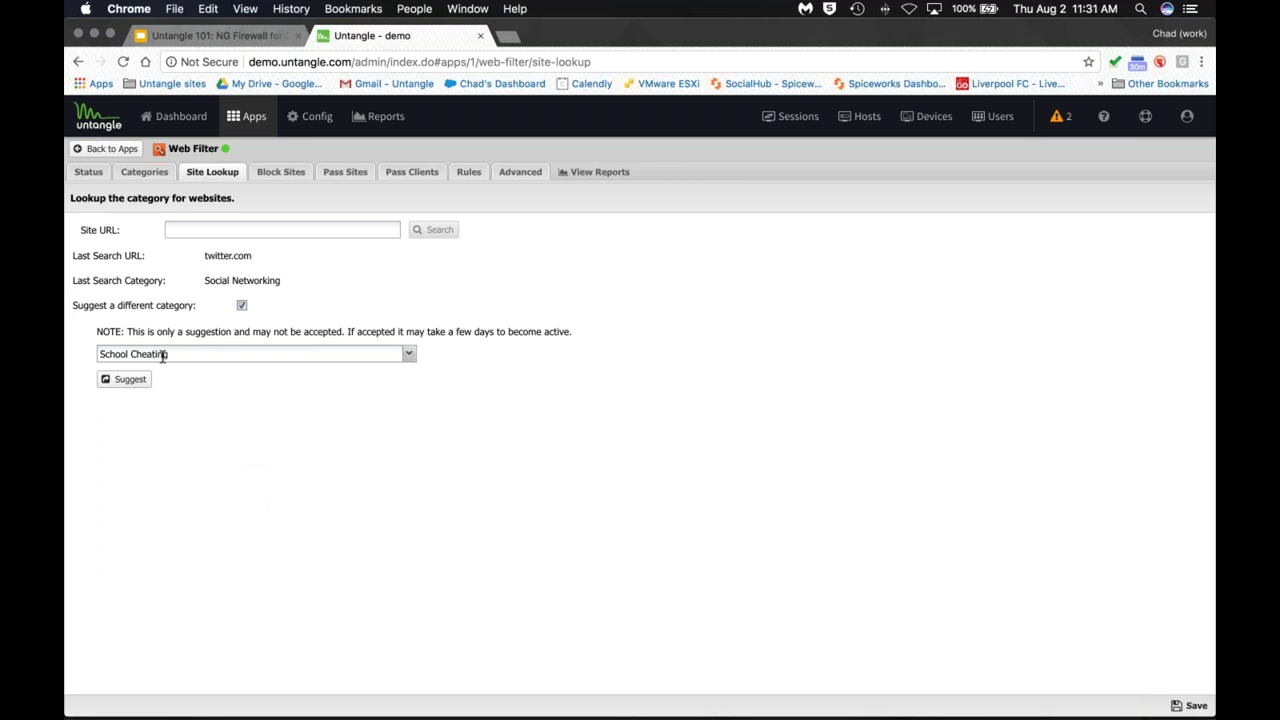
Step: Look up the Web Filter category of espn.com
click(168, 229)
text(esp)
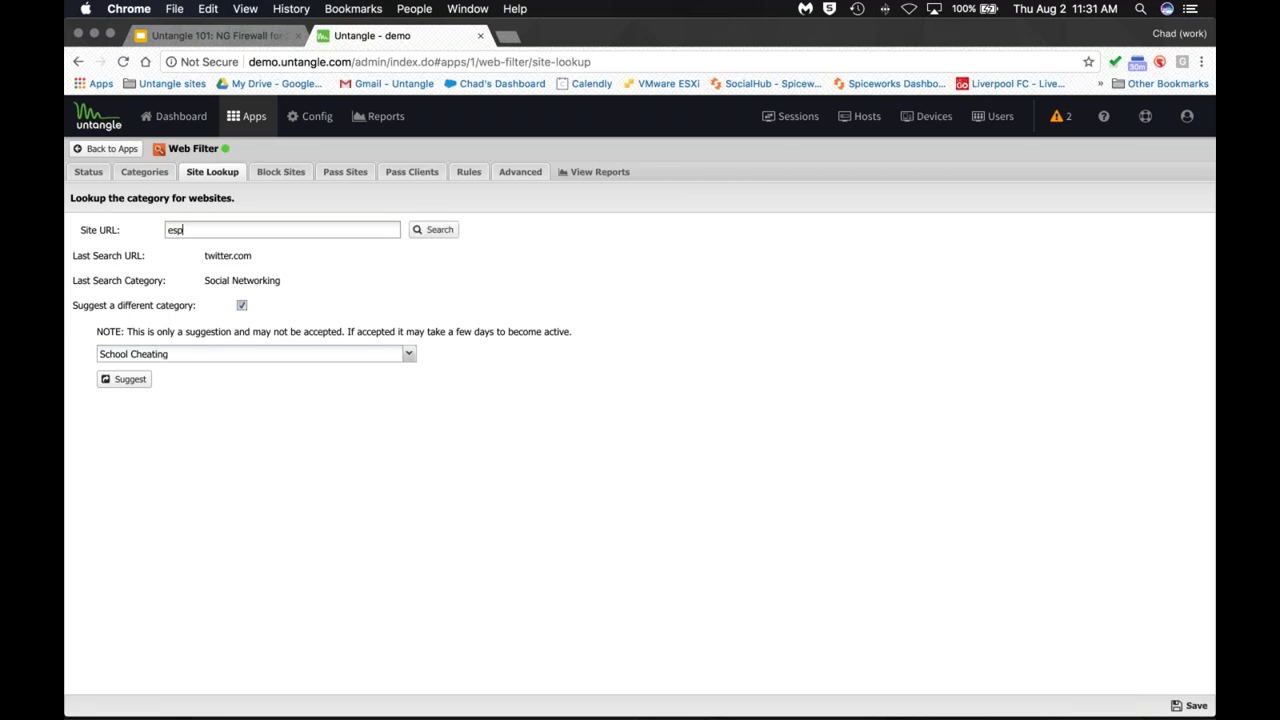
text(n.com)
key(Return)
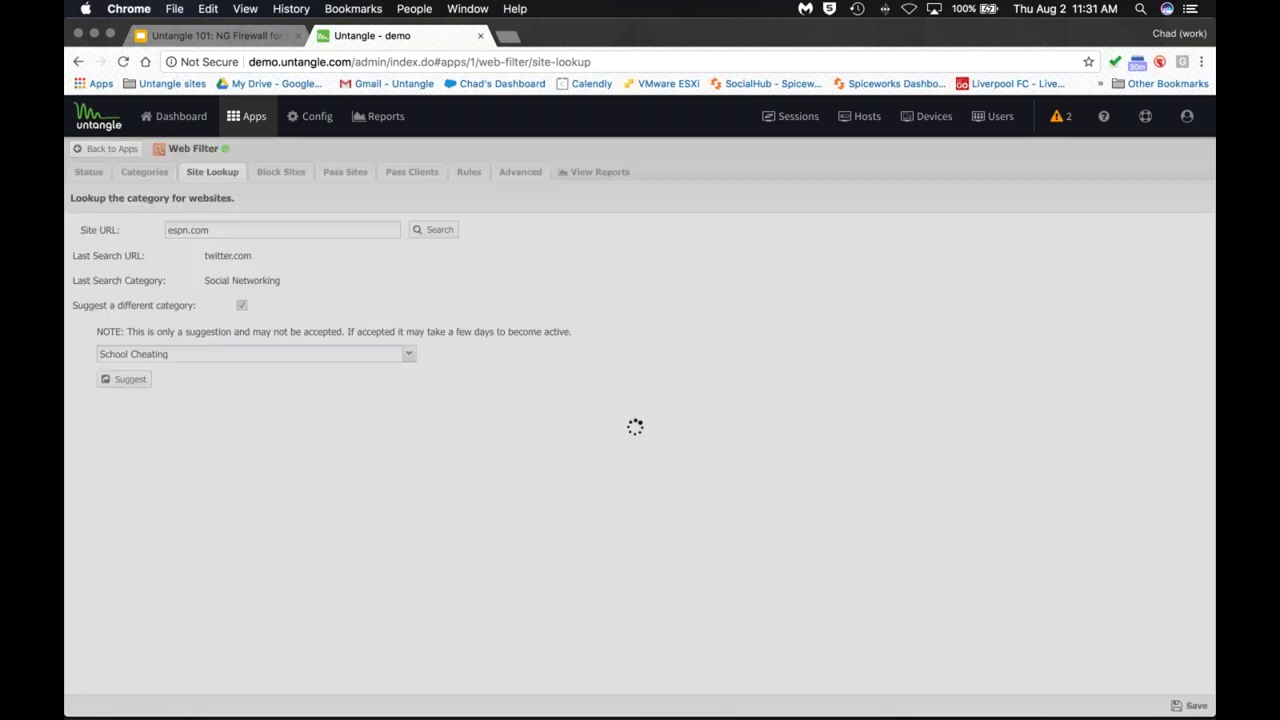
Step: Copy espn.com from the lookup result and add *espn.com/ to the Web Filter's pass sites with the description Pass ESPN
drag(402, 281, 204, 261)
click(363, 280)
double_click(362, 281)
click(242, 256)
key(super+c)
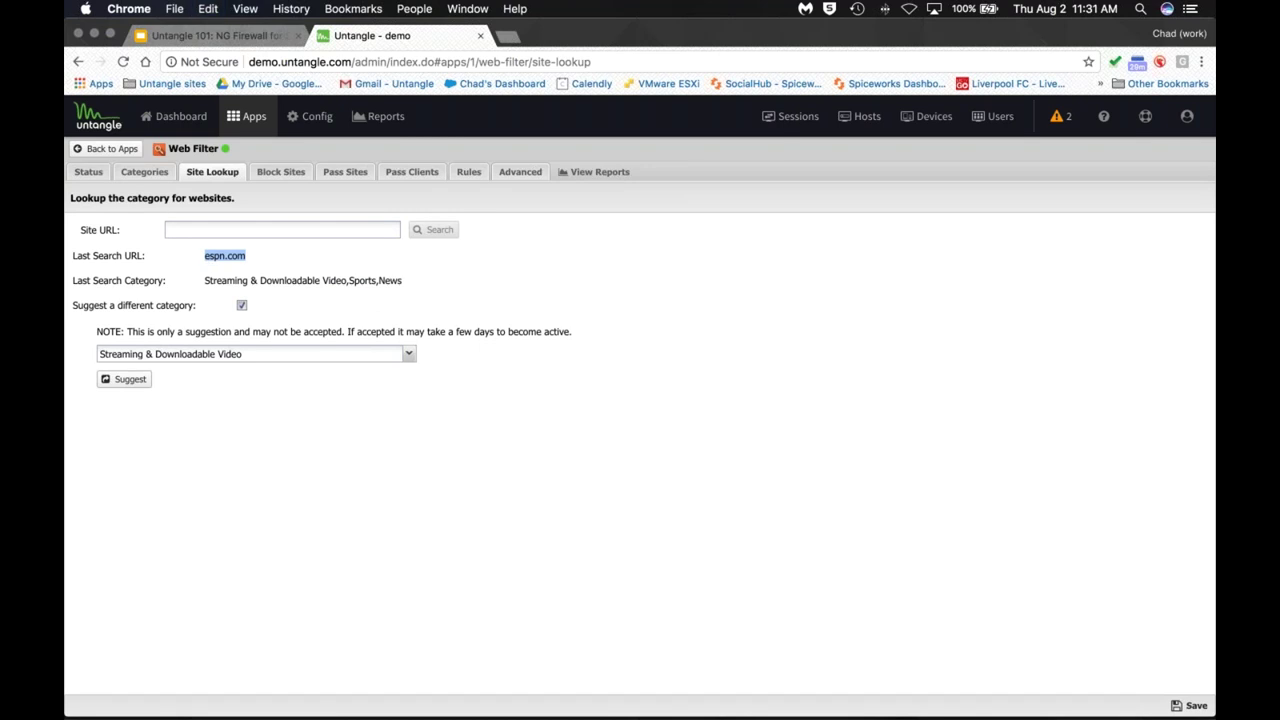
click(345, 172)
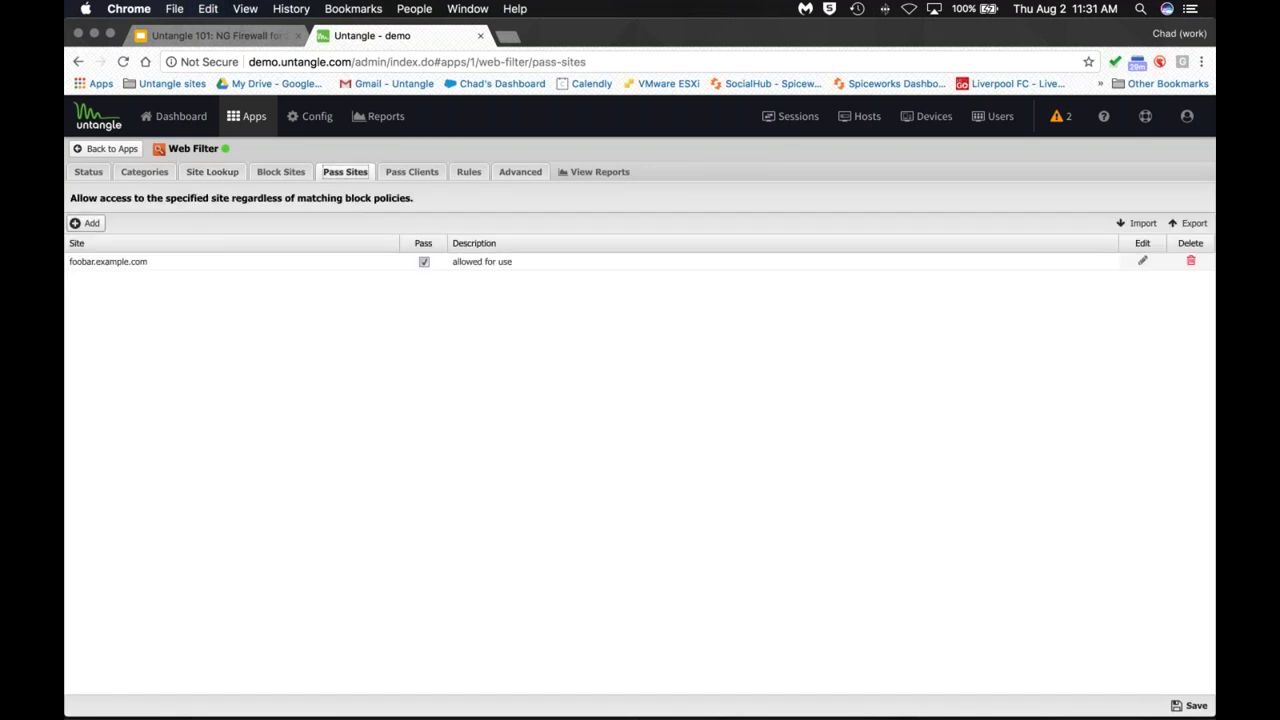
click(86, 223)
text(*)
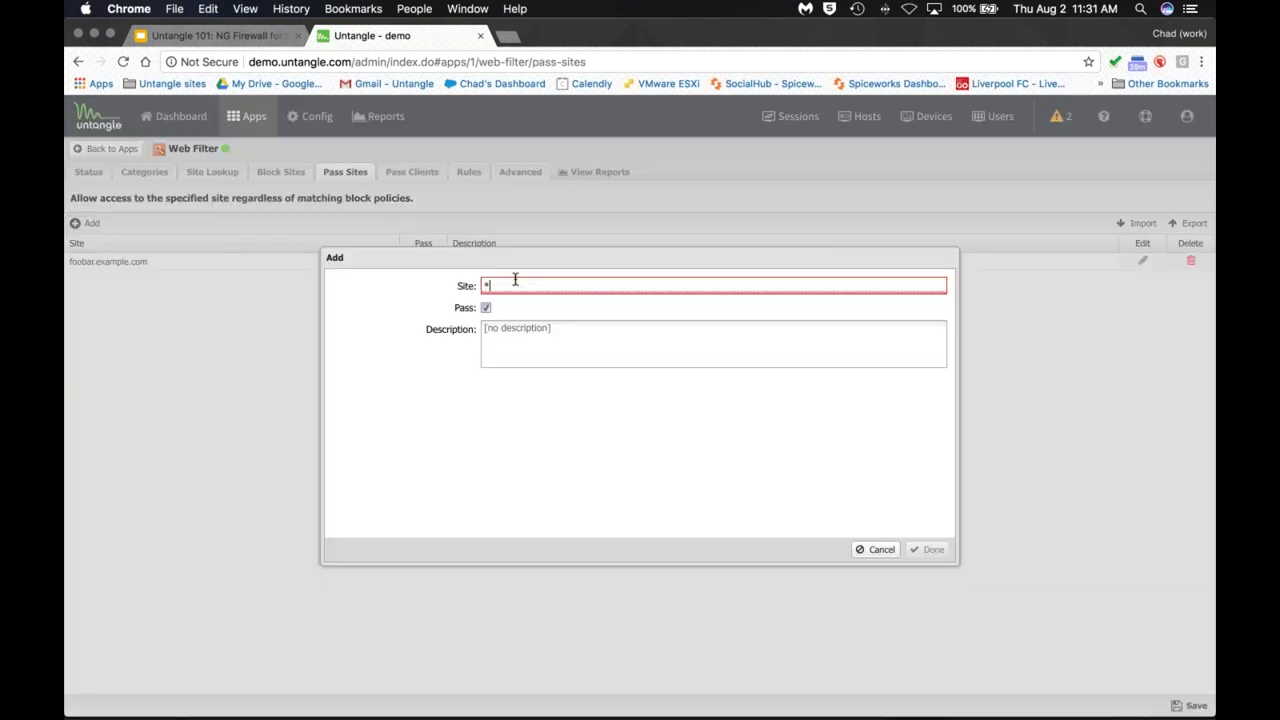
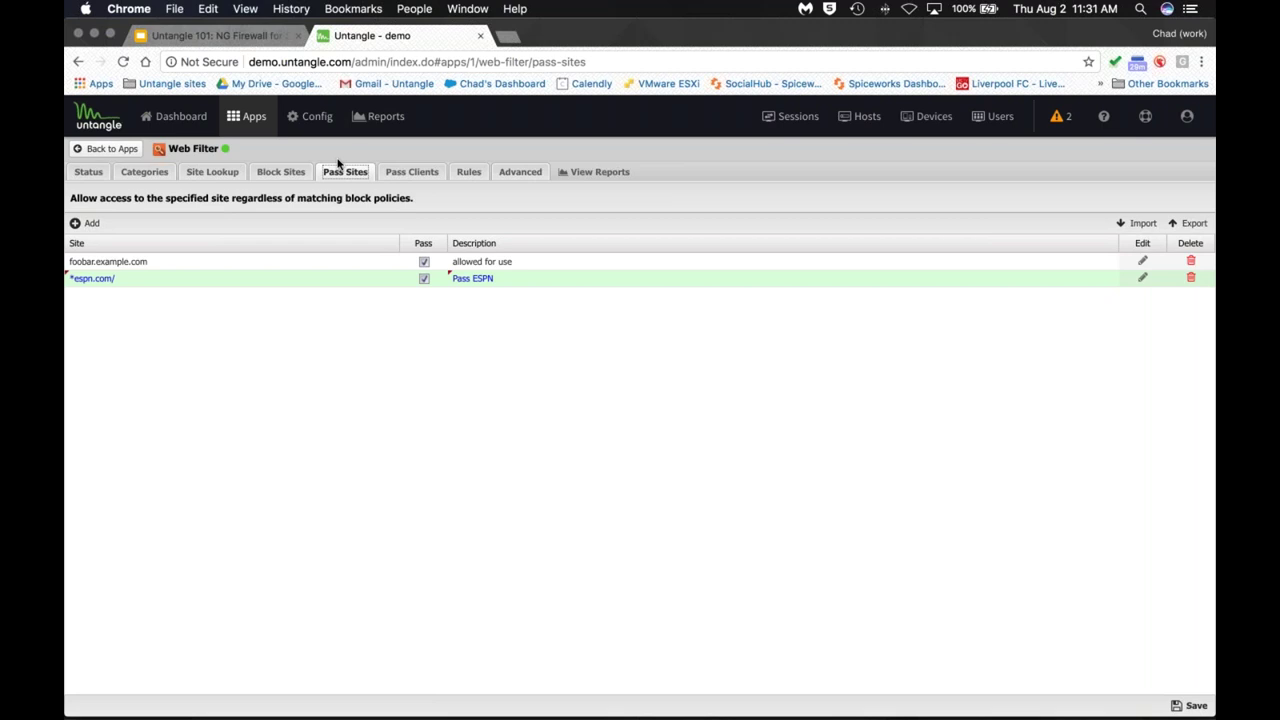
Step: View the Web Filter's pass clients and its block and pass rules
click(434, 177)
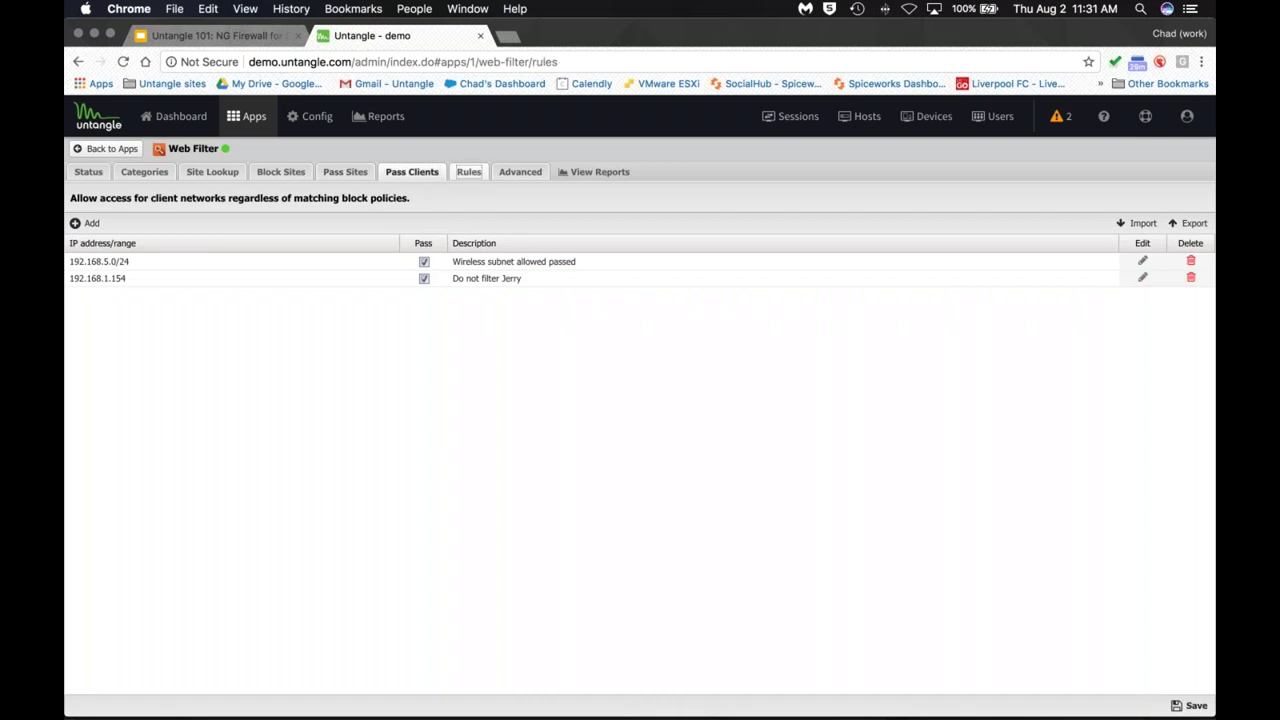
click(469, 172)
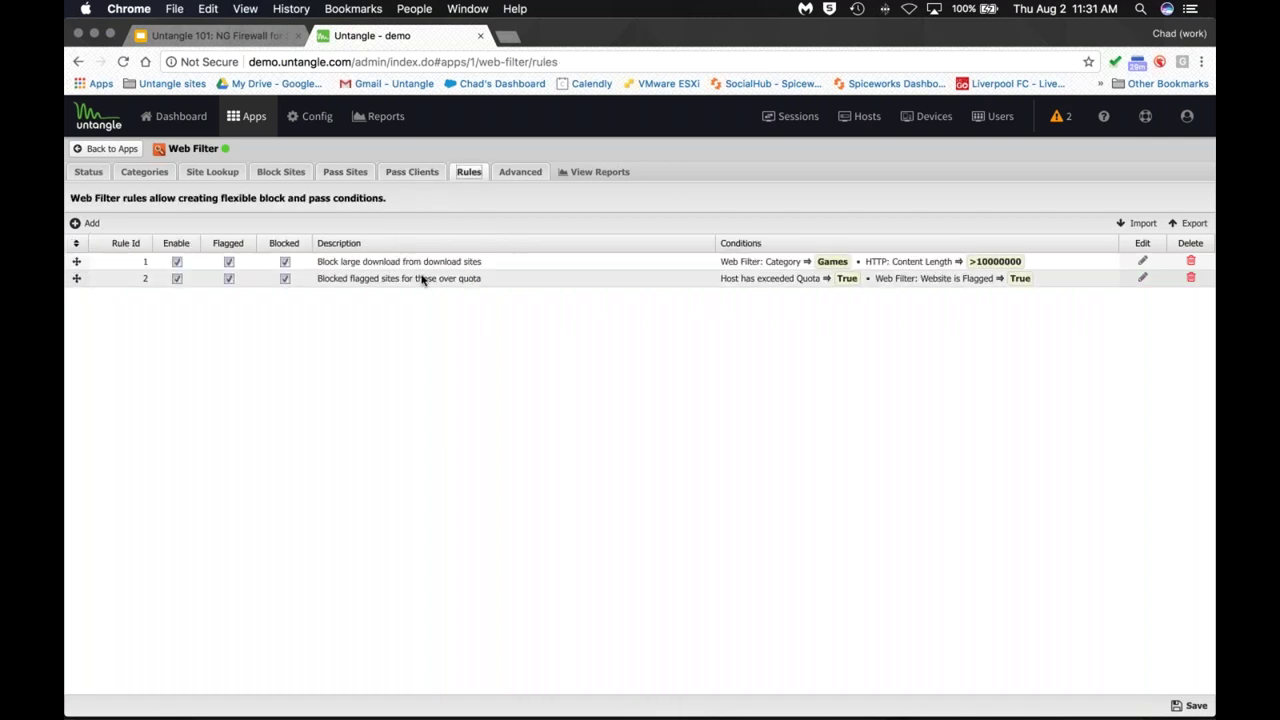
Step: Examine the condition types and actions offered for a new Web Filter rule, and cancel without adding the rule
click(86, 223)
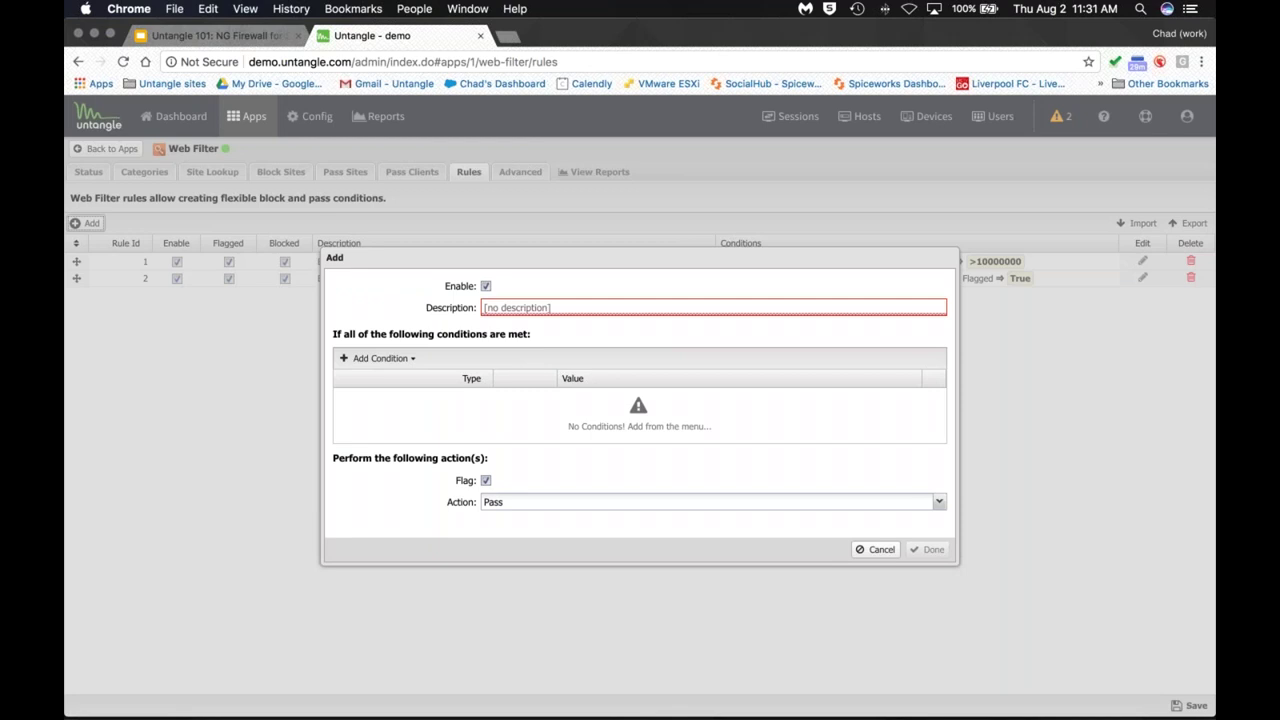
click(378, 358)
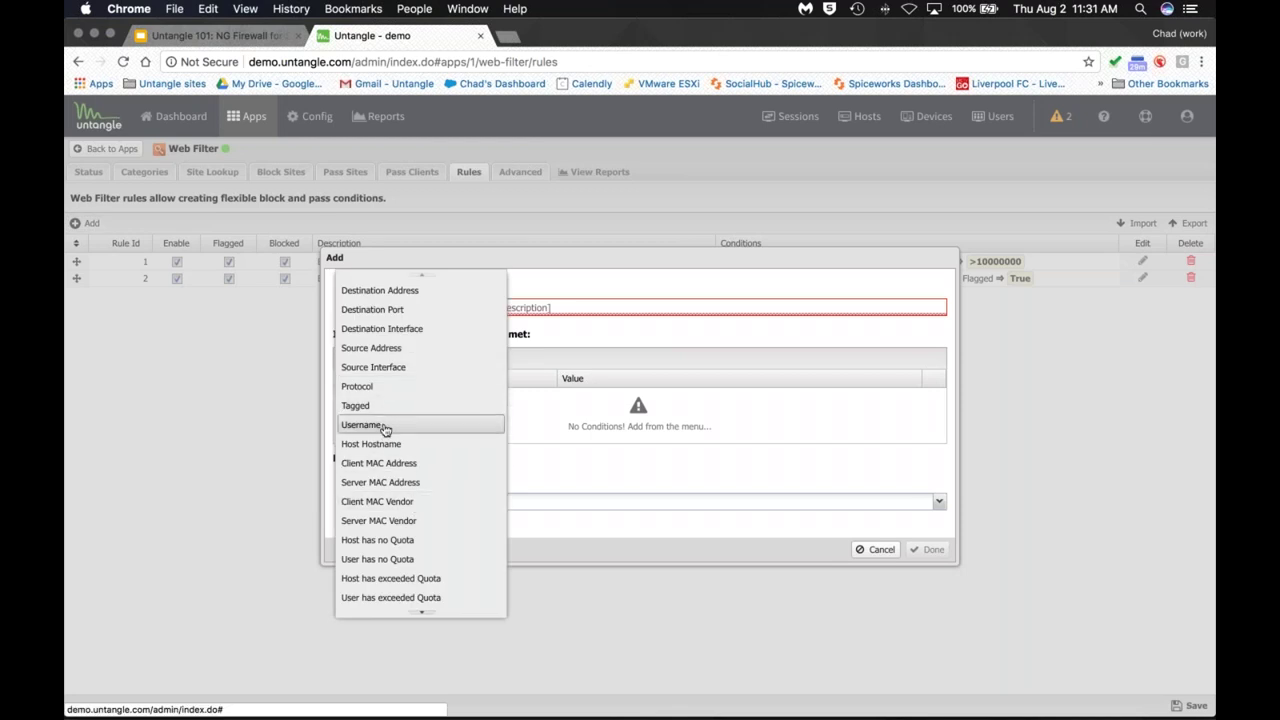
scroll(385, 428, down, 1)
scroll(385, 428, down, 11)
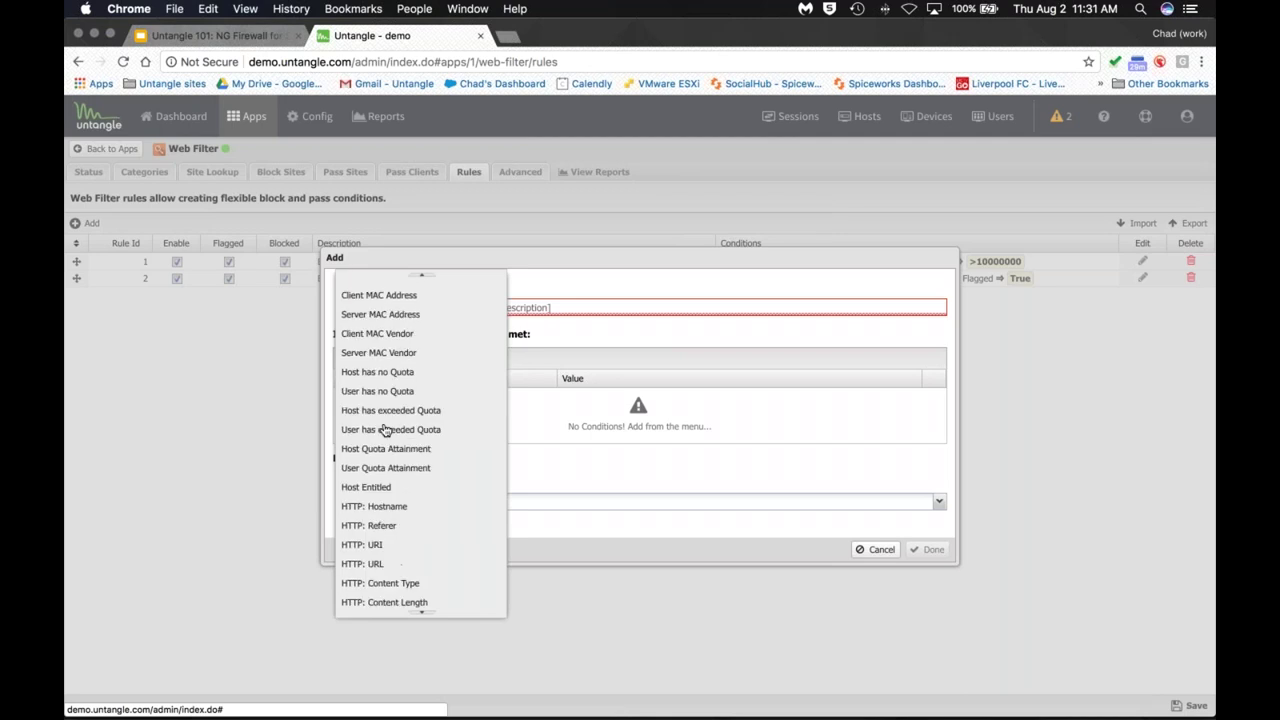
scroll(387, 489, up, 4)
scroll(389, 490, up, 5)
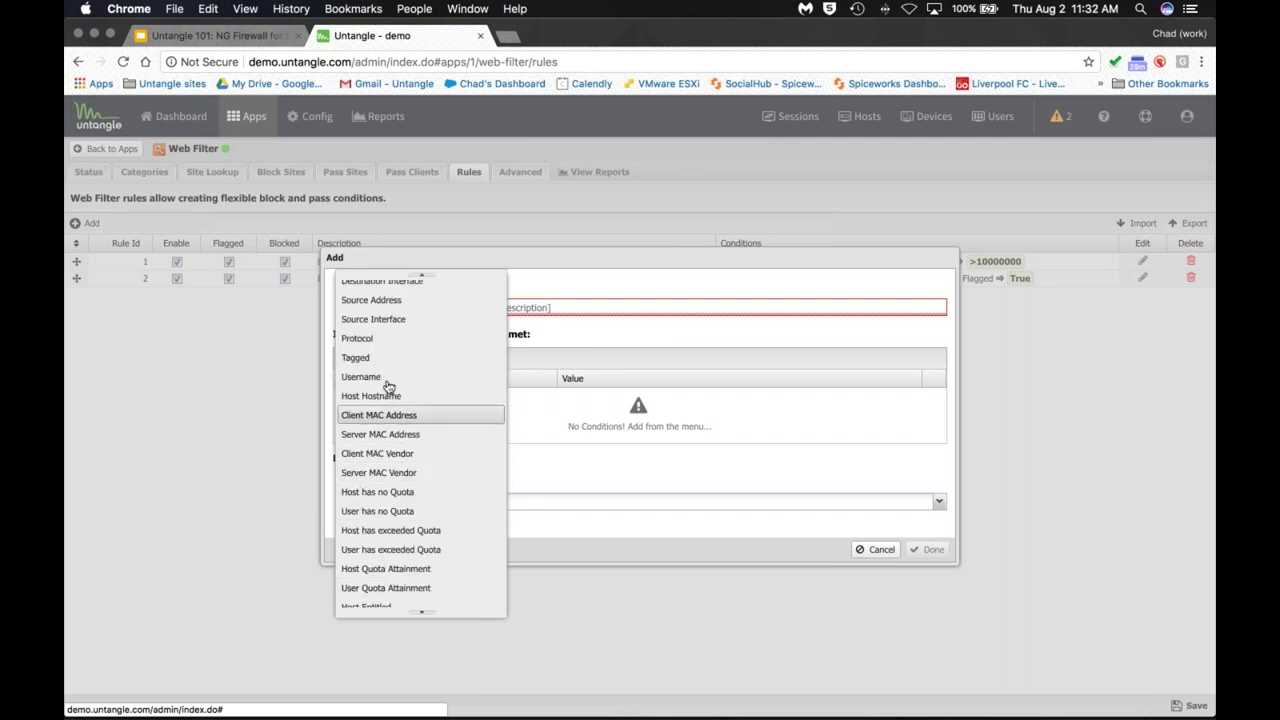
scroll(394, 430, down, 12)
click(600, 501)
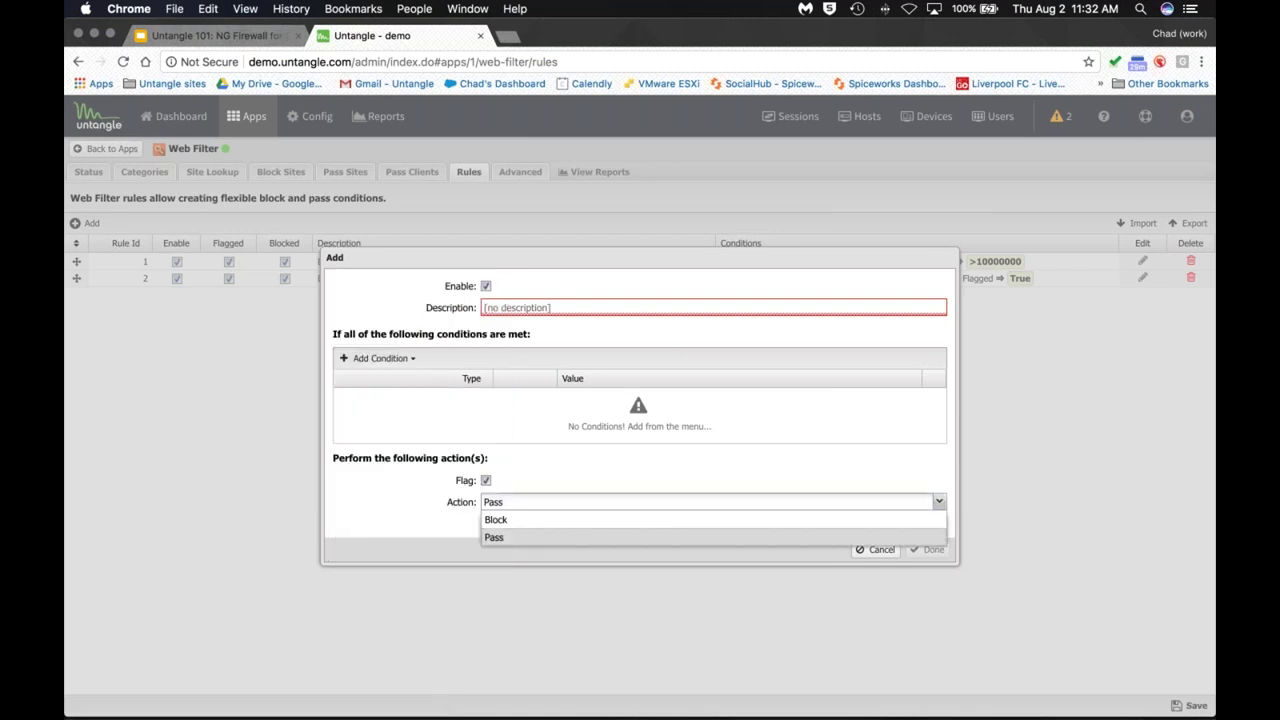
click(596, 462)
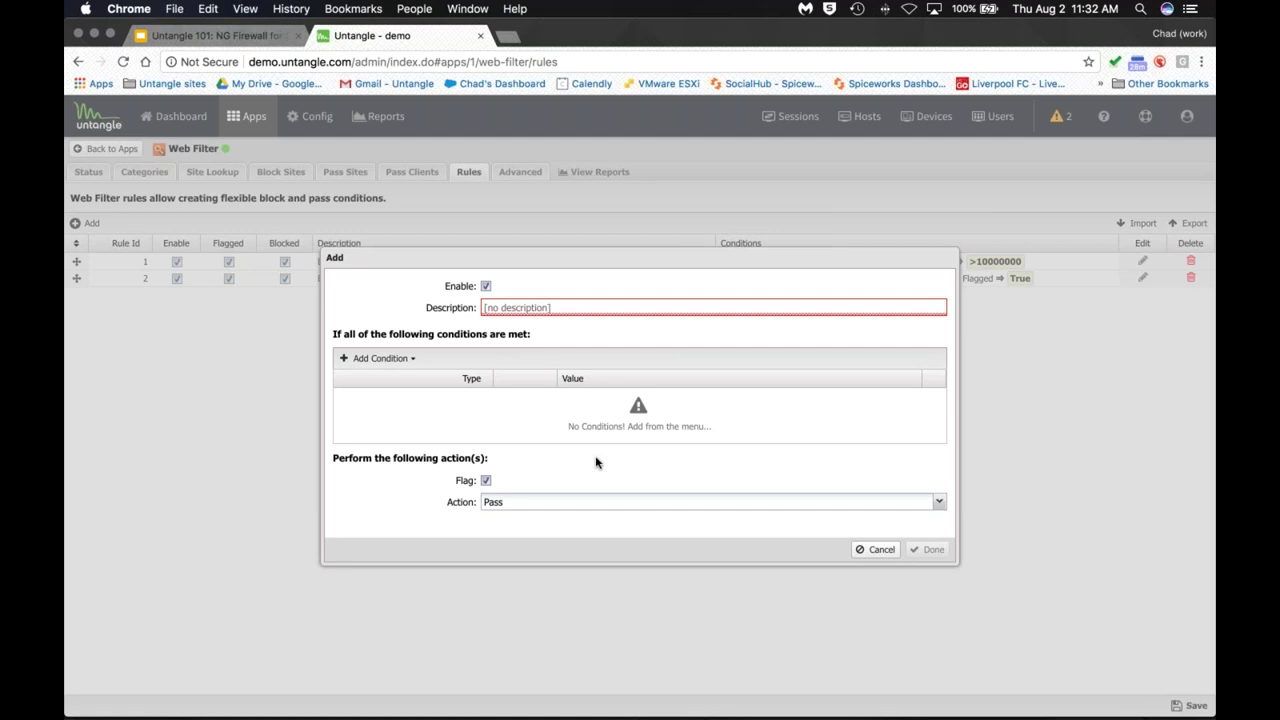
key(Escape)
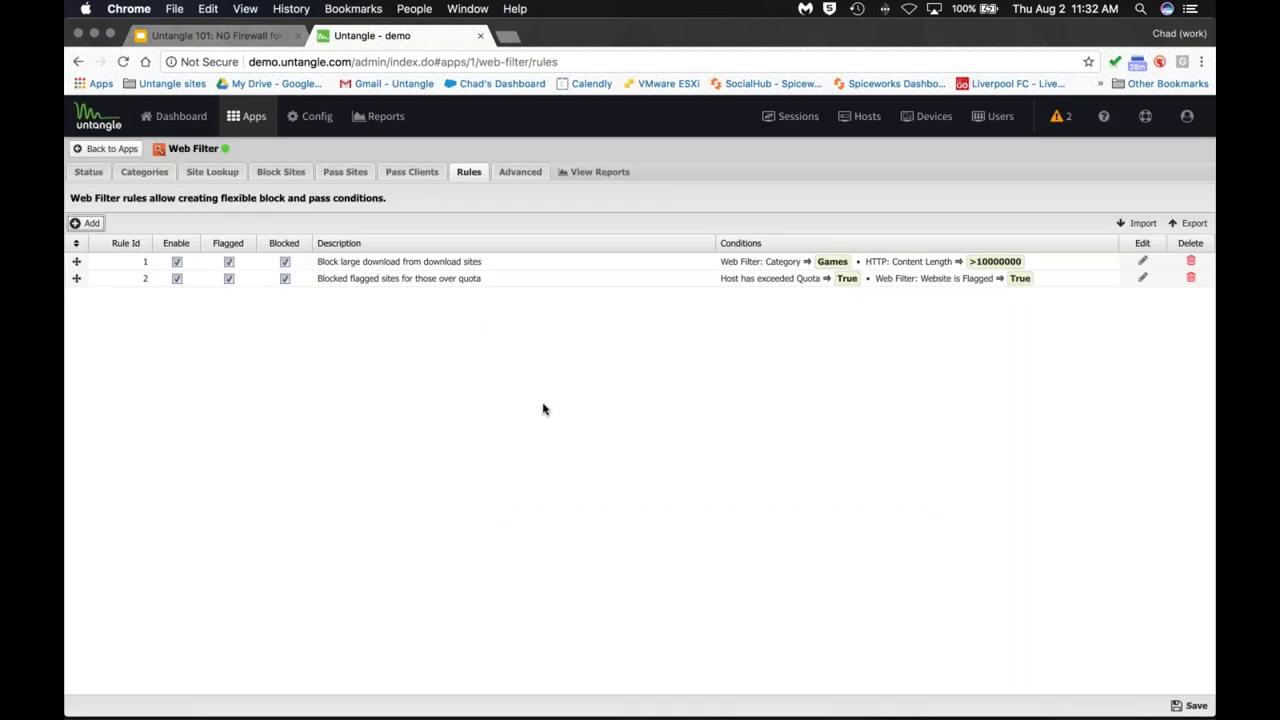
Step: Review the Web Filter's advanced options, enable Restrict Google applications, and return to the apps overview without saving
click(520, 172)
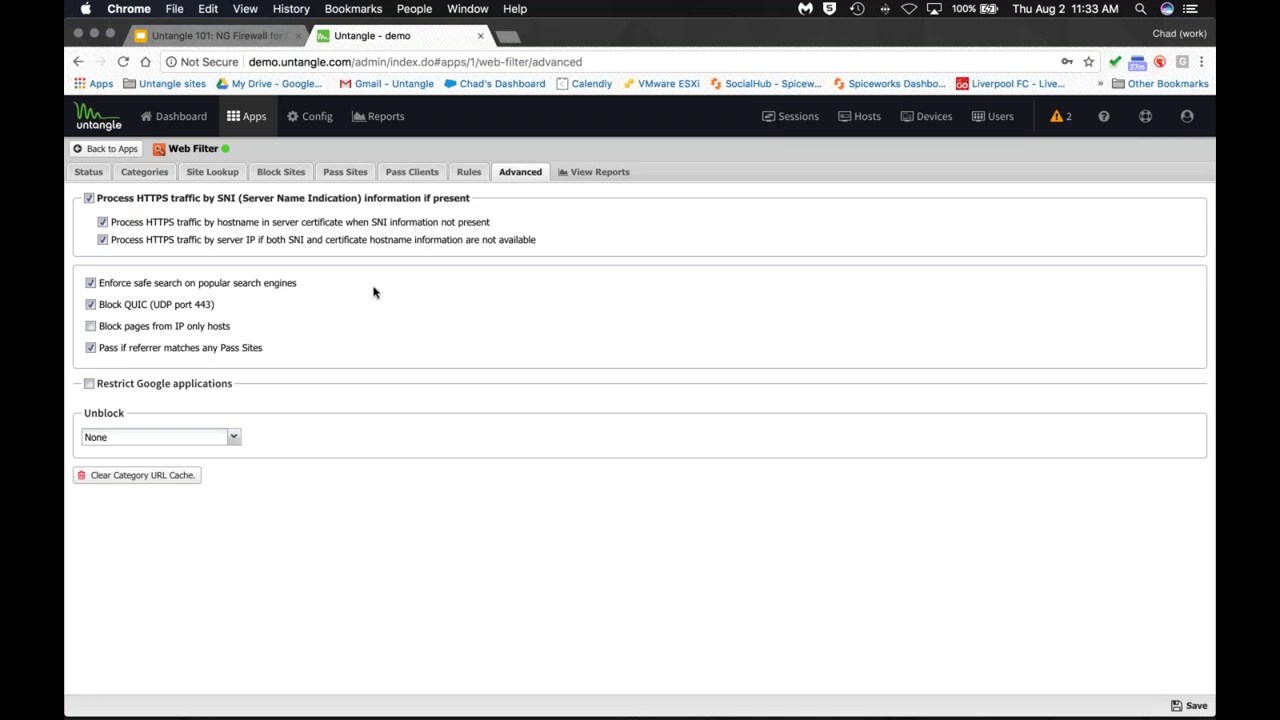
drag(298, 283, 99, 283)
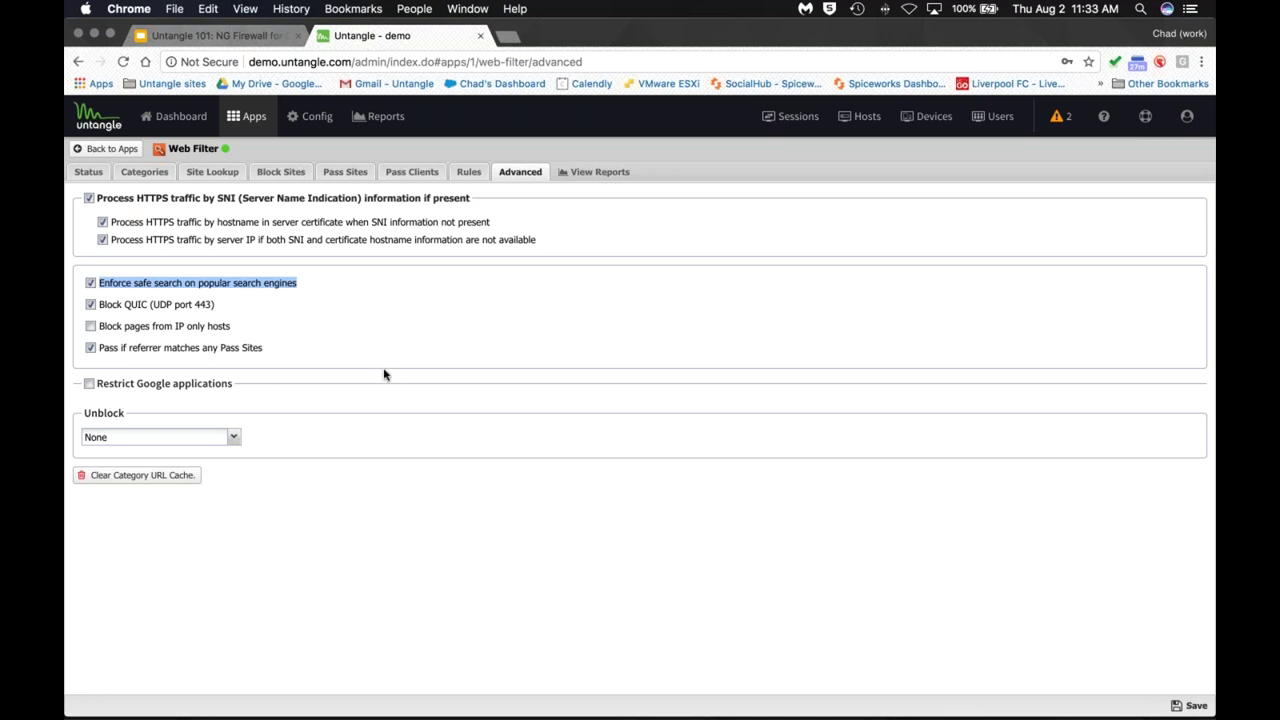
click(165, 383)
drag(306, 396, 328, 463)
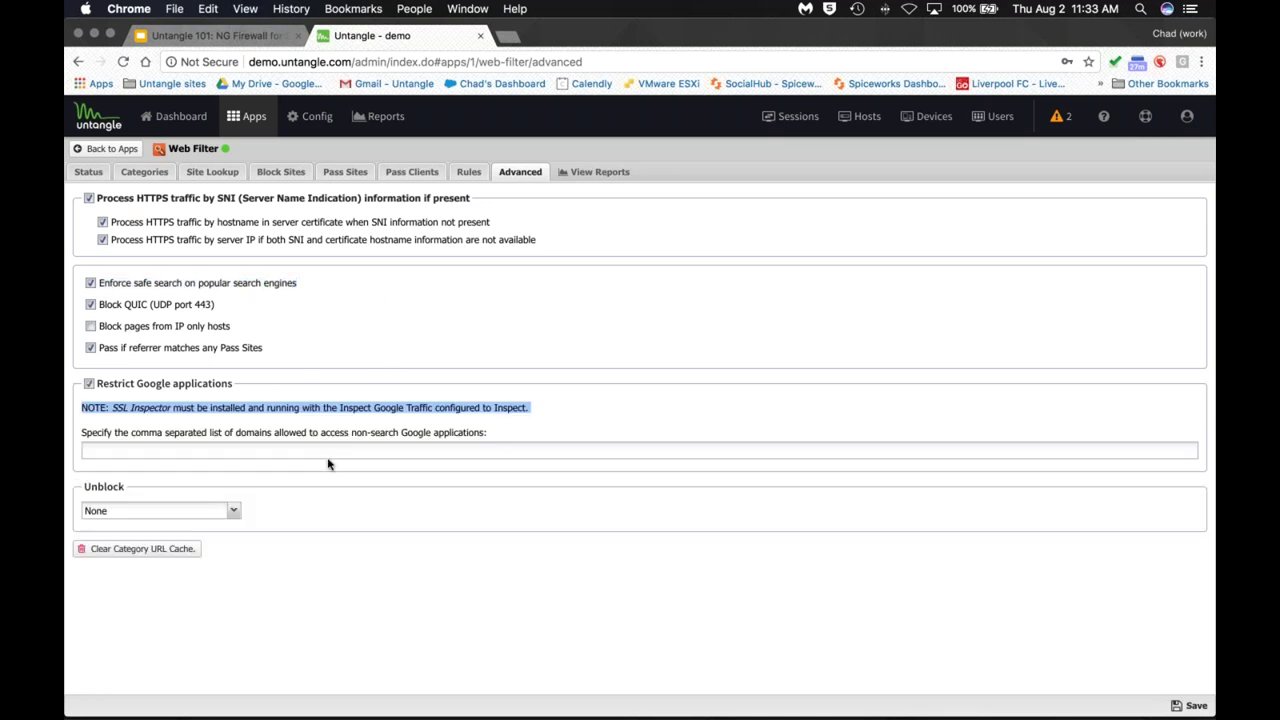
click(600, 193)
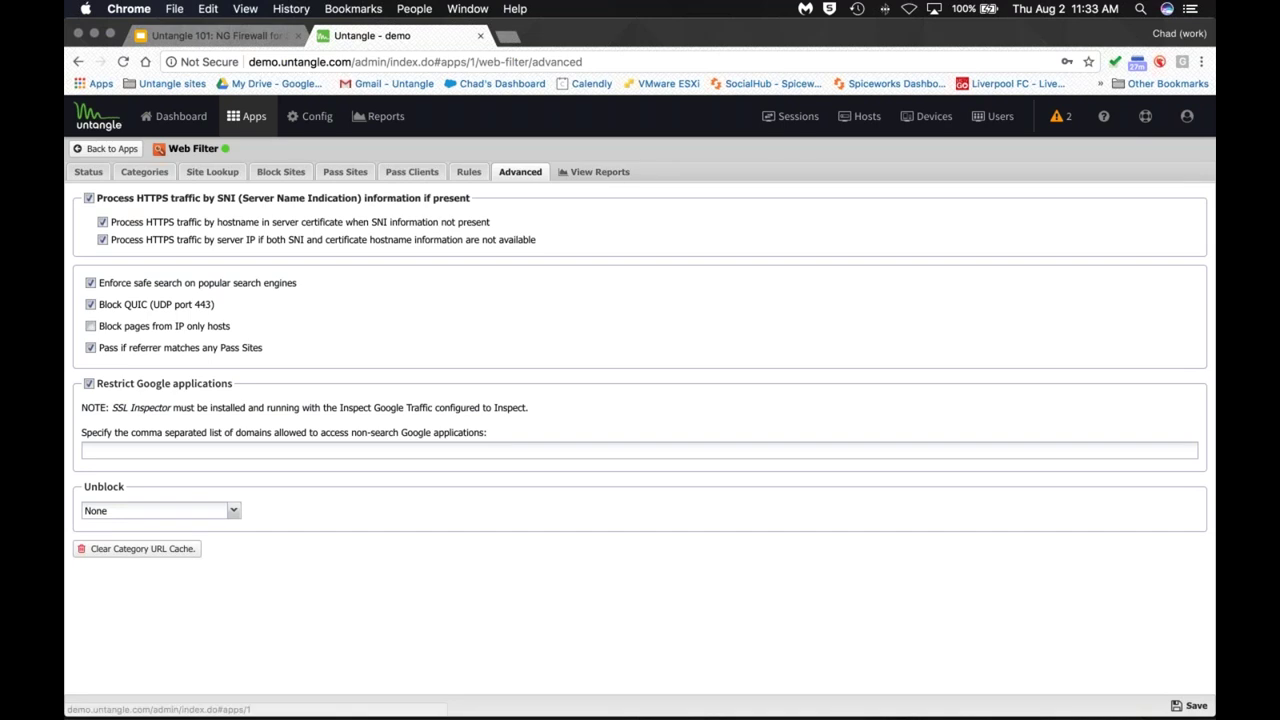
click(105, 148)
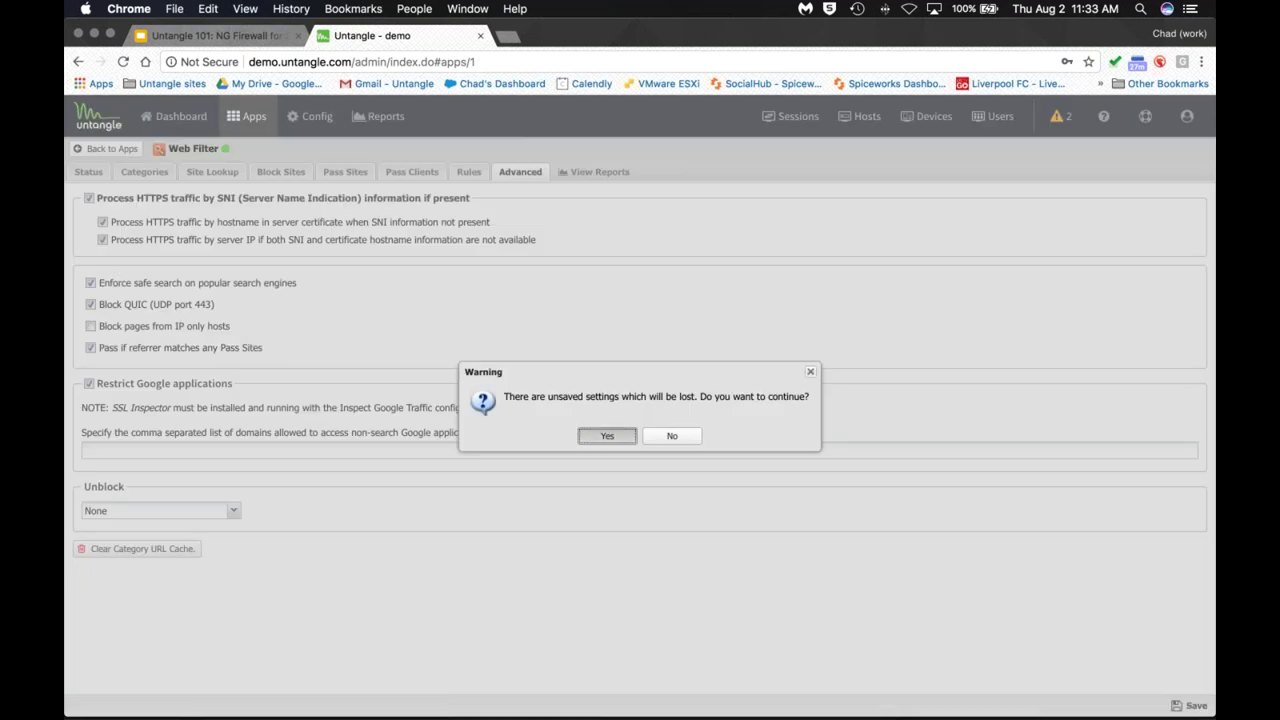
click(606, 435)
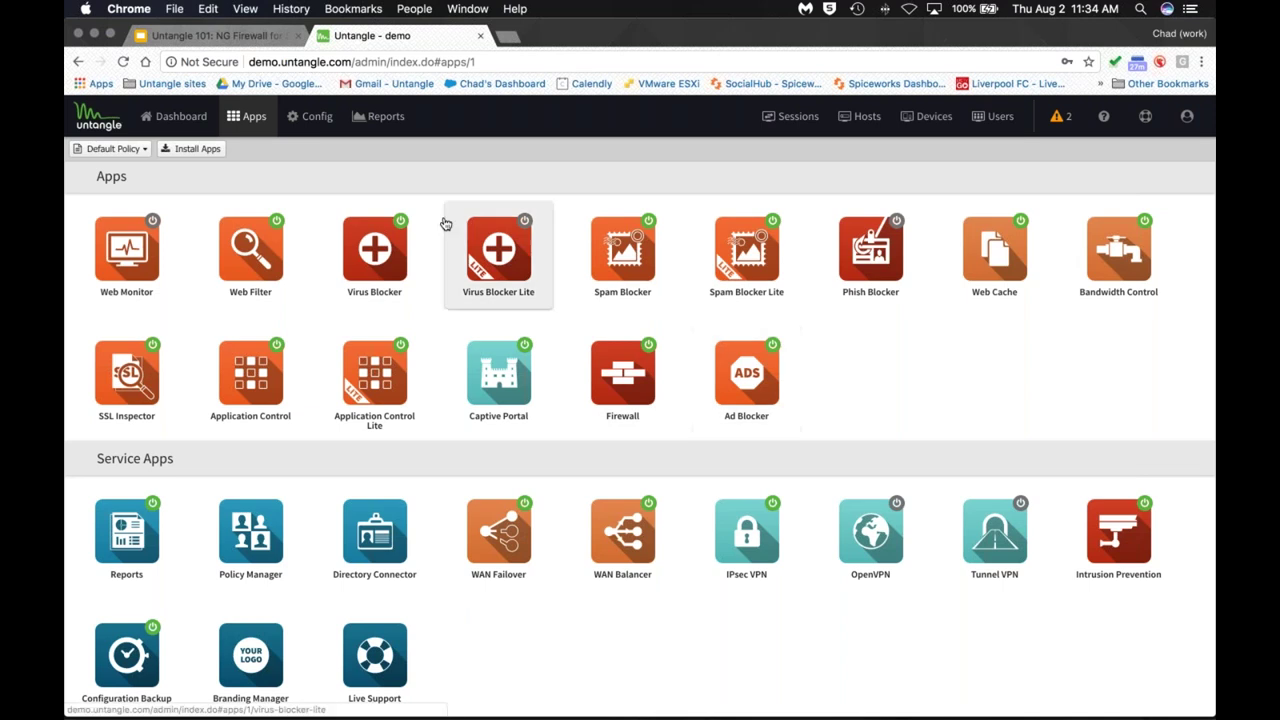
Step: Start a new bypass rule in the network configuration with the description Don't filter this printer
click(310, 116)
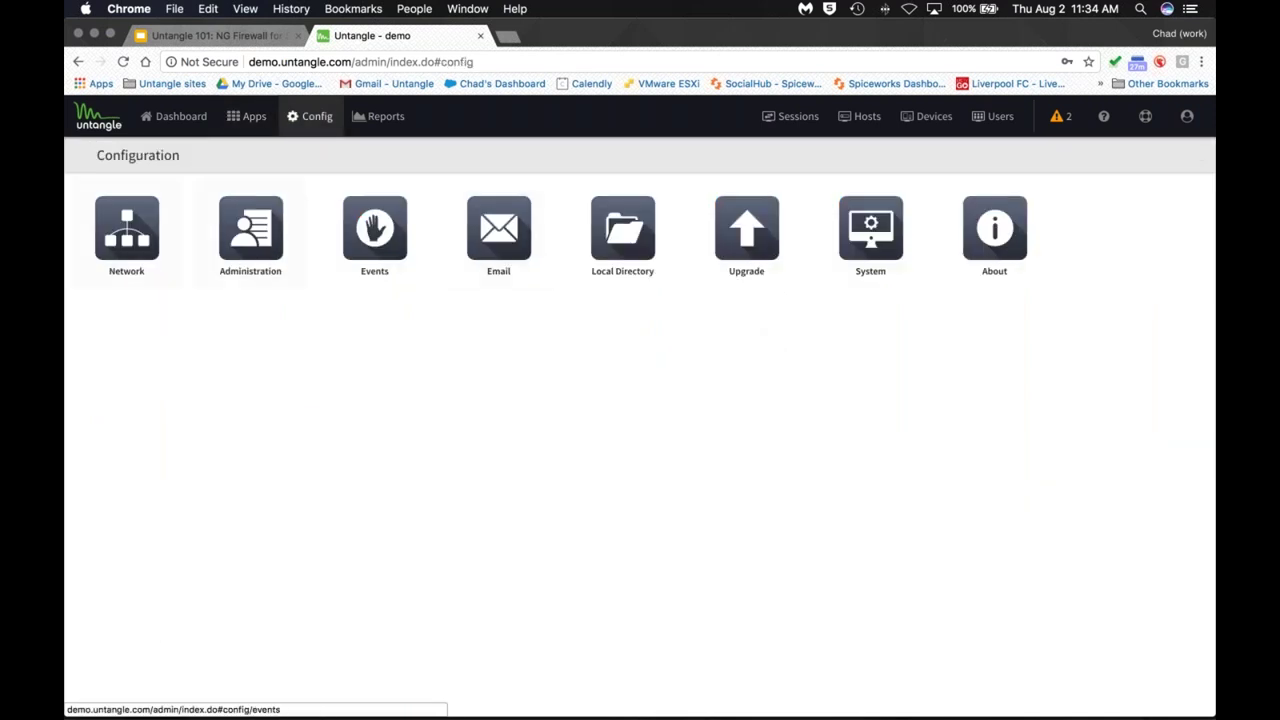
click(127, 230)
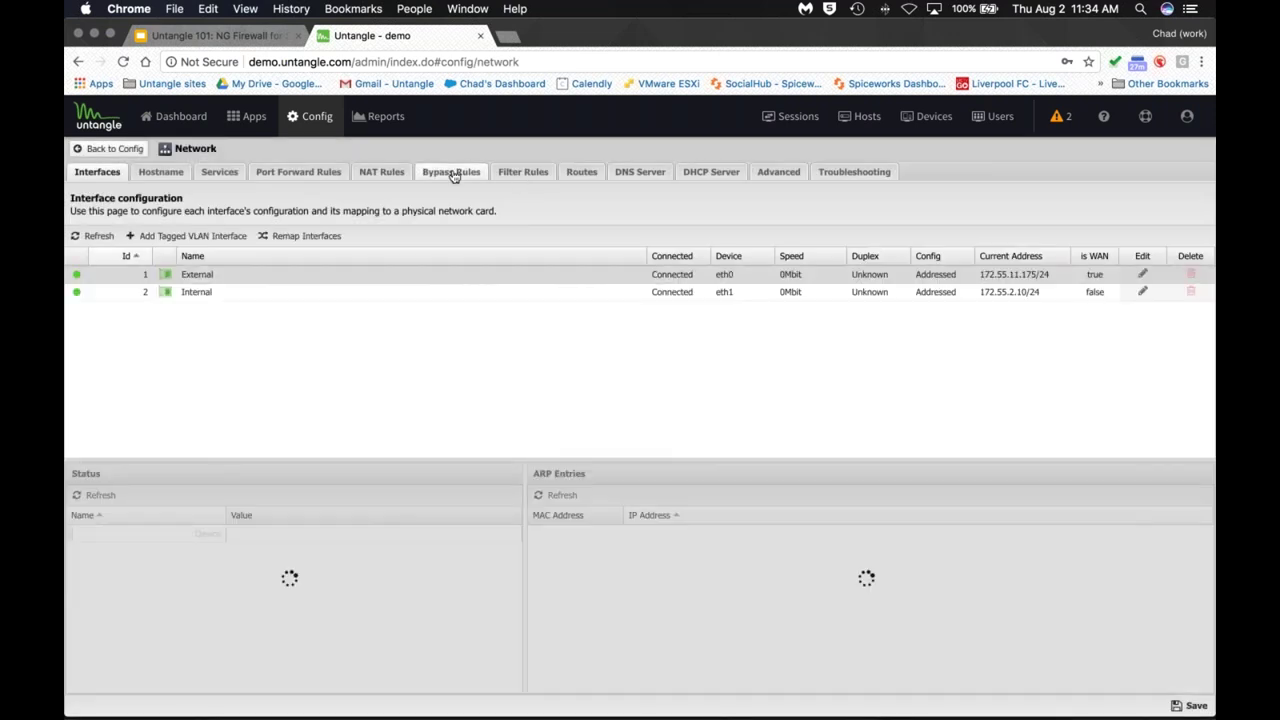
click(451, 172)
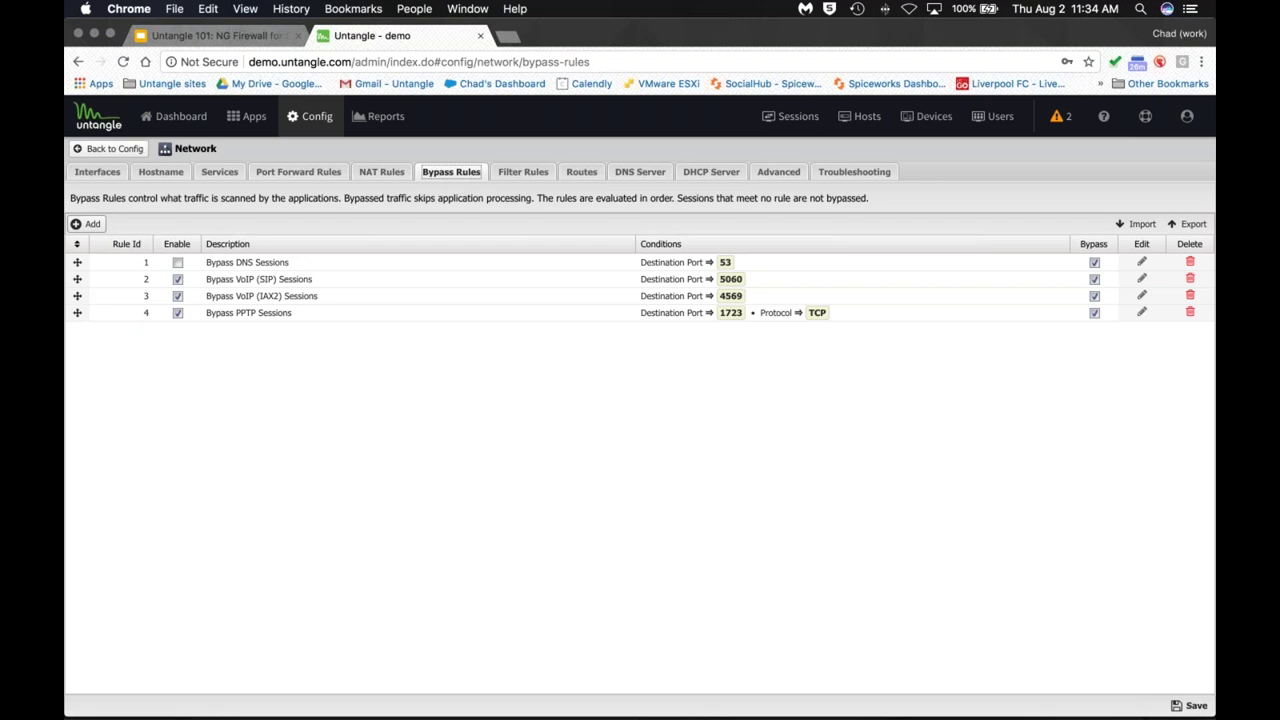
click(86, 224)
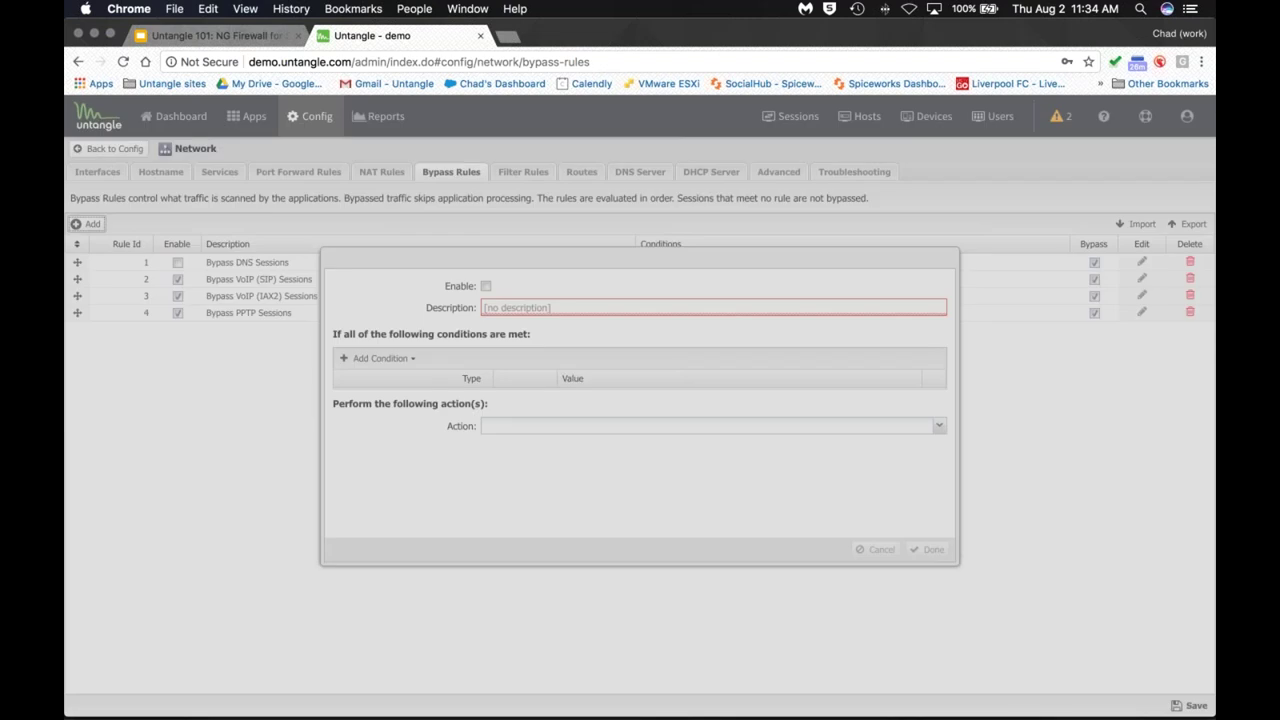
text(D)
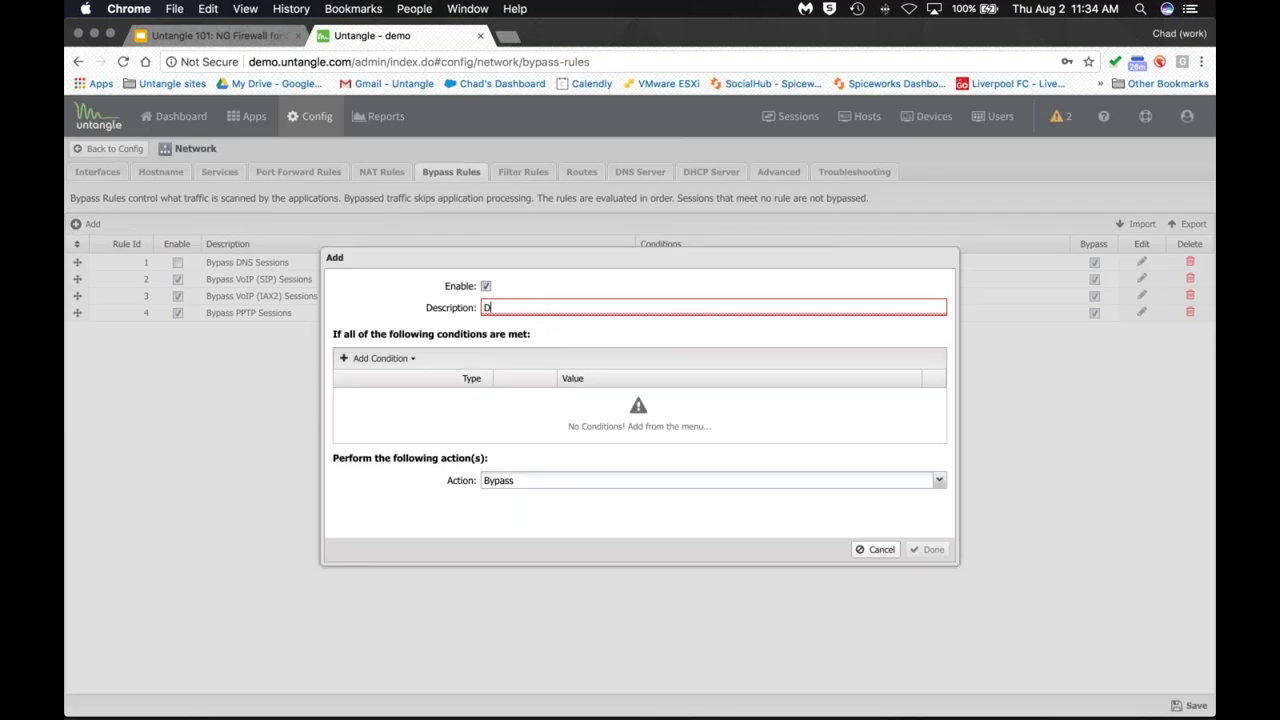
text(on't filter this printer)
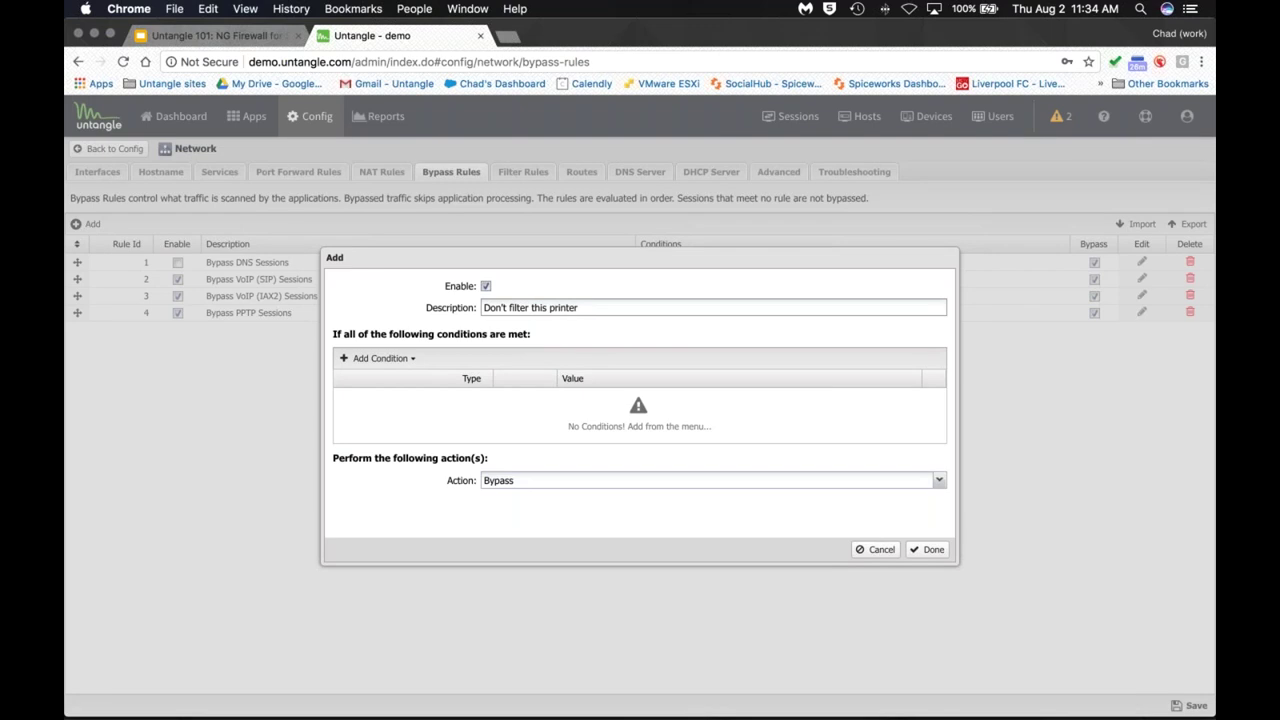
Step: Add the condition Source Address is 192.168.1.12 to the bypass rule, finish it, and return to the apps overview discarding the unsaved rule
key(Tab)
key(space)
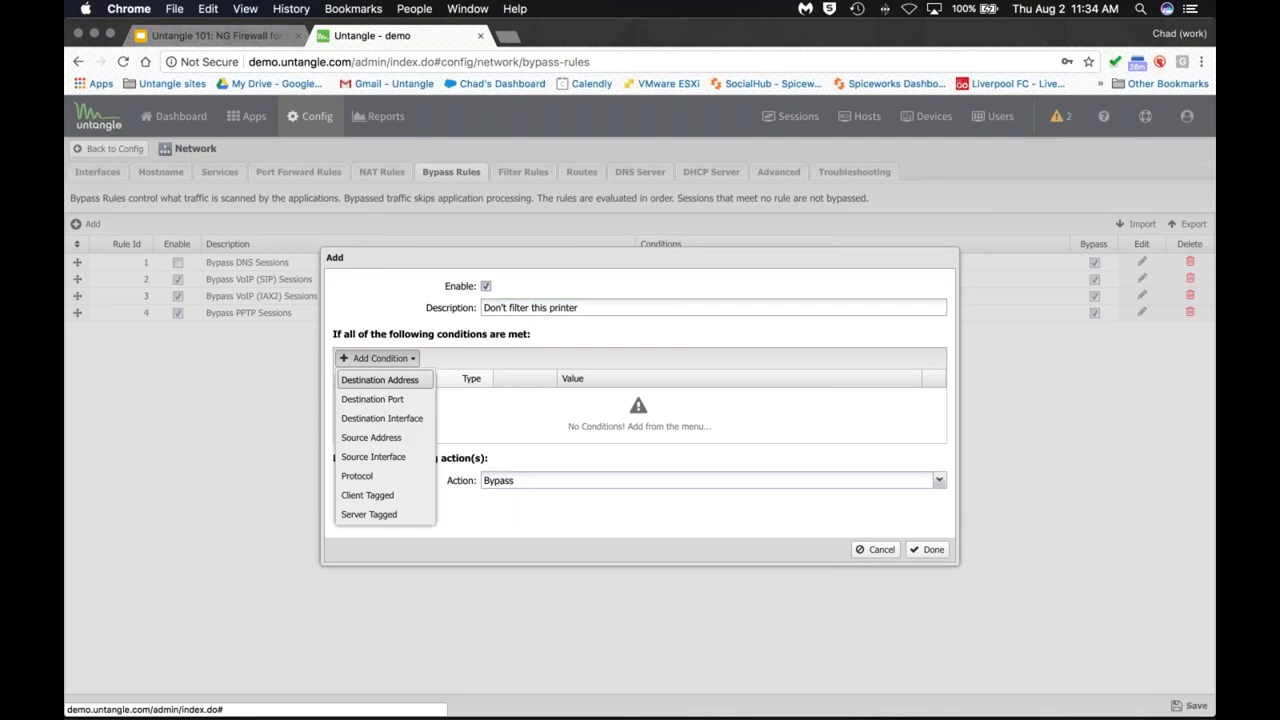
click(388, 437)
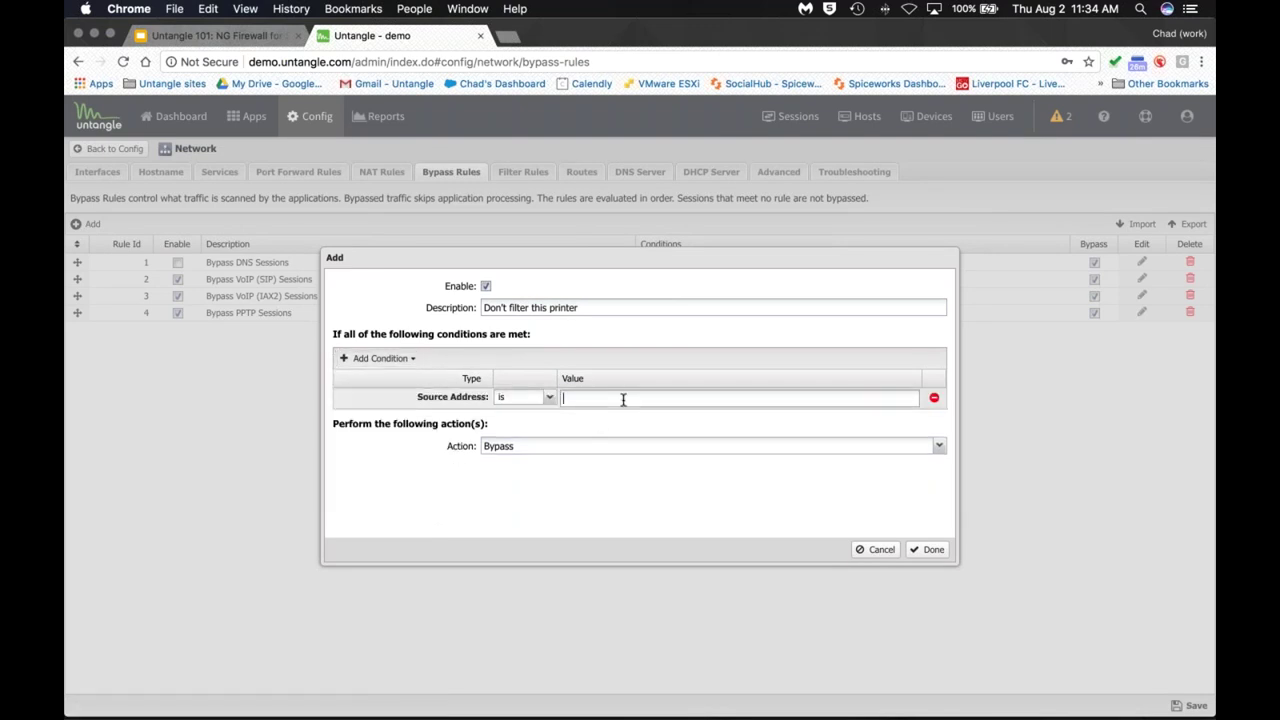
click(623, 399)
text(192.168.)
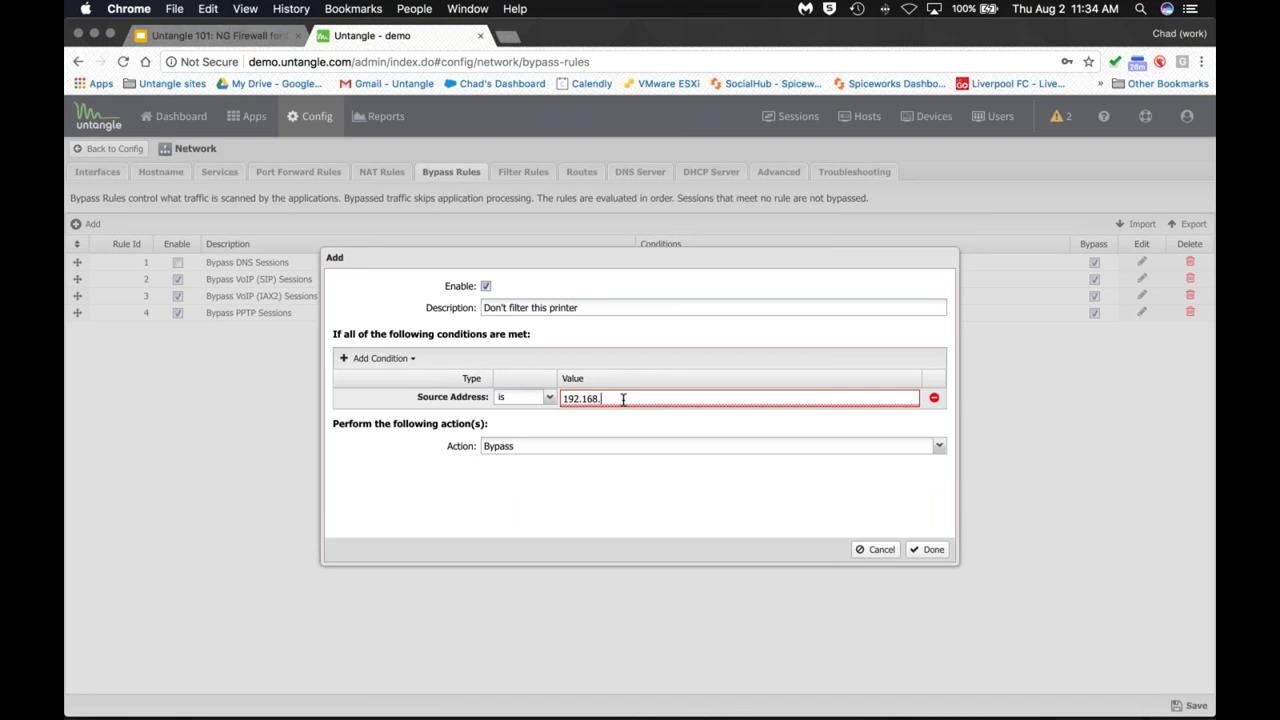
text(1.12)
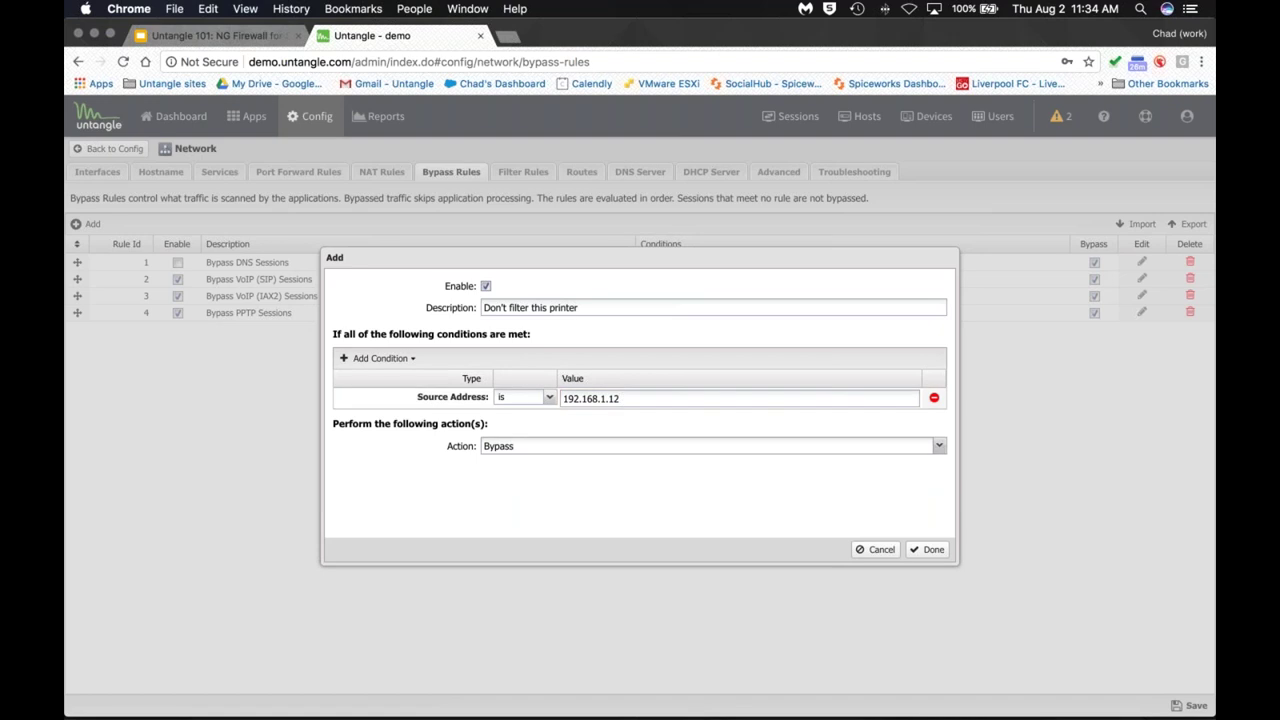
key(Return)
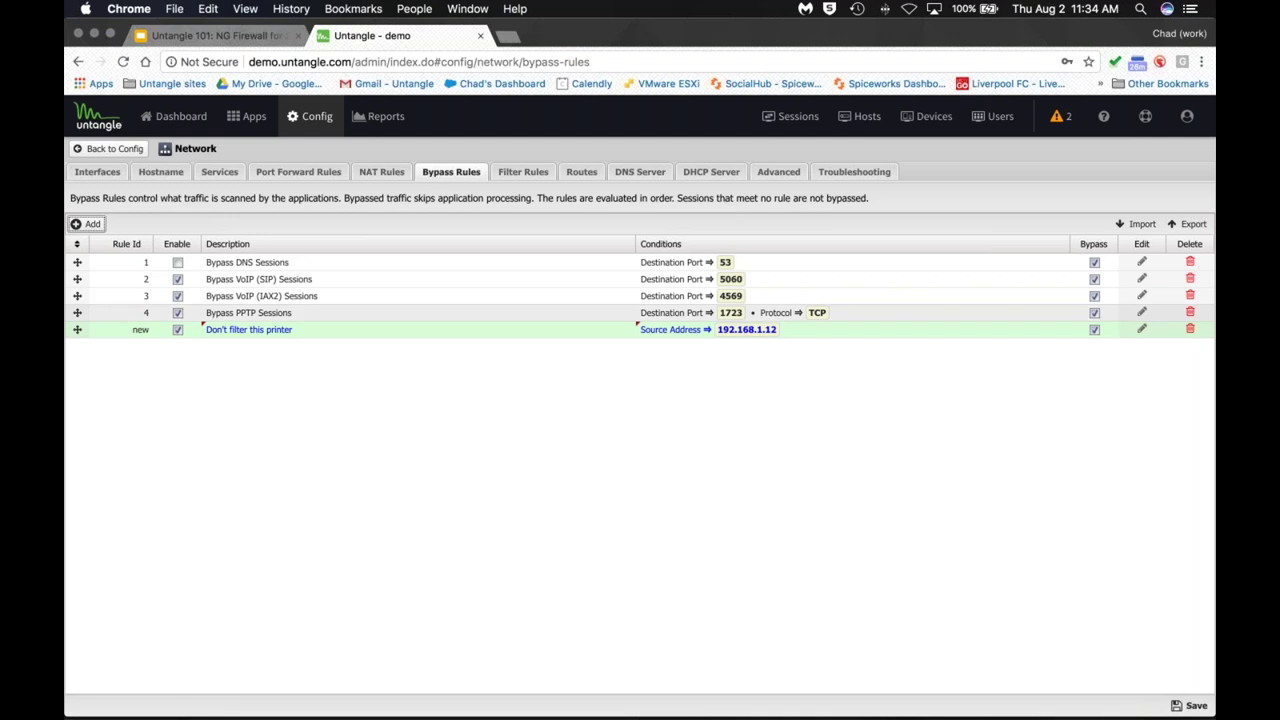
click(251, 116)
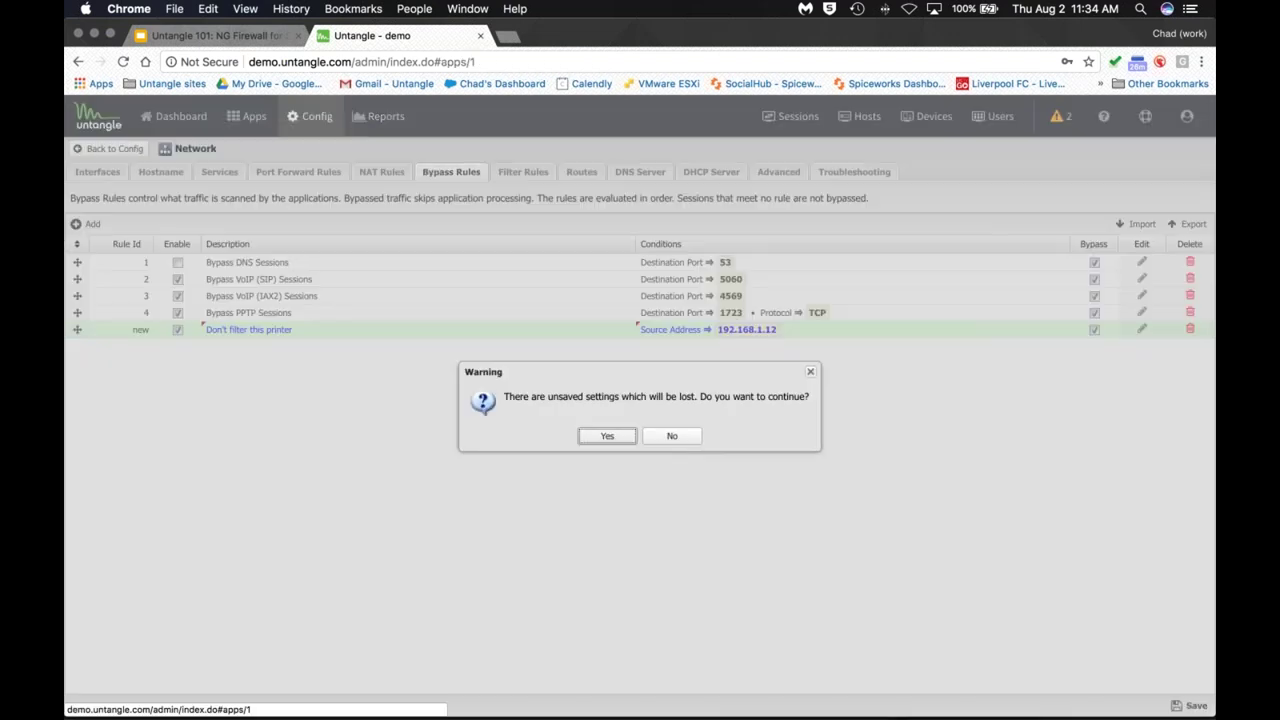
click(602, 437)
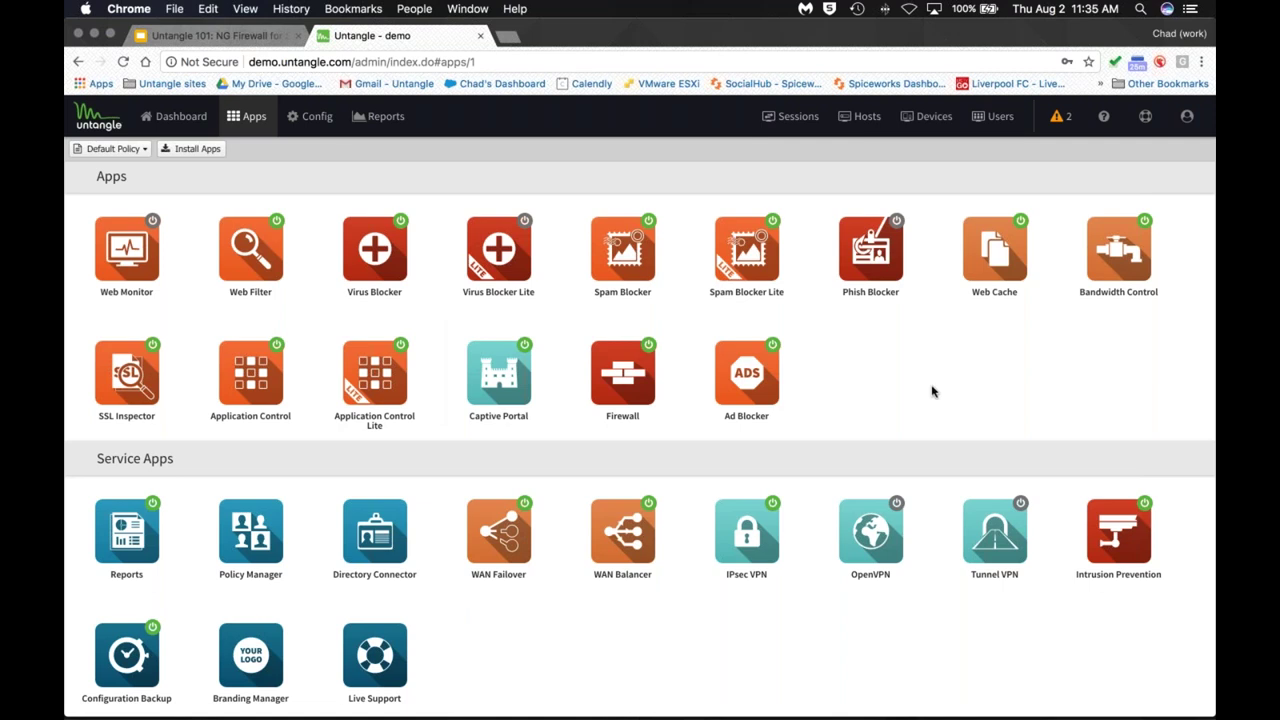
Step: Examine the parent choices for a new policy in Policy Manager, and cancel without creating the policy
click(250, 531)
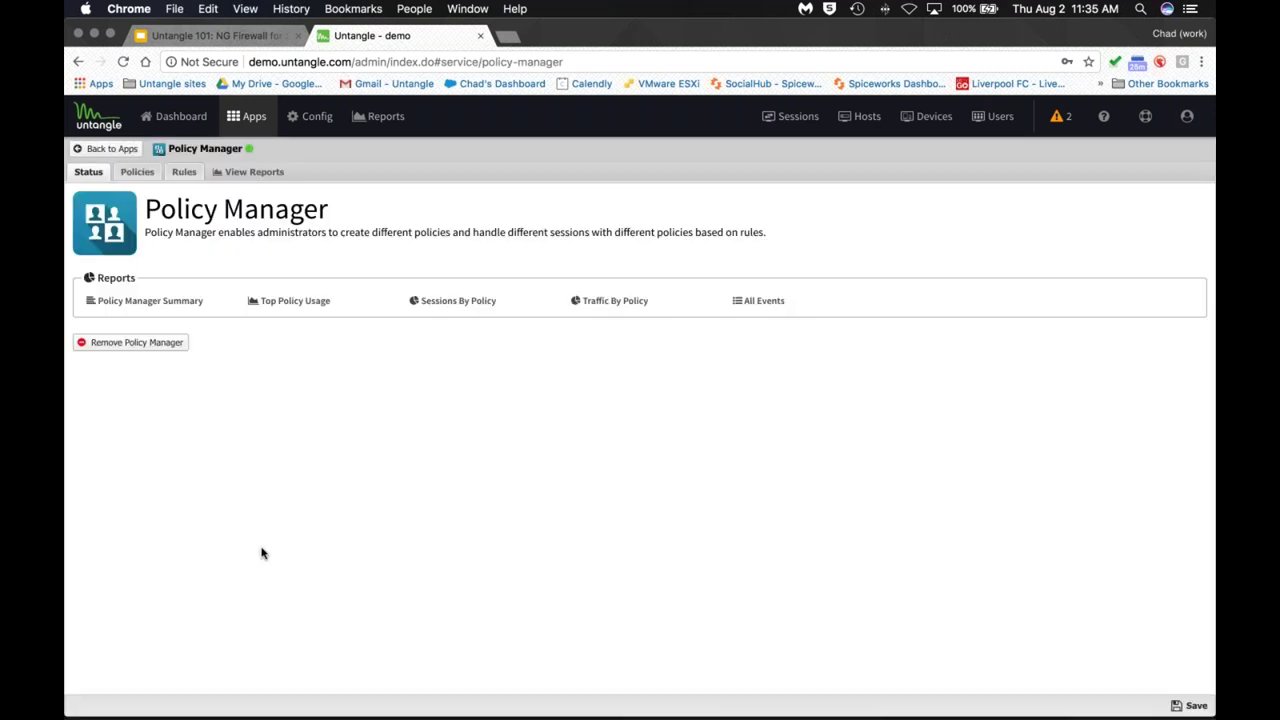
click(136, 176)
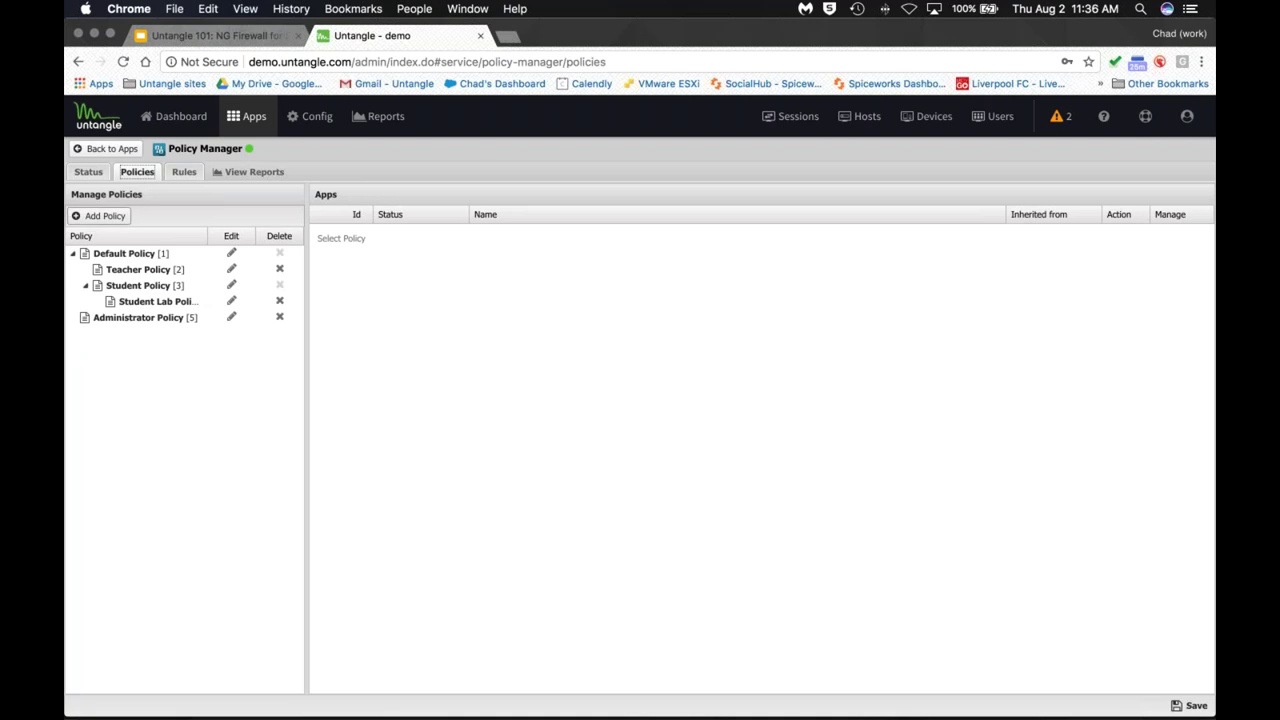
click(120, 216)
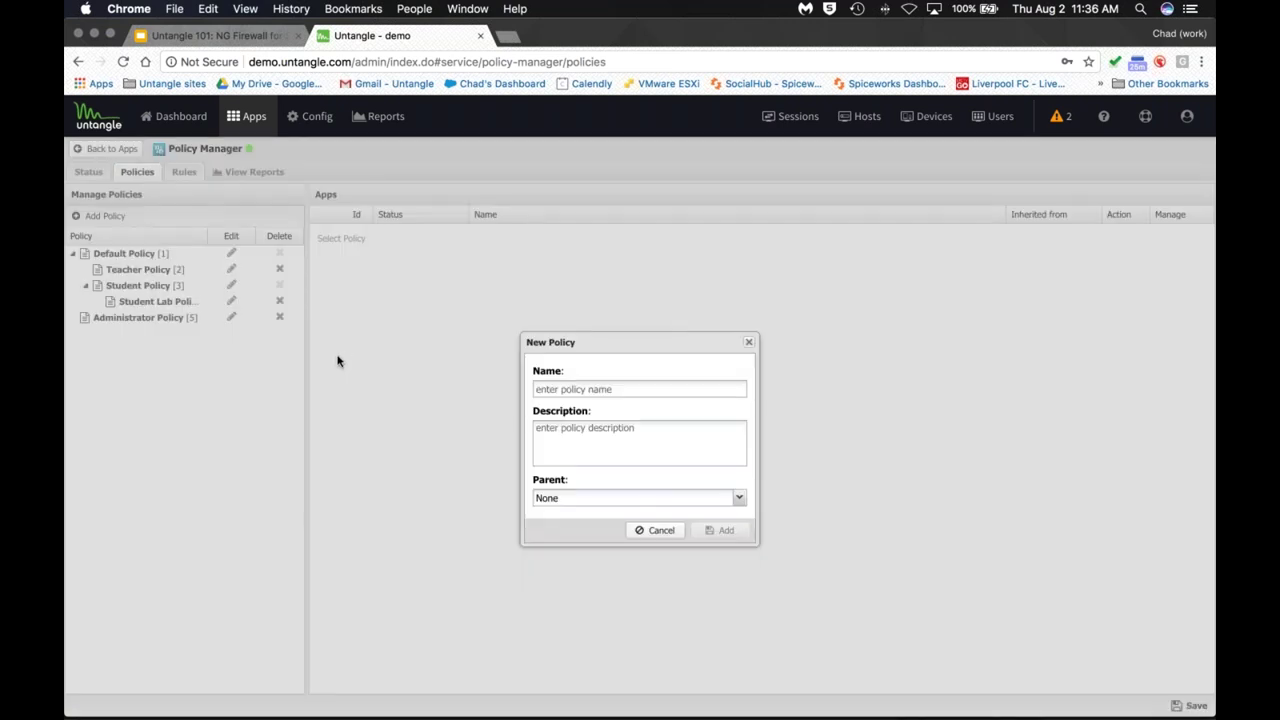
click(560, 497)
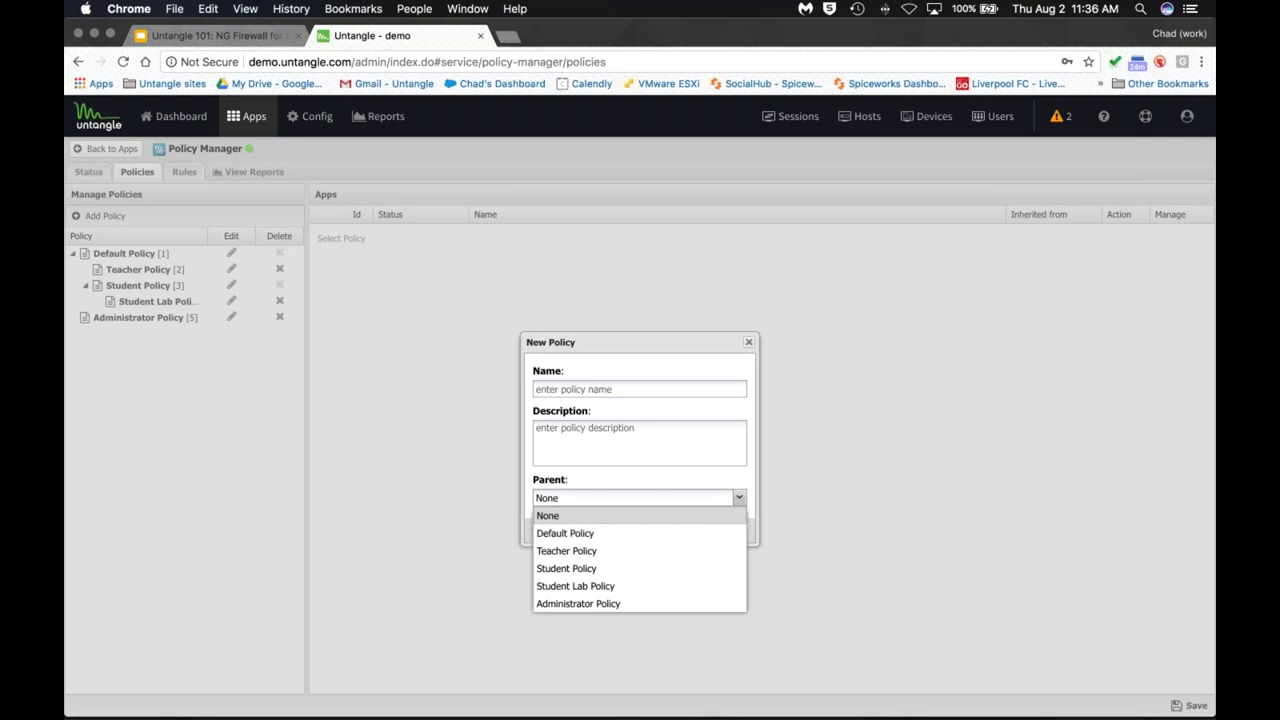
click(586, 515)
click(654, 529)
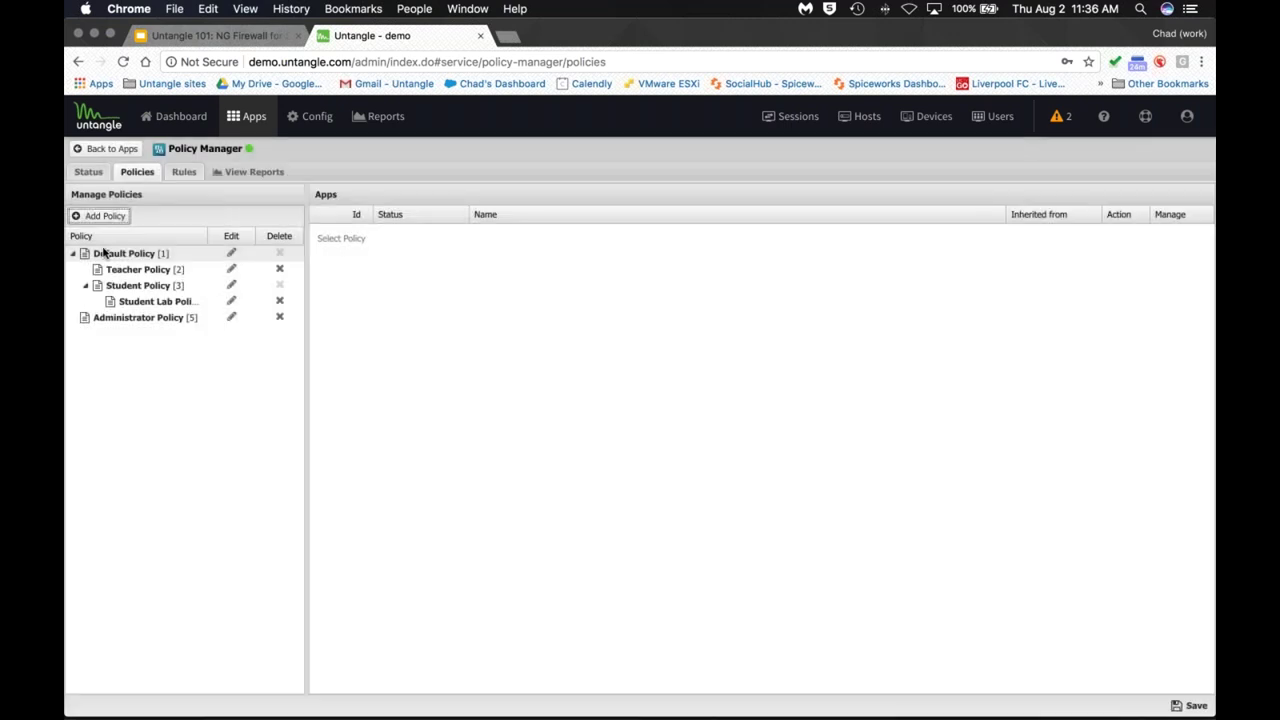
Step: View the apps of the Default Policy and Teacher Policy in Policy Manager, and switch the apps overview to Teacher Policy
click(104, 254)
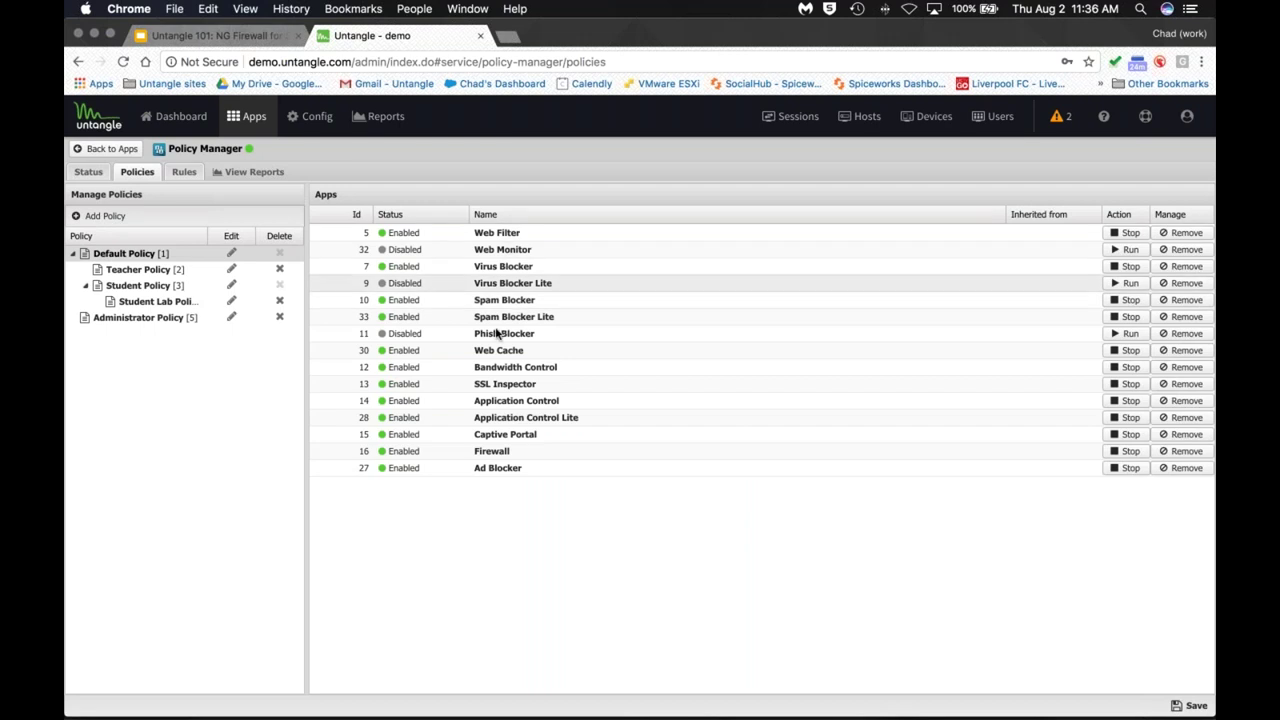
click(130, 270)
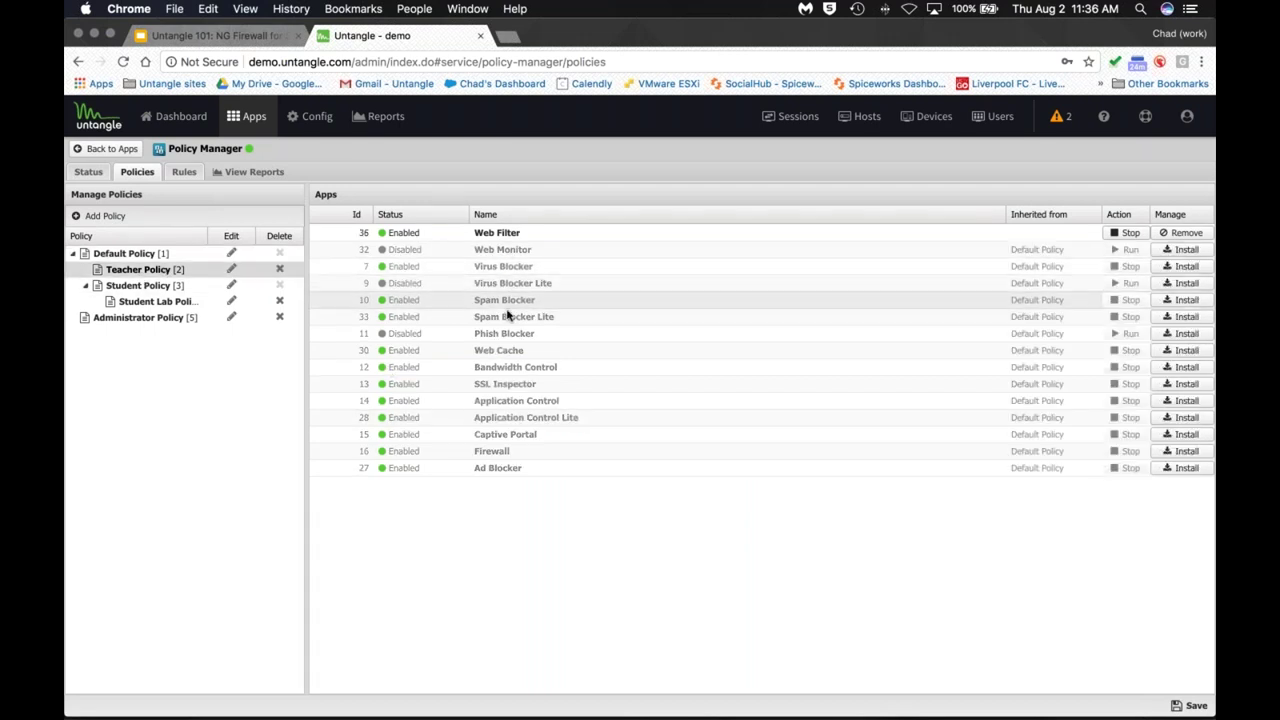
click(240, 116)
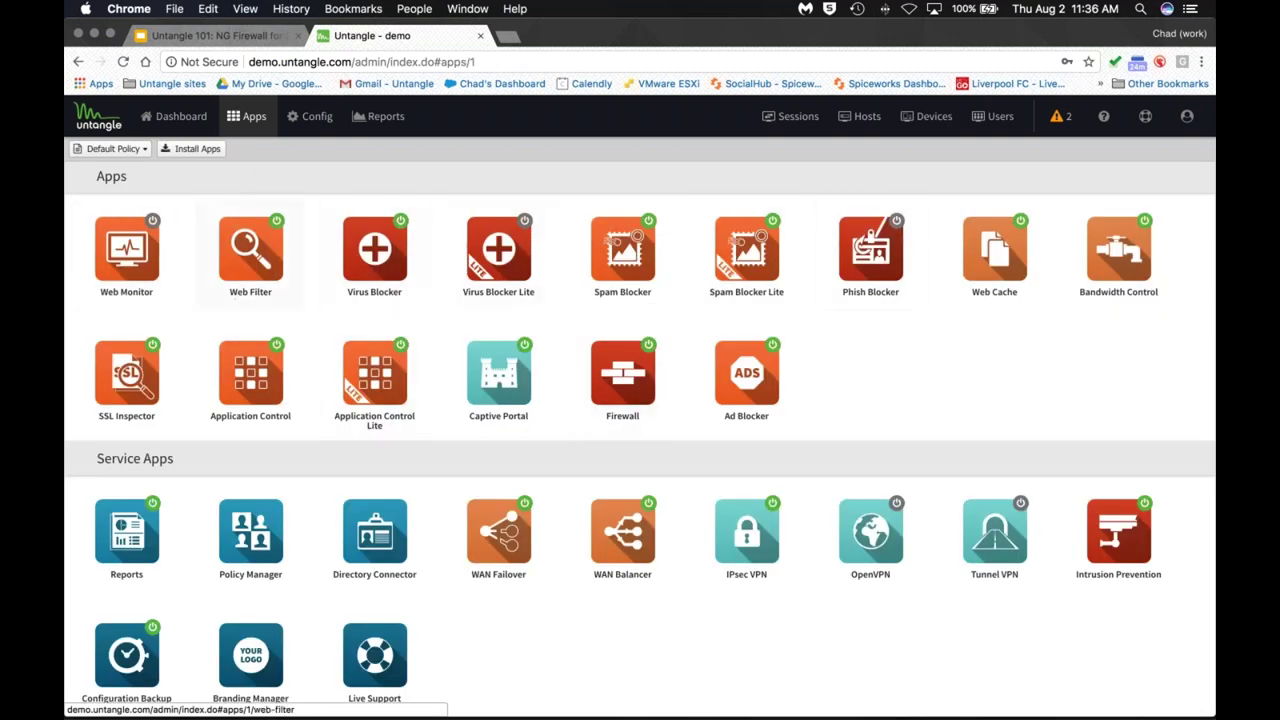
click(110, 148)
click(110, 186)
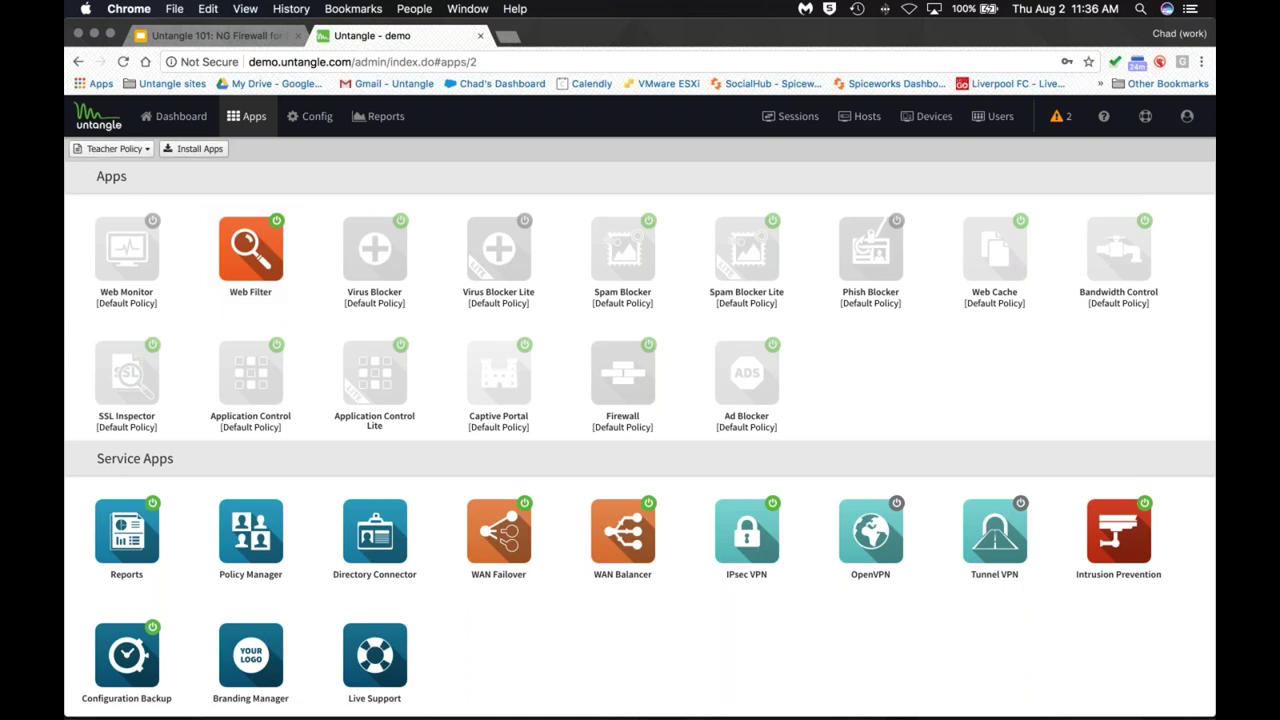
Step: View the apps available to install for Teacher Policy, return to the apps overview, and open policy management
click(200, 150)
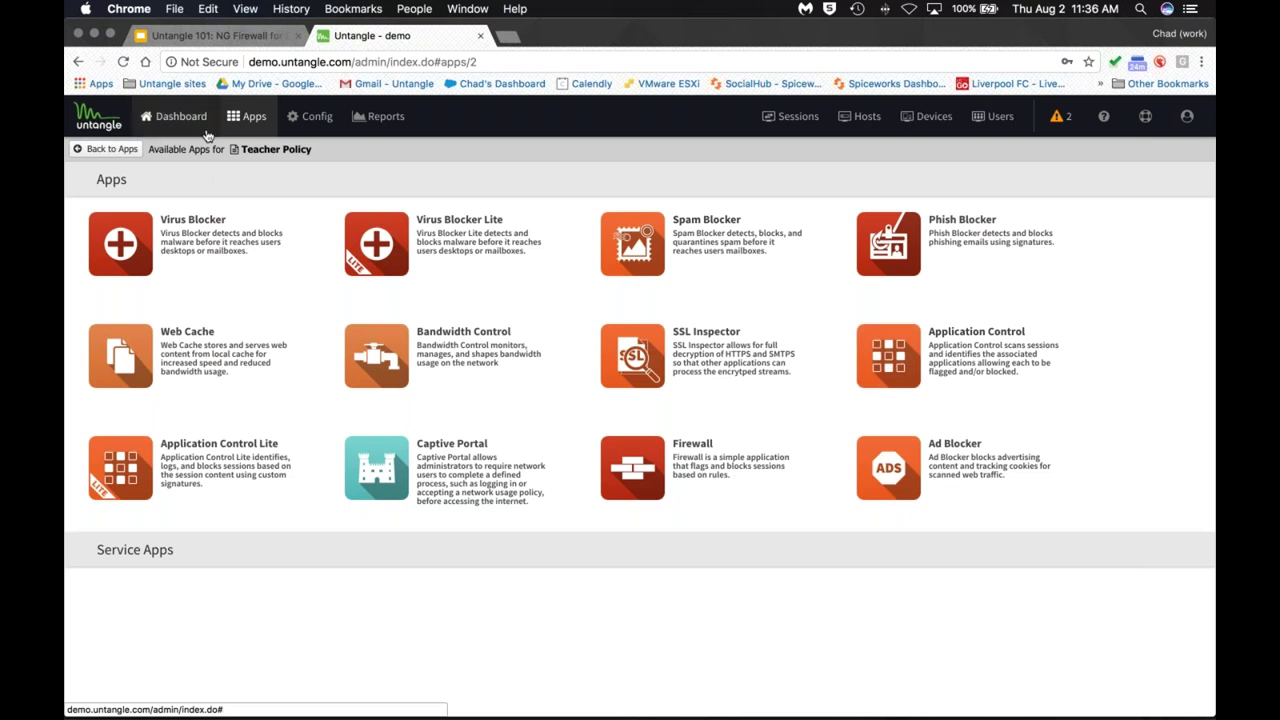
click(110, 150)
click(115, 149)
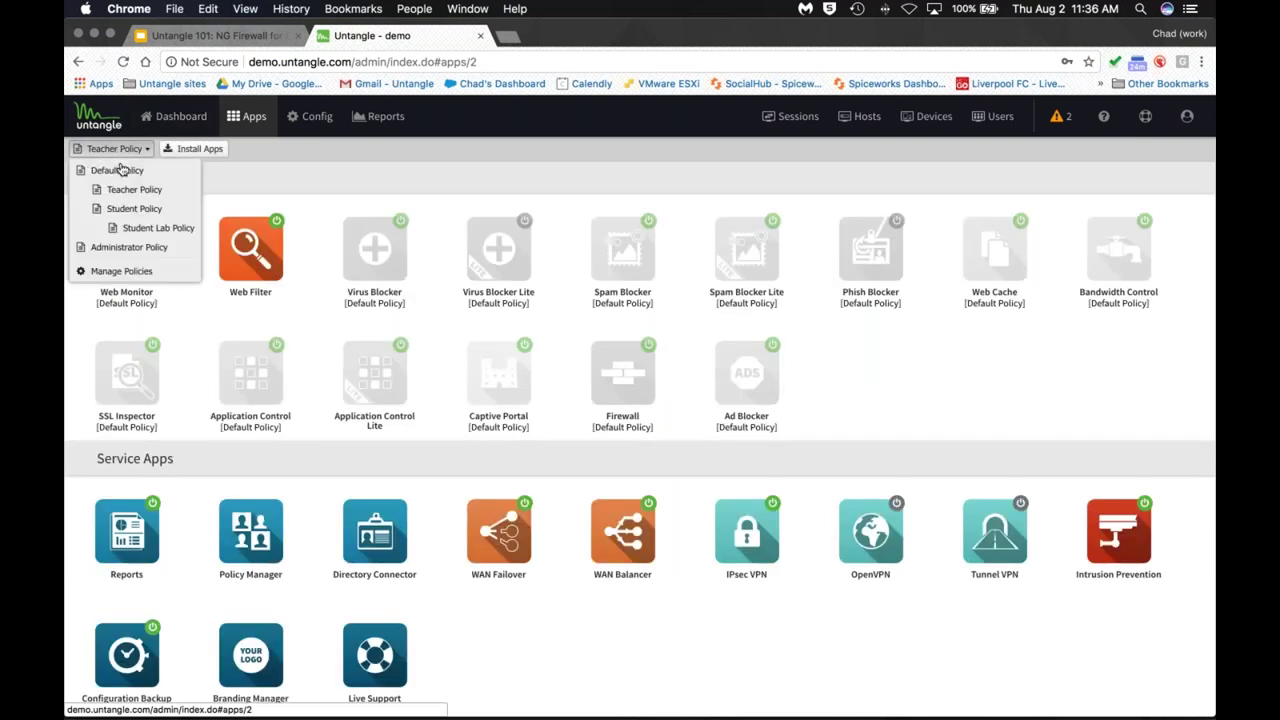
click(170, 273)
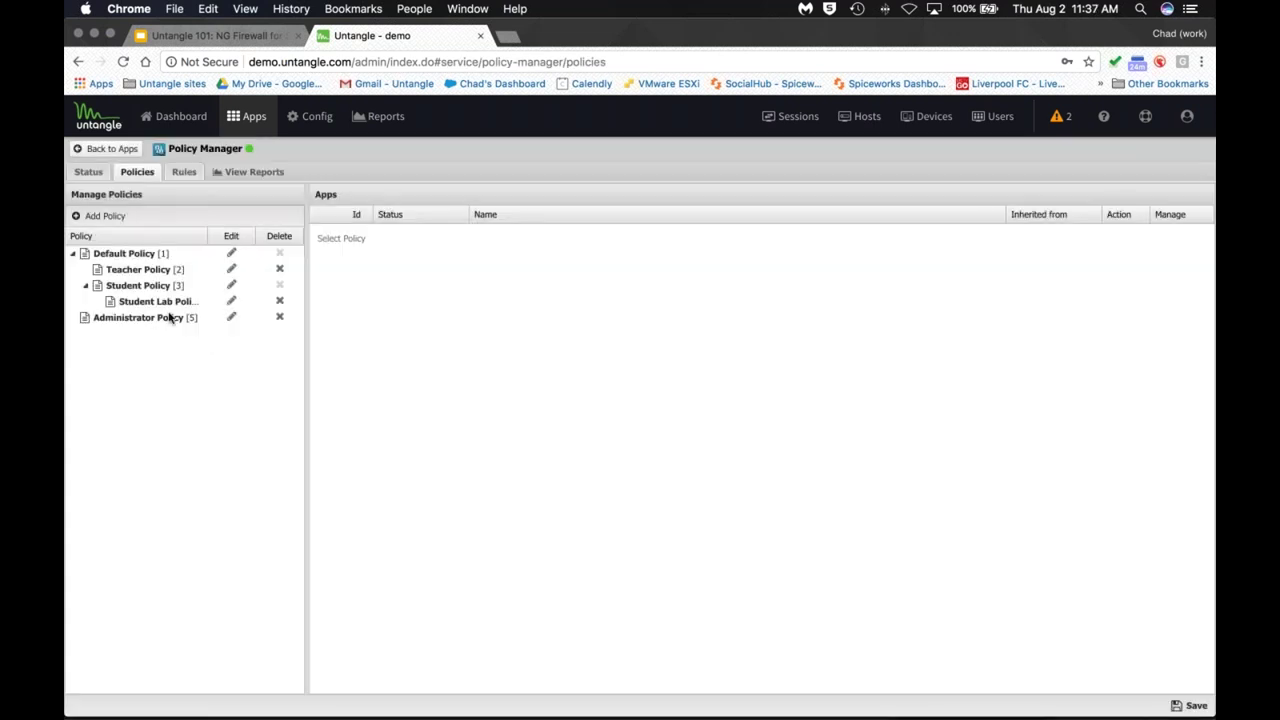
Step: Start a new Policy Manager rule and examine its available condition types and target policy choices
click(184, 172)
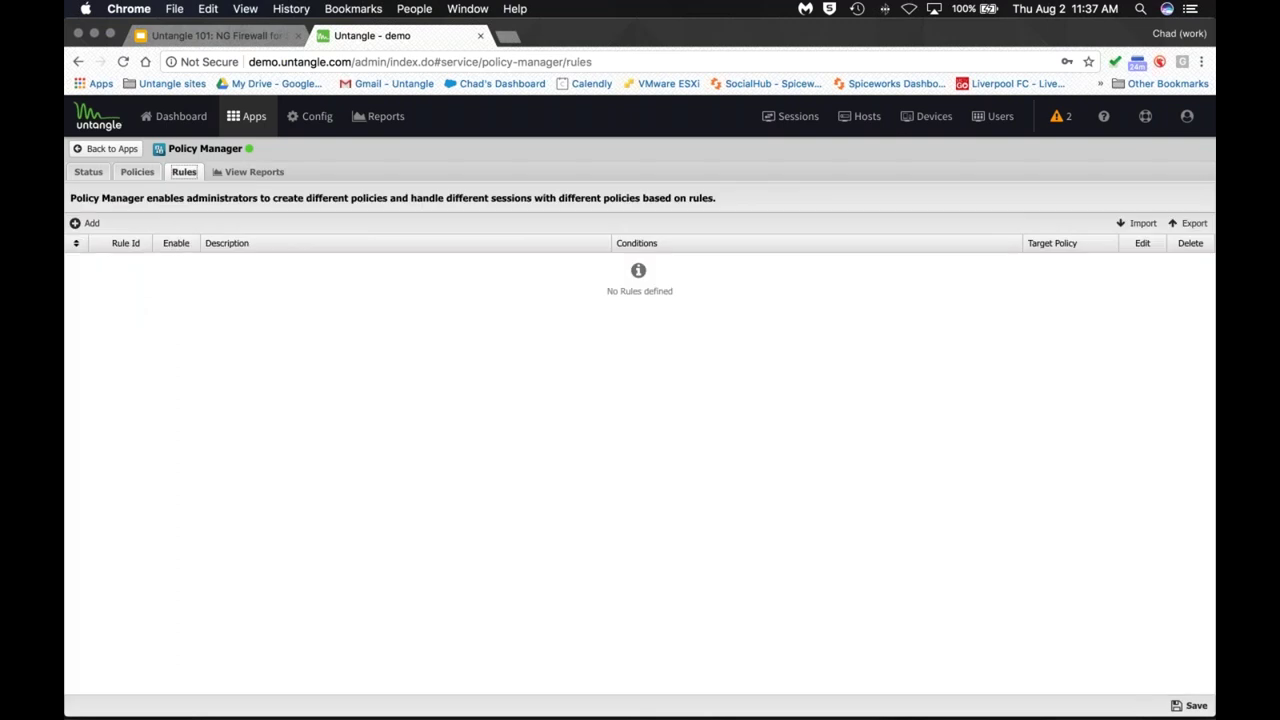
click(86, 223)
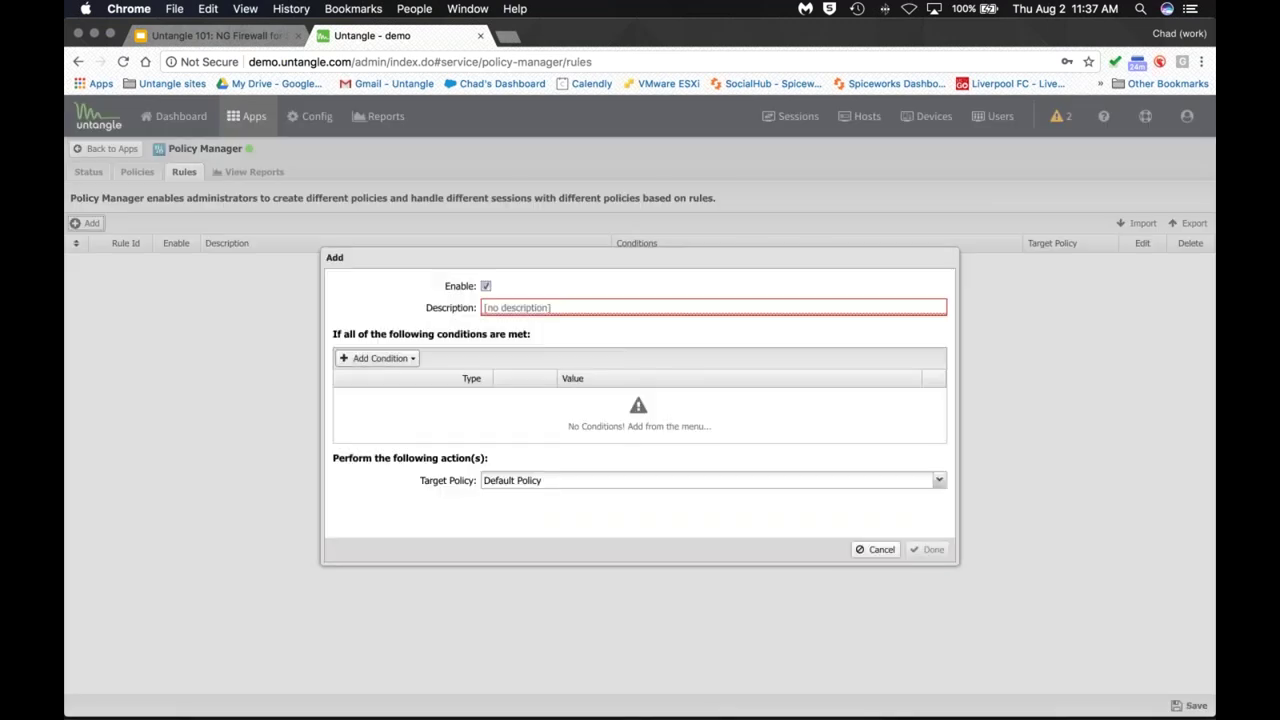
click(378, 358)
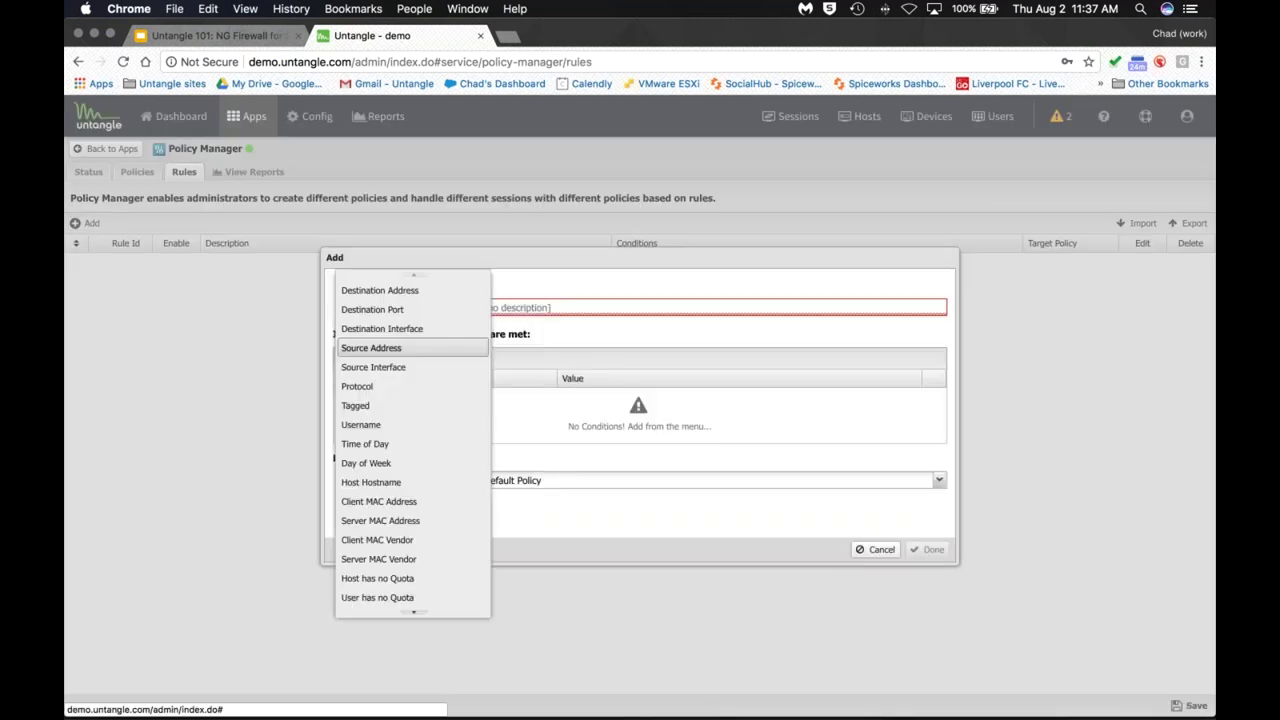
scroll(430, 468, down, 5)
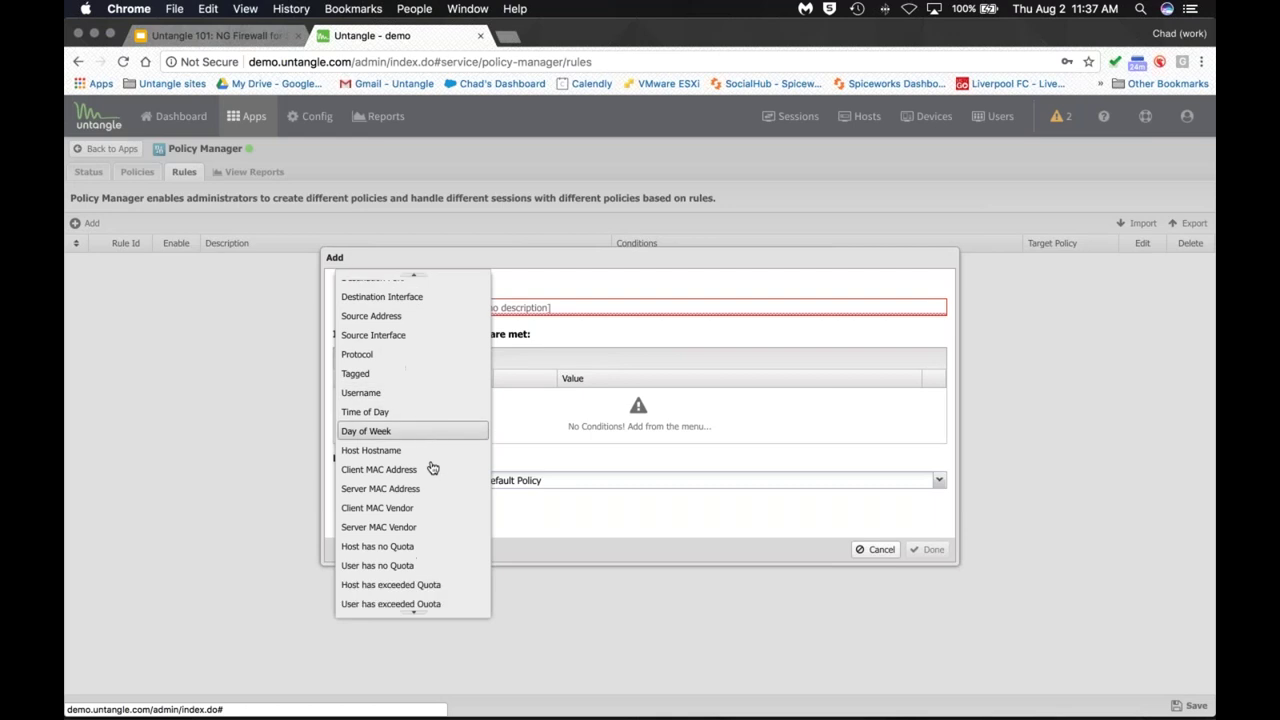
scroll(414, 410, up, 5)
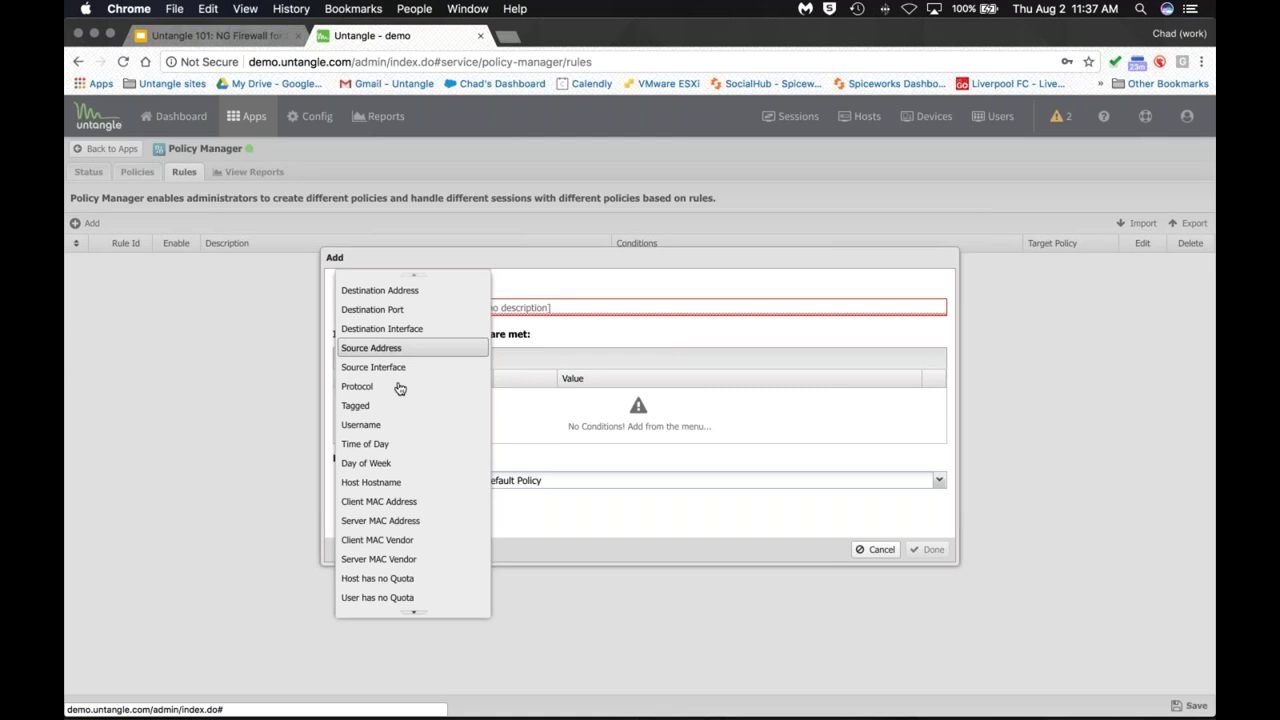
scroll(427, 443, down, 5)
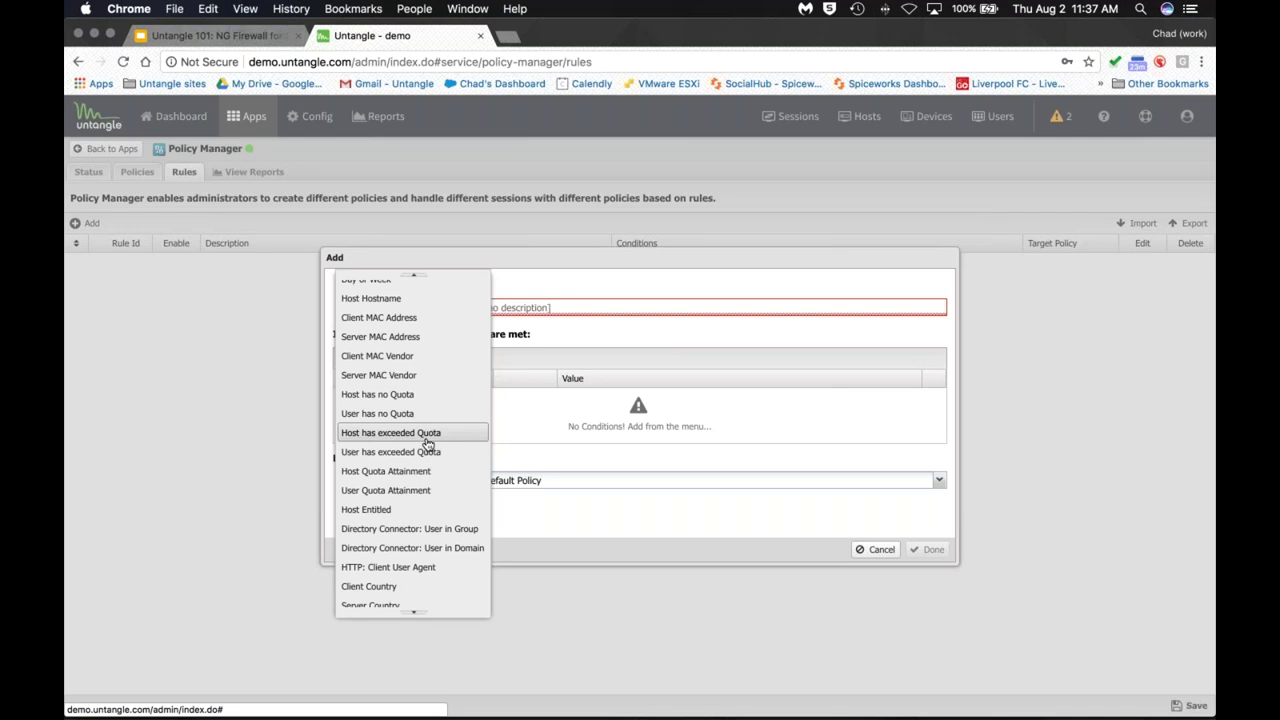
scroll(427, 443, down, 1)
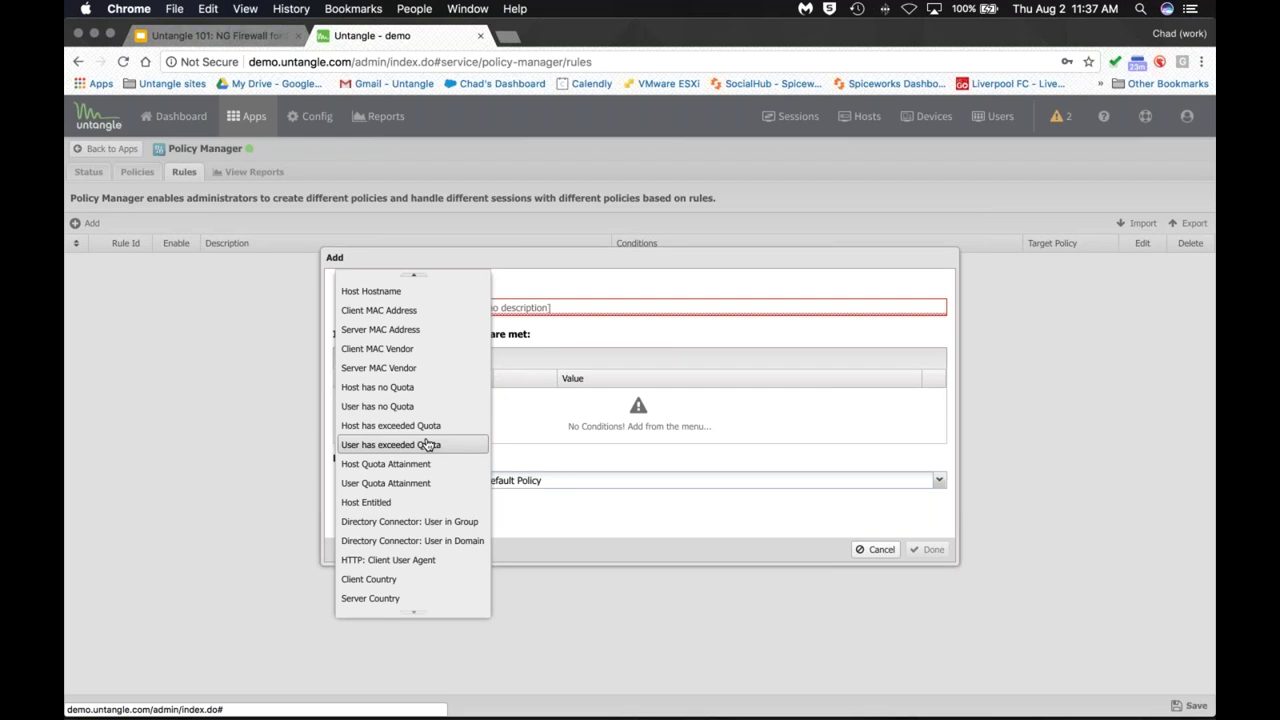
key(Escape)
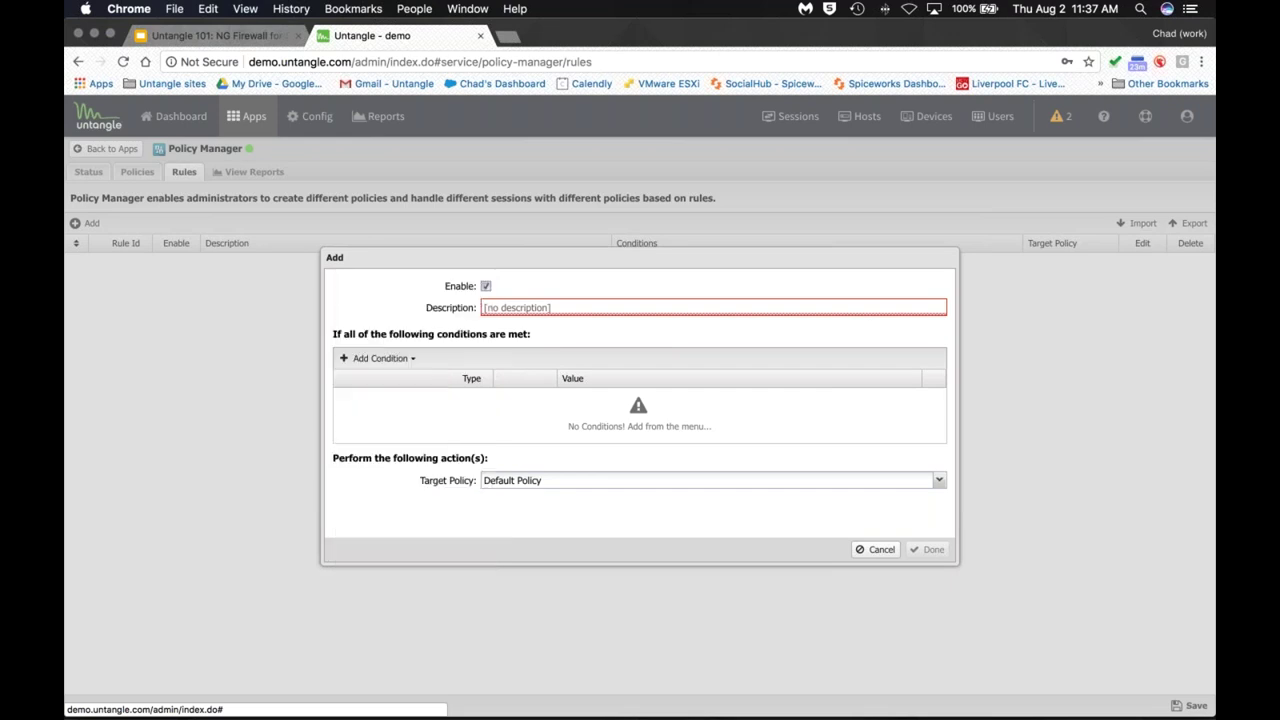
click(620, 481)
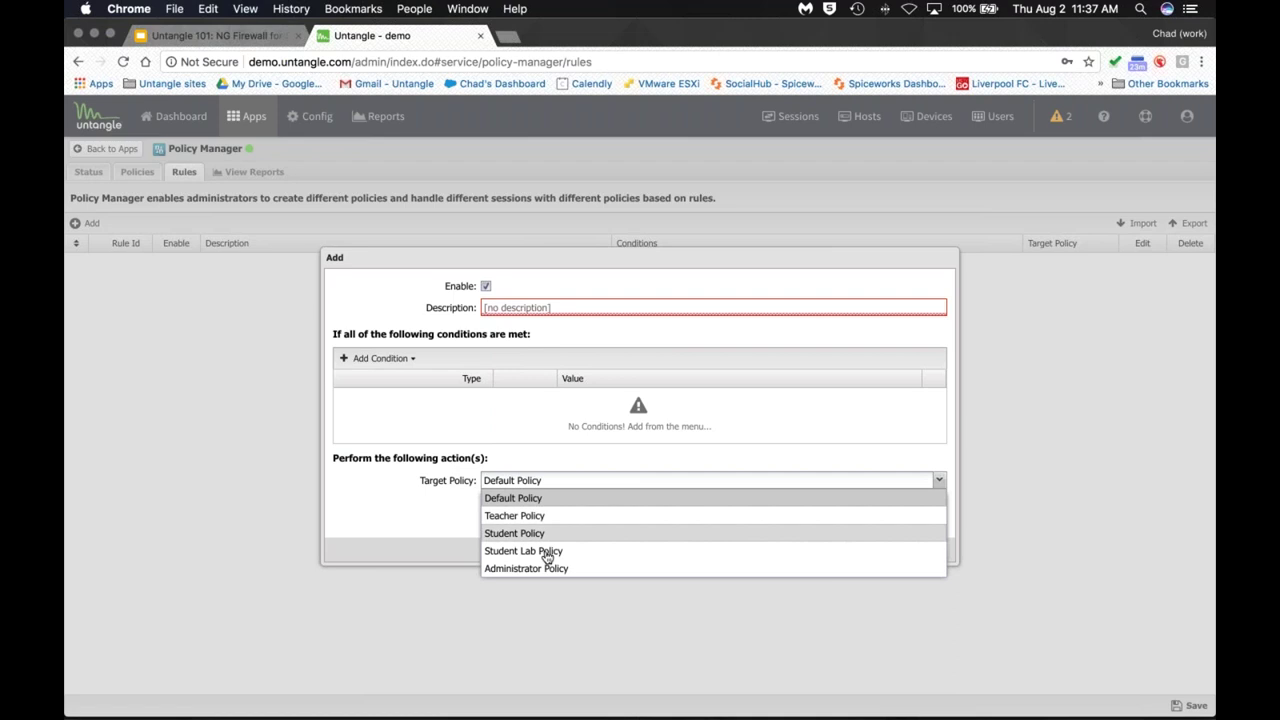
Step: Describe the new rule as Teachers only and add the condition Directory Connector: User in Group is Teachers
click(597, 310)
text(Teachers only)
key(Tab)
key(Return)
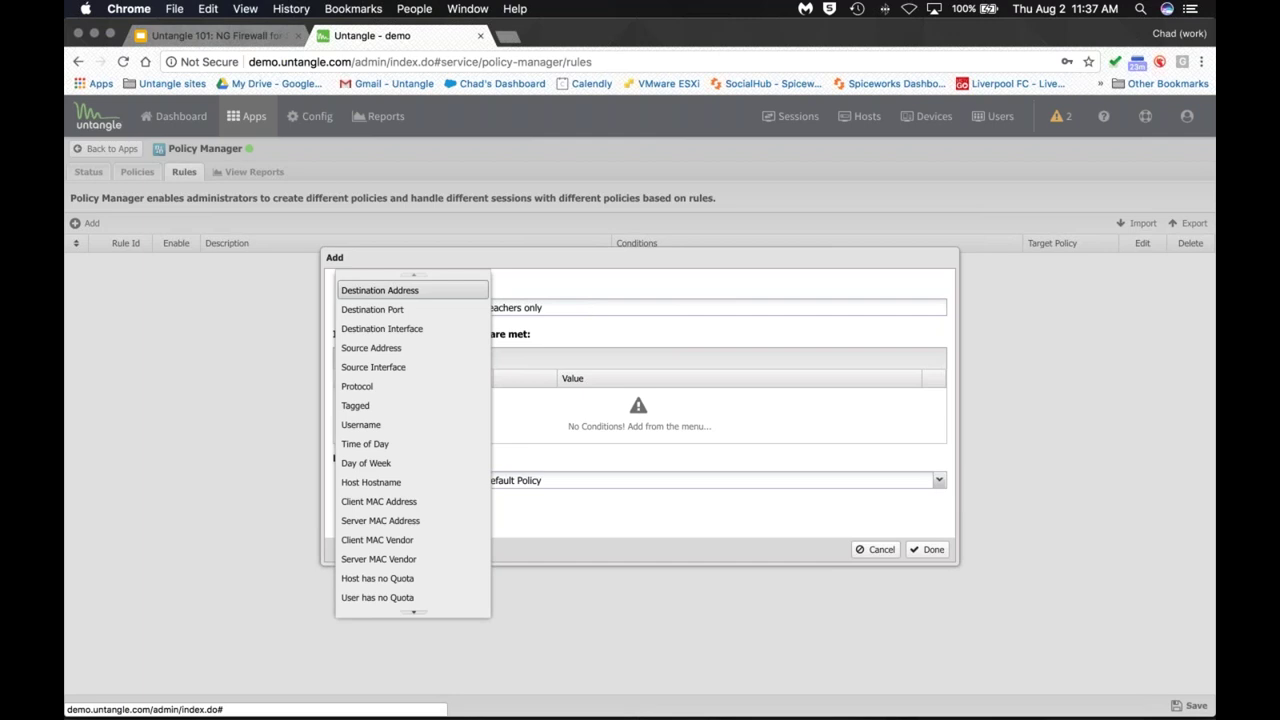
scroll(423, 520, down, 5)
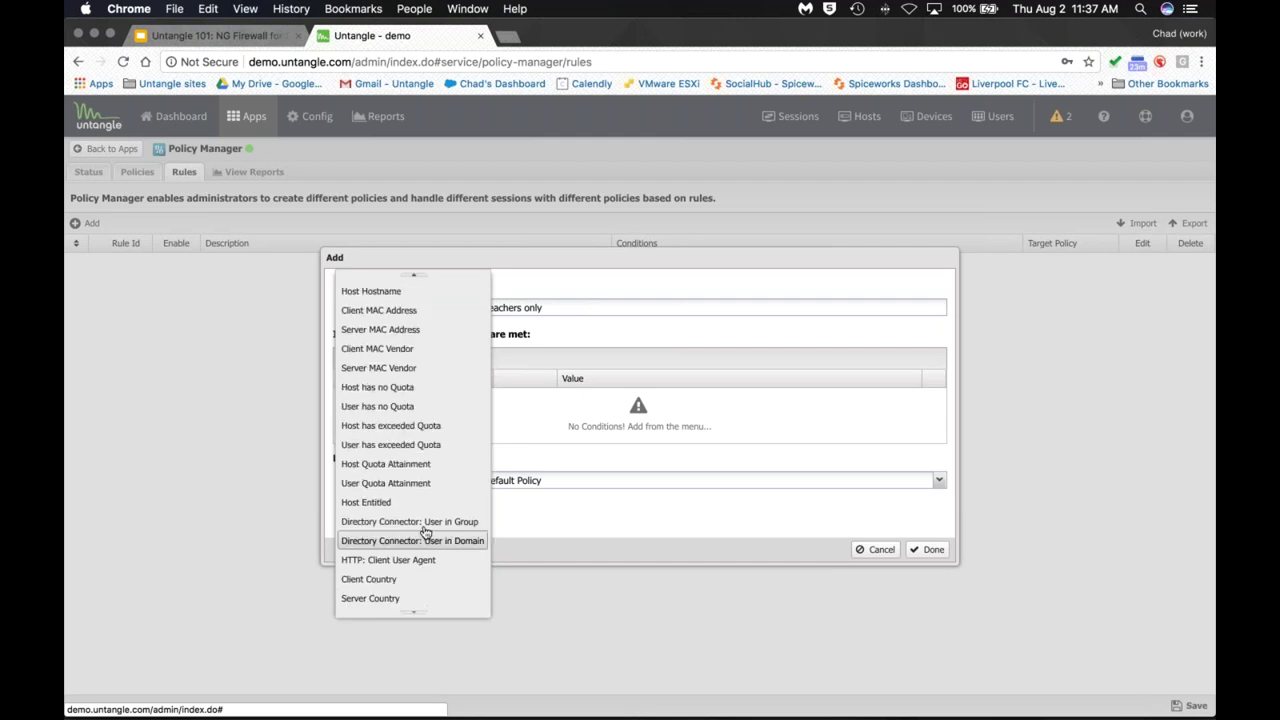
click(423, 535)
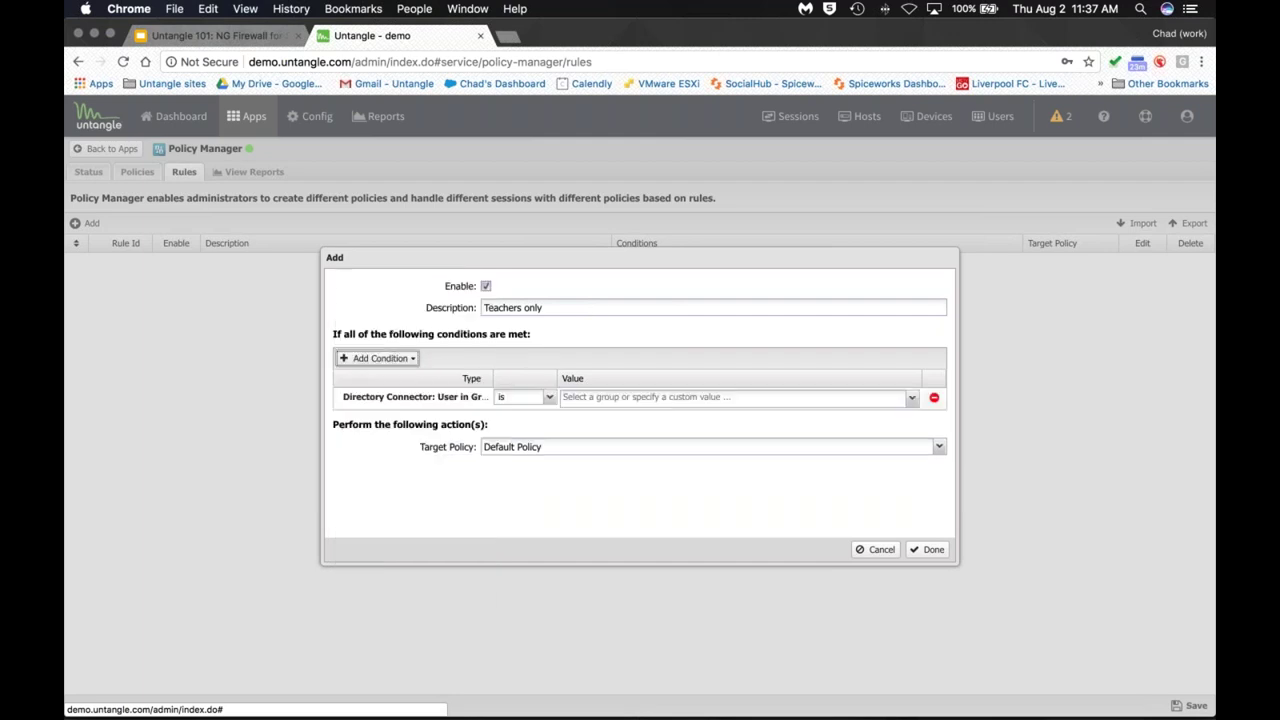
click(634, 397)
text(Teachers)
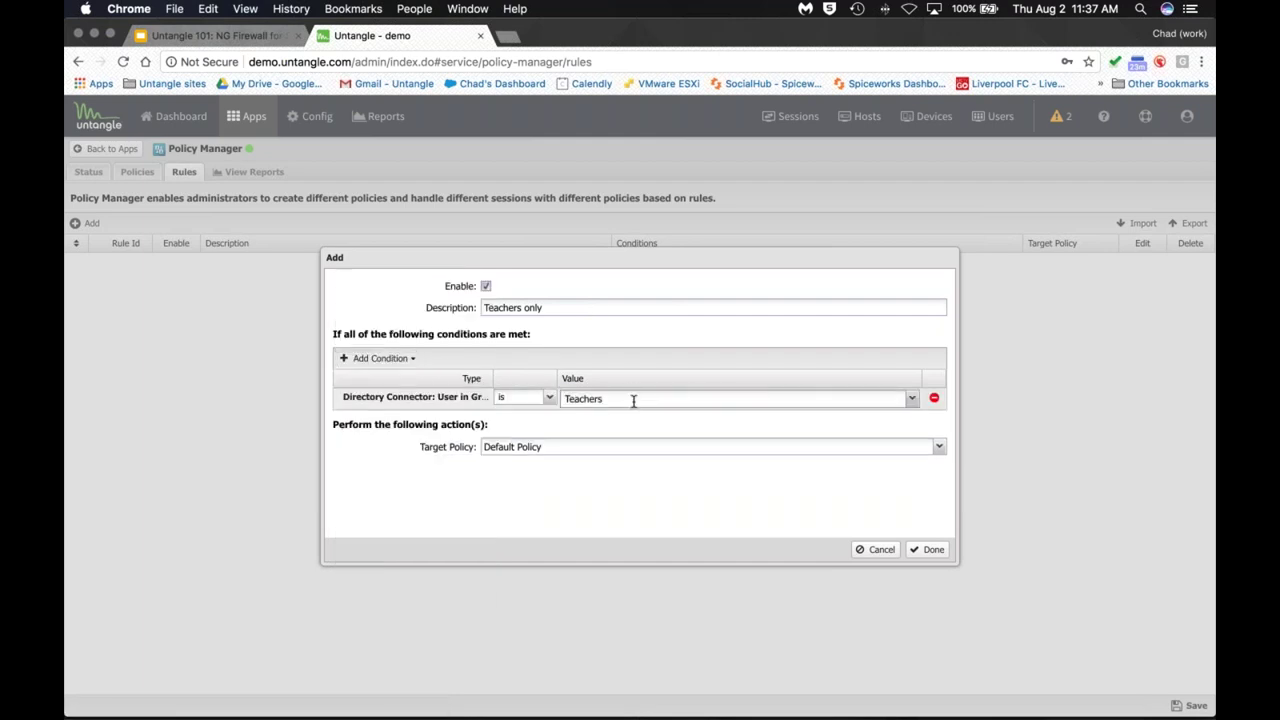
Step: Set the rule's target policy to Teacher Policy, and cancel without adding the rule
click(560, 447)
click(540, 484)
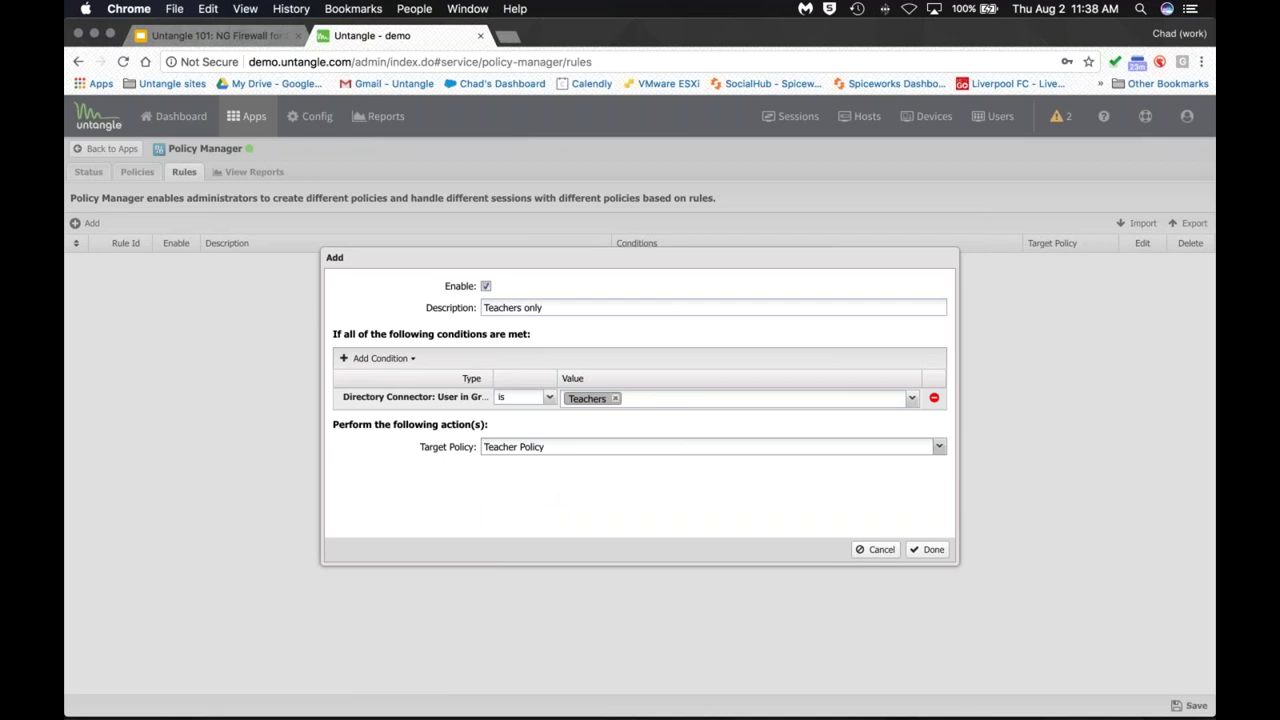
key(Escape)
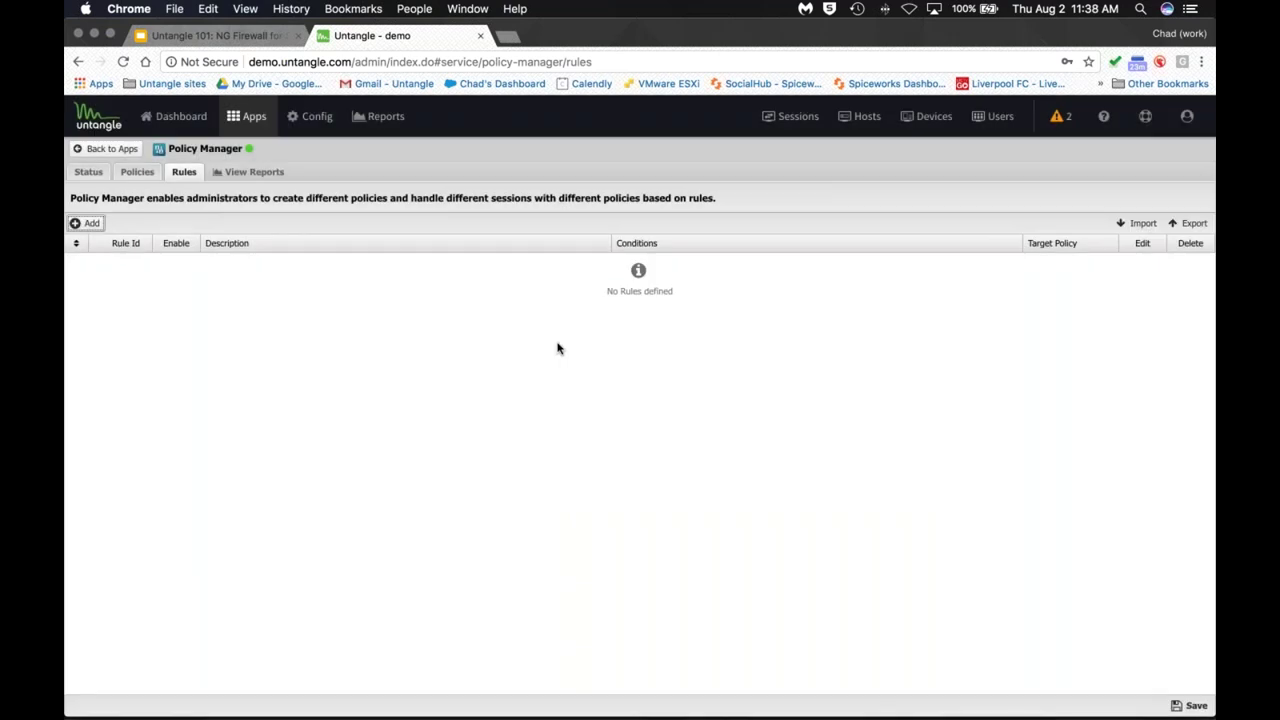
Step: Return to the apps overview and switch it to Default Policy
click(240, 118)
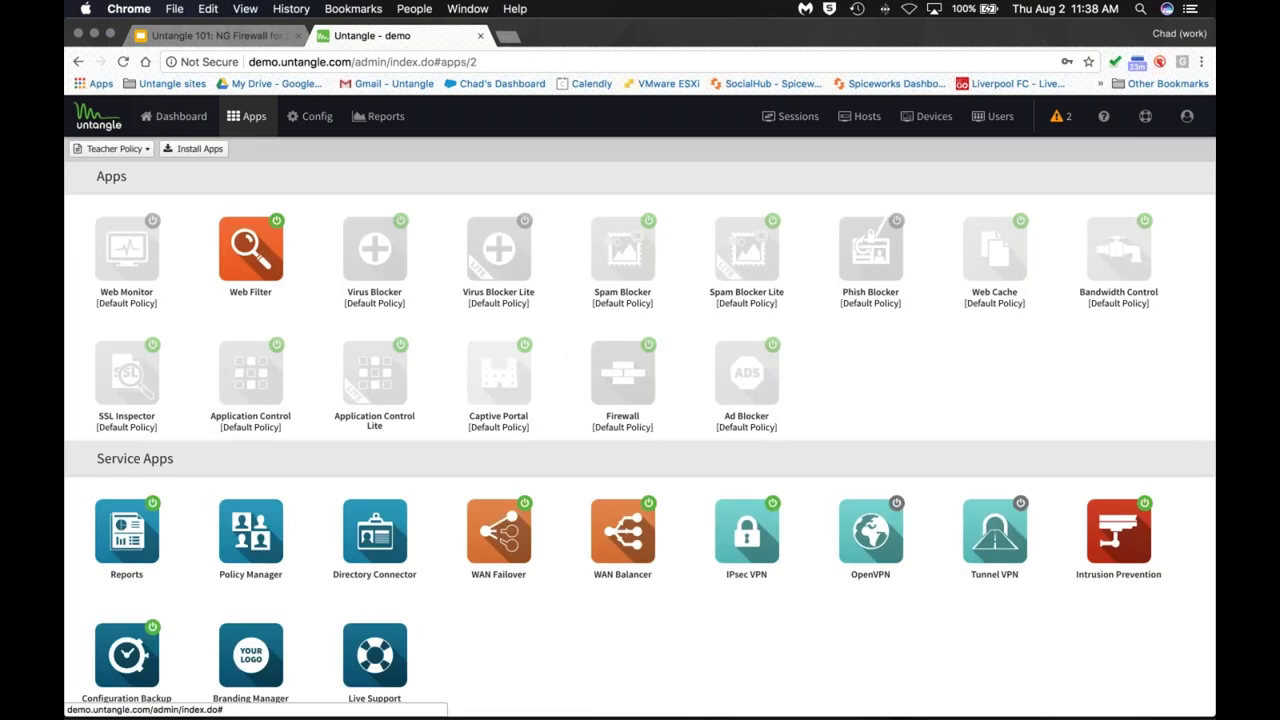
click(112, 148)
click(84, 166)
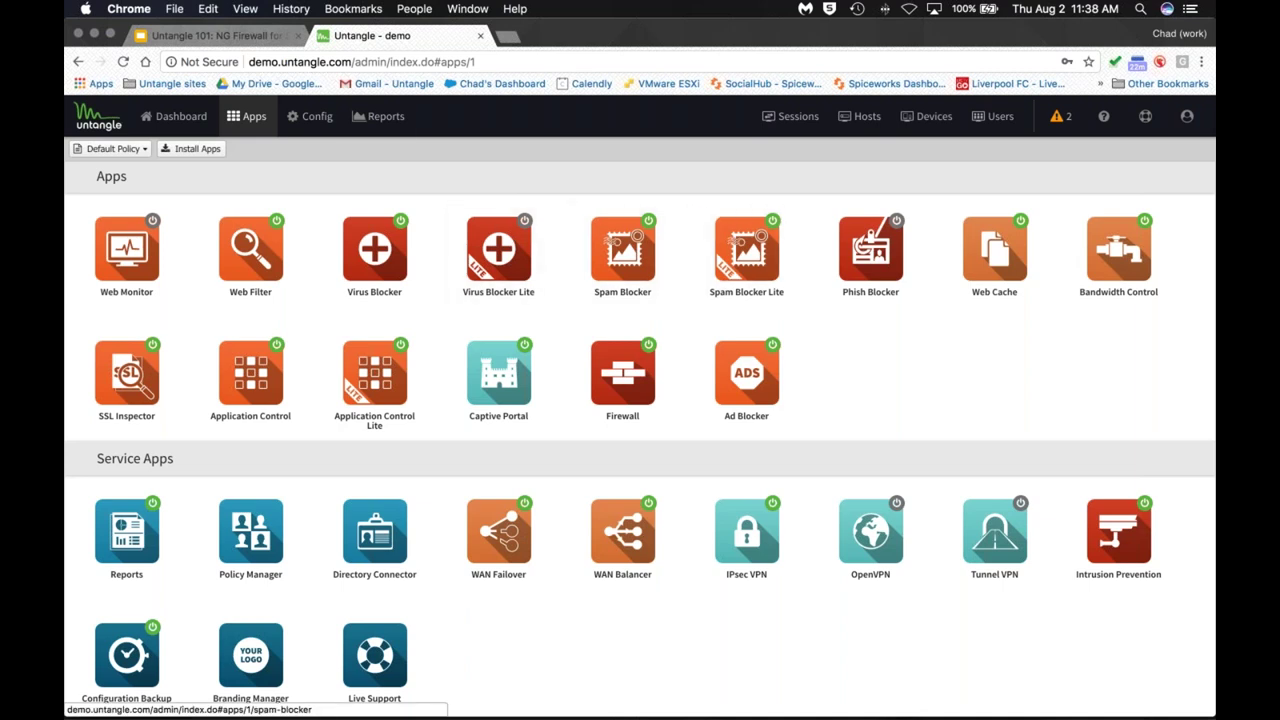
Step: View the configuration categories and go back to the dashboard
click(312, 118)
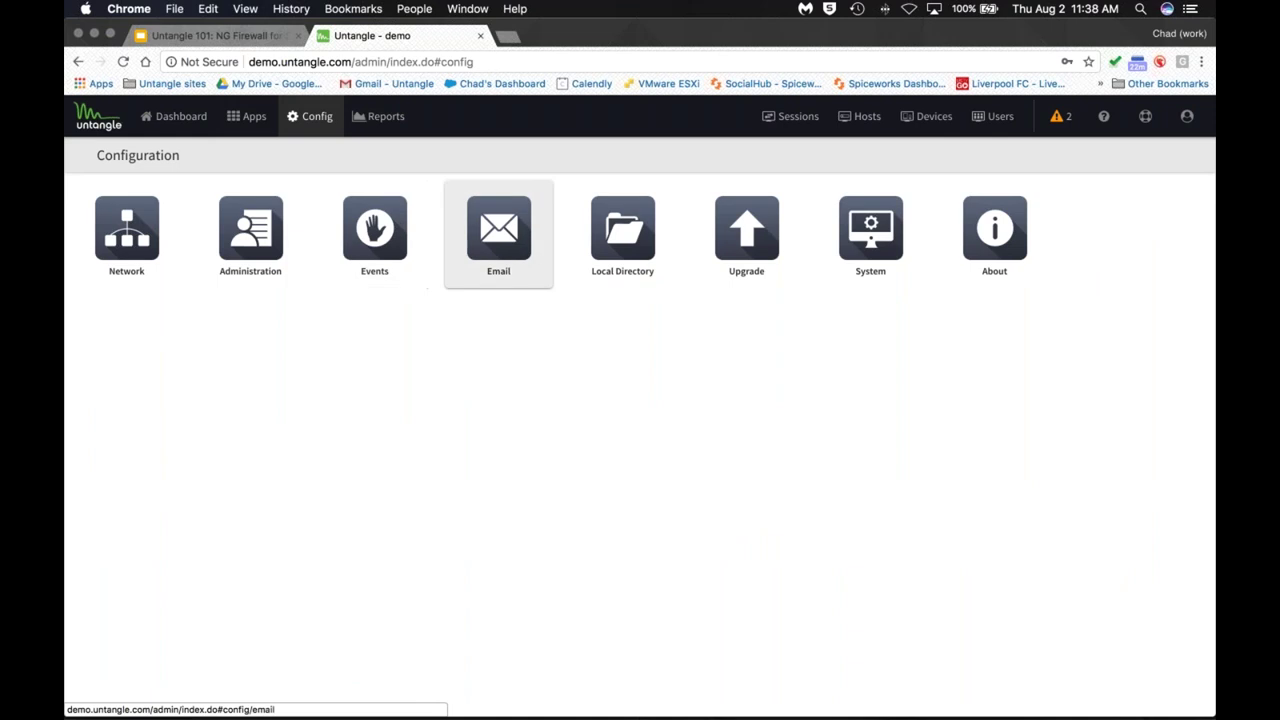
click(232, 120)
click(183, 121)
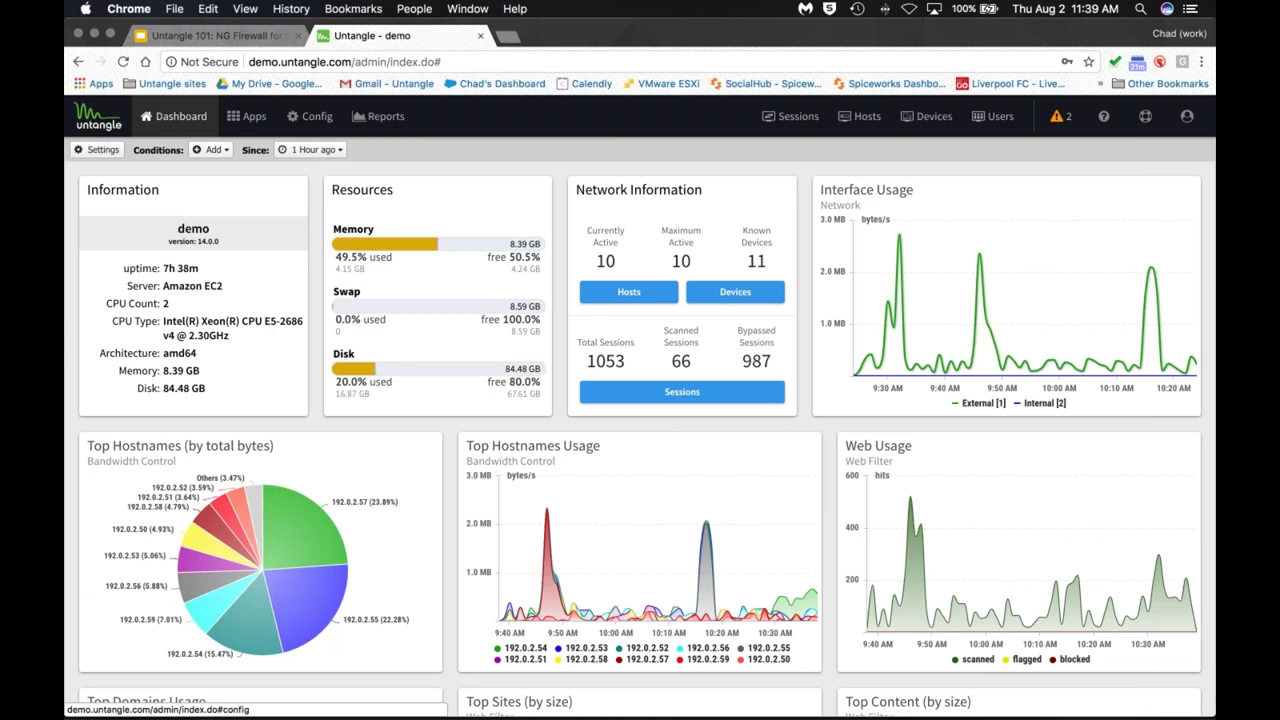
Step: Switch to the Google Slides presentation, present the Demonstration slide full screen, and exit the slideshow
click(213, 35)
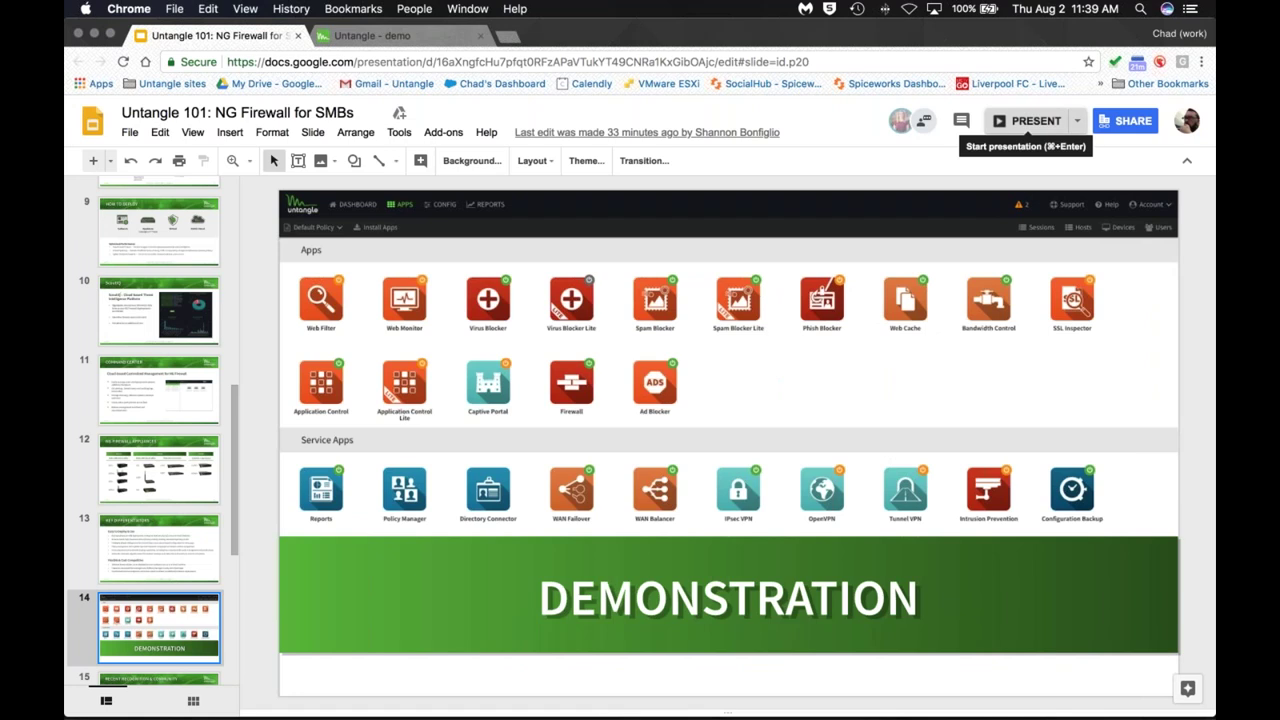
click(1030, 120)
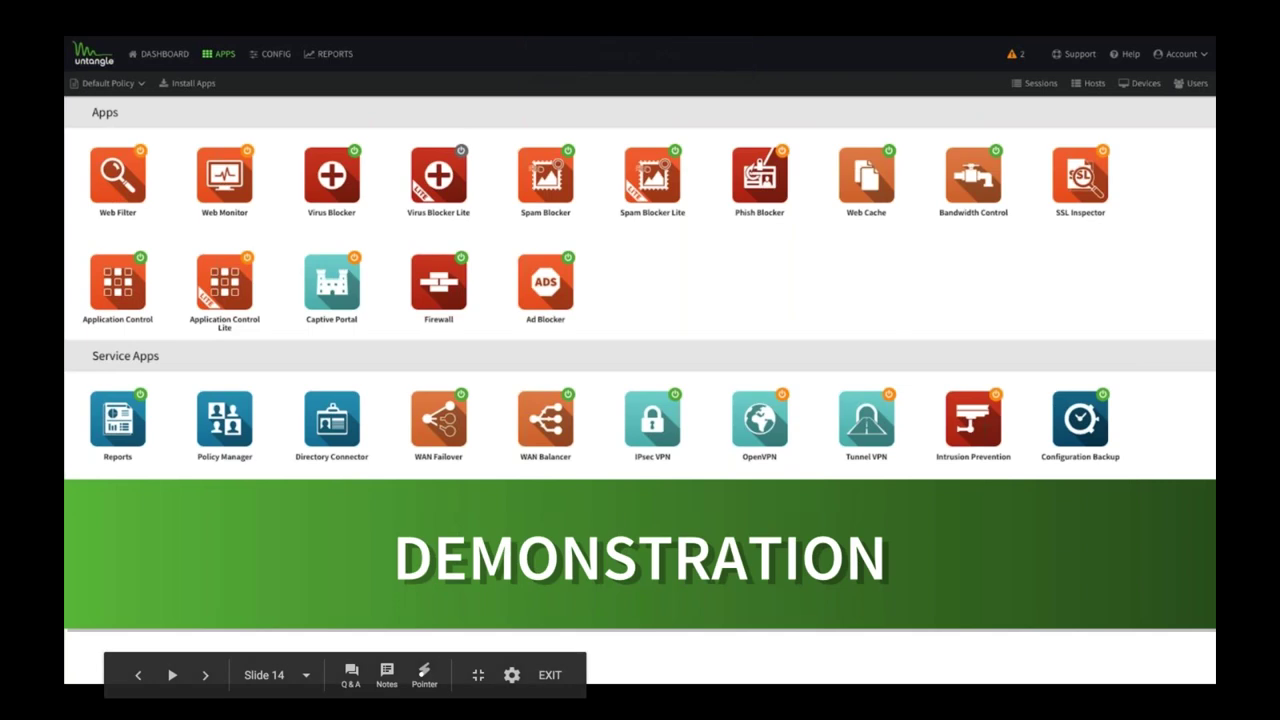
key(Escape)
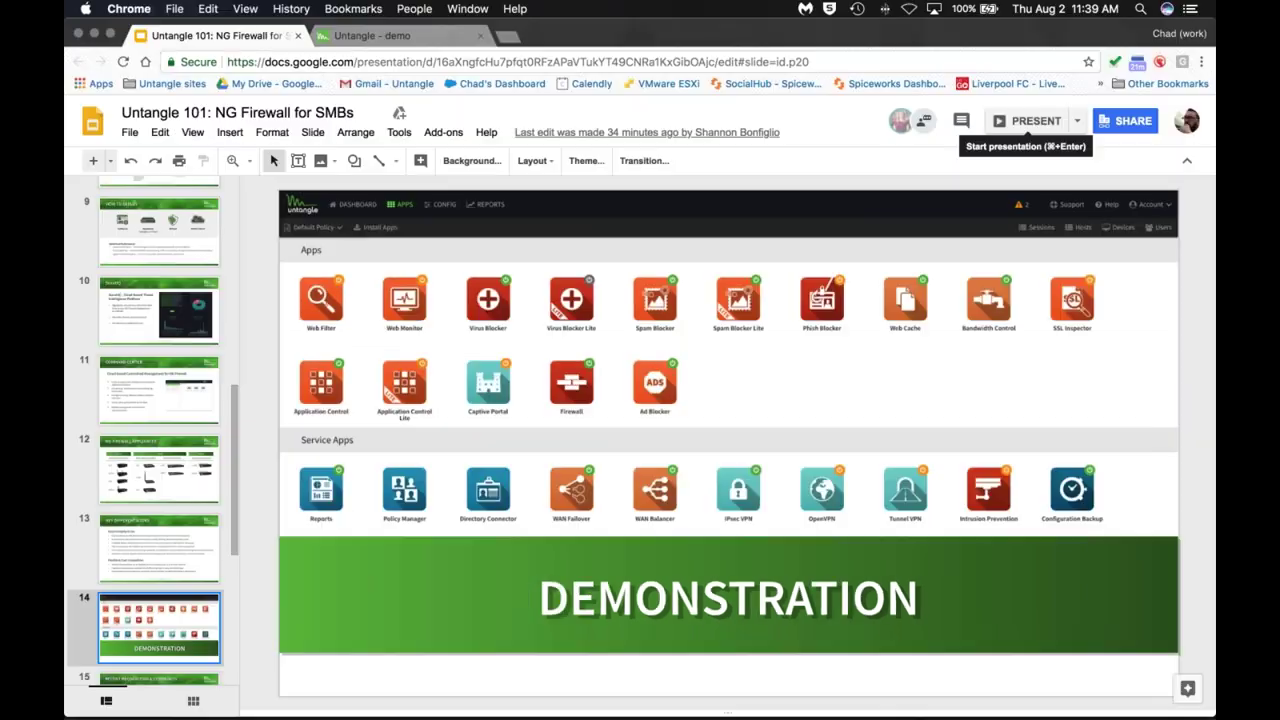
Step: Open the Untangle website in a new browser tab from the saved Untangle sites bookmarks
click(509, 36)
click(166, 83)
click(177, 103)
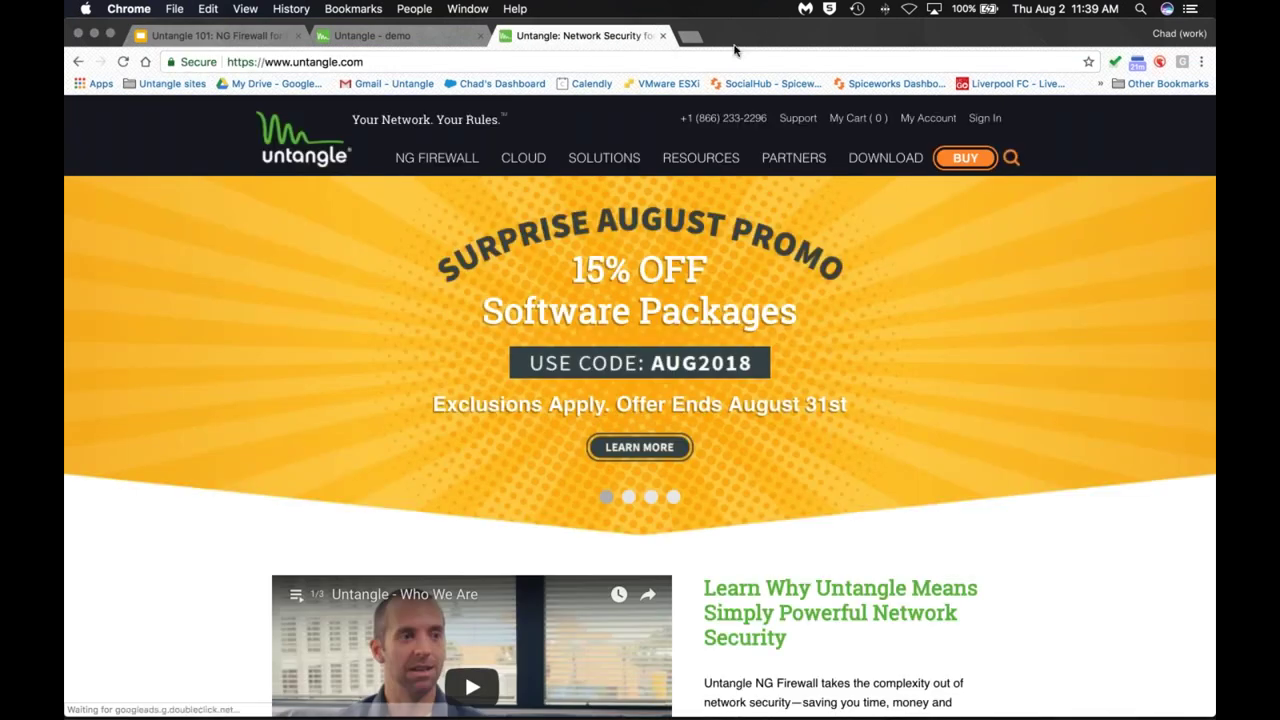
Step: Open the NG Firewall Software Packages page and examine which apps Complete and Platform + Free Apps include
mouse_move(430, 163)
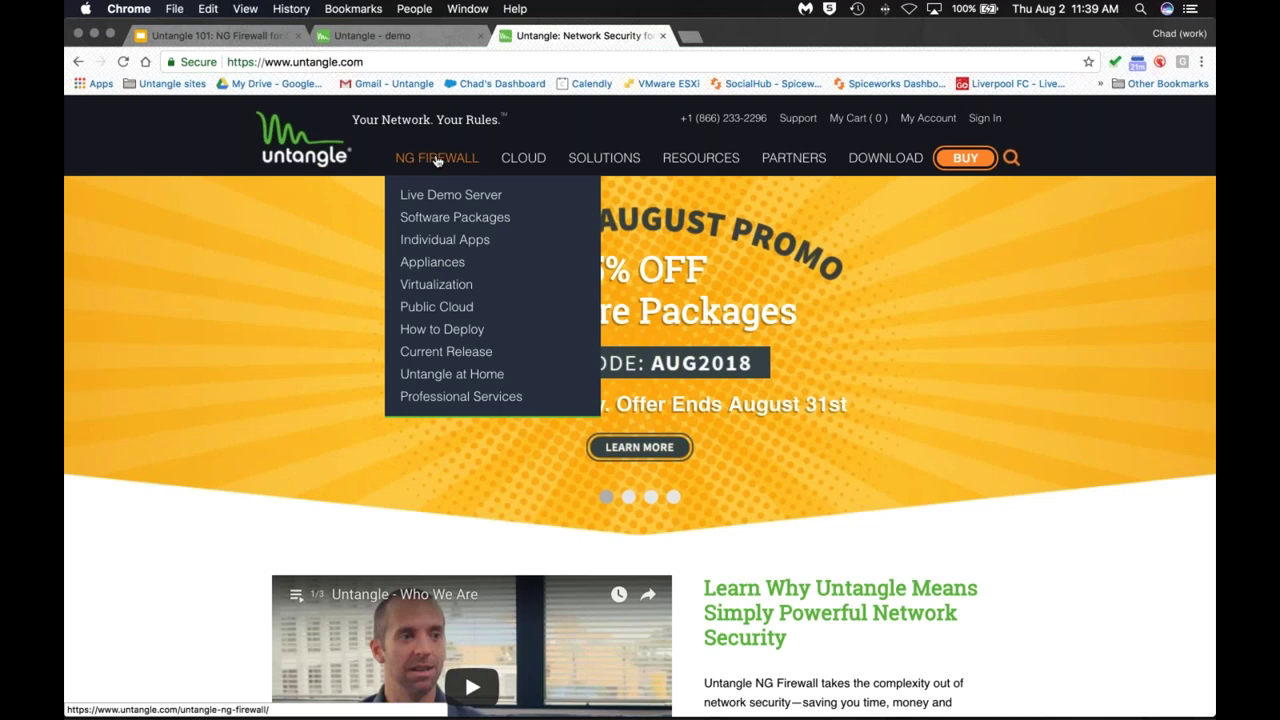
click(437, 217)
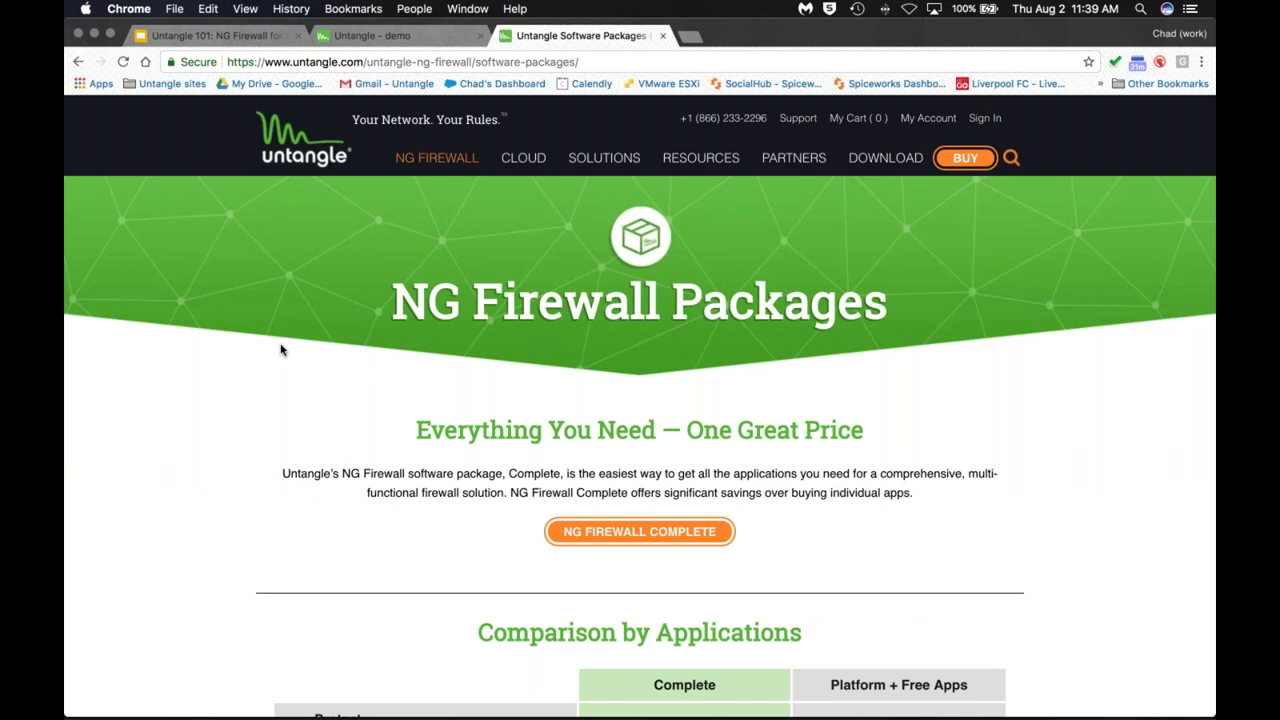
scroll(206, 370, down, 1)
scroll(206, 370, down, 10)
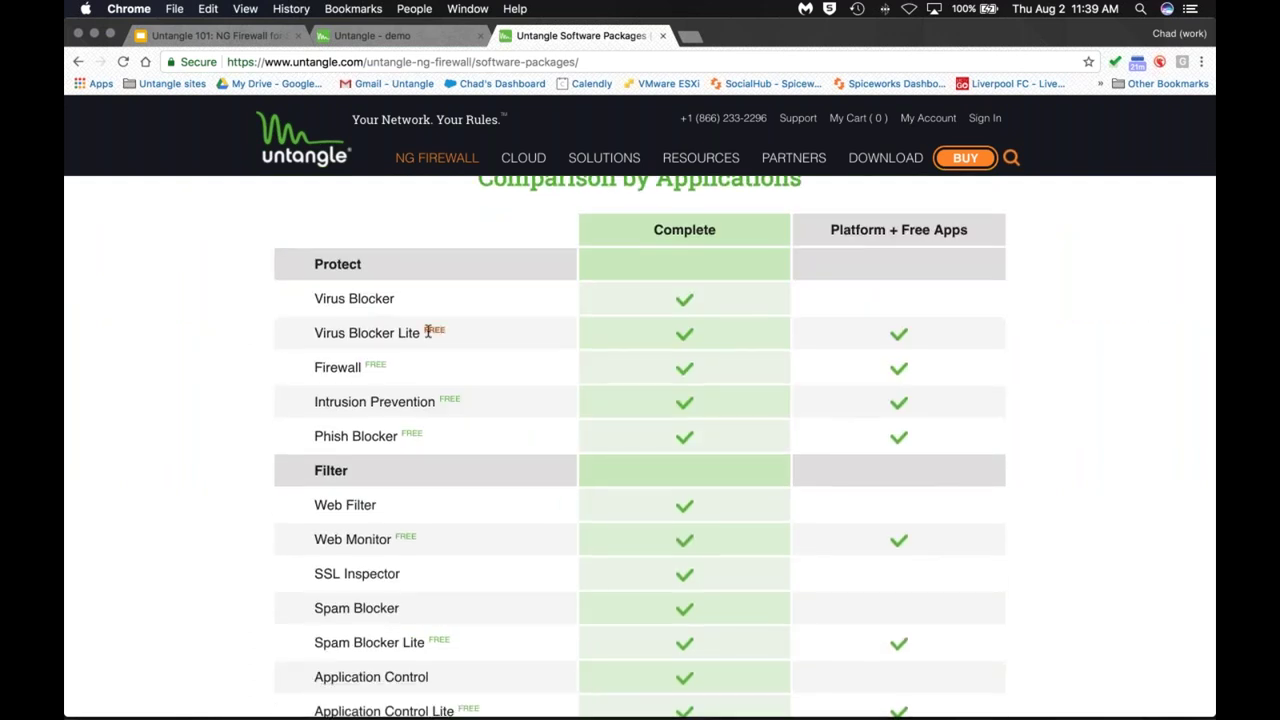
scroll(785, 381, down, 2)
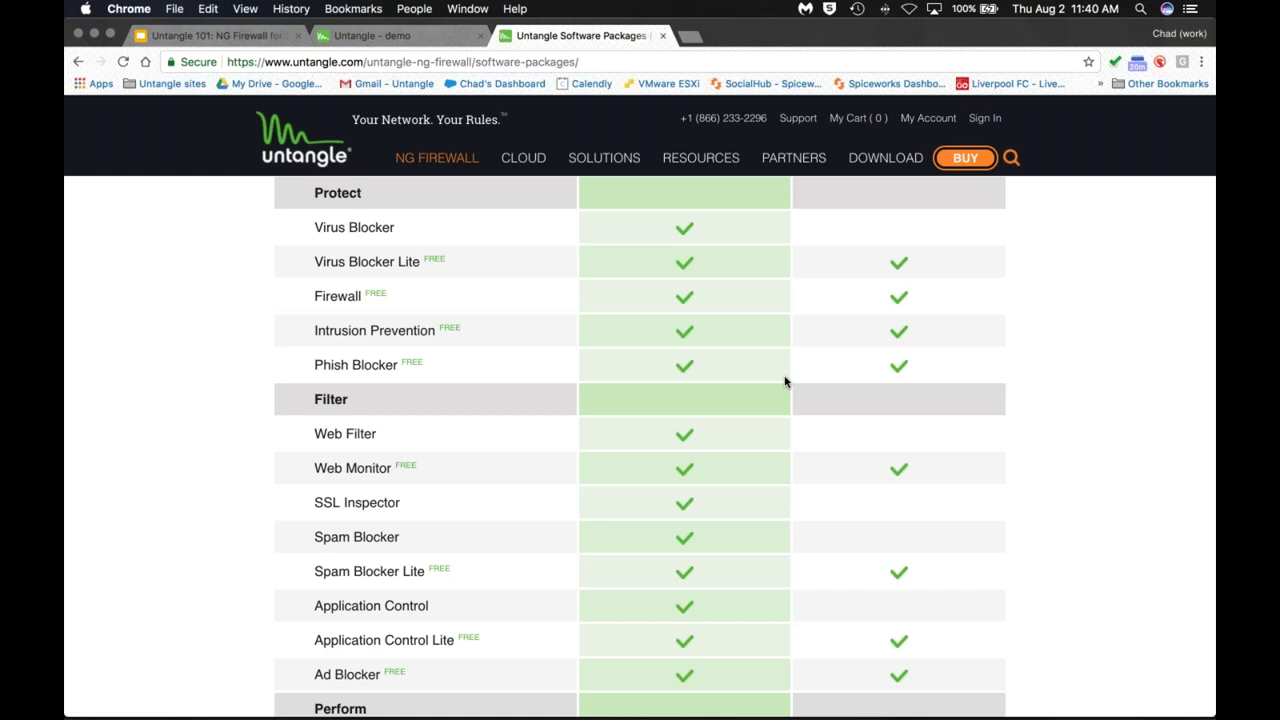
scroll(785, 381, down, 1)
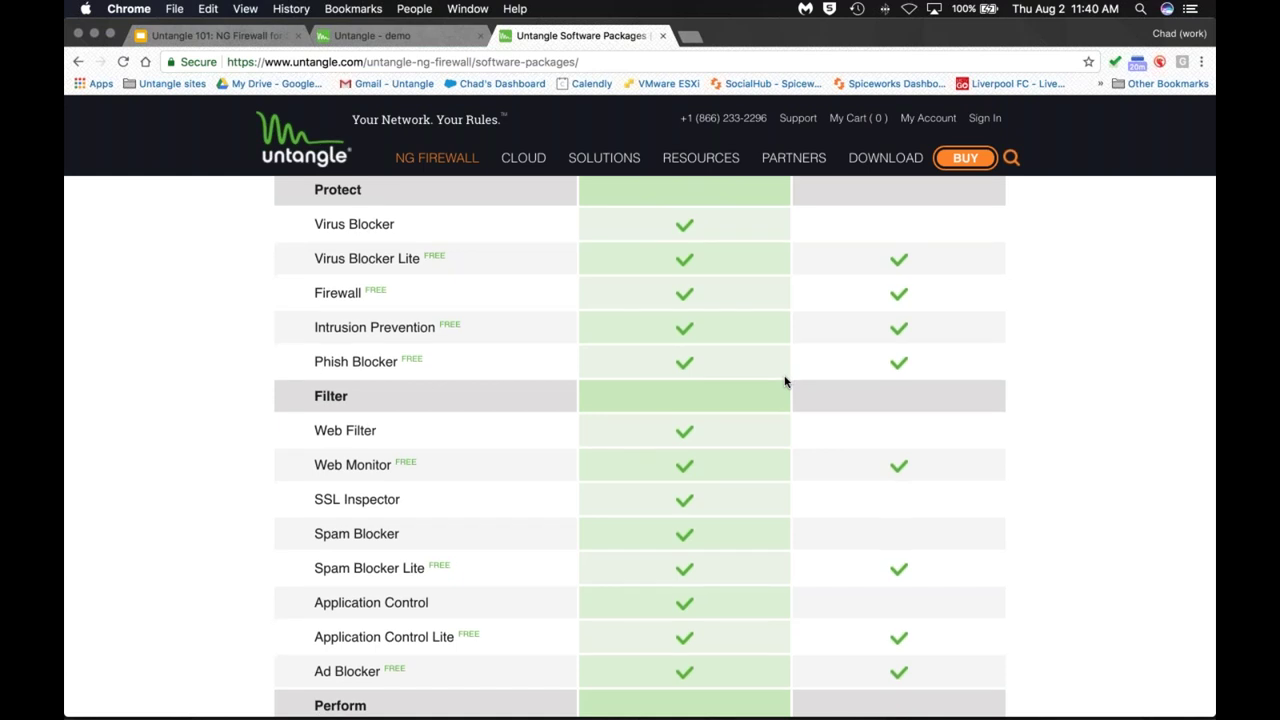
scroll(785, 381, down, 5)
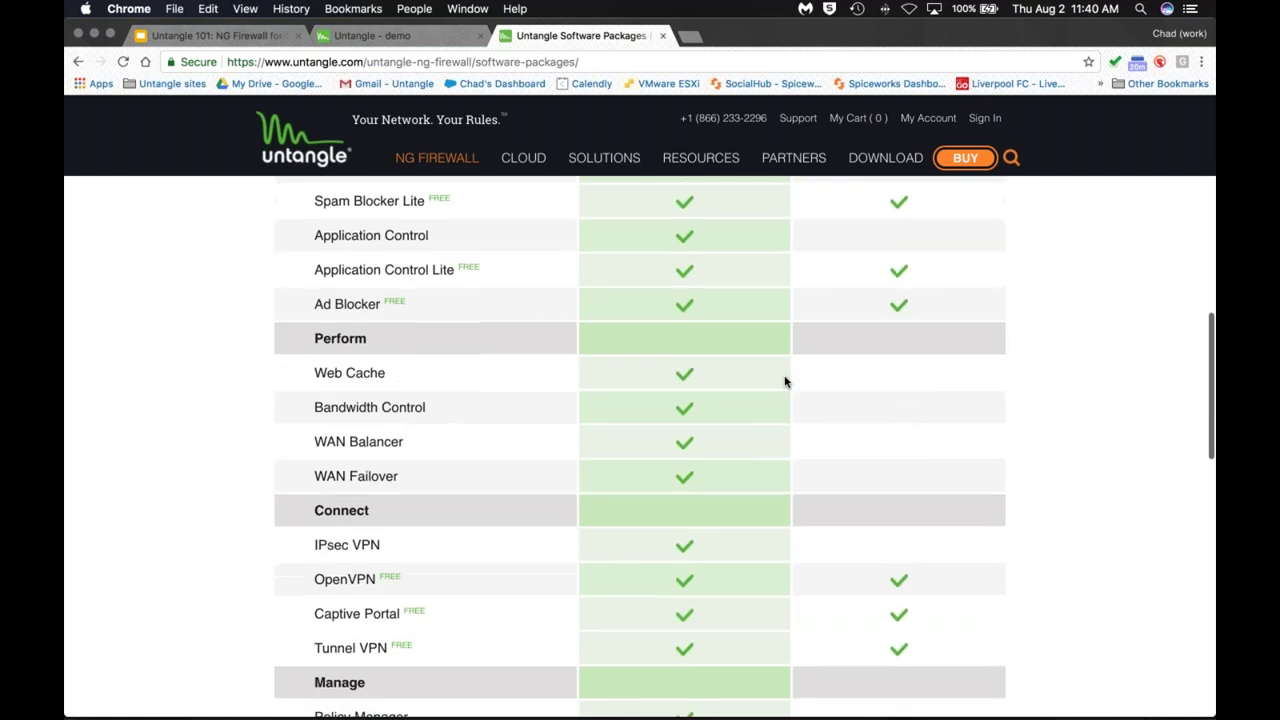
Step: Open the IPsec VPN product page from the application comparison table and skim its description
click(322, 488)
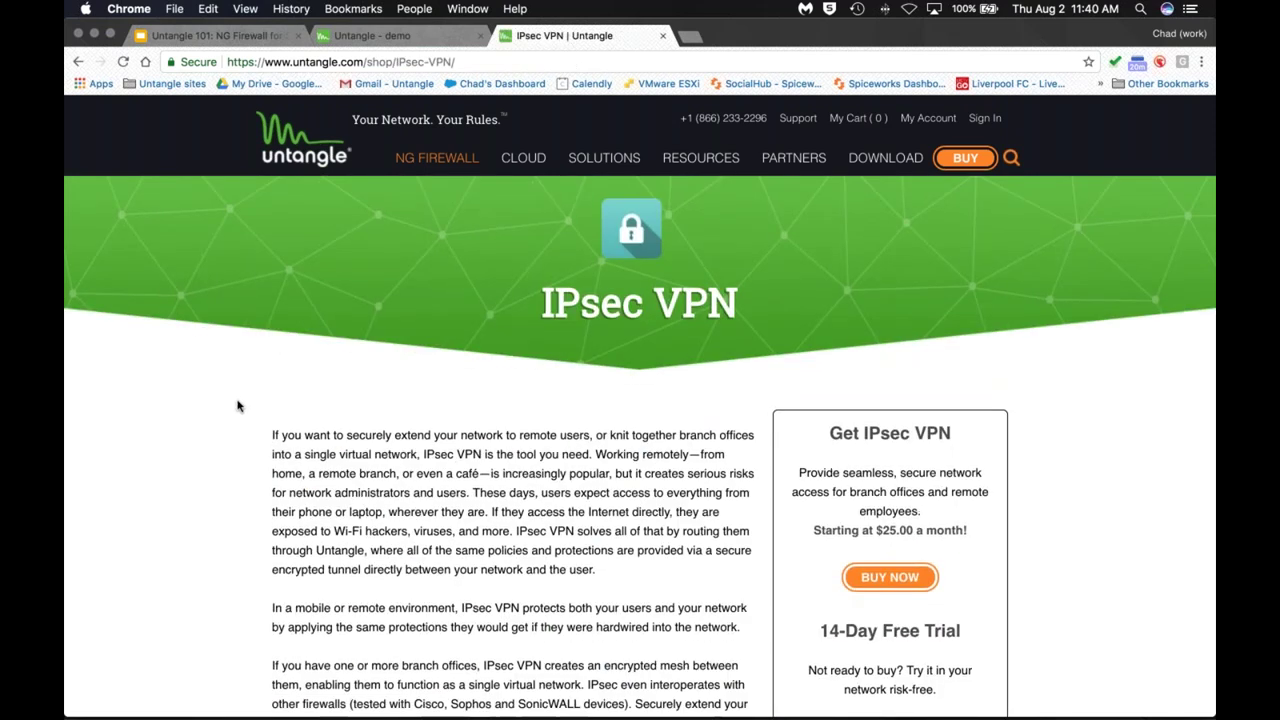
scroll(215, 395, down, 5)
scroll(450, 260, up, 6)
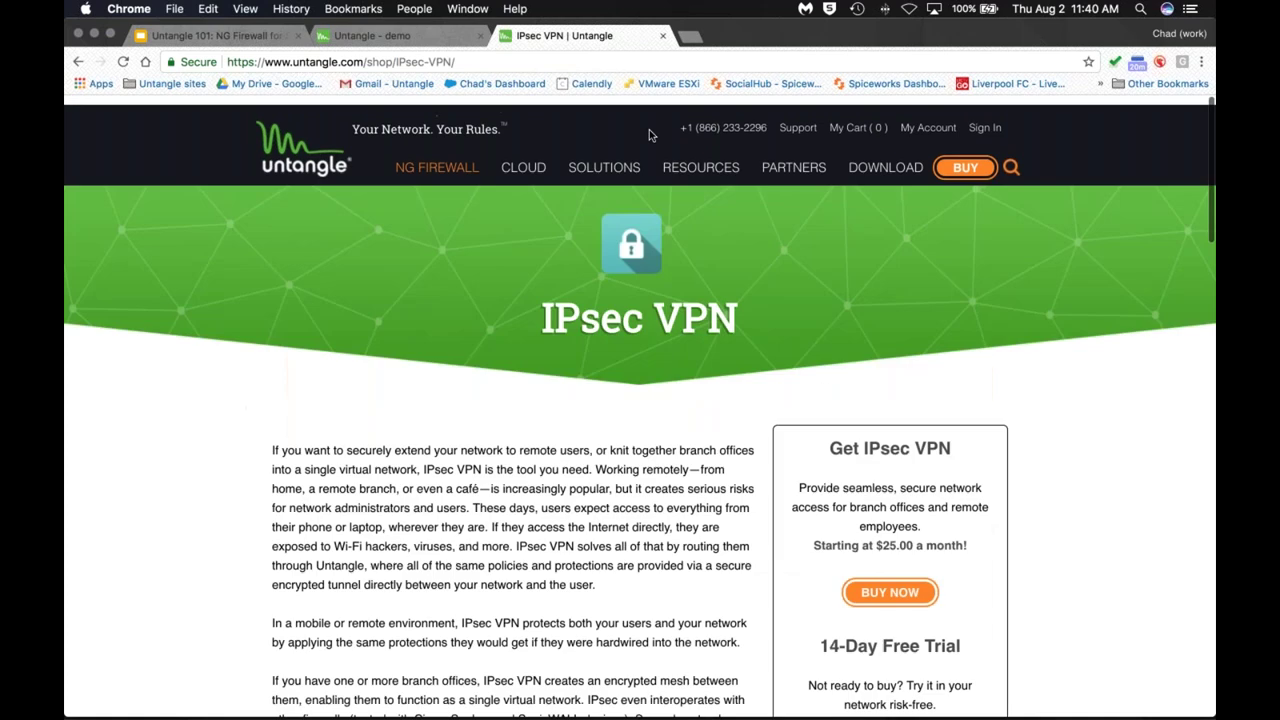
Step: Open the Untangle wiki main page at wiki.untangle.com in a new browser tab and look through it down to the Hardware links
click(688, 36)
text(wi)
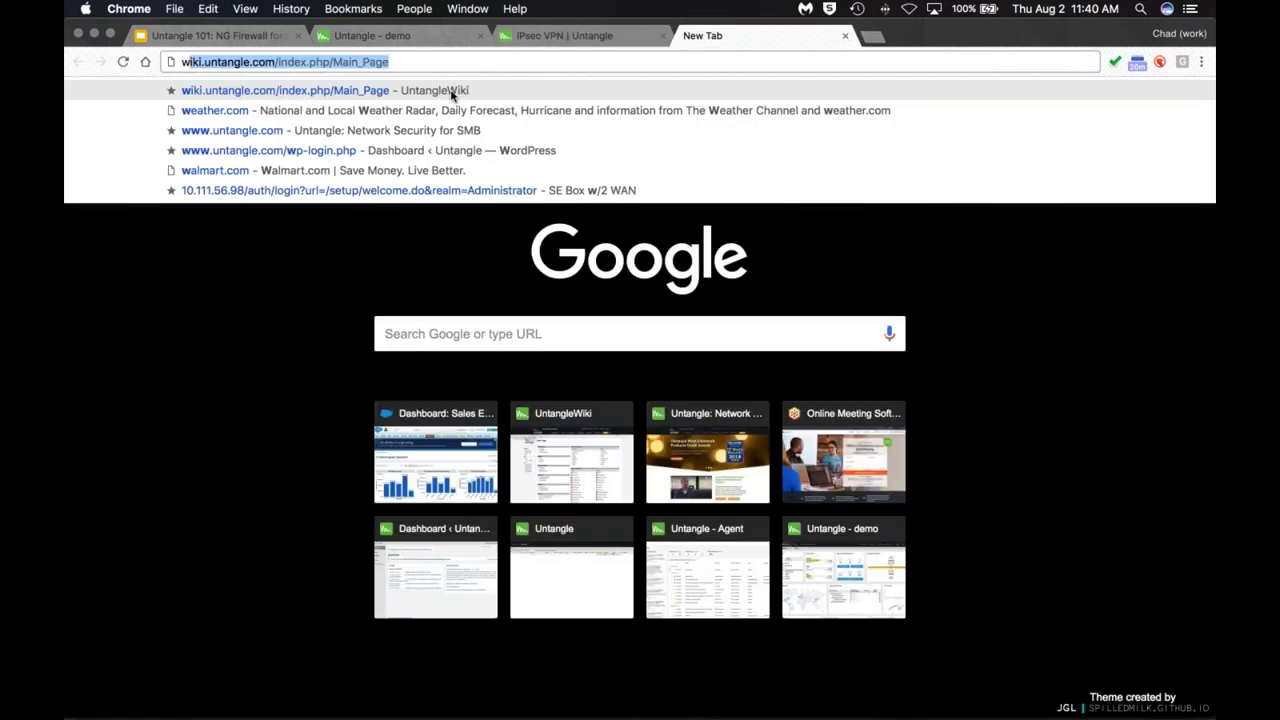
key(Return)
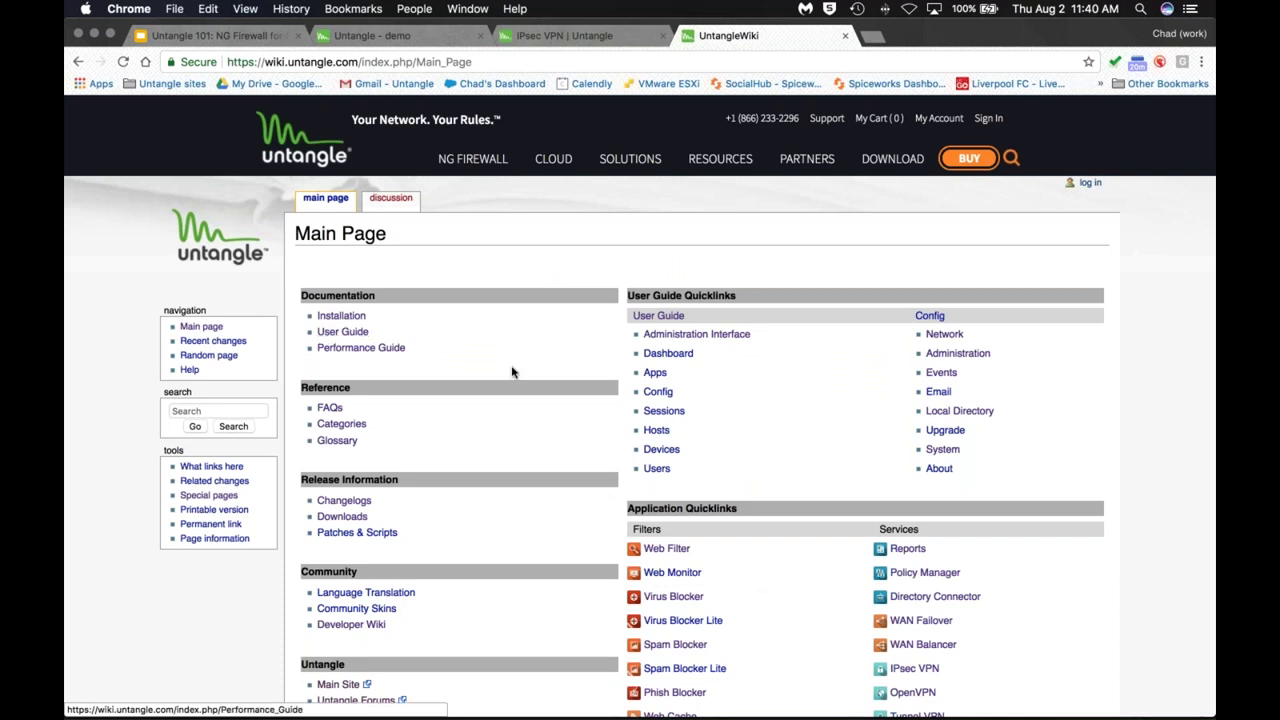
scroll(511, 372, down, 1)
scroll(420, 440, down, 2)
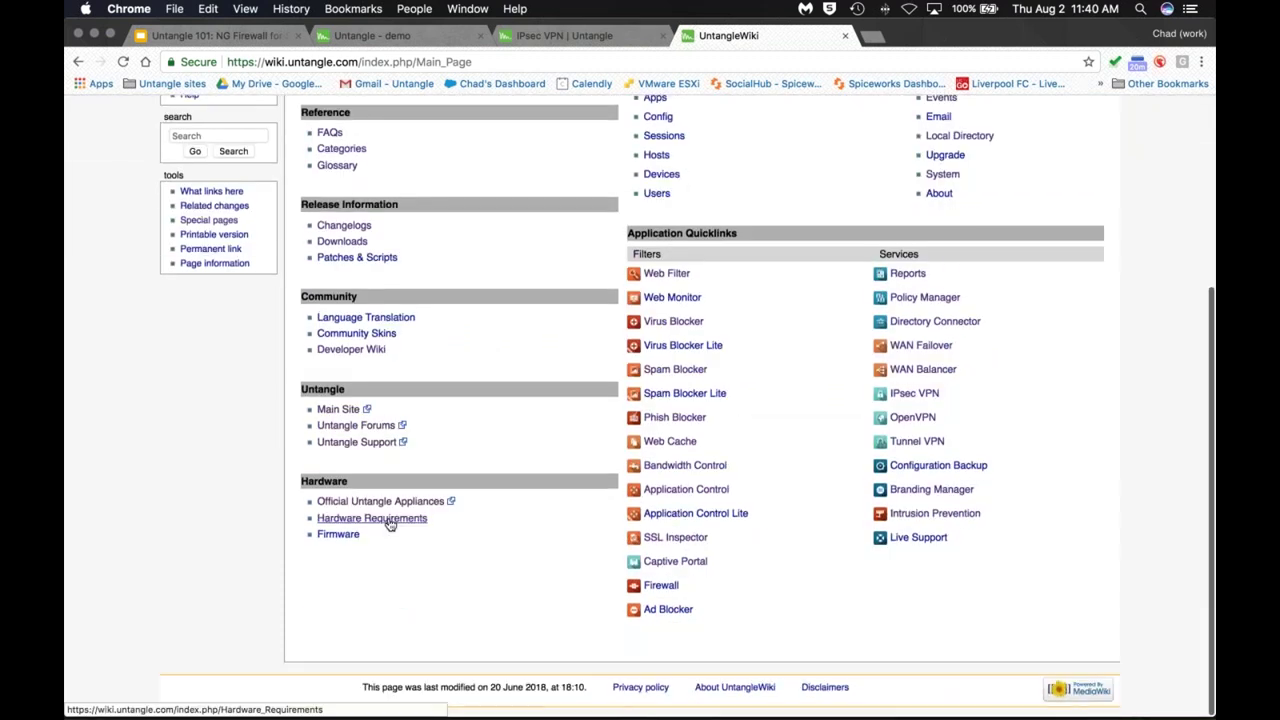
Step: Return from the IPsec VPN product page to the NG Firewall Packages page and review its application comparison
click(564, 35)
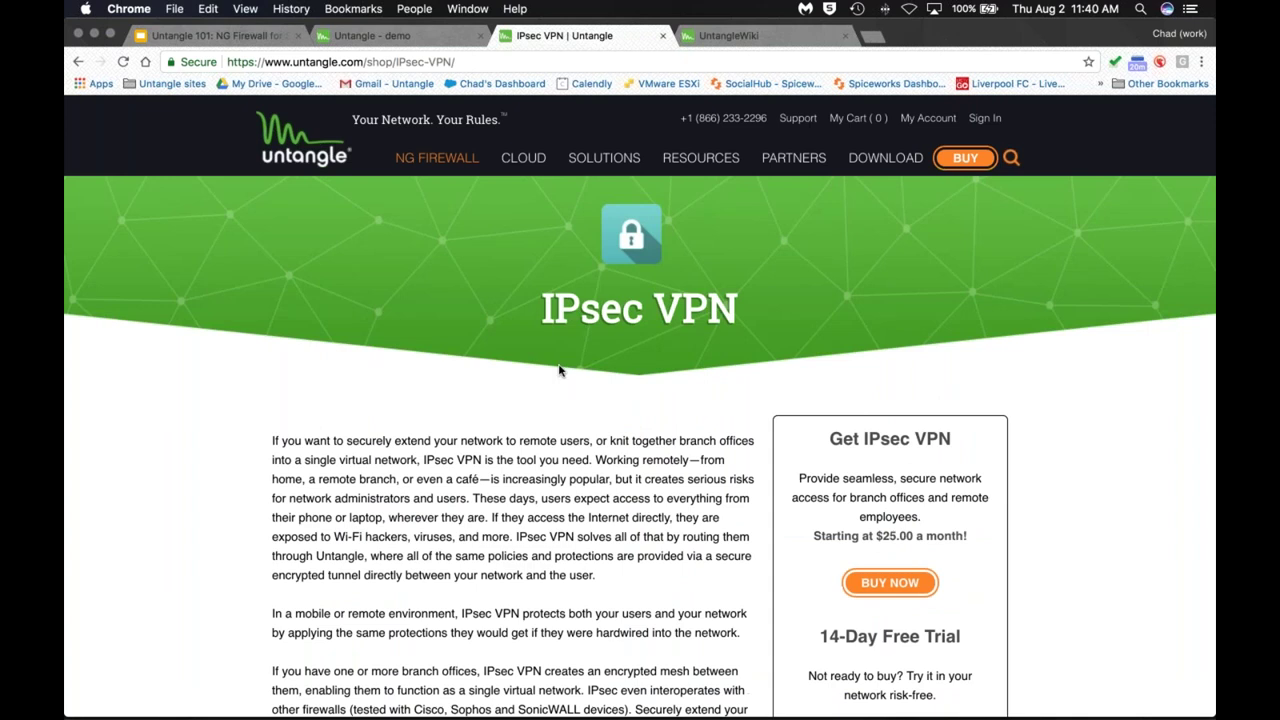
scroll(397, 305, down, 1)
scroll(397, 319, down, 2)
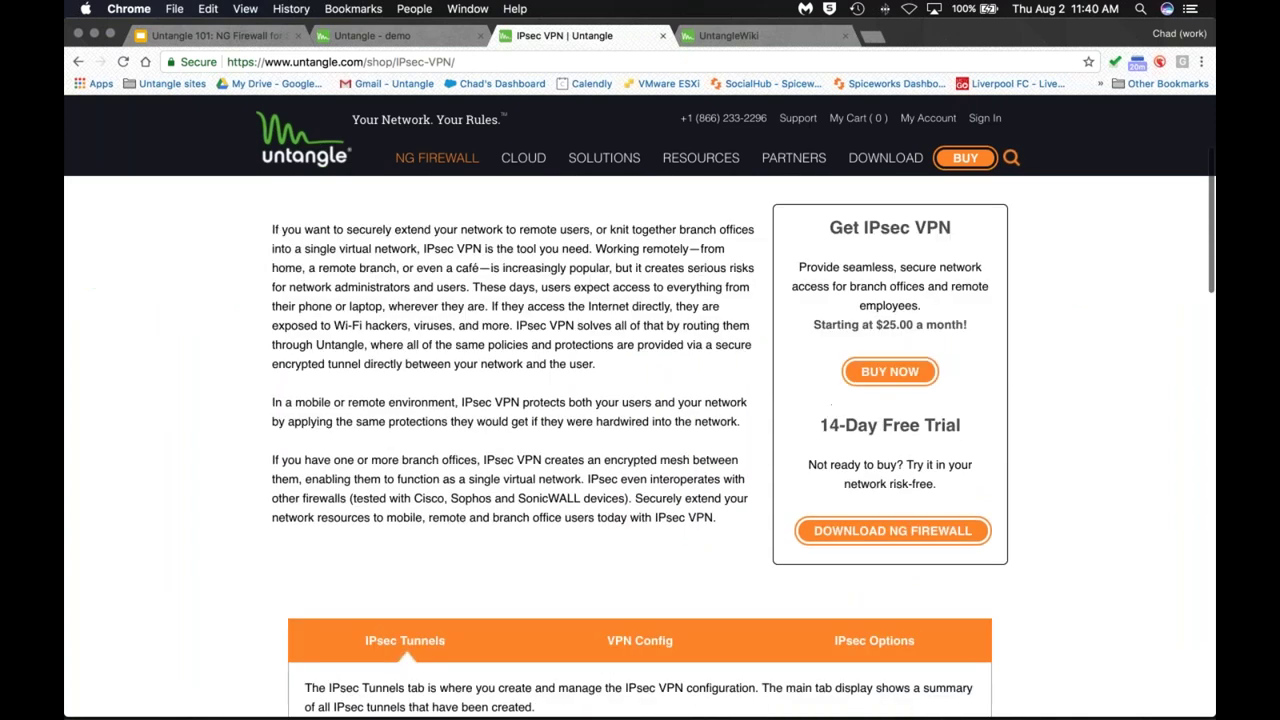
scroll(237, 380, down, 3)
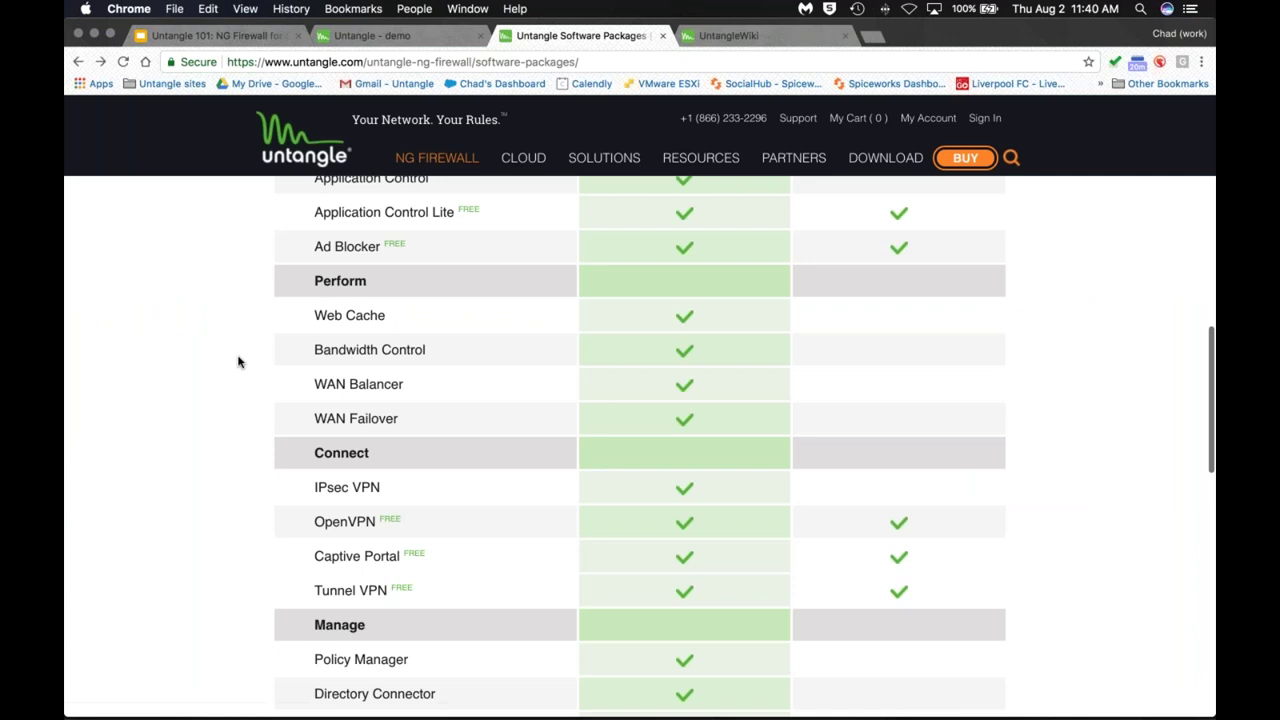
scroll(238, 362, up, 7)
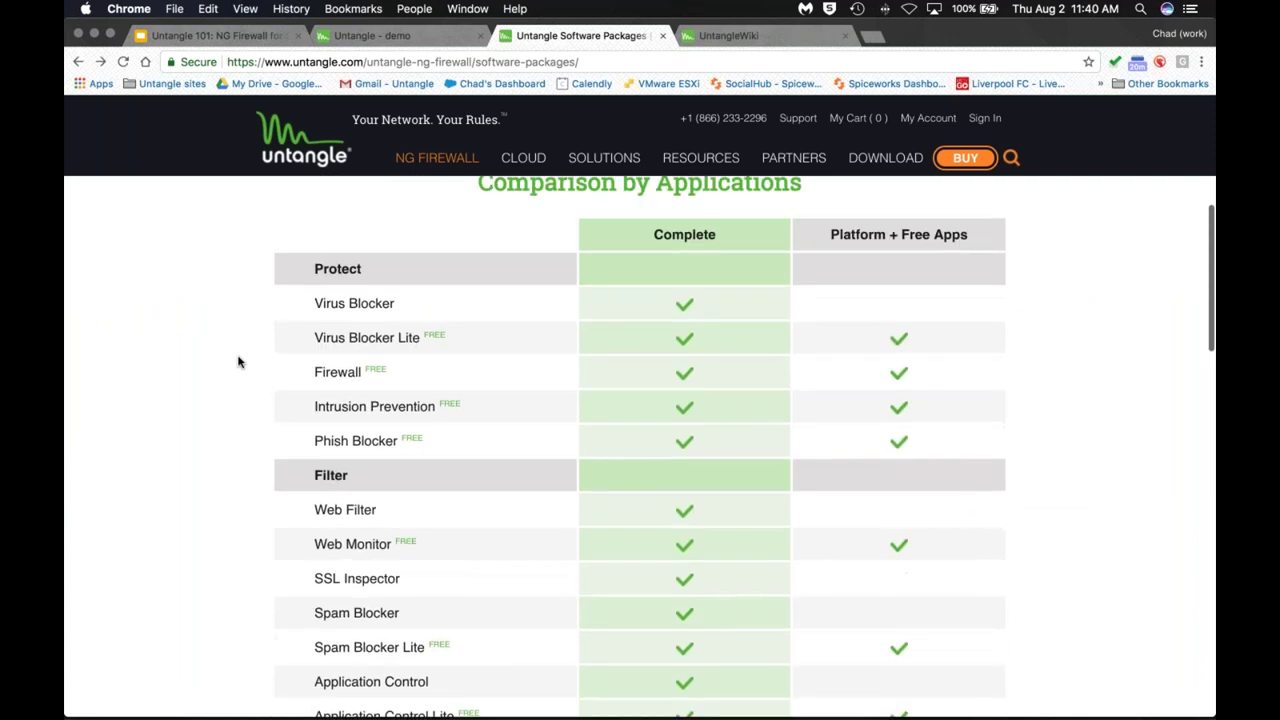
scroll(238, 362, up, 2)
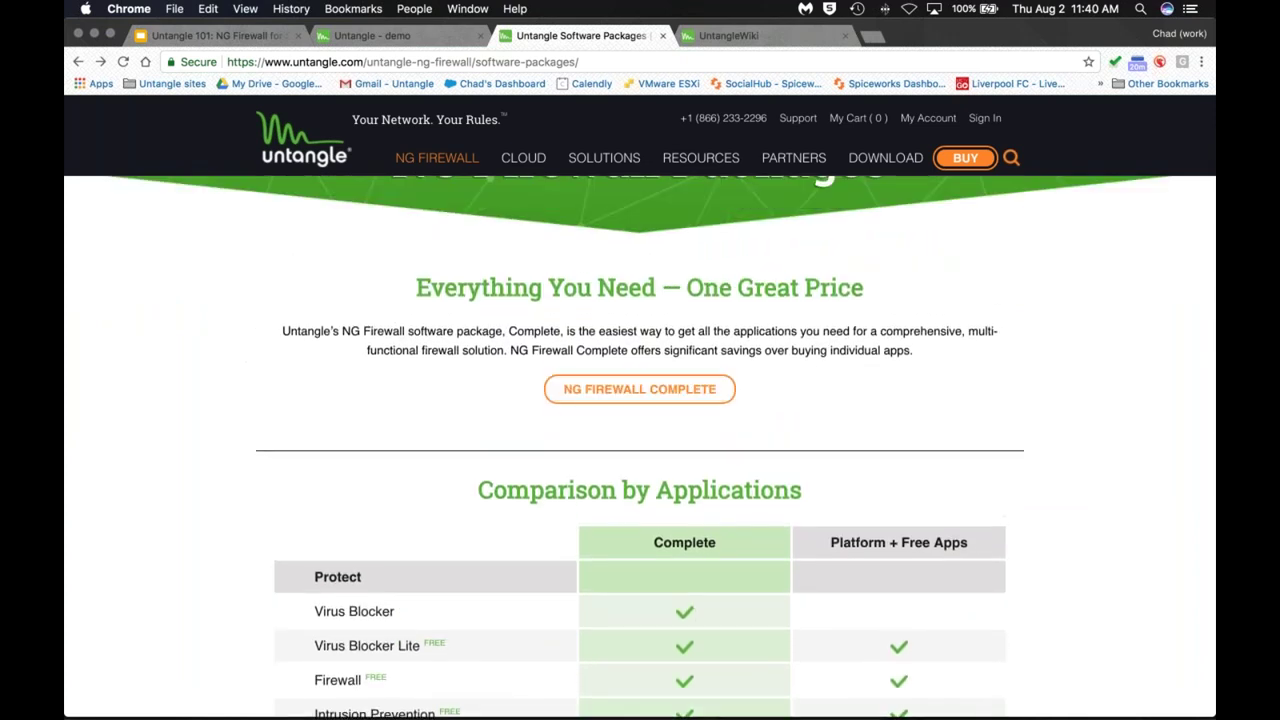
scroll(871, 366, up, 2)
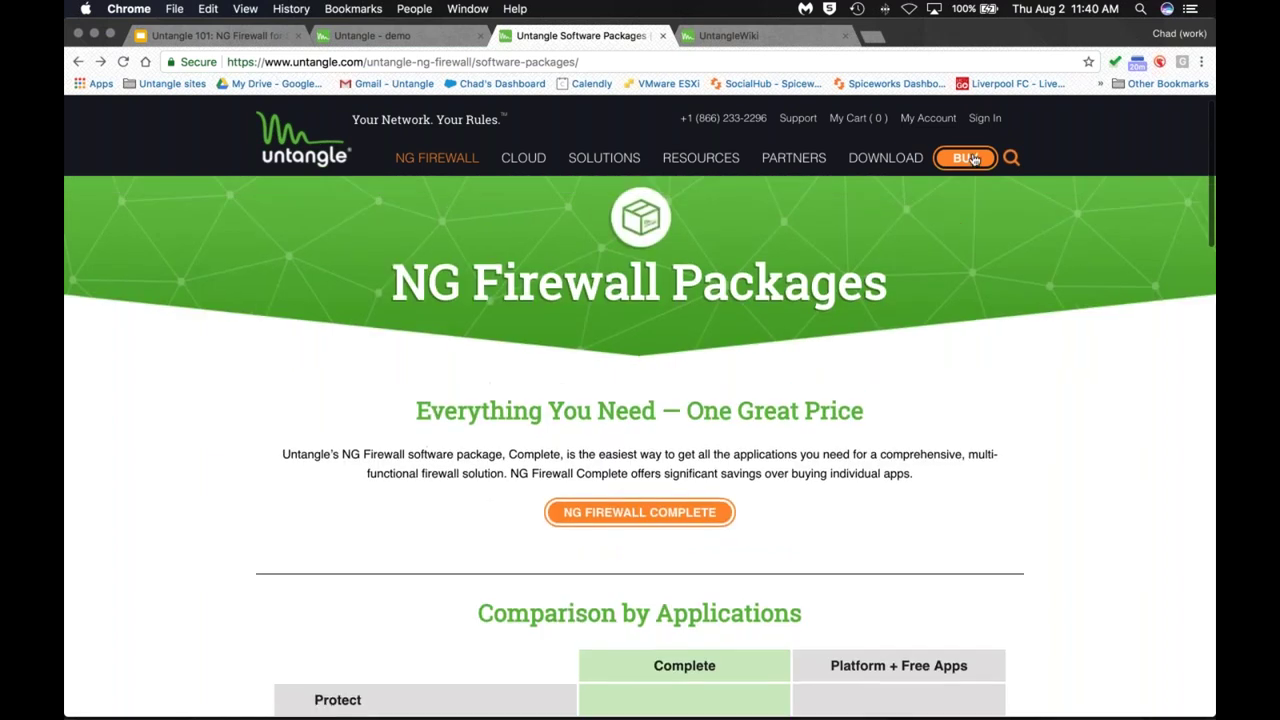
Step: Open the website's Buy page and highlight the total price of the NG Firewall Complete configuration
click(973, 160)
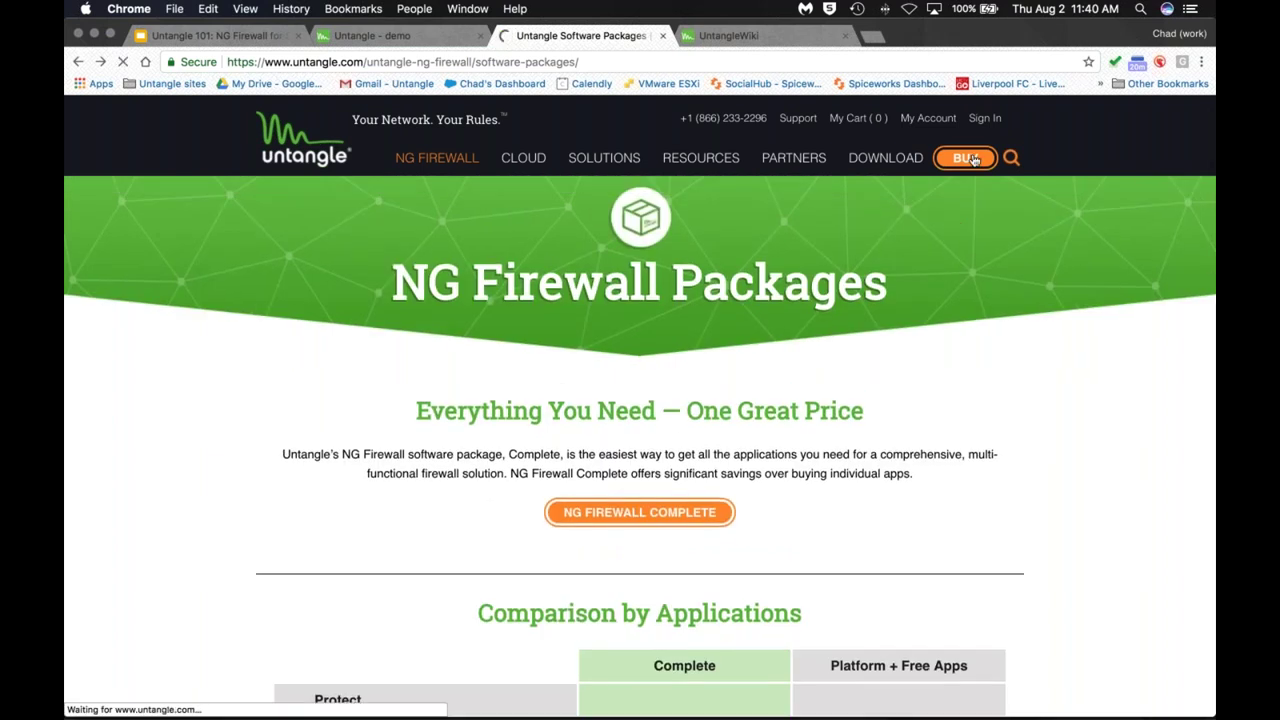
scroll(1049, 391, down, 1)
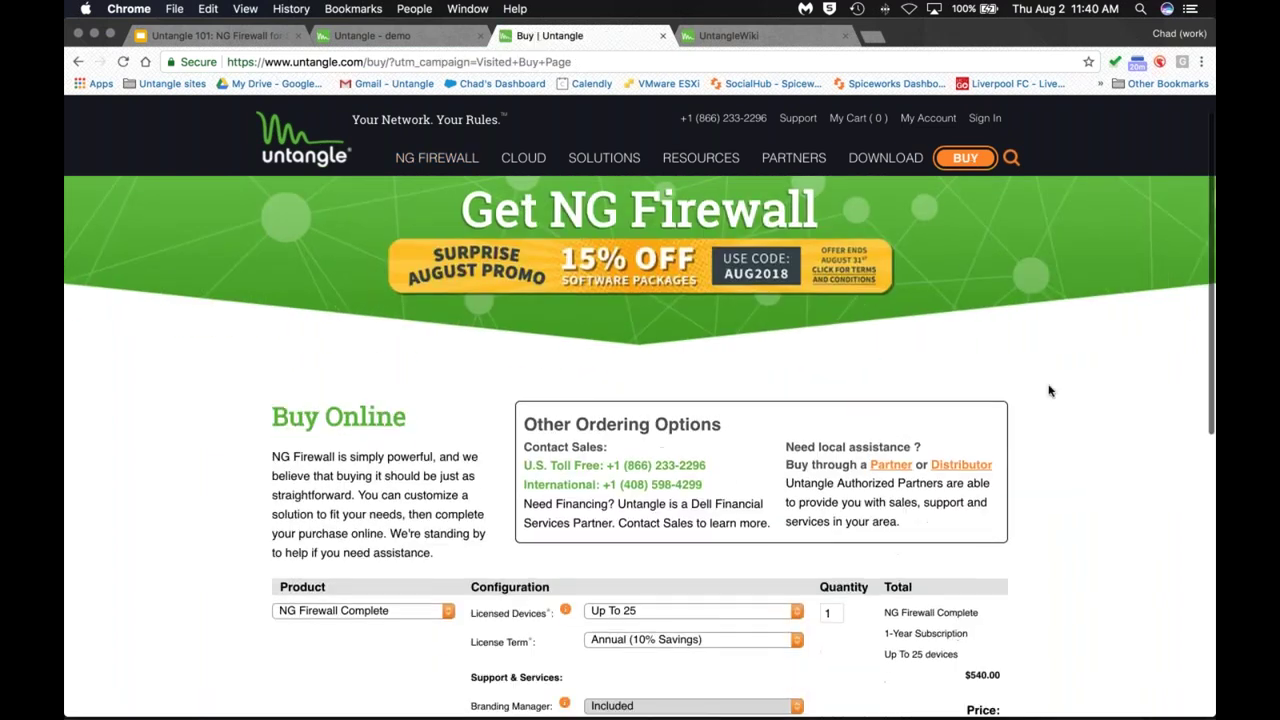
scroll(1049, 391, down, 5)
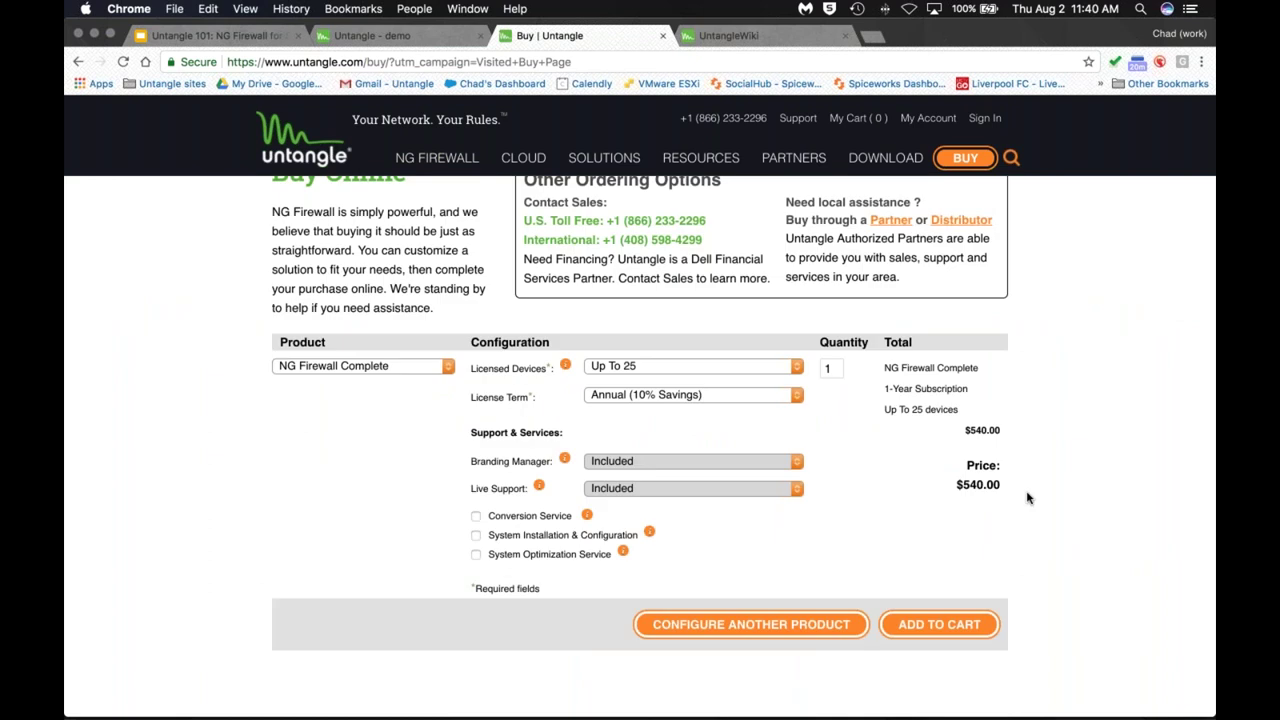
drag(1031, 484, 866, 503)
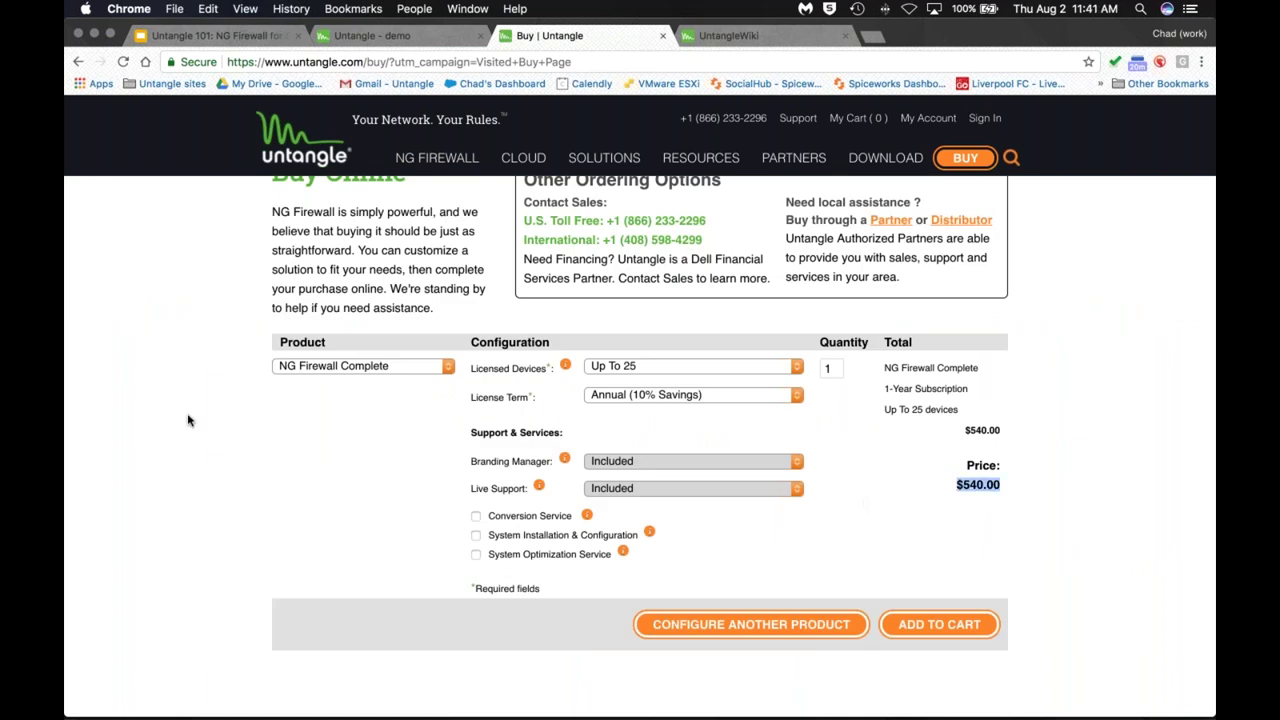
Step: Go back to the NG Firewall Packages page and examine the Protect and Filter apps in the comparison table
scroll(189, 420, up, 6)
scroll(166, 195, left, 5)
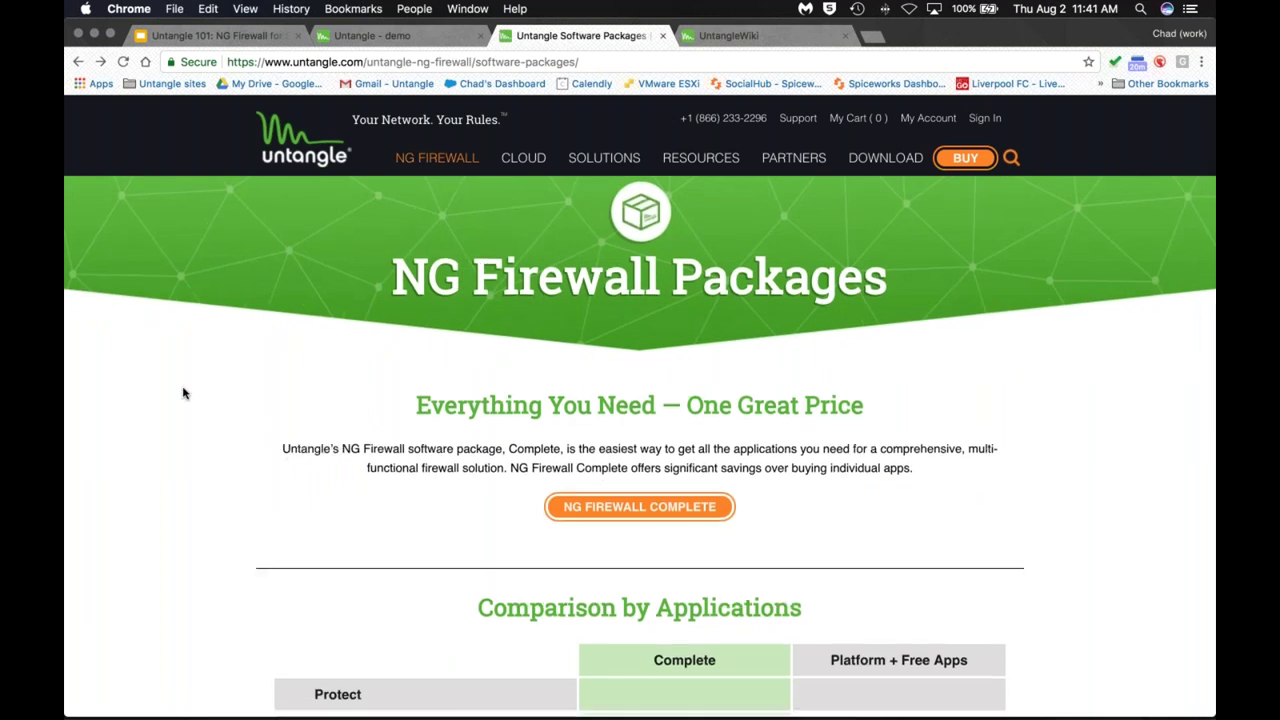
scroll(183, 393, down, 5)
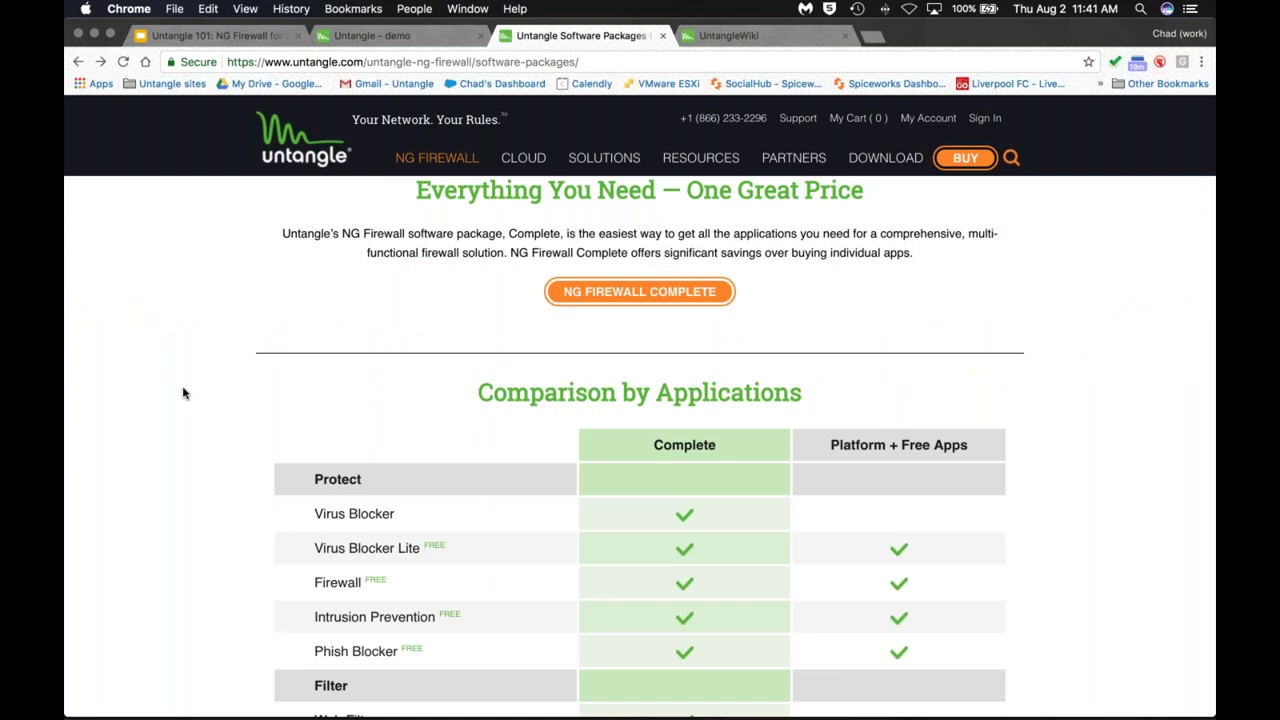
scroll(183, 393, down, 1)
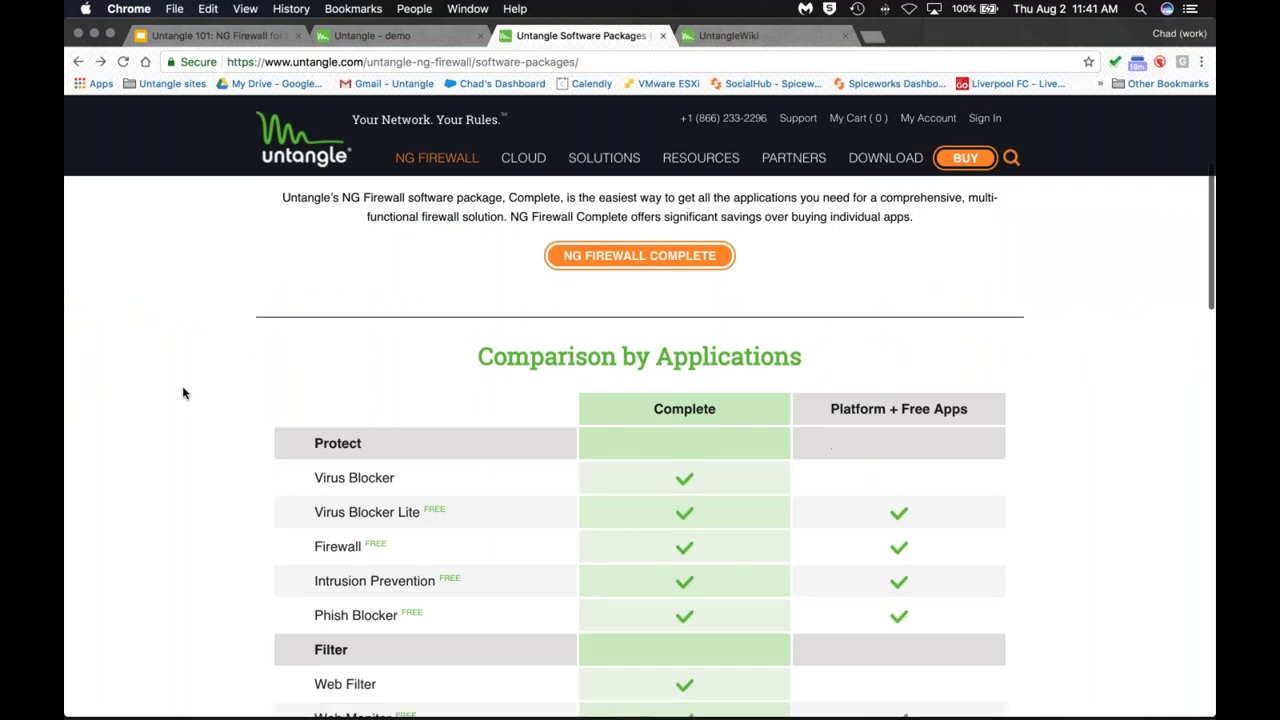
scroll(183, 393, down, 5)
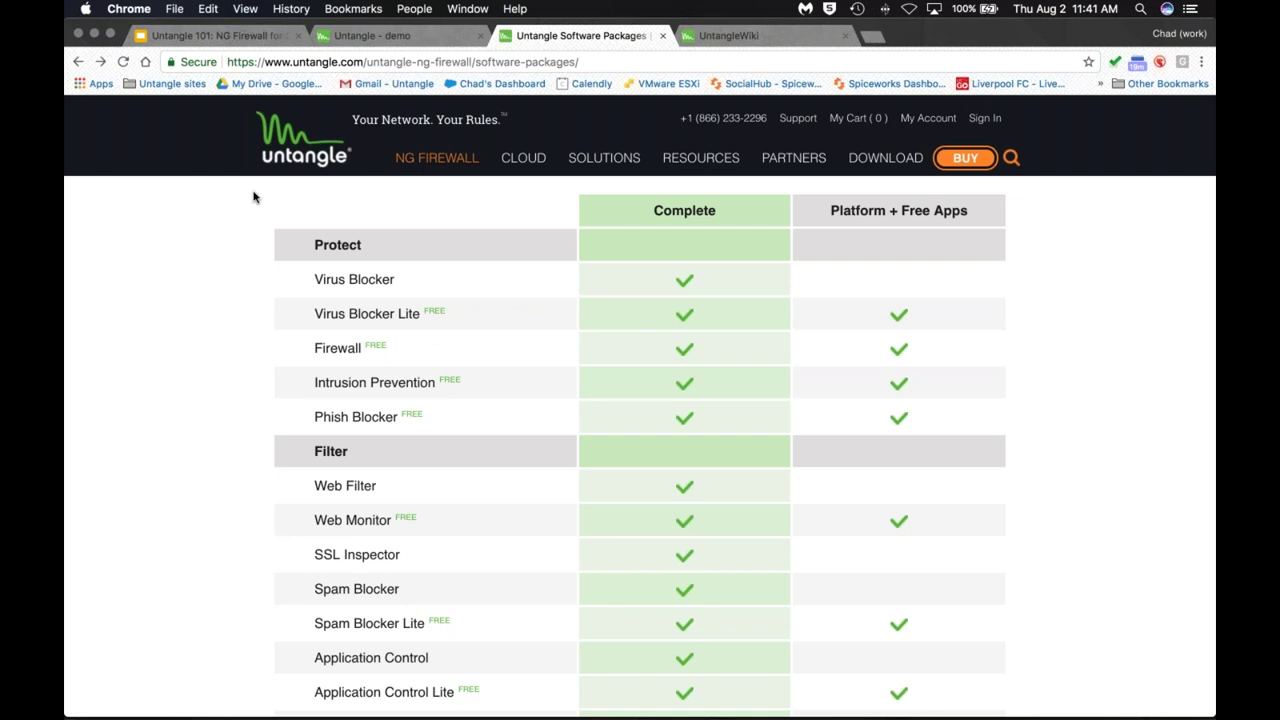
Step: Show the demo dashboard briefly, switch to the Untangle wiki main page, and highlight its web address
click(365, 36)
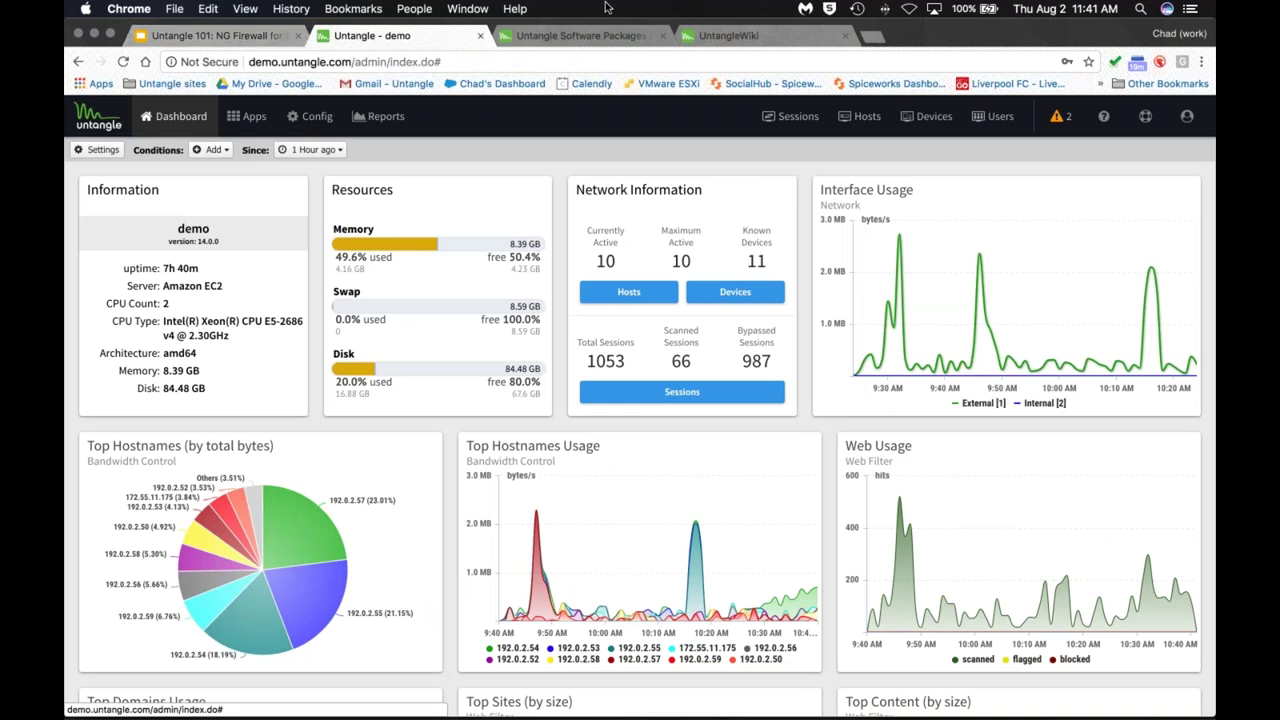
key(super+4)
scroll(502, 232, up, 4)
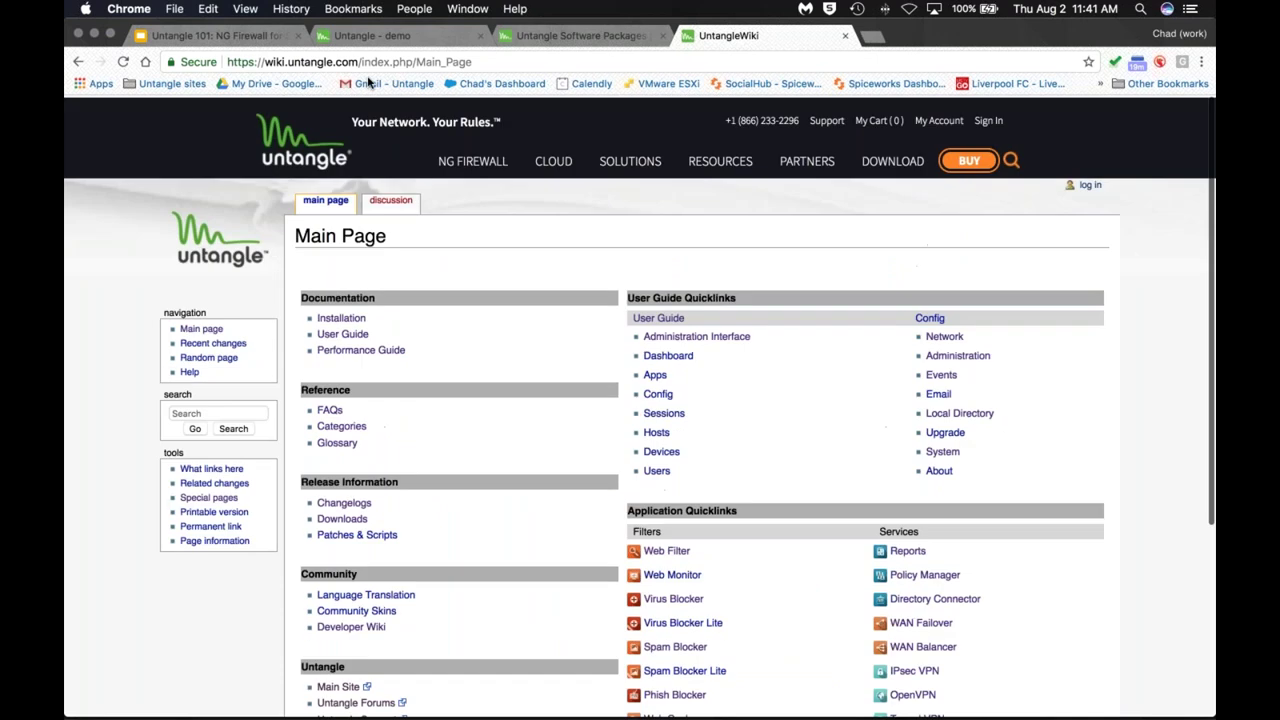
key(super+l)
scroll(486, 409, down, 3)
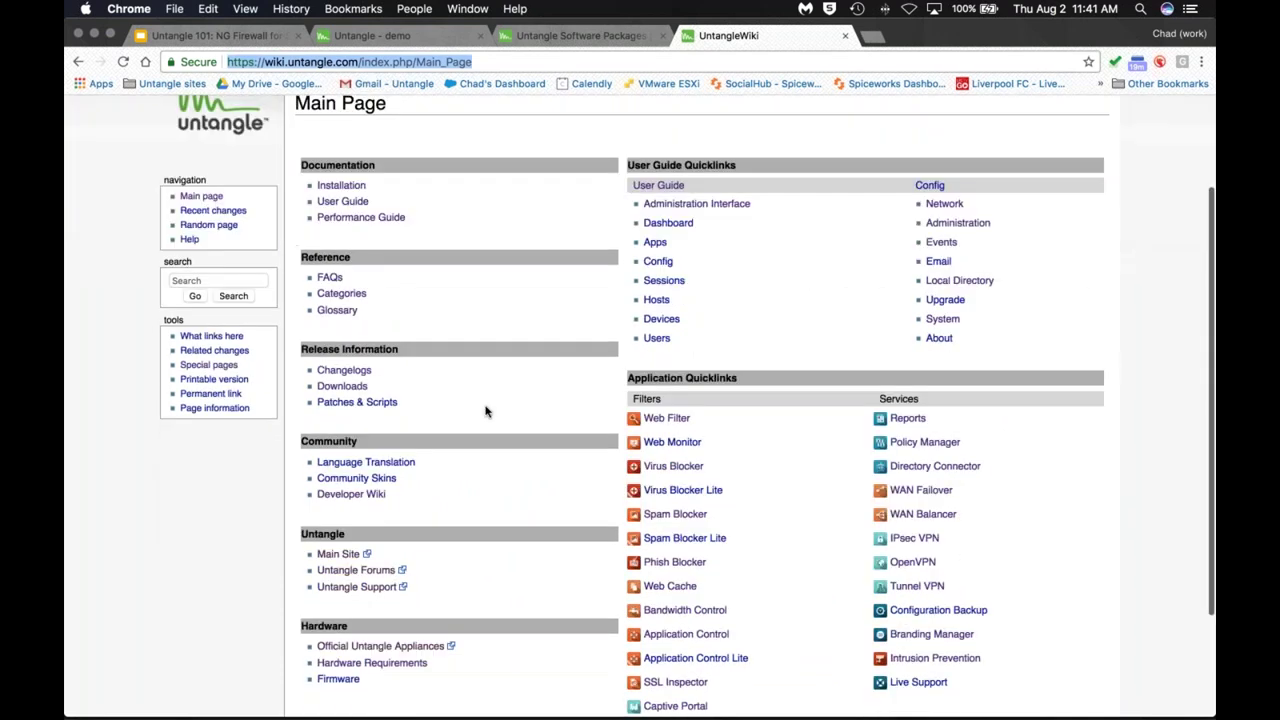
Step: Open the wiki's Hardware Requirements page and examine the Hardware Recommendations Table by network size
click(400, 658)
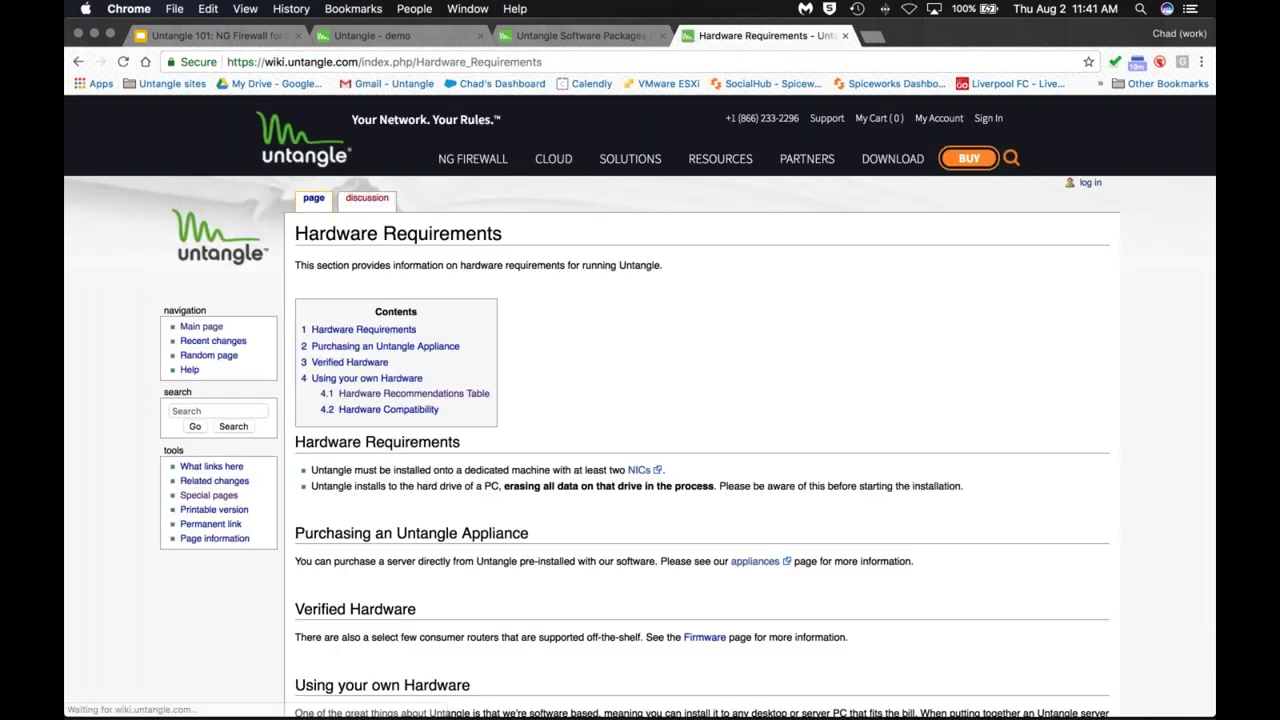
scroll(503, 457, down, 10)
drag(422, 334, 535, 452)
click(547, 393)
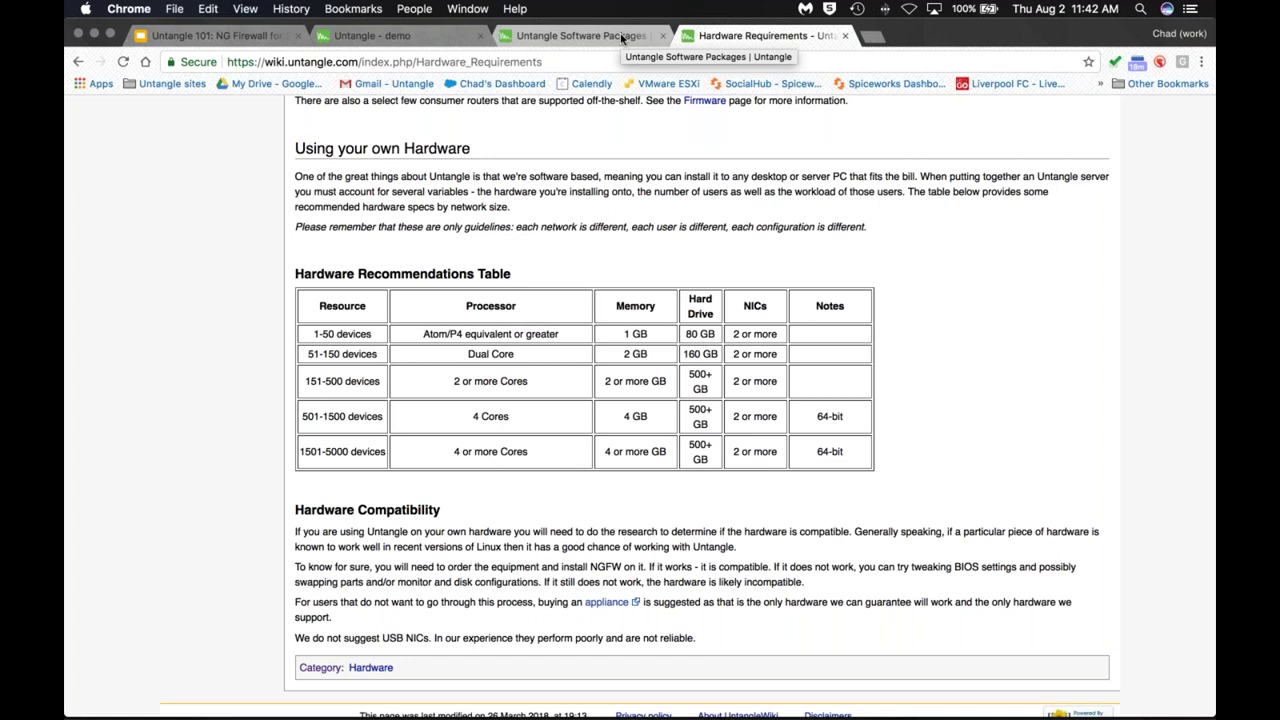
Step: In the Untangle demo, open the Web Filter app's categories and review the block and flag settings, pointing out Malware Distribution Point
click(436, 36)
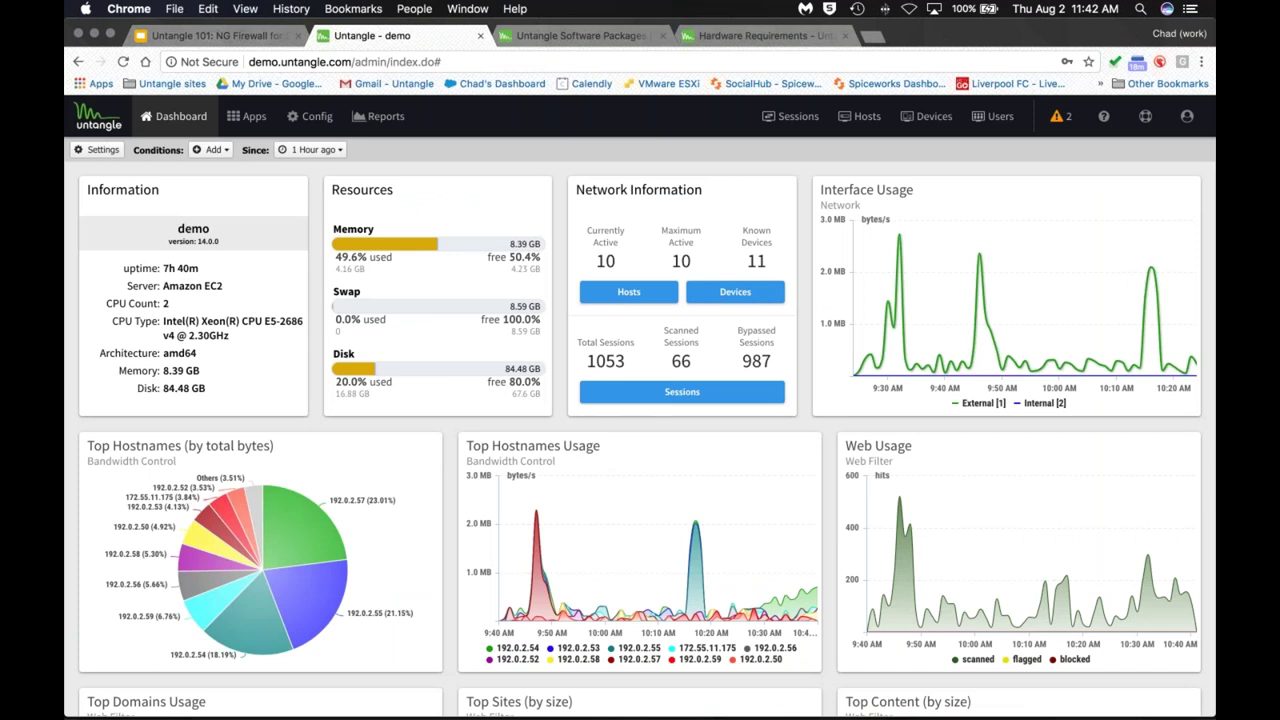
click(247, 116)
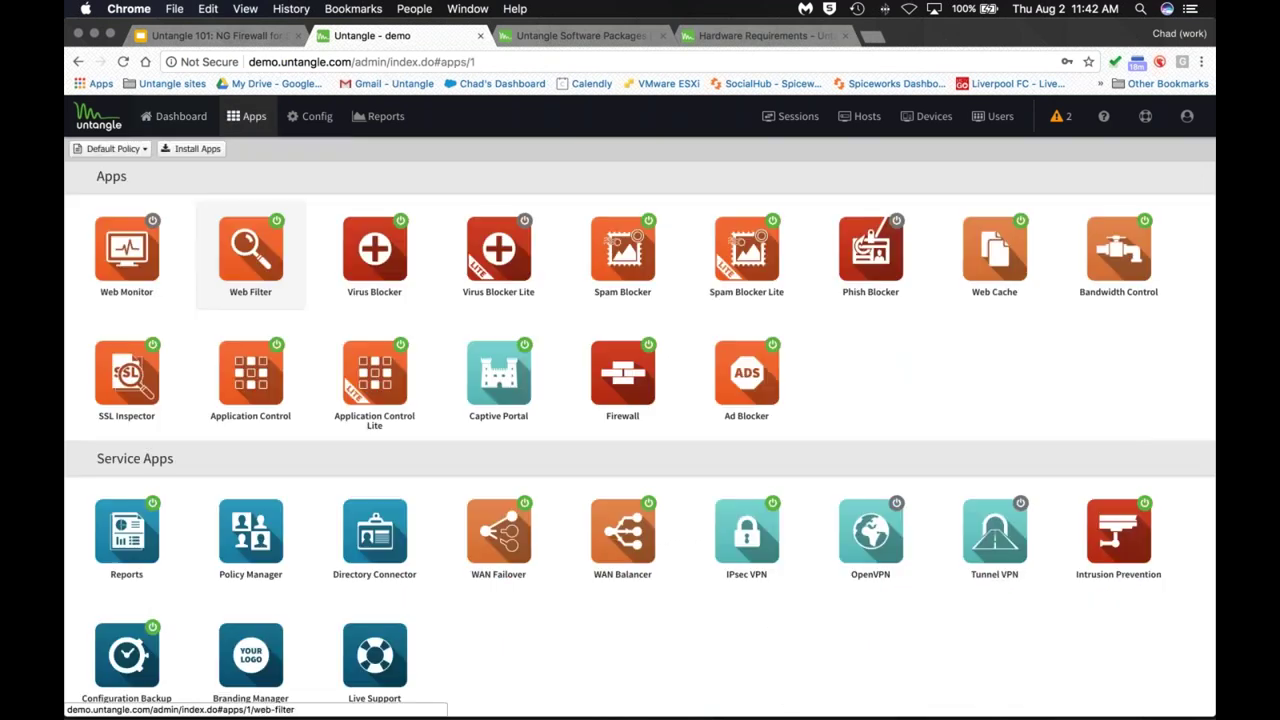
click(252, 255)
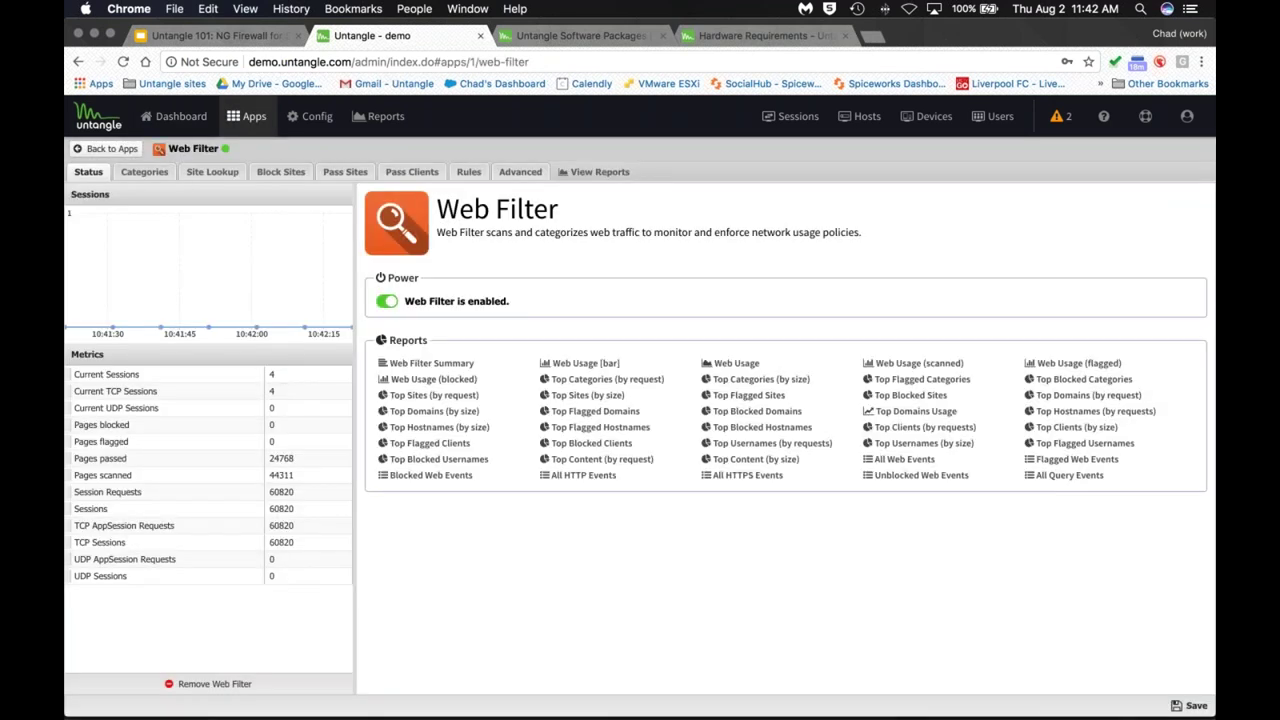
click(147, 172)
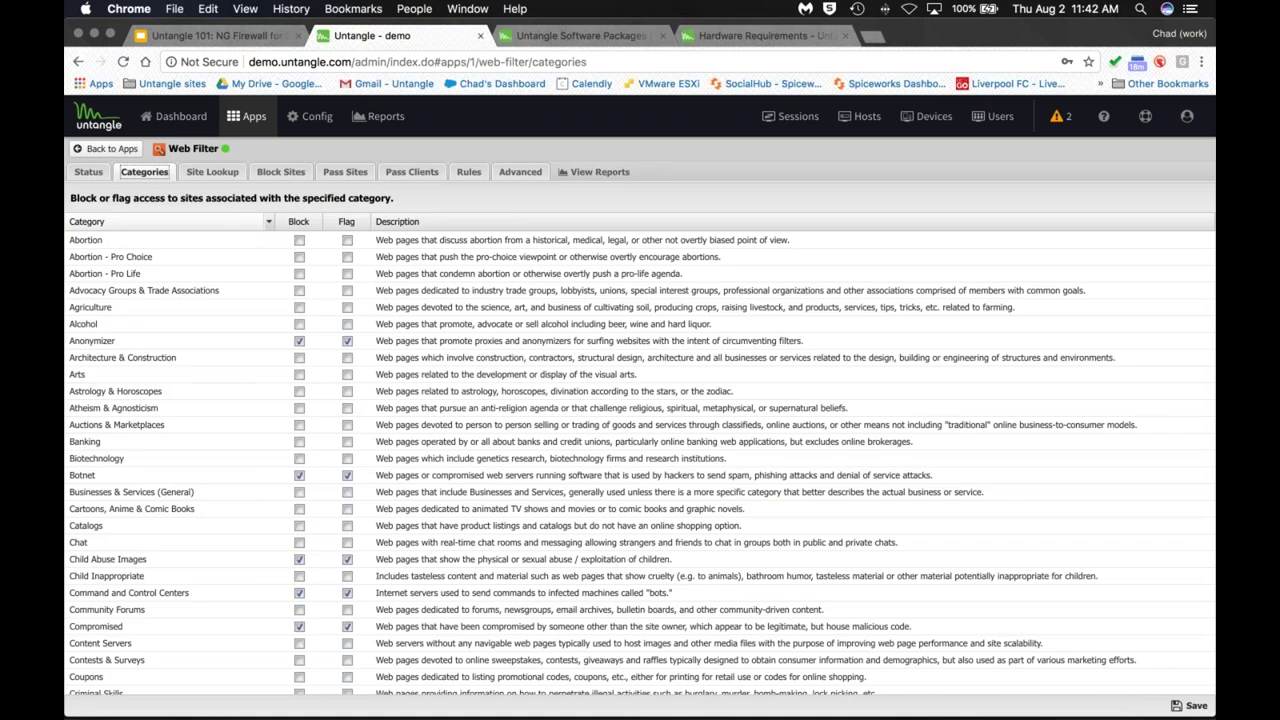
scroll(229, 419, down, 5)
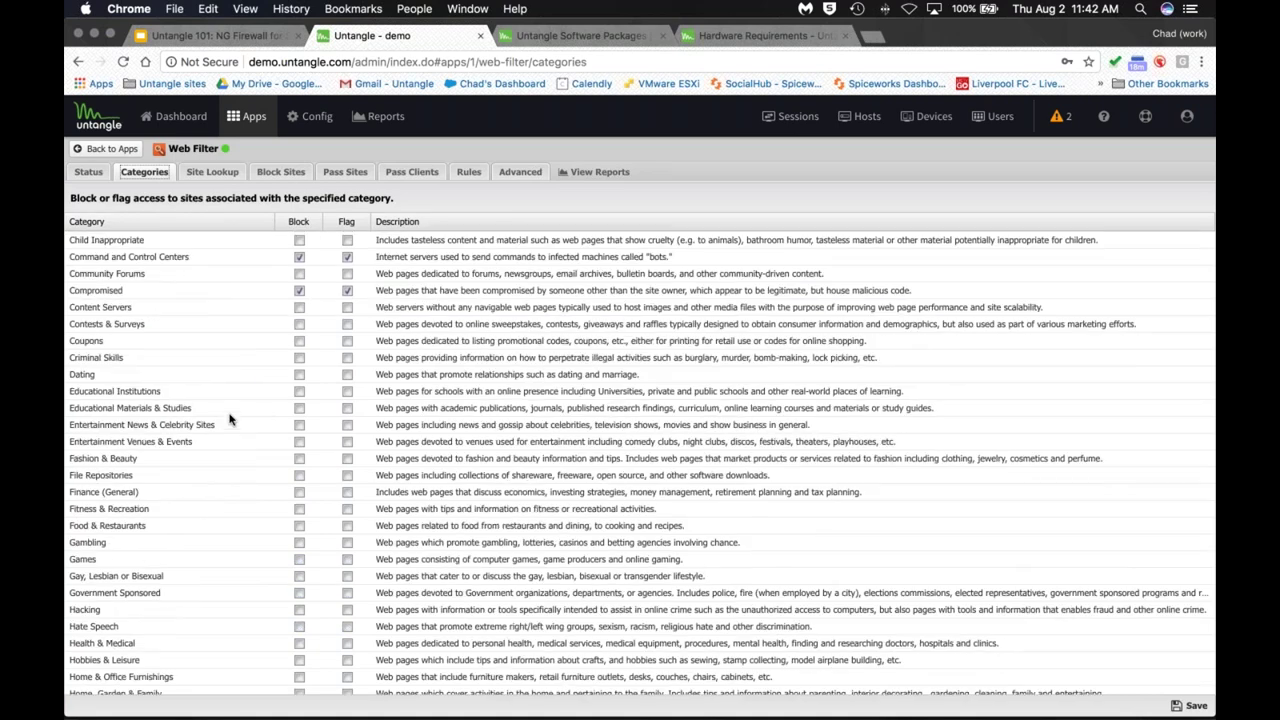
scroll(229, 419, down, 3)
scroll(229, 419, down, 3)
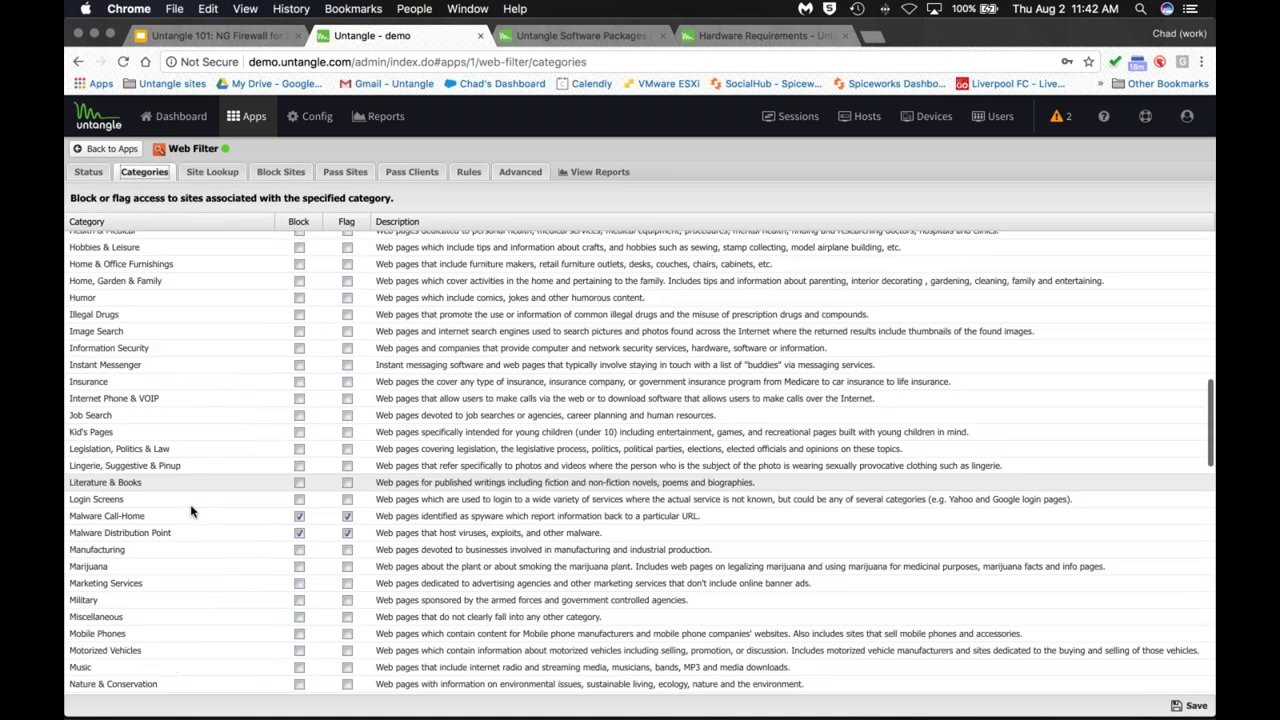
click(160, 532)
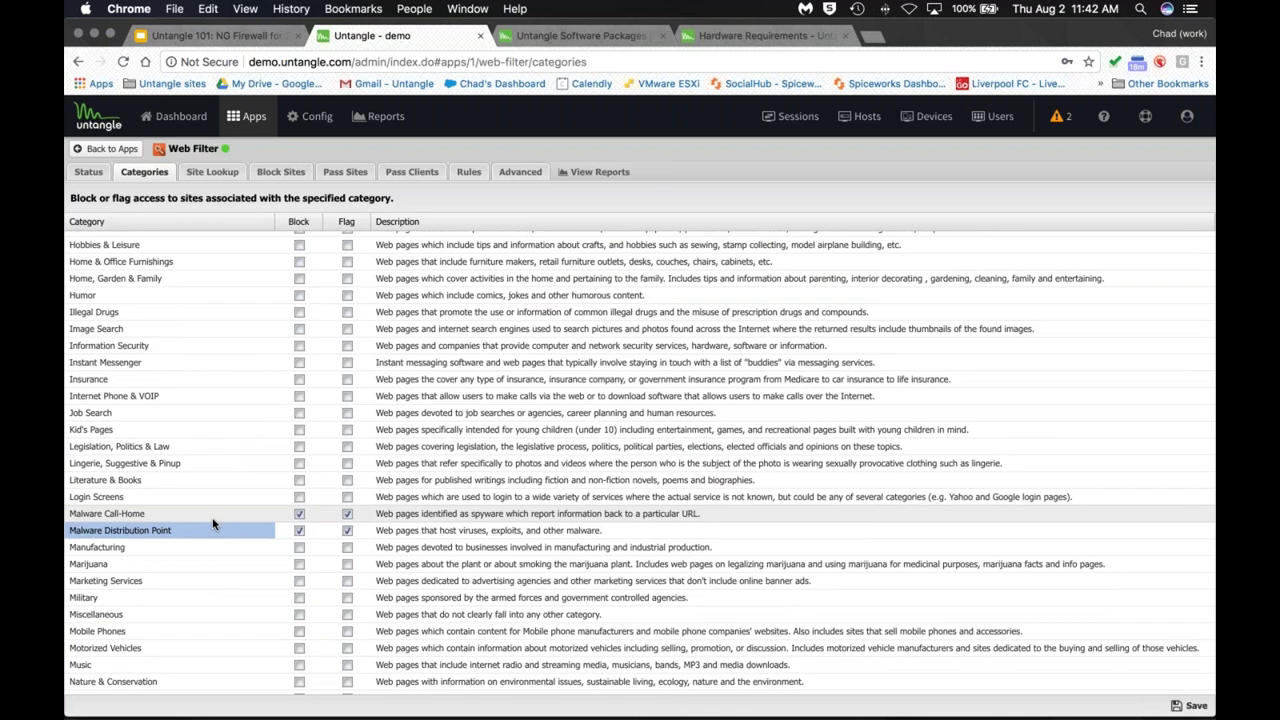
scroll(213, 524, down, 3)
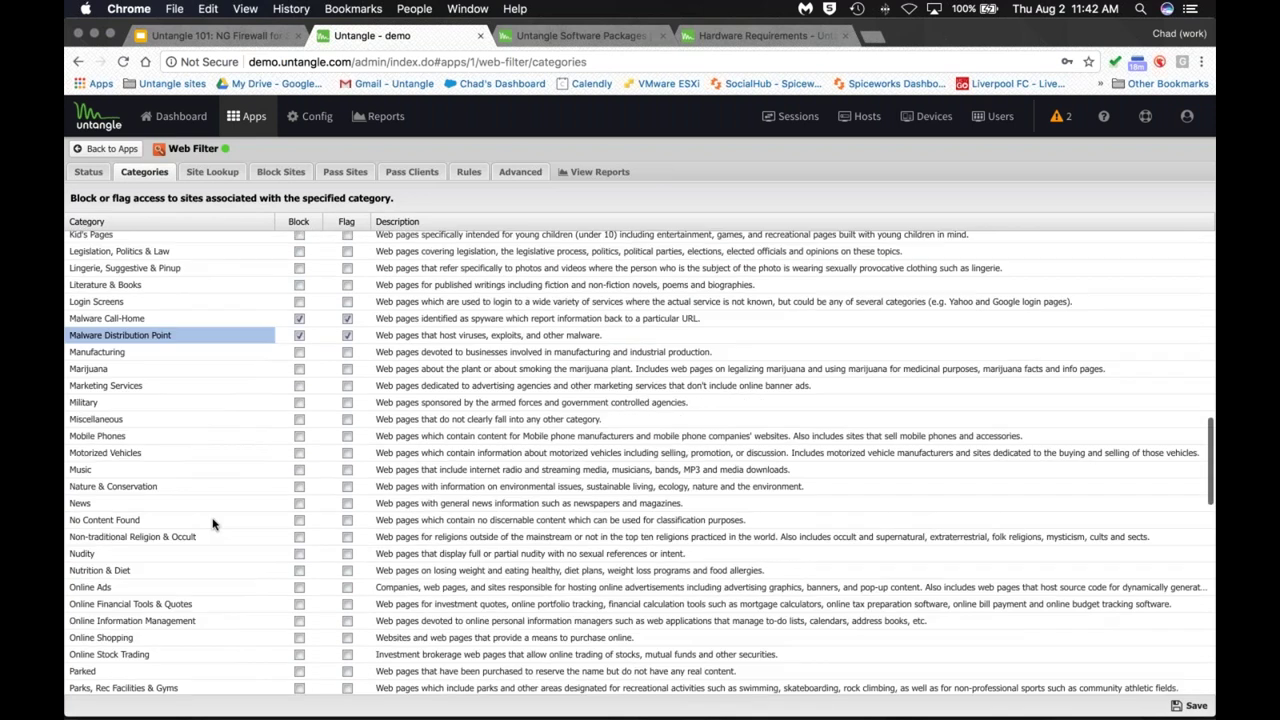
Step: Open the Virus Blocker app from the installed apps and highlight its scanning engine line
click(252, 117)
click(377, 276)
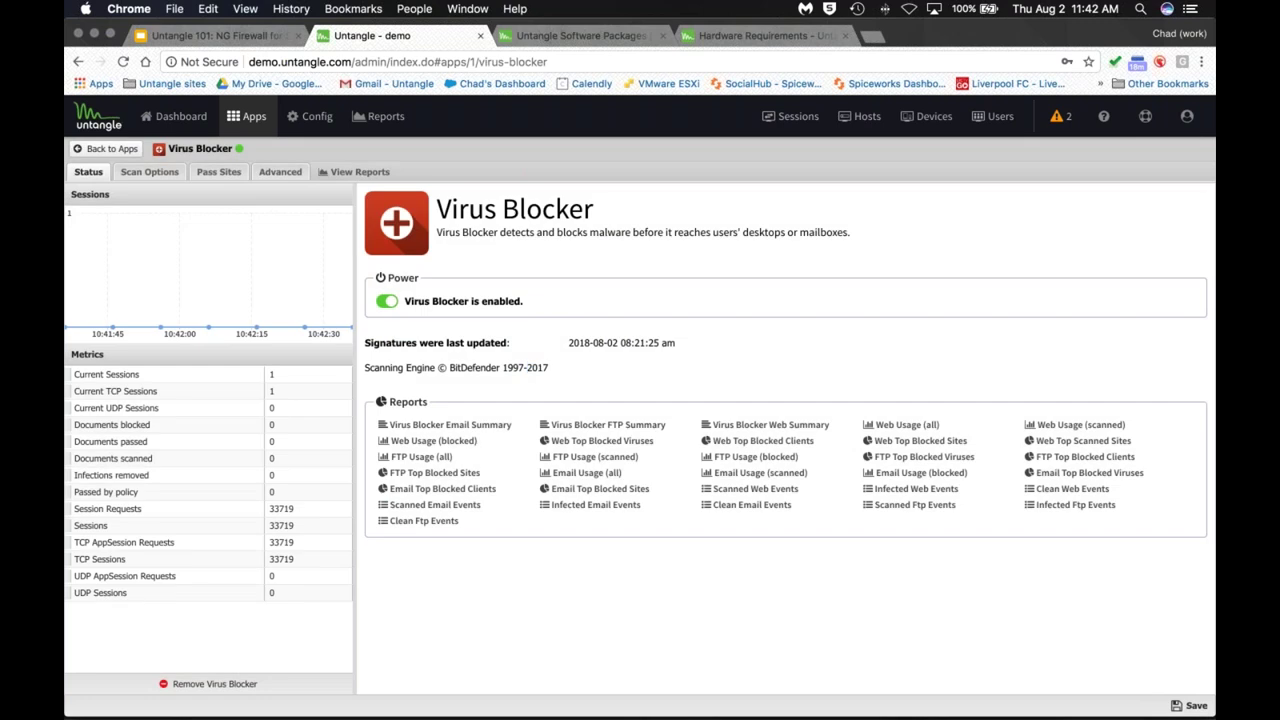
drag(549, 367, 364, 367)
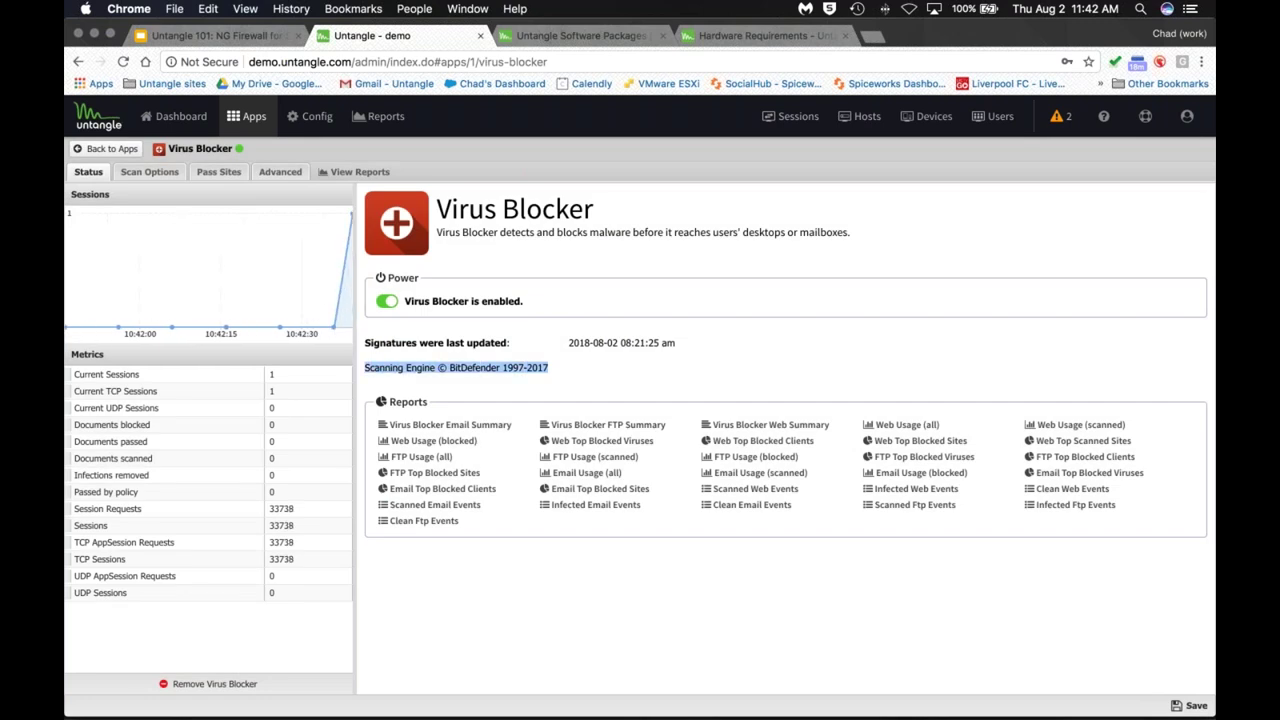
mouse_move(230, 300)
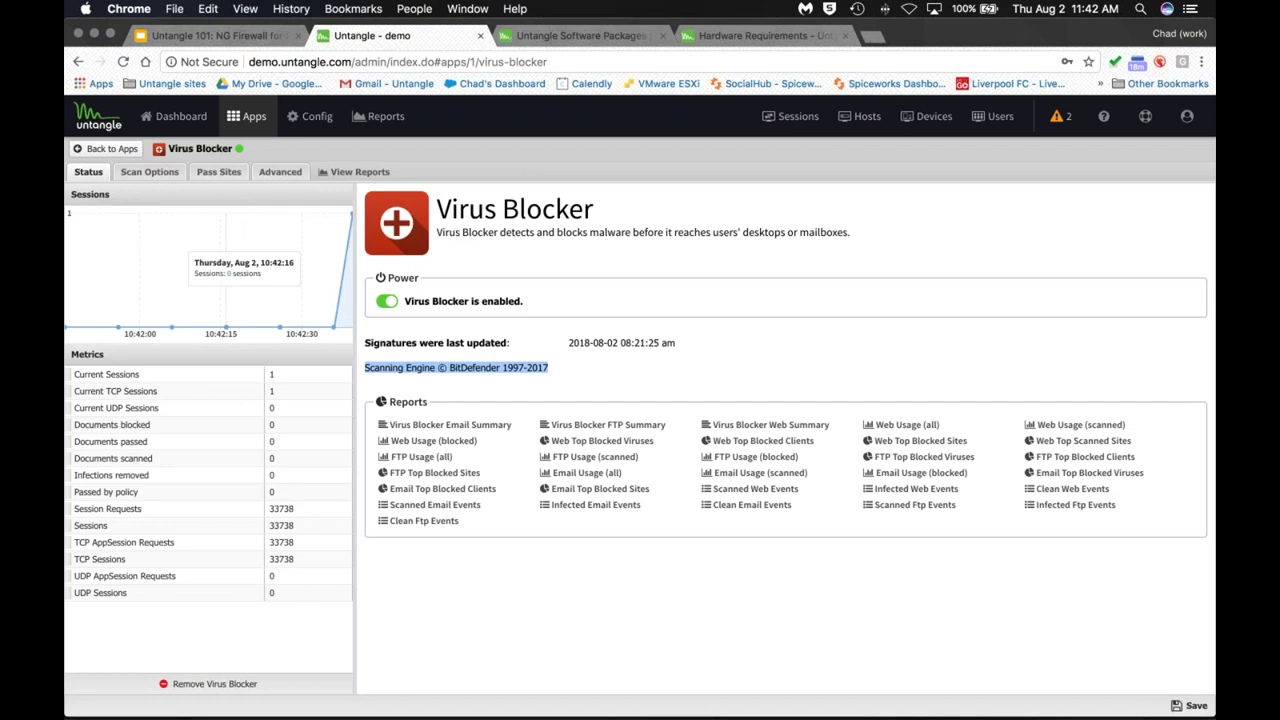
Step: Open Virus Blocker's advanced settings, look through the scanned file extensions, and highlight the Enable ScoutIQ Cloud Scan option
click(280, 172)
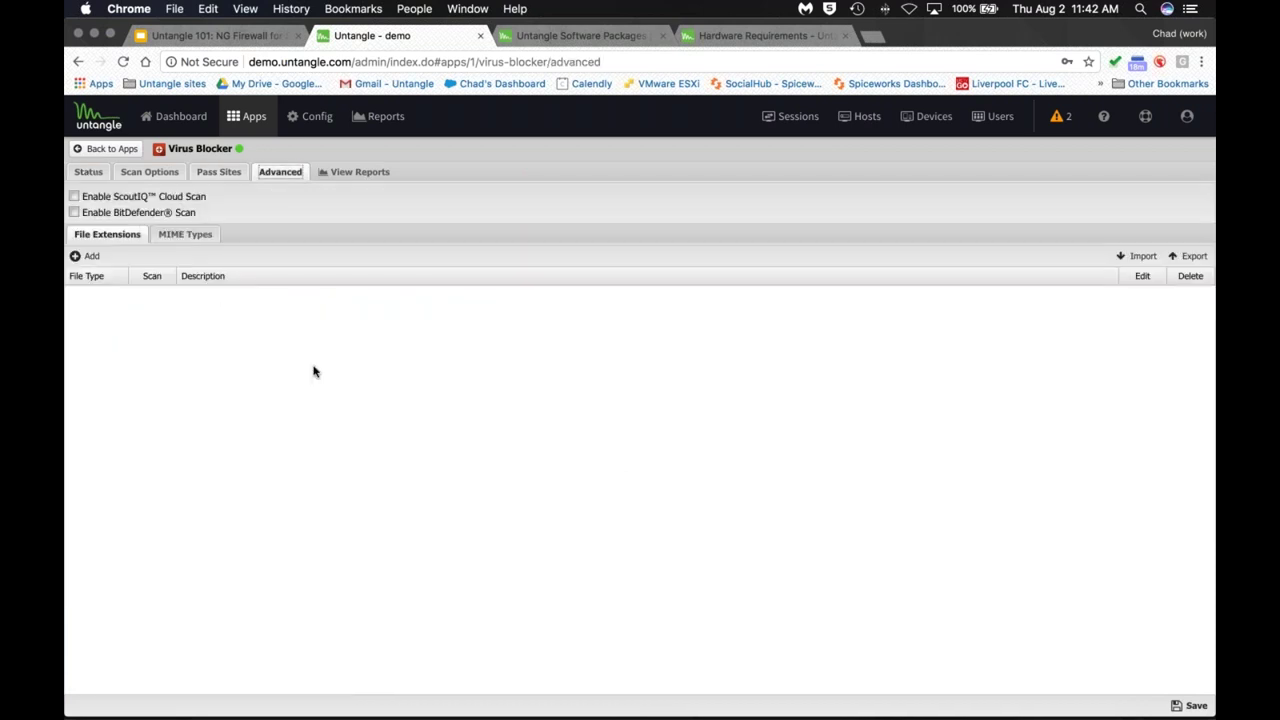
scroll(365, 458, down, 5)
scroll(365, 458, up, 5)
drag(196, 213, 79, 199)
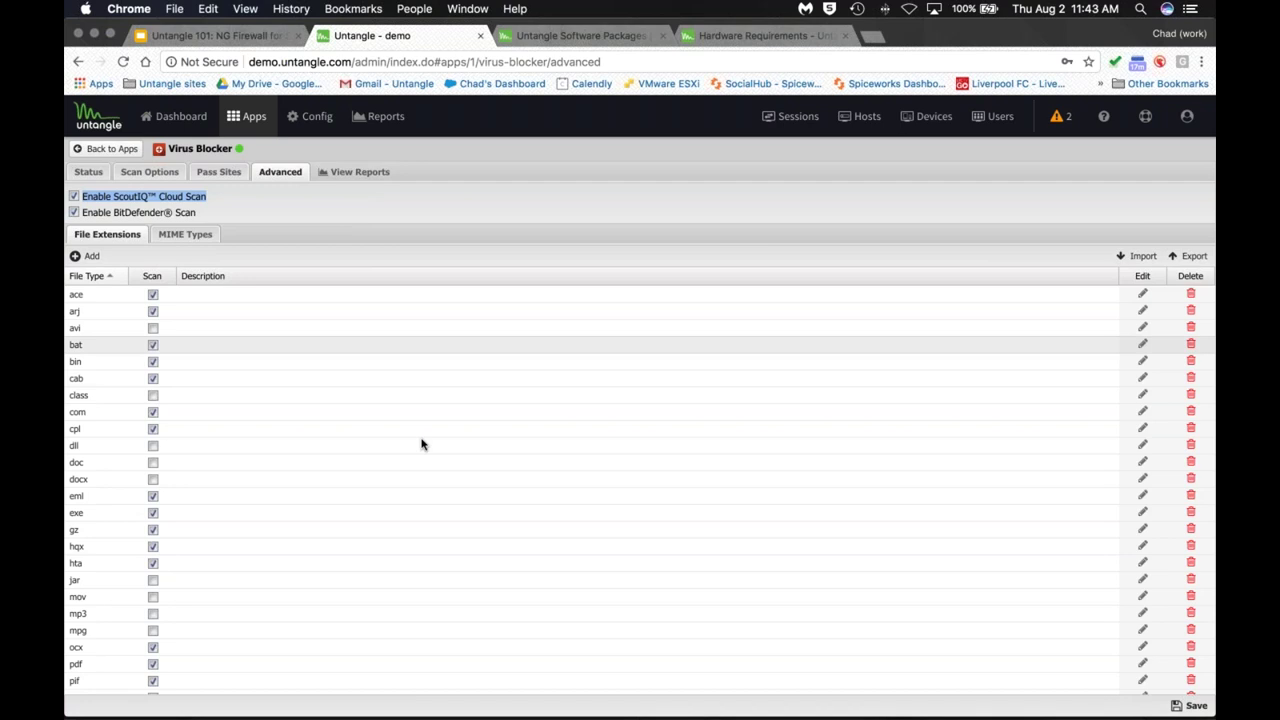
Step: Enable scanning for the xls and xlsx file types in Virus Blocker's file extension list
scroll(421, 444, down, 5)
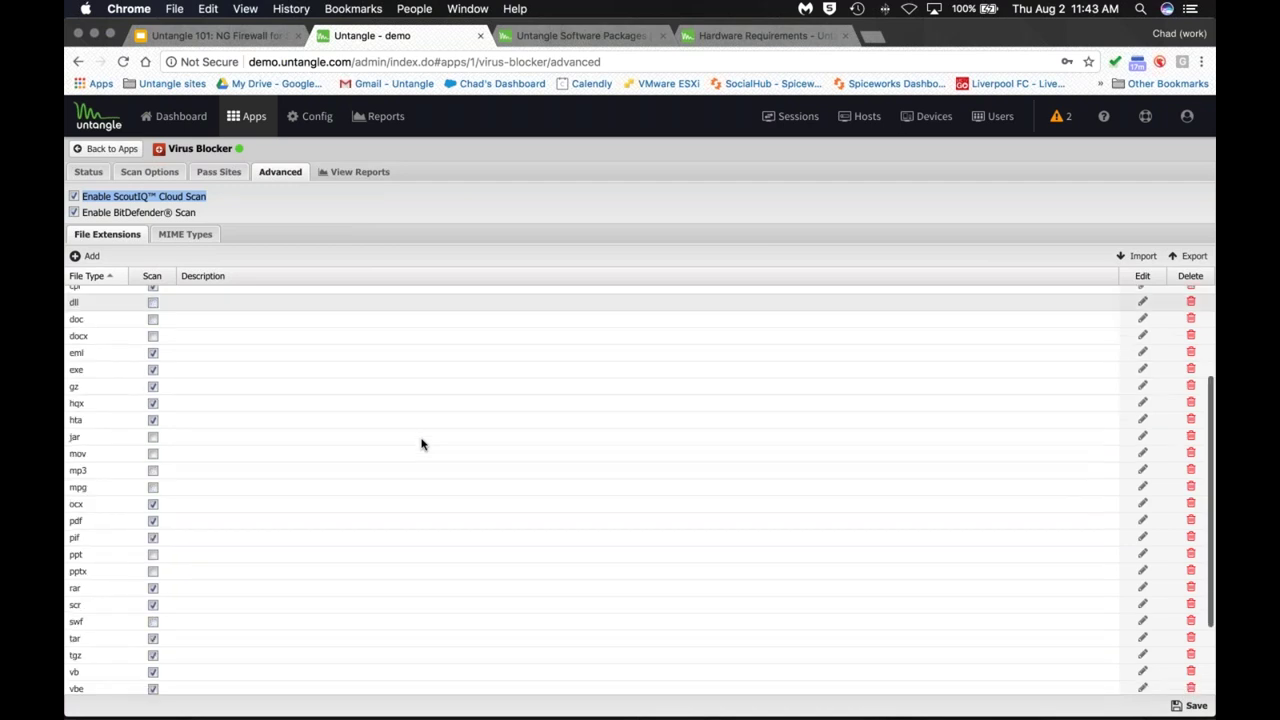
scroll(384, 608, down, 2)
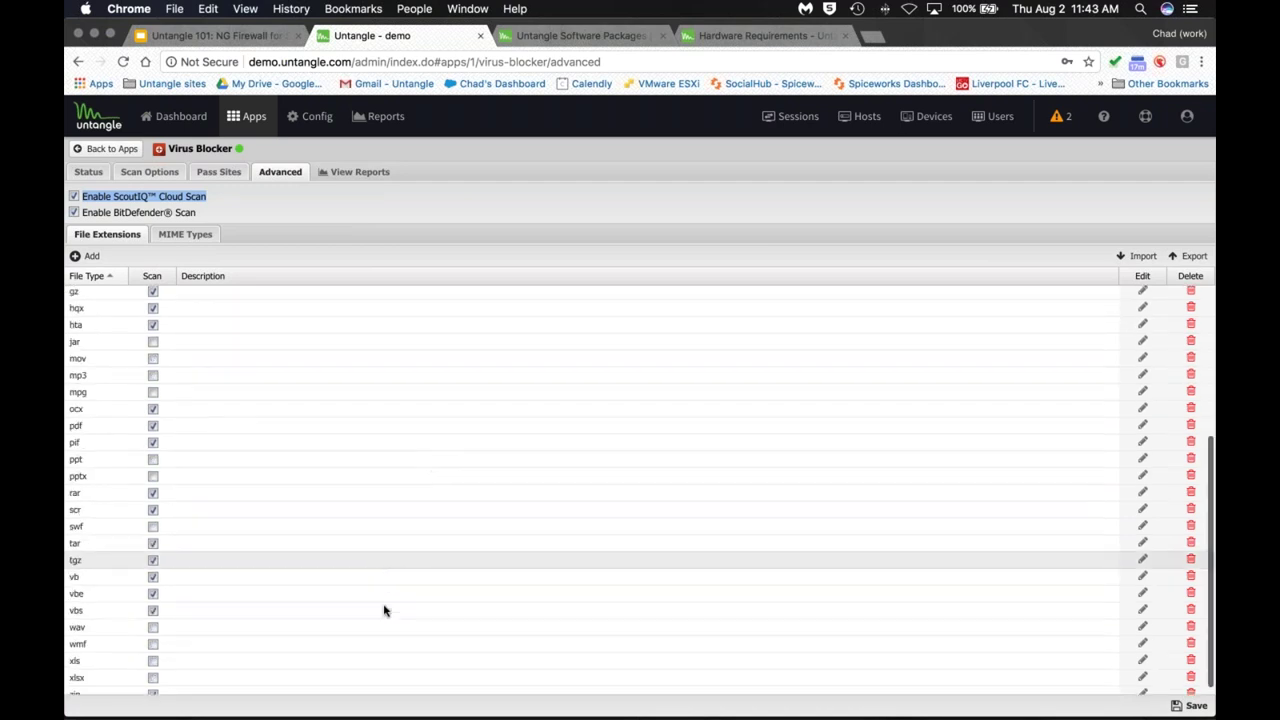
click(89, 654)
click(196, 654)
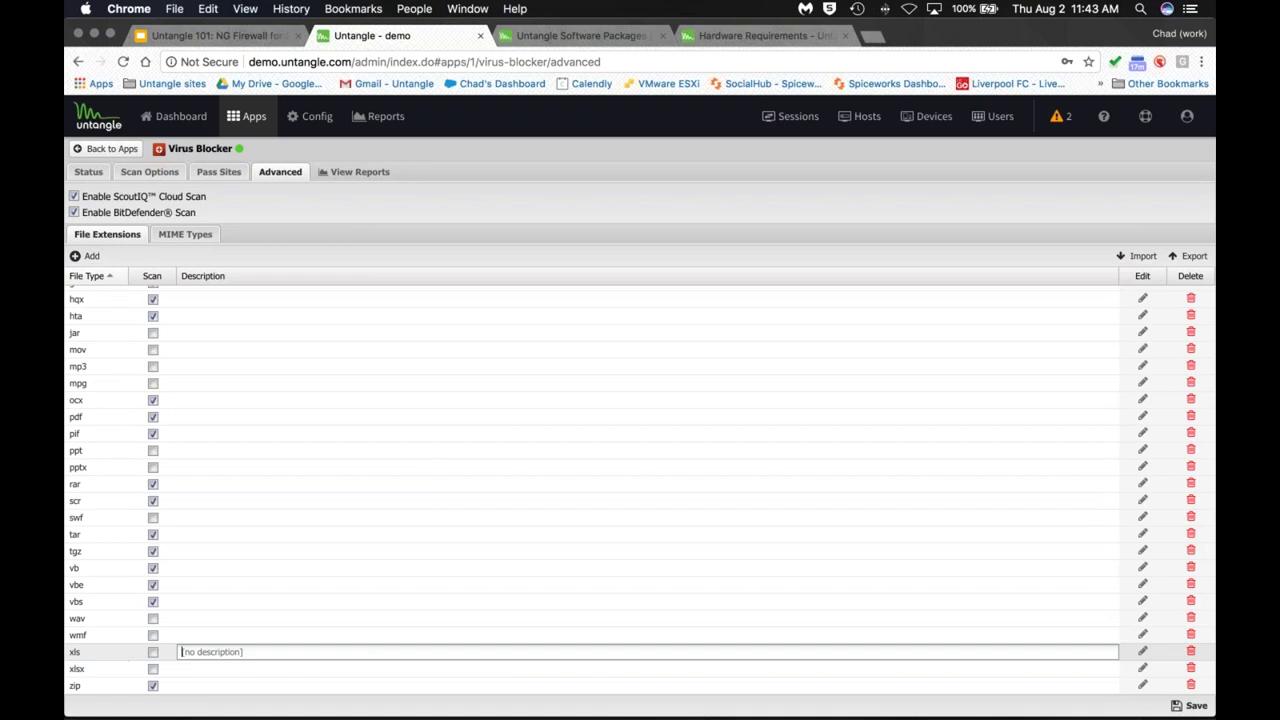
click(153, 652)
click(153, 670)
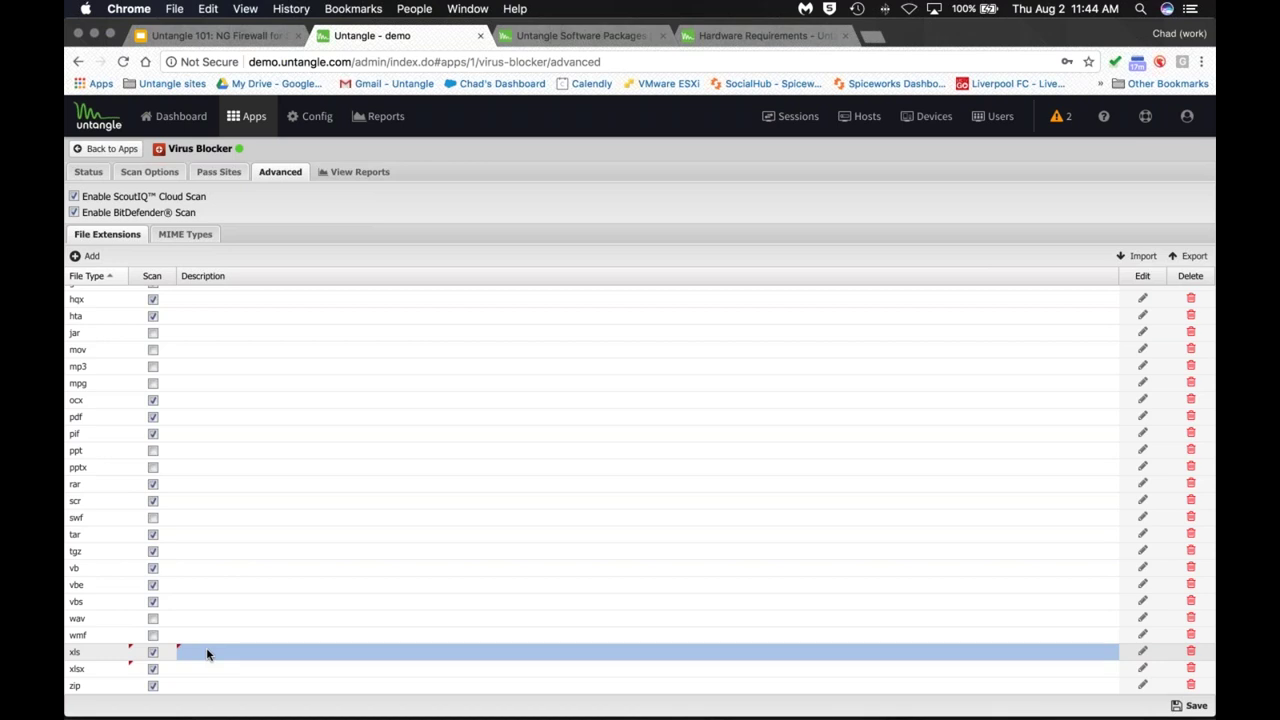
Step: Switch to the Untangle wiki, open the Installation guide, and view the Router and Transparent Bridge deployment diagrams
click(722, 38)
scroll(407, 257, left, 5)
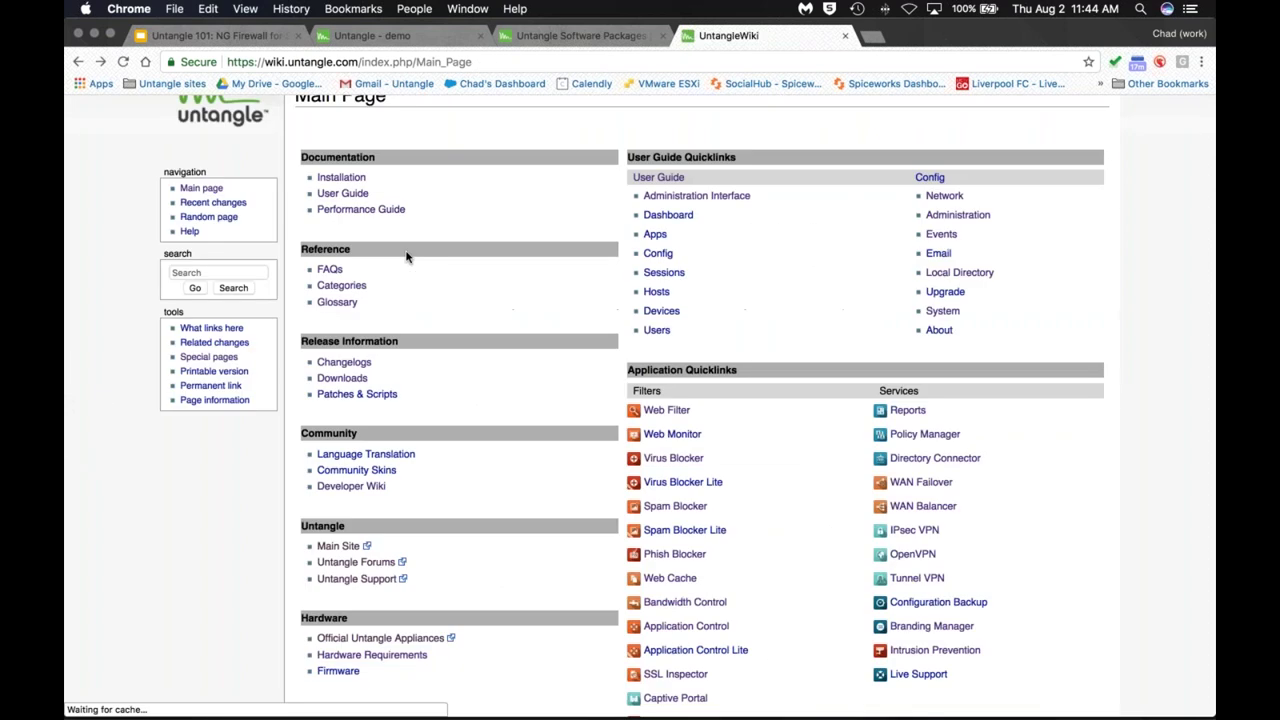
scroll(407, 257, left, 5)
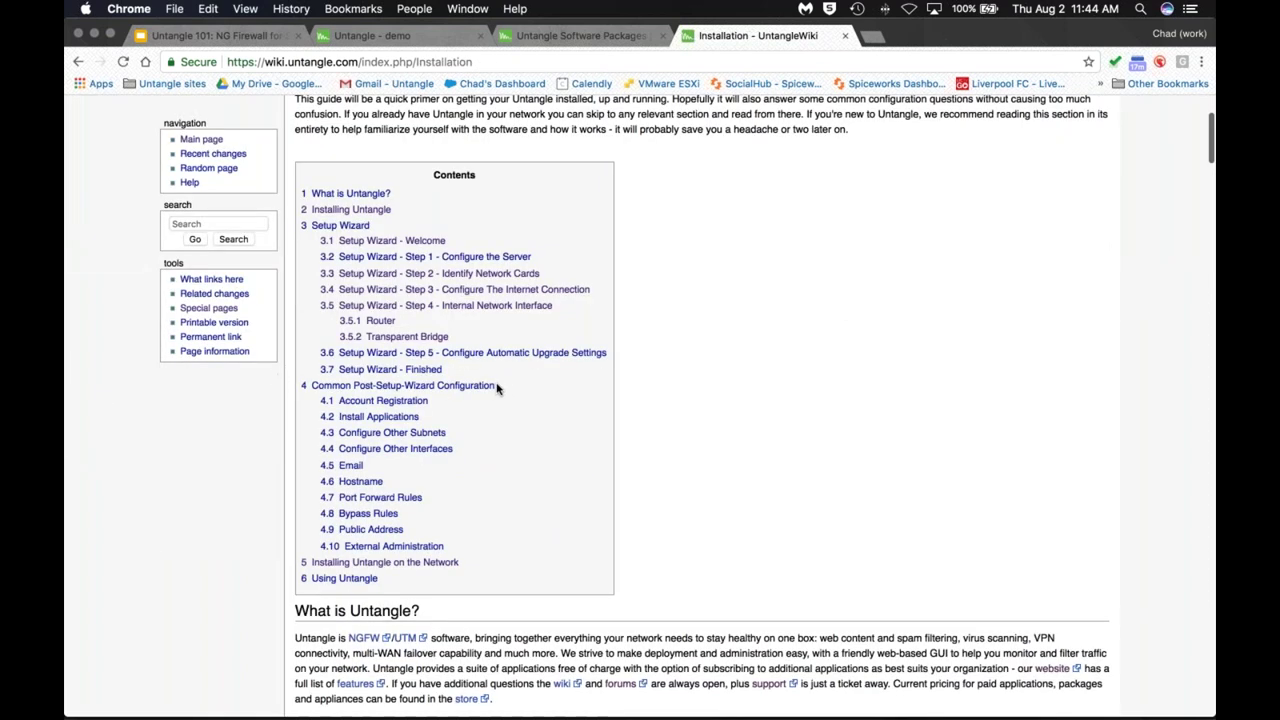
scroll(410, 308, down, 1)
click(381, 288)
scroll(409, 337, down, 3)
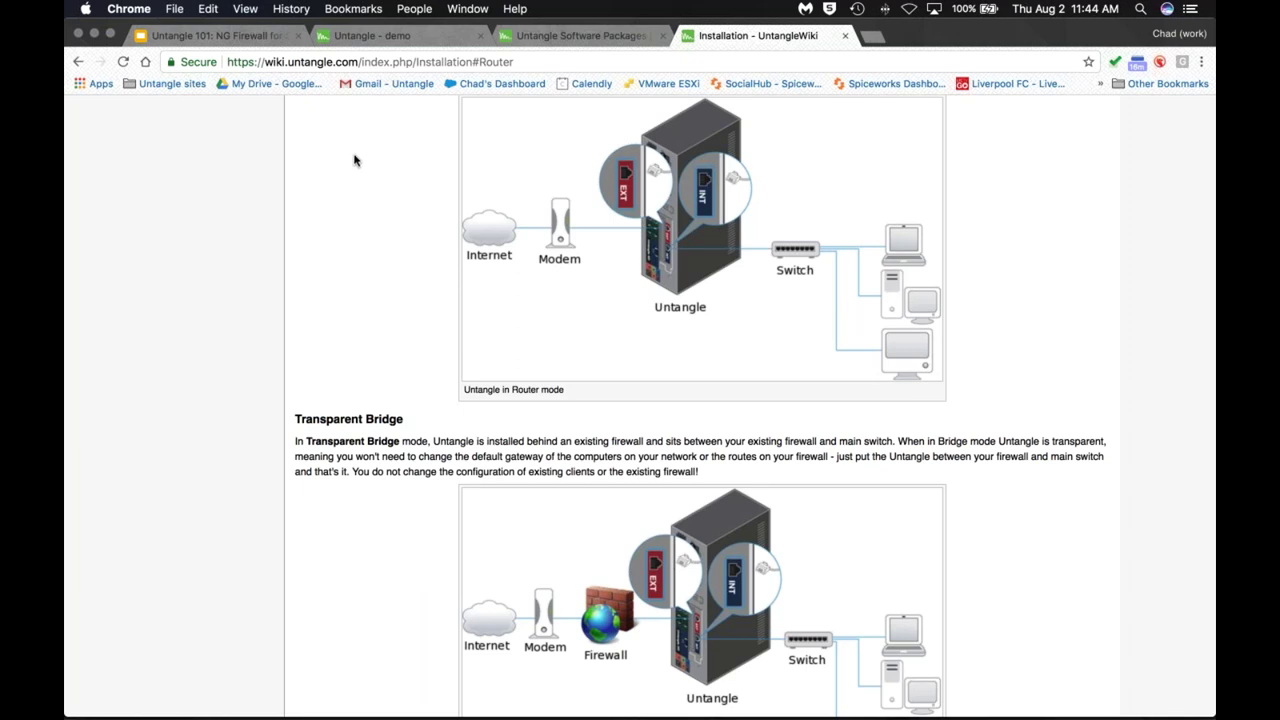
Step: Return to Virus Blocker's advanced settings in the demo and highlight the ScoutIQ Cloud Scan and BitDefender Scan options
click(400, 35)
drag(226, 200, 82, 200)
click(187, 214)
drag(187, 214, 76, 213)
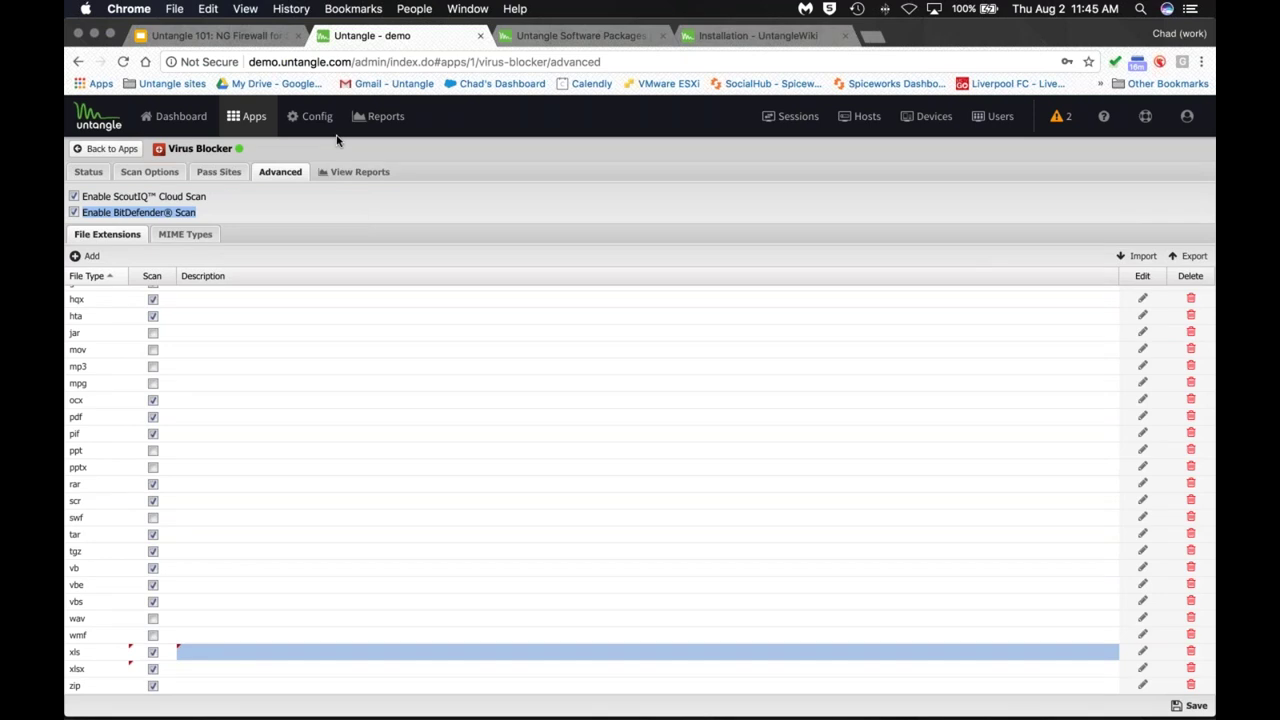
Step: Present the Untangle 101 slides, step back to Key Differentiators, return to the Demonstration slide, and exit the slideshow
click(223, 36)
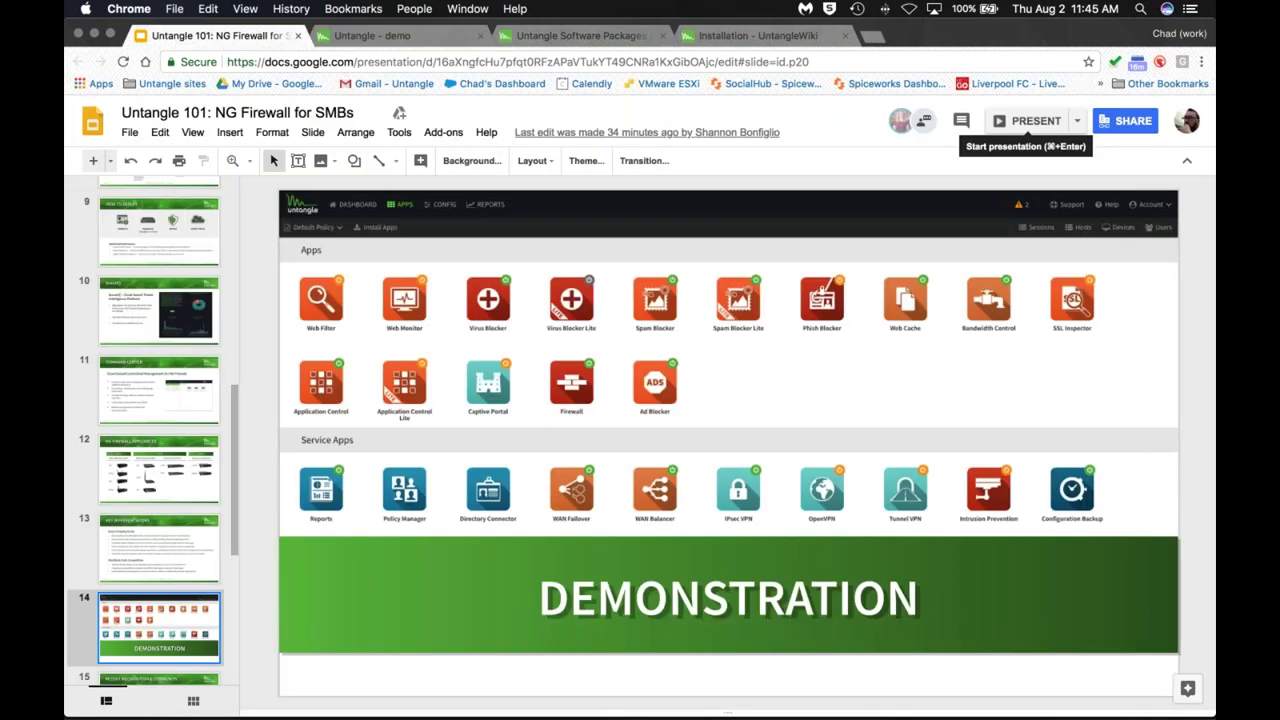
click(1030, 120)
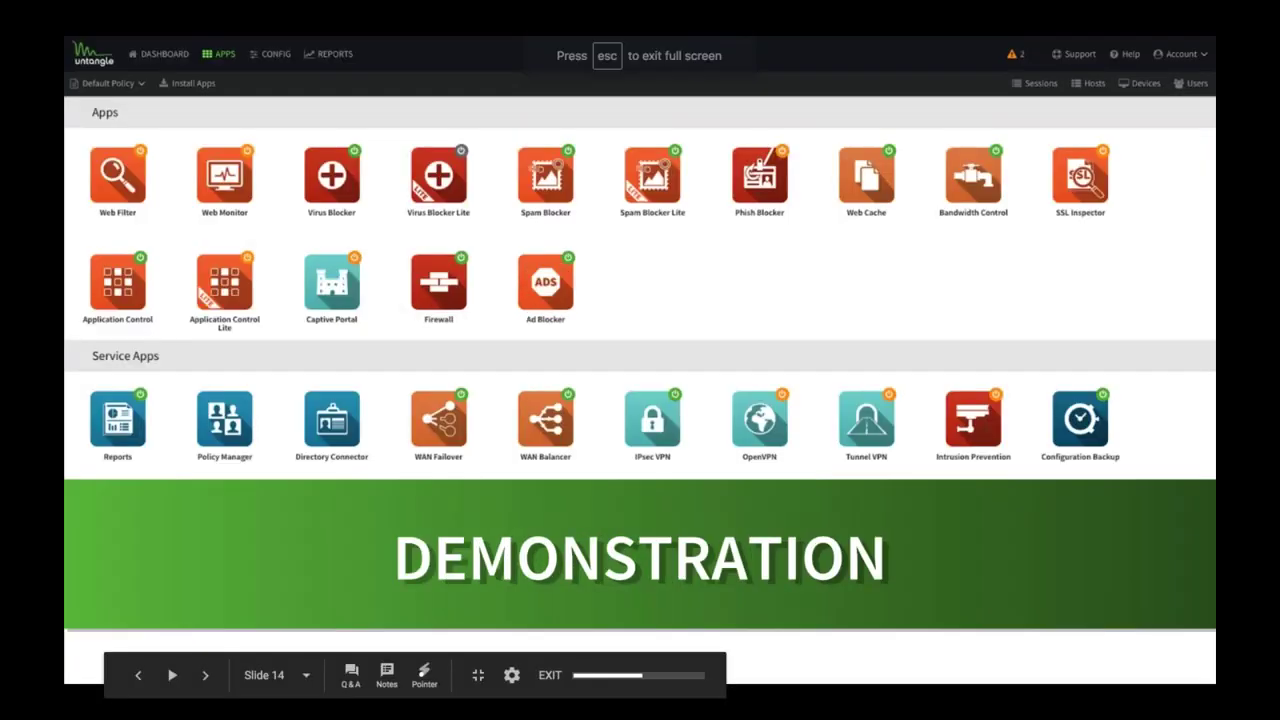
key(Right)
key(Left)
key(Left)
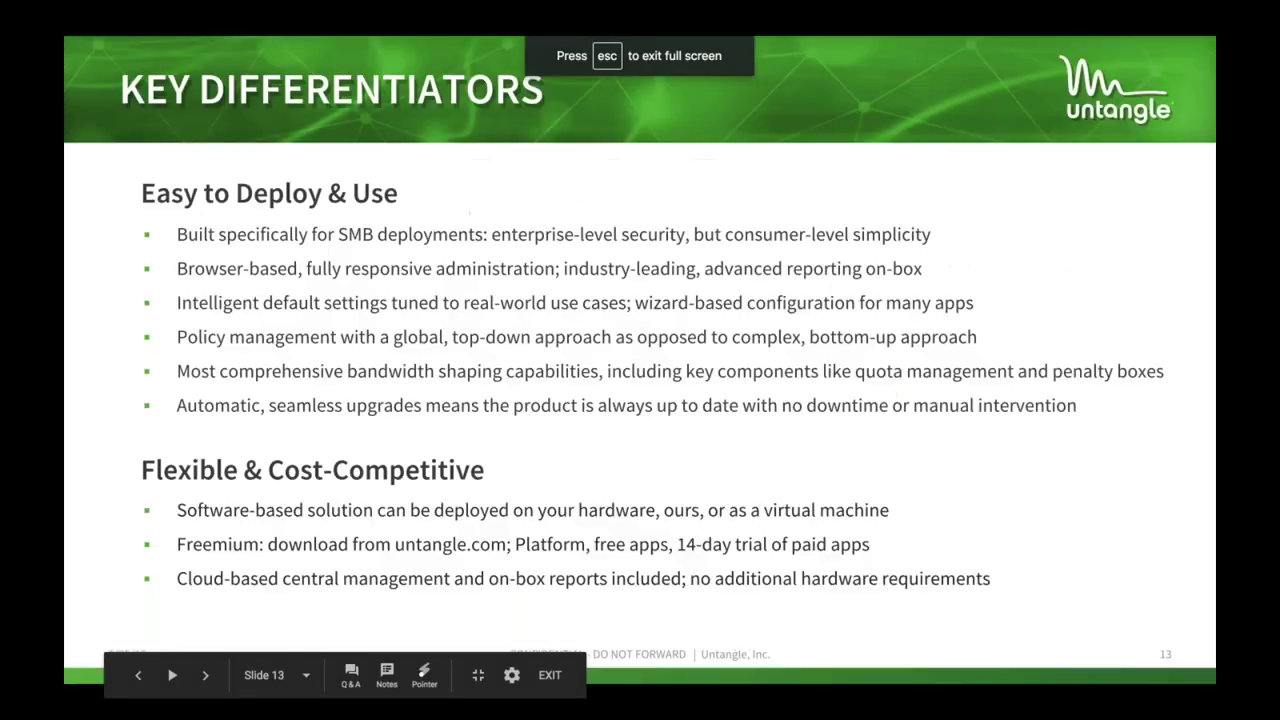
key(Right)
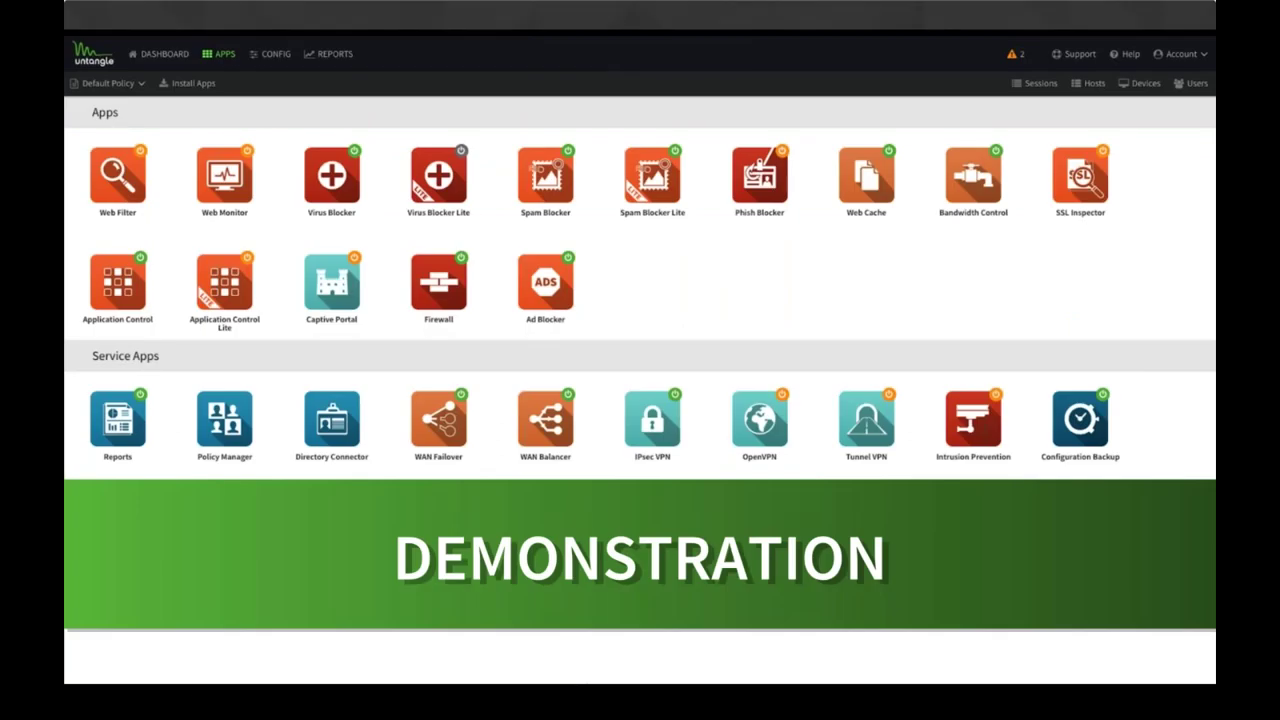
key(Escape)
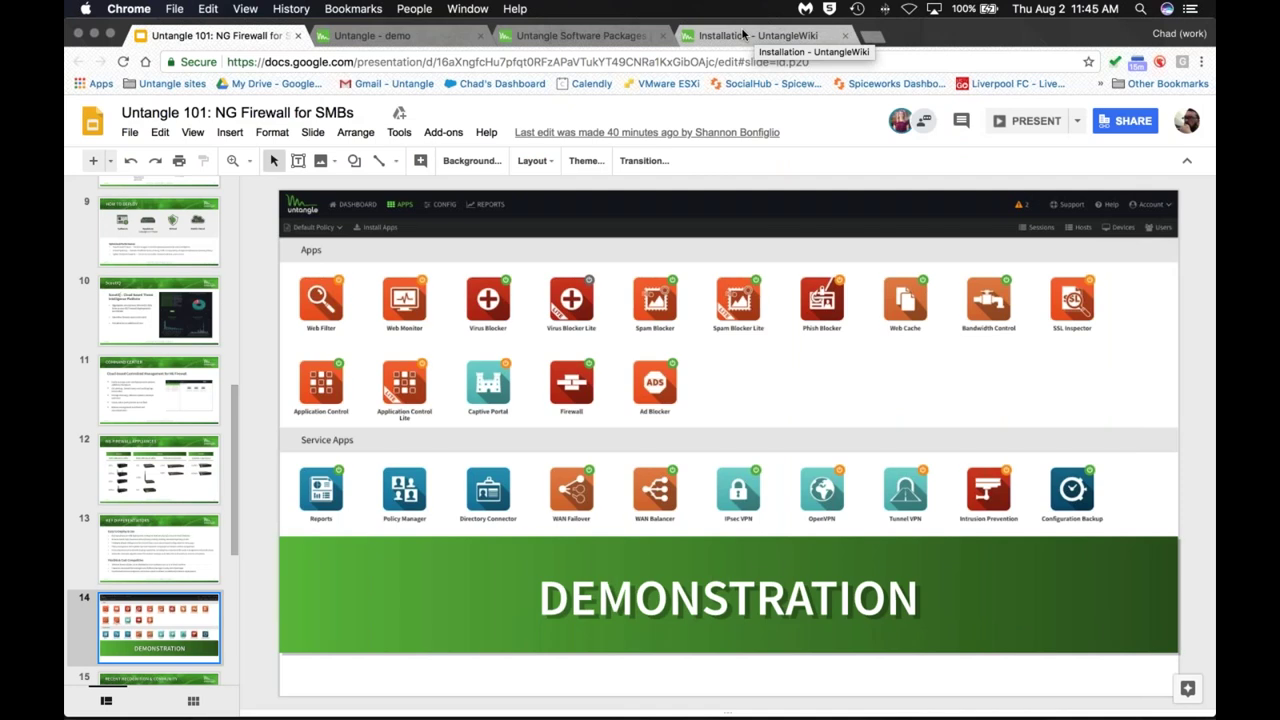
Step: Return to the Untangle demo, leave the Virus Blocker settings, and open and reload the Dashboard
click(419, 37)
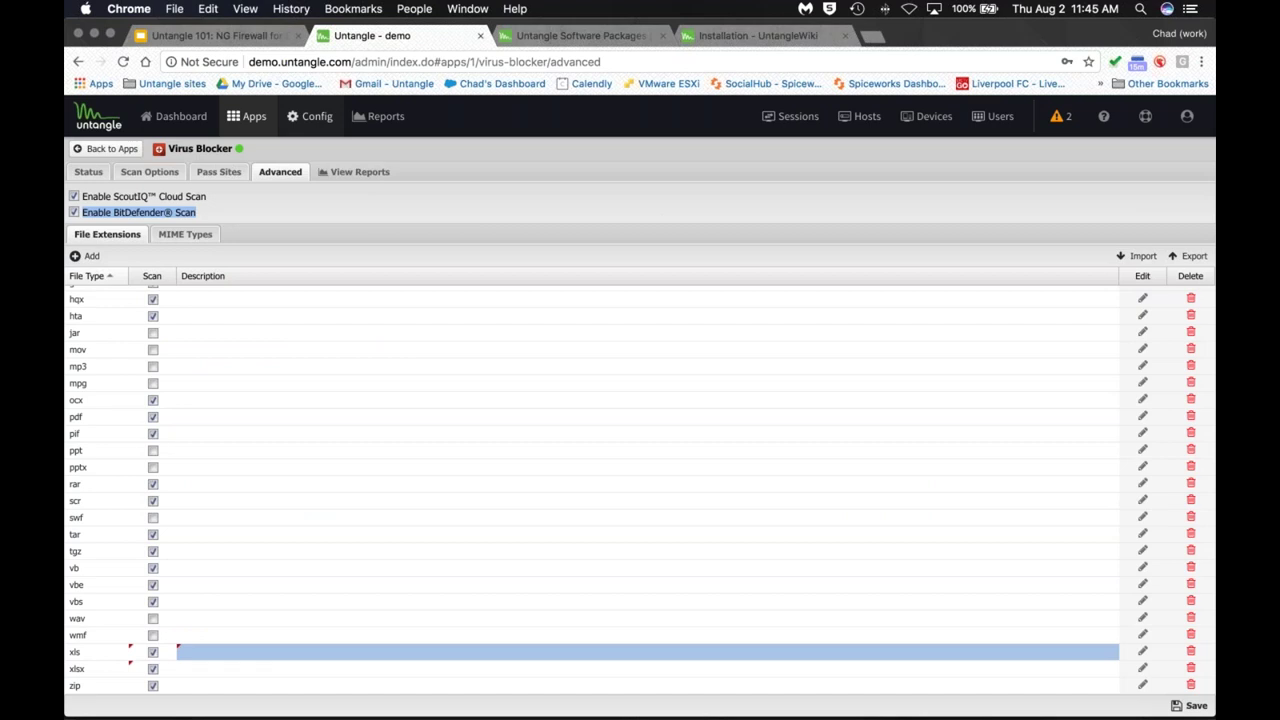
click(247, 116)
click(605, 435)
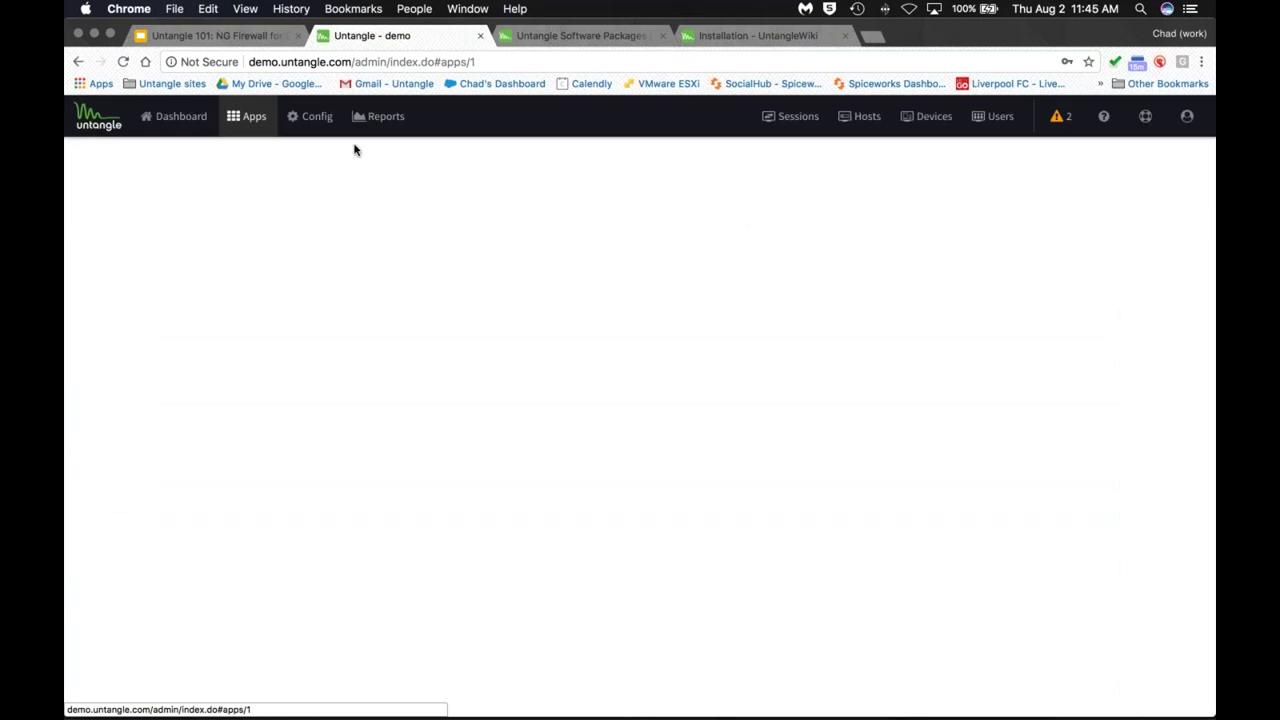
click(178, 117)
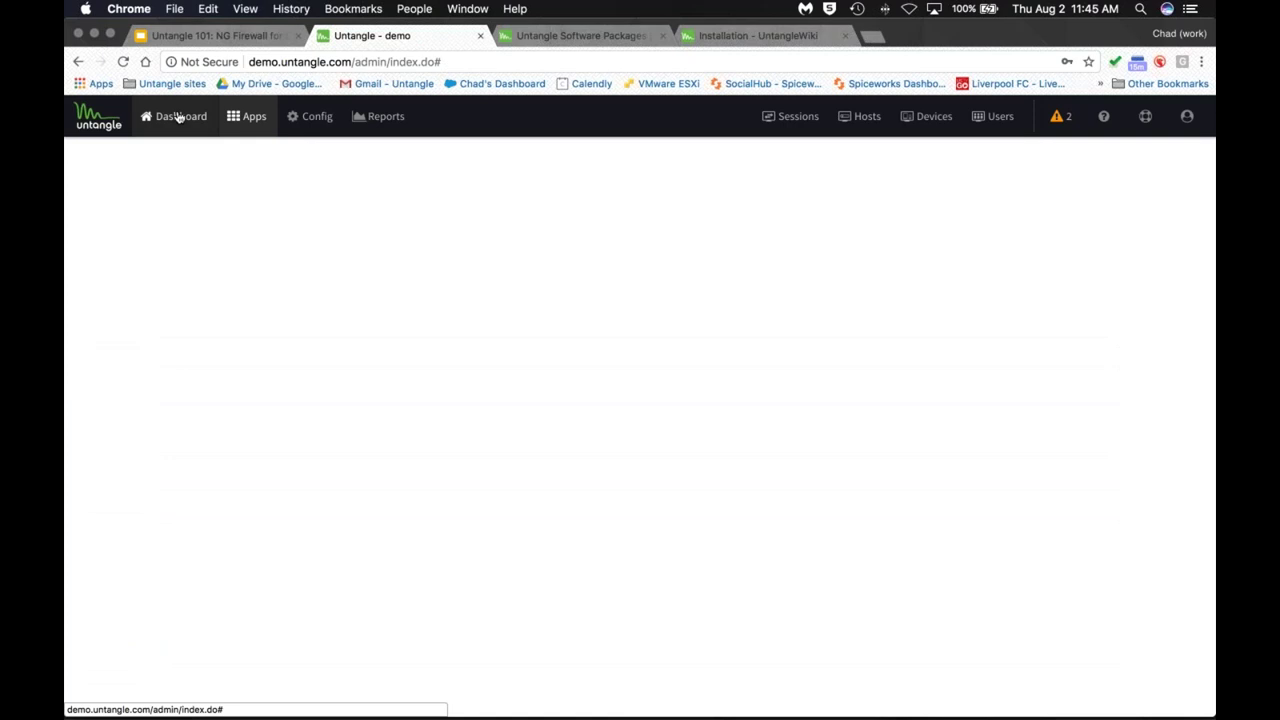
key(super+r)
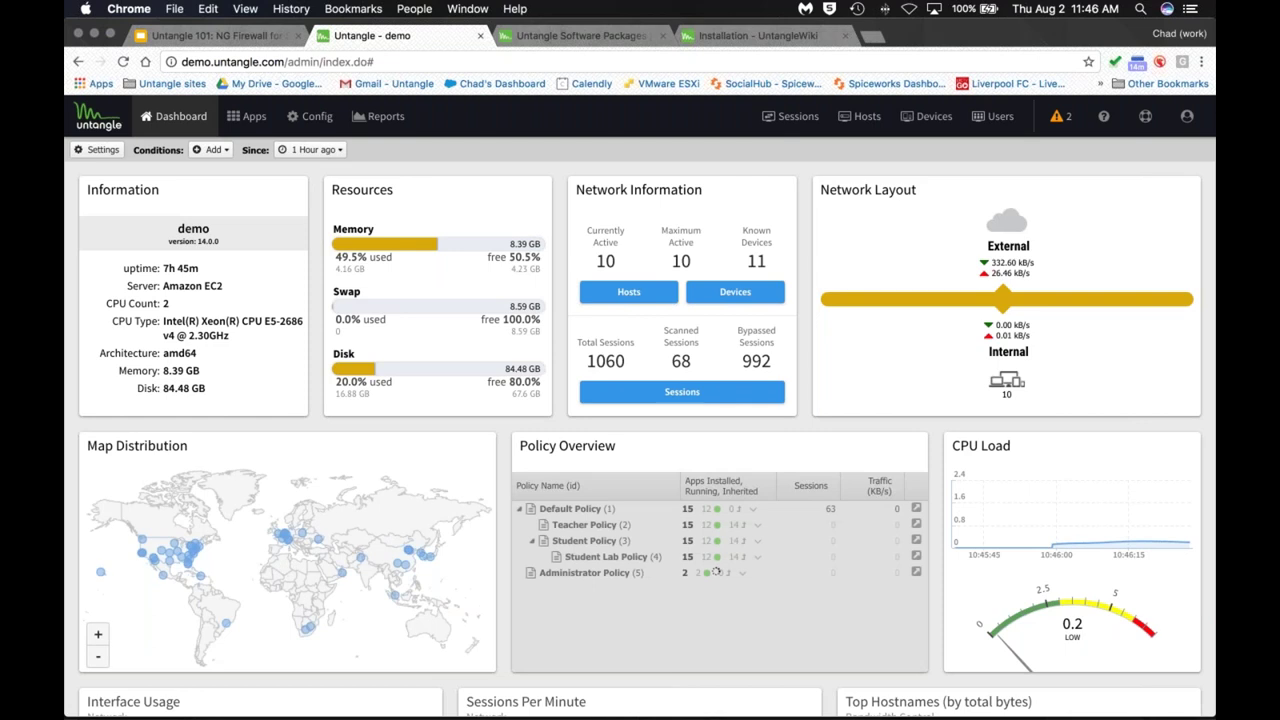
Step: In the Untangle wiki, go from the main page to the FAQs and open the Licensing and Subscriptions section
click(201, 35)
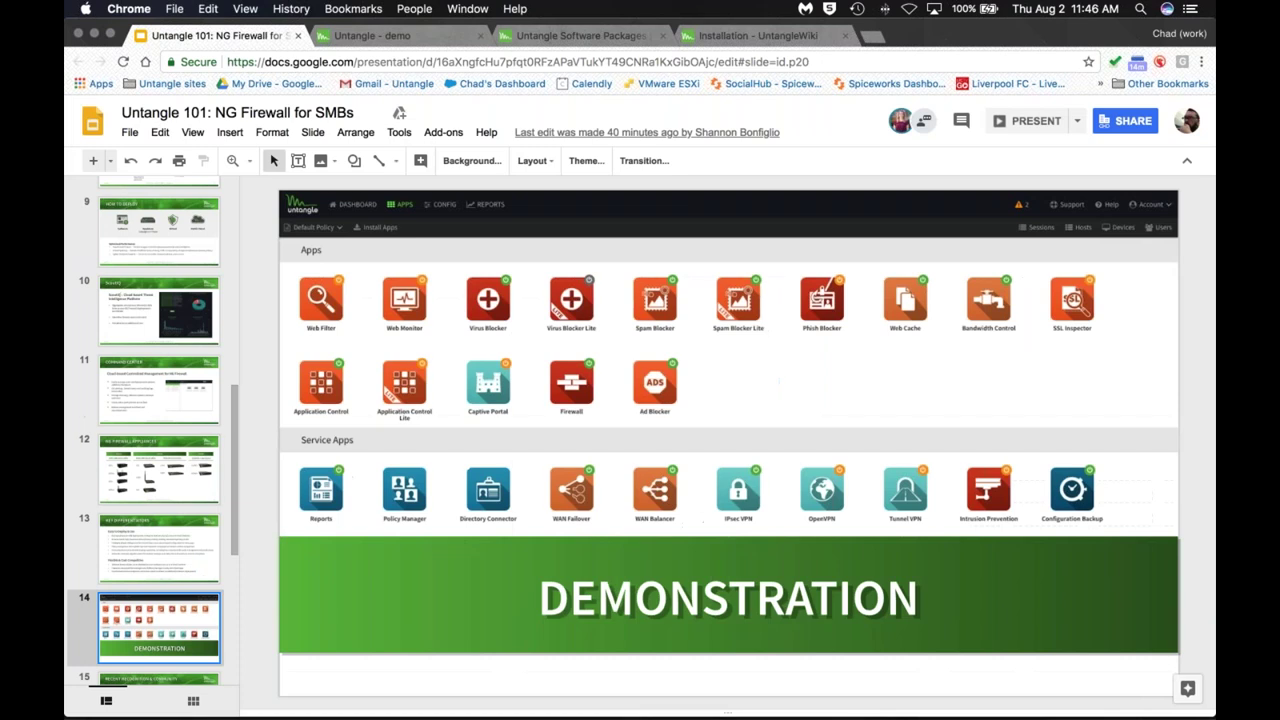
click(758, 35)
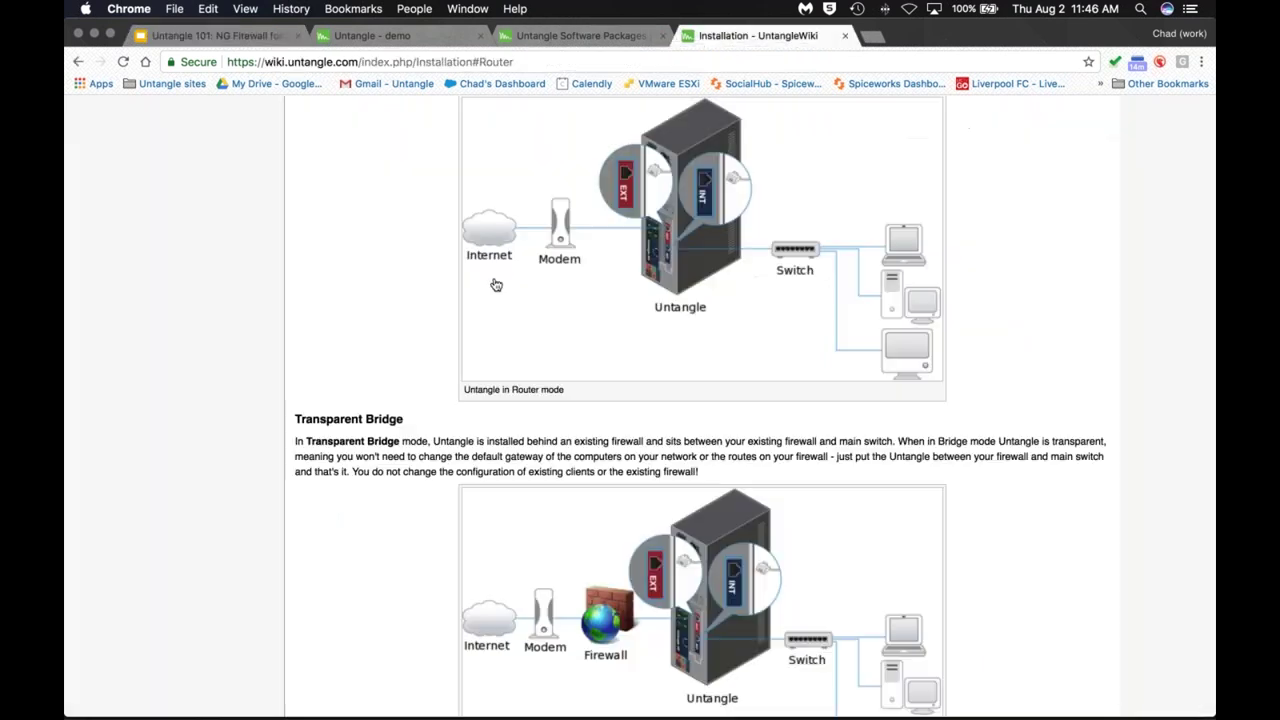
scroll(496, 286, left, 5)
scroll(372, 209, left, 3)
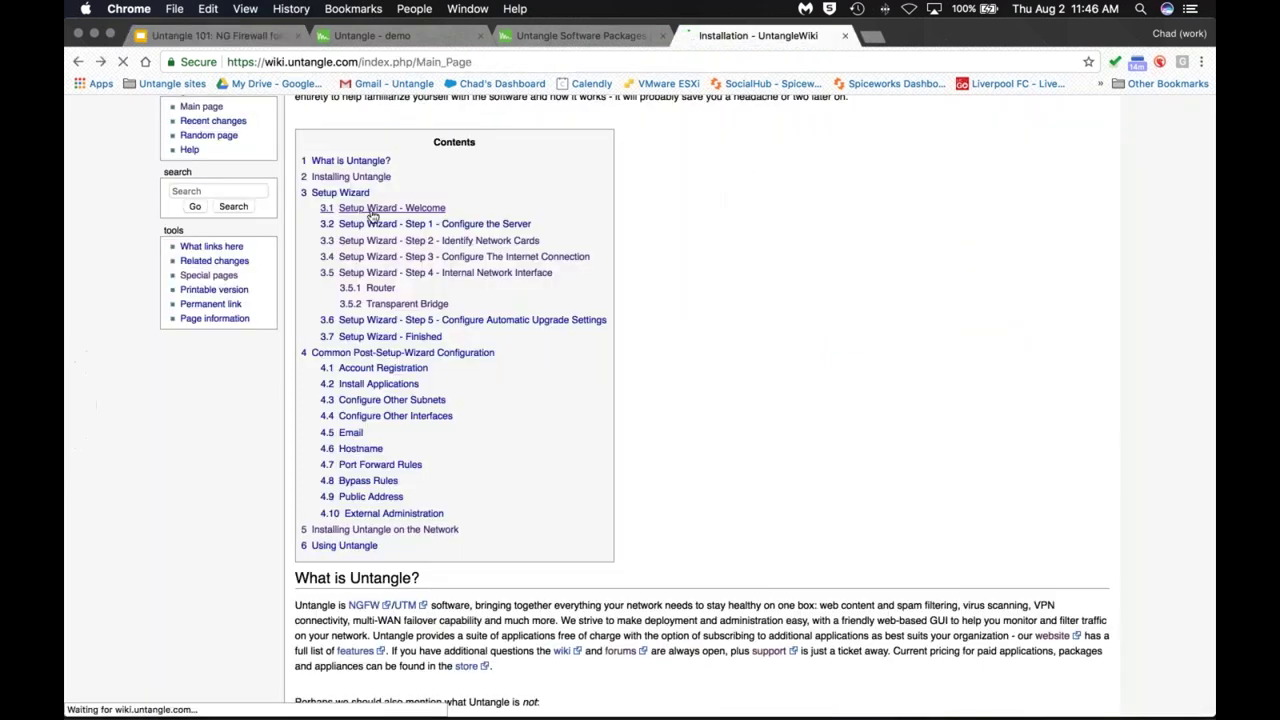
click(330, 270)
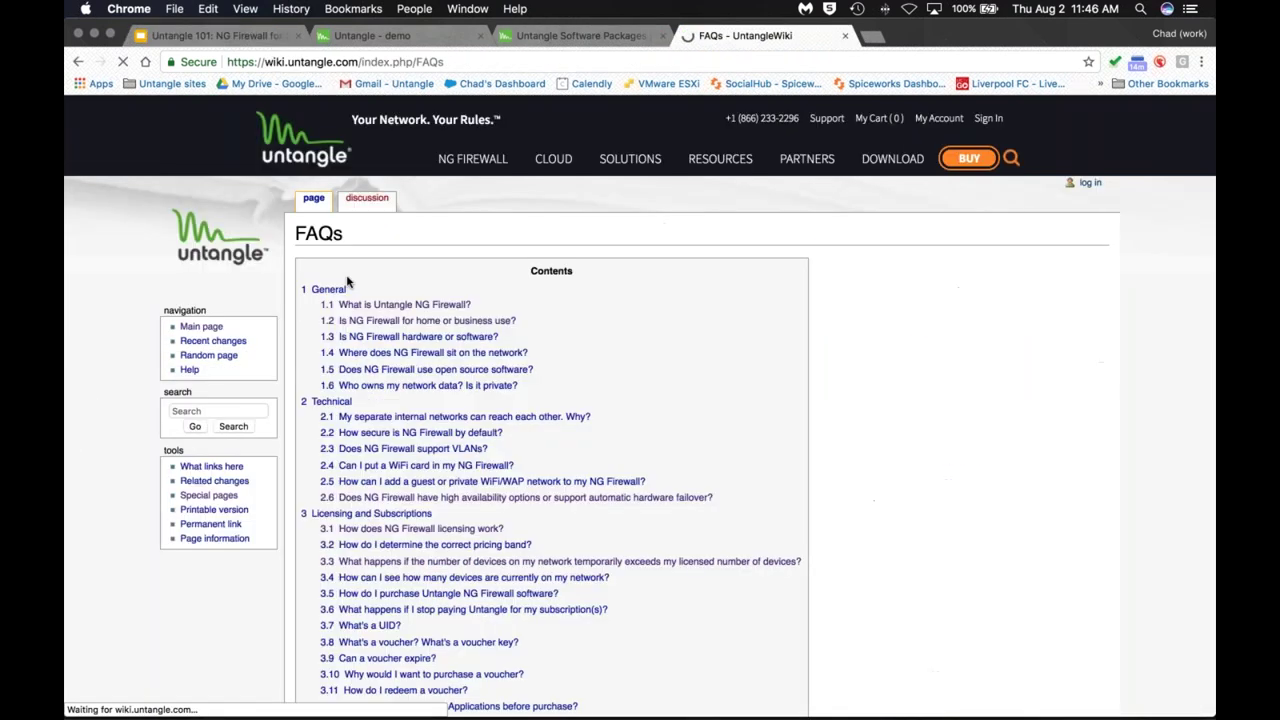
click(372, 513)
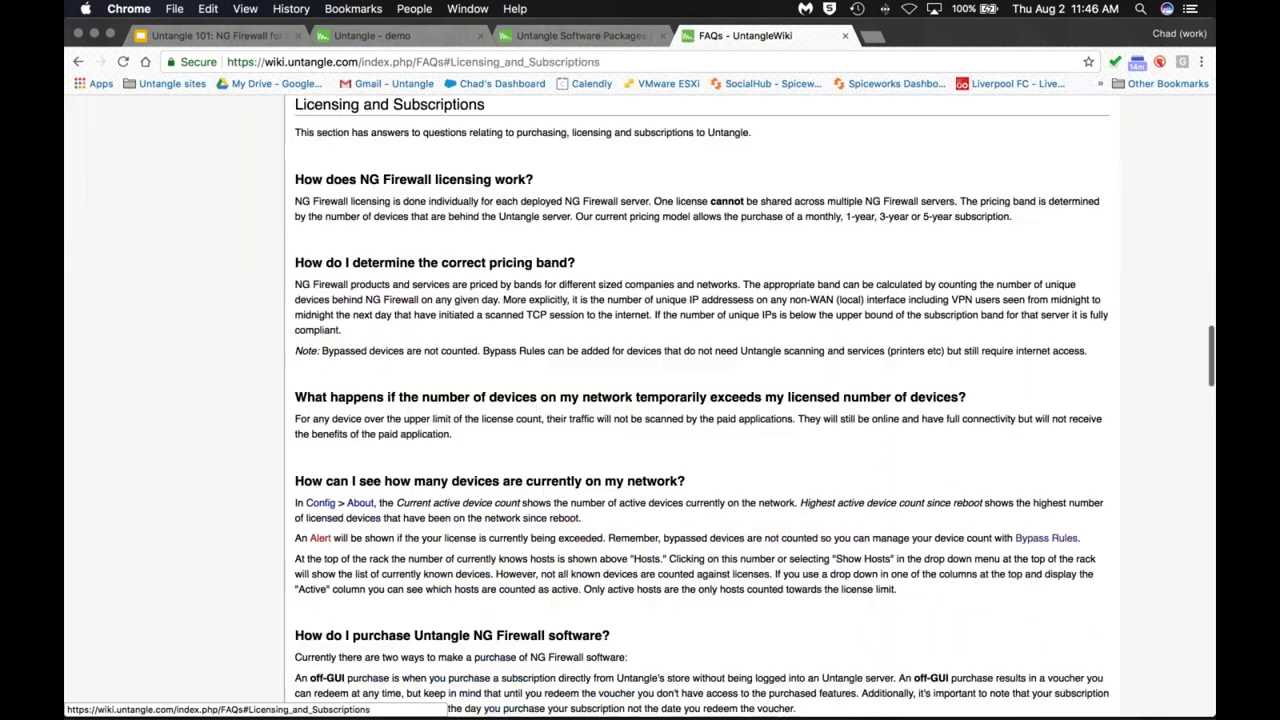
Step: Examine the licensing FAQs and highlight the answers on how NG Firewall licensing works and how to determine the pricing band
scroll(380, 203, down, 1)
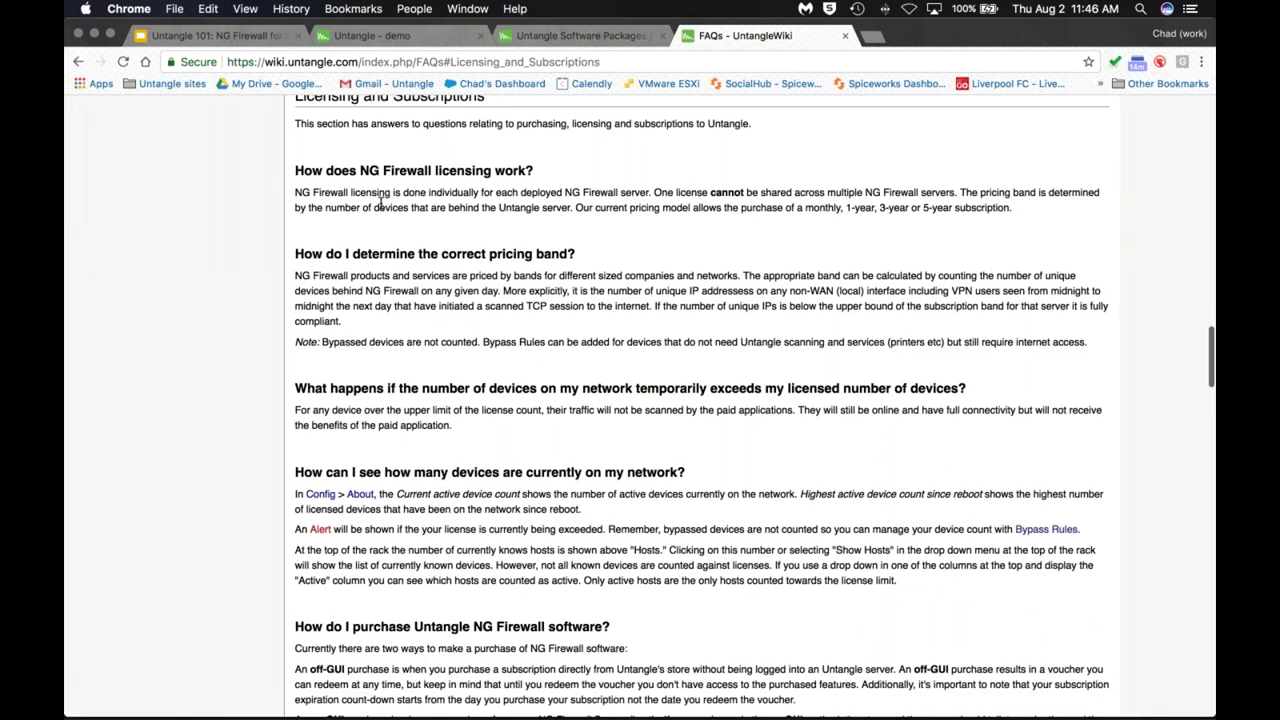
scroll(380, 203, up, 2)
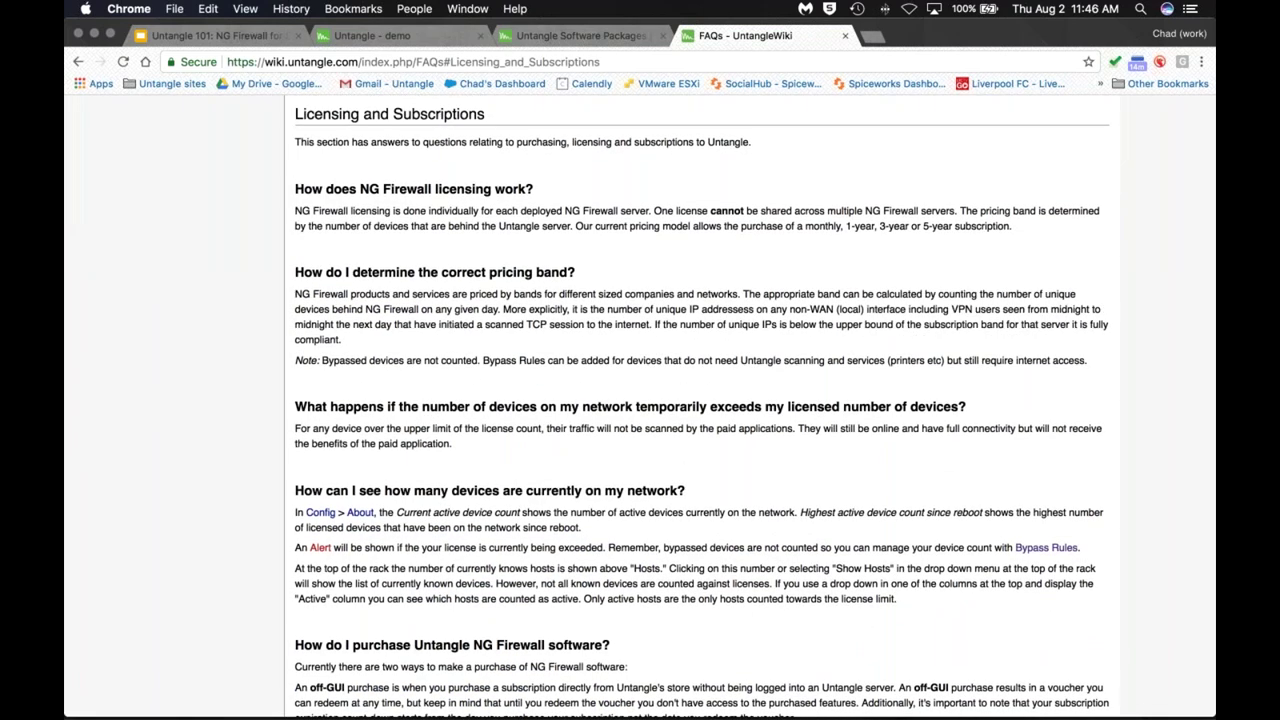
scroll(700, 410, up, 1)
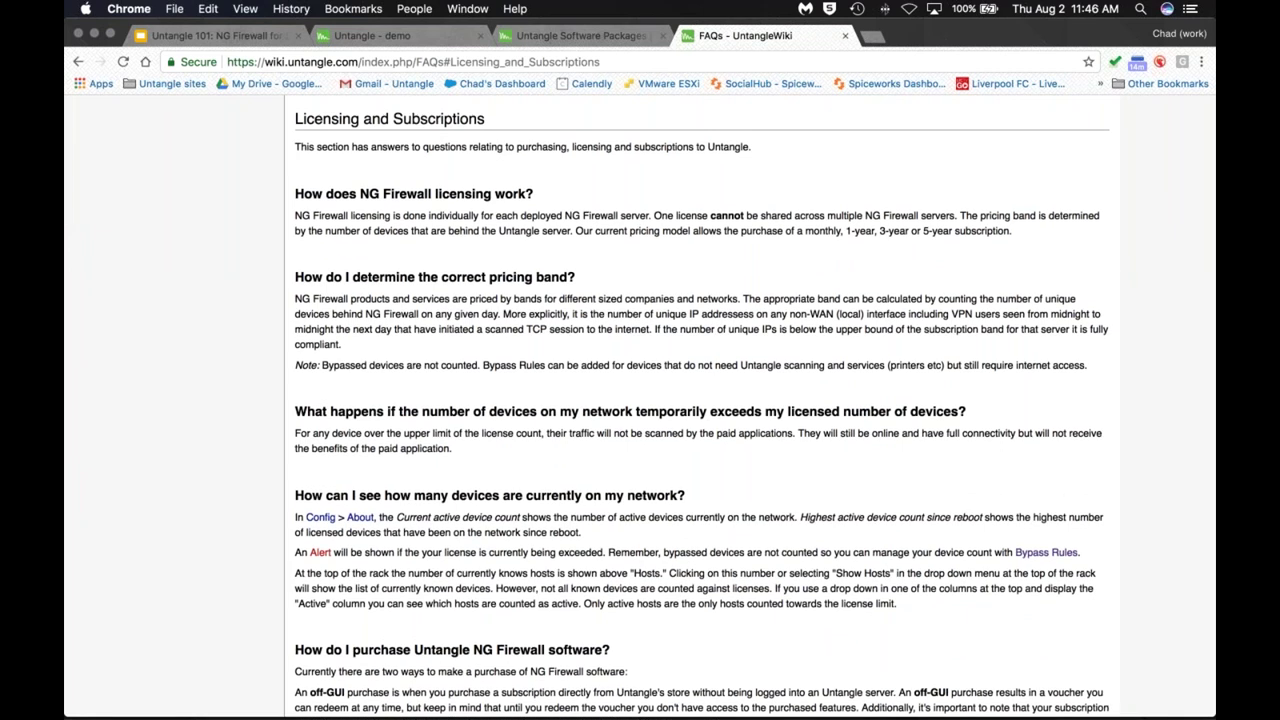
scroll(464, 229, up, 3)
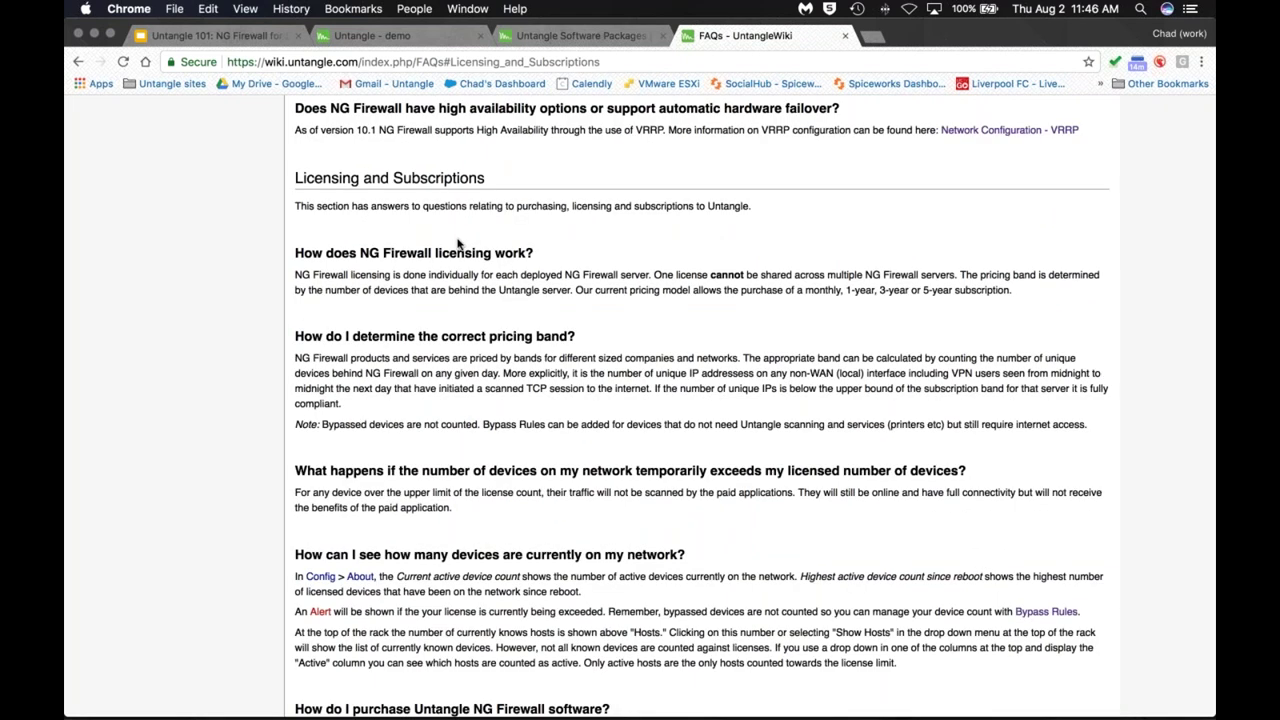
scroll(458, 243, down, 1)
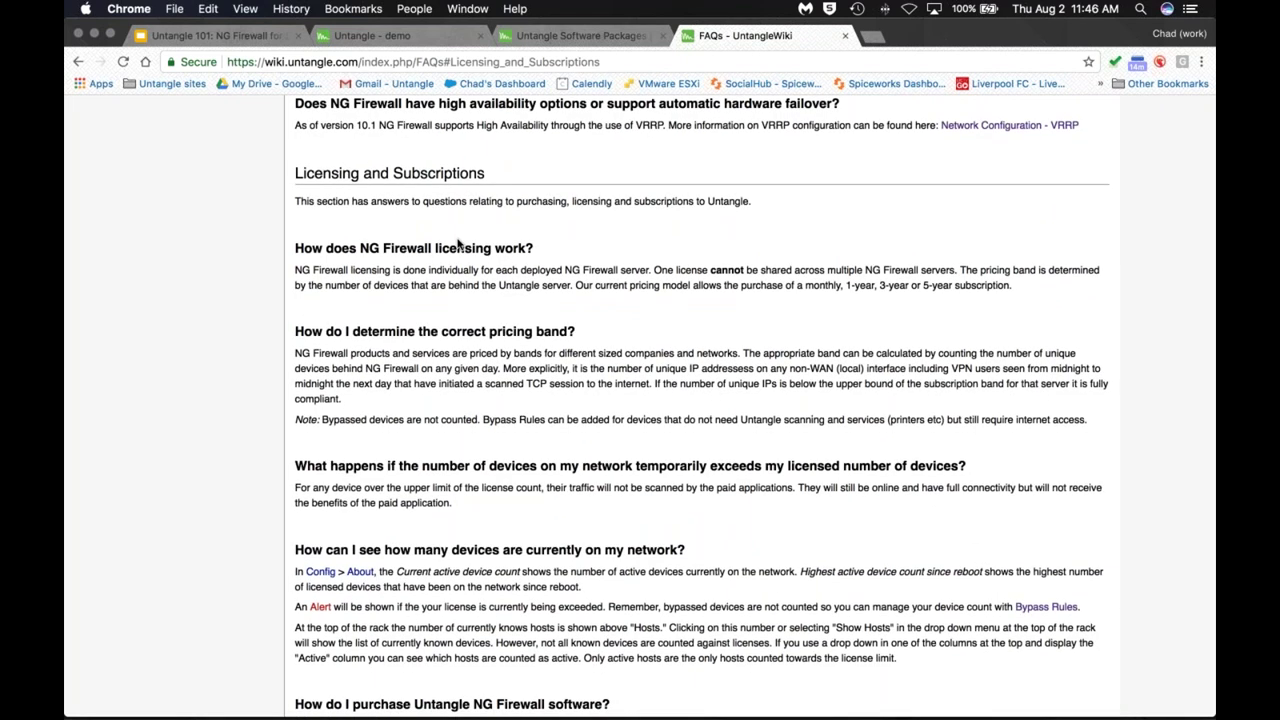
scroll(458, 243, down, 3)
drag(533, 196, 520, 367)
scroll(530, 369, down, 5)
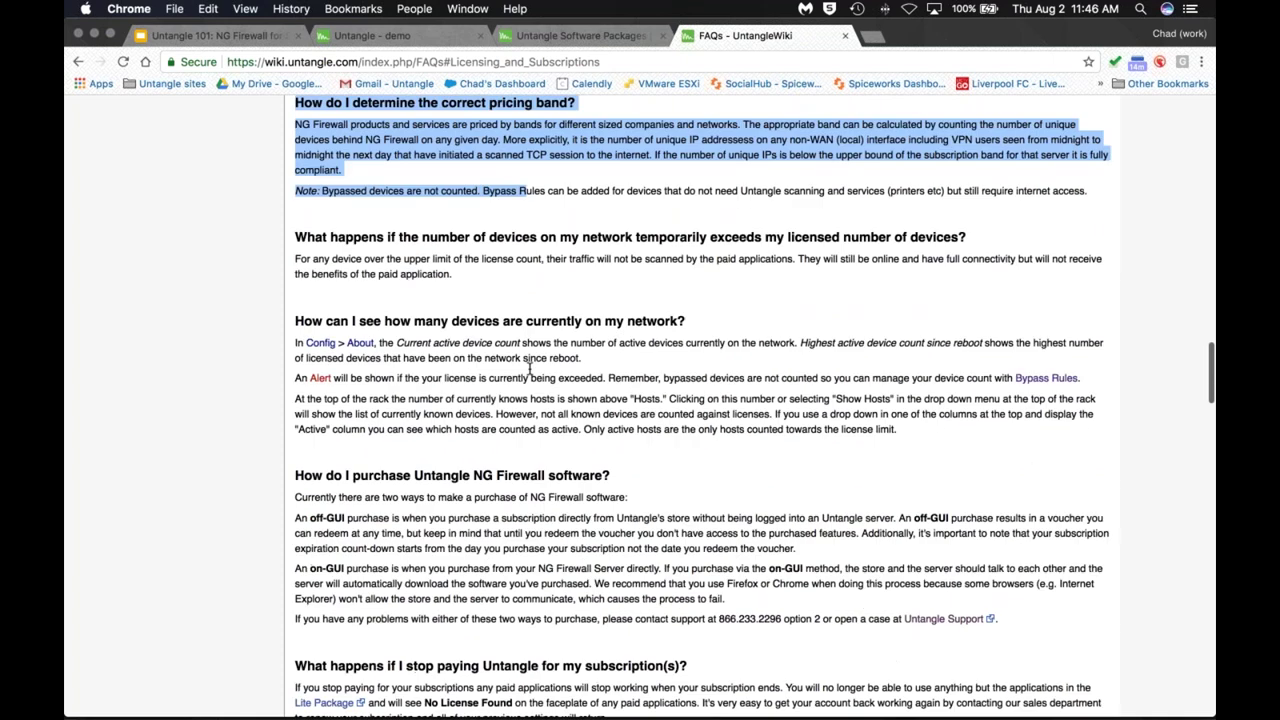
click(506, 270)
Step: Present the Untangle 101 slides again and advance to the Recent Recognition & Community slide
key(super+1)
click(1030, 120)
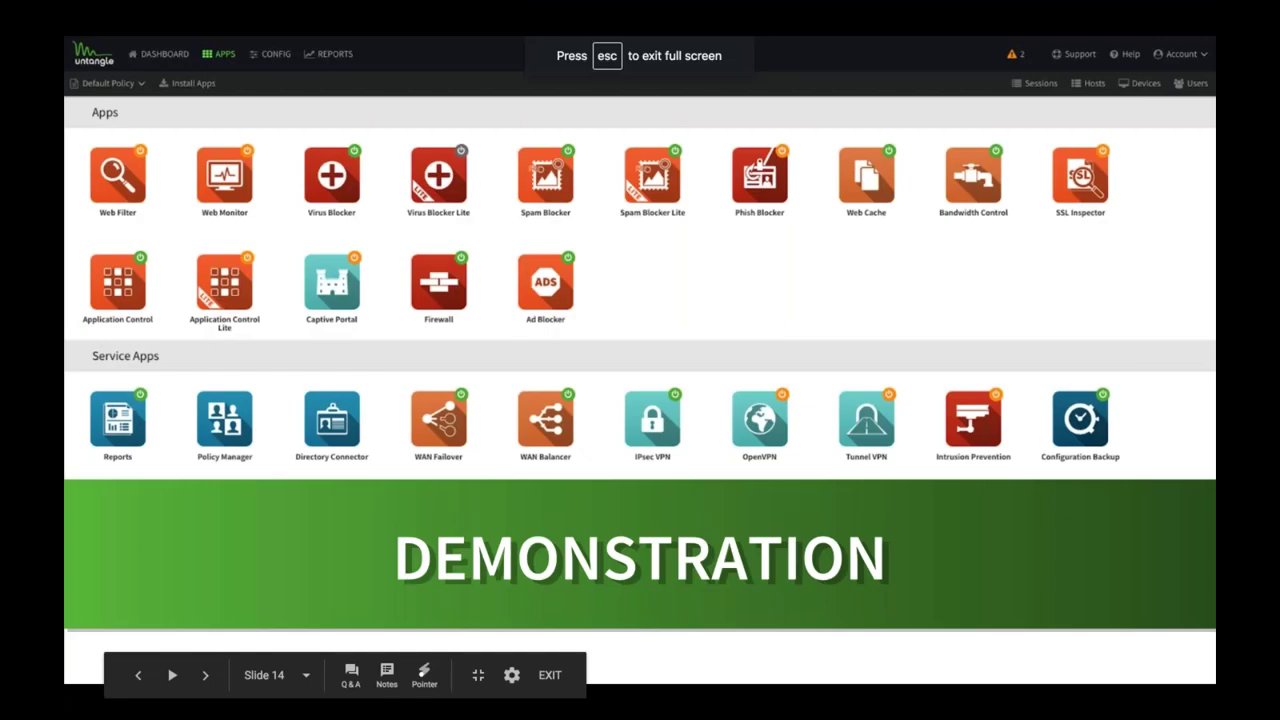
key(Right)
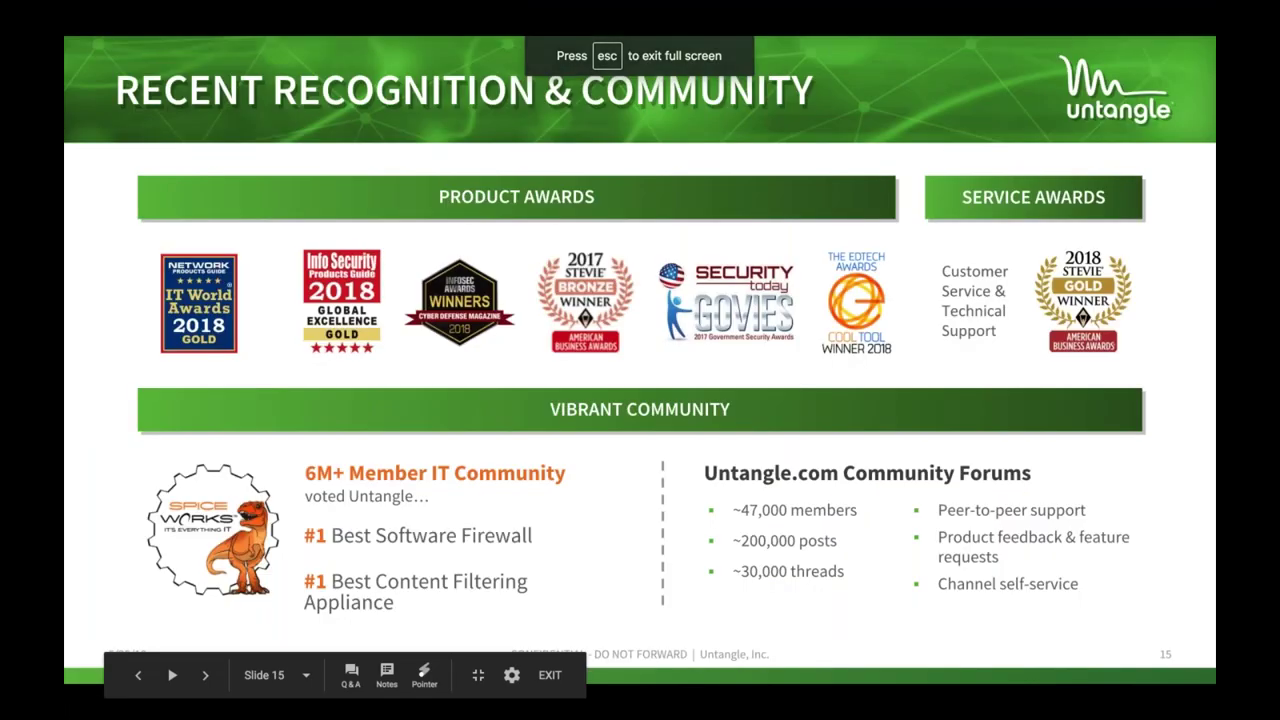